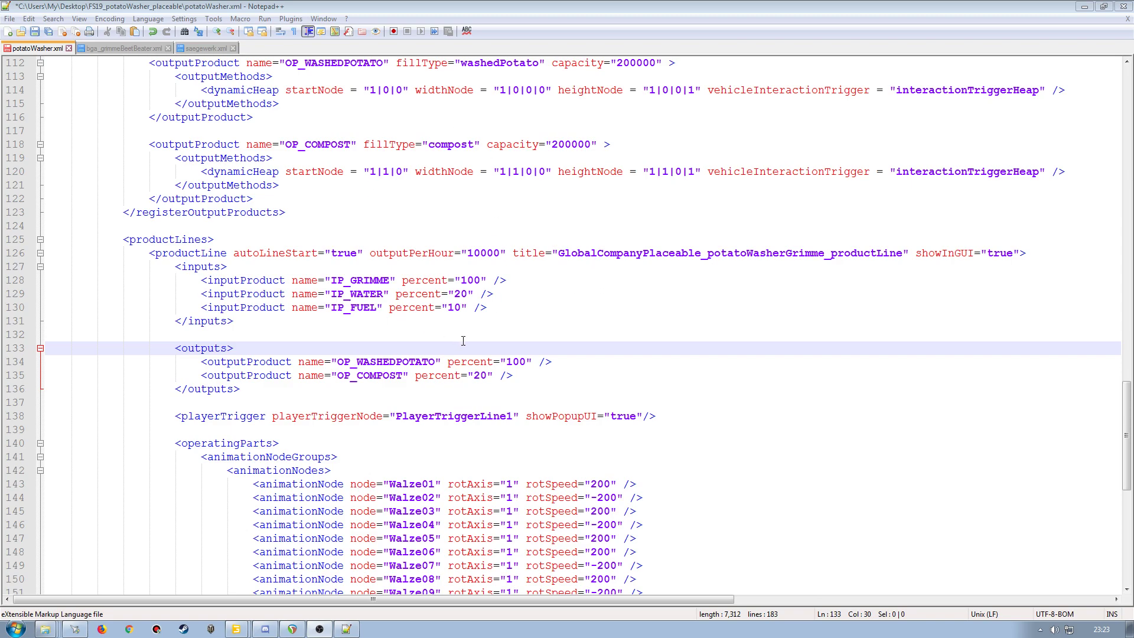
Step: Check saegewerk.xml for reference, then review the productLine's trigger, animations, effects and sounds in potatoWasher.xml
{"action": "key", "text": "ctrl+Tab"}
{"action": "key", "text": "ctrl+Tab"}
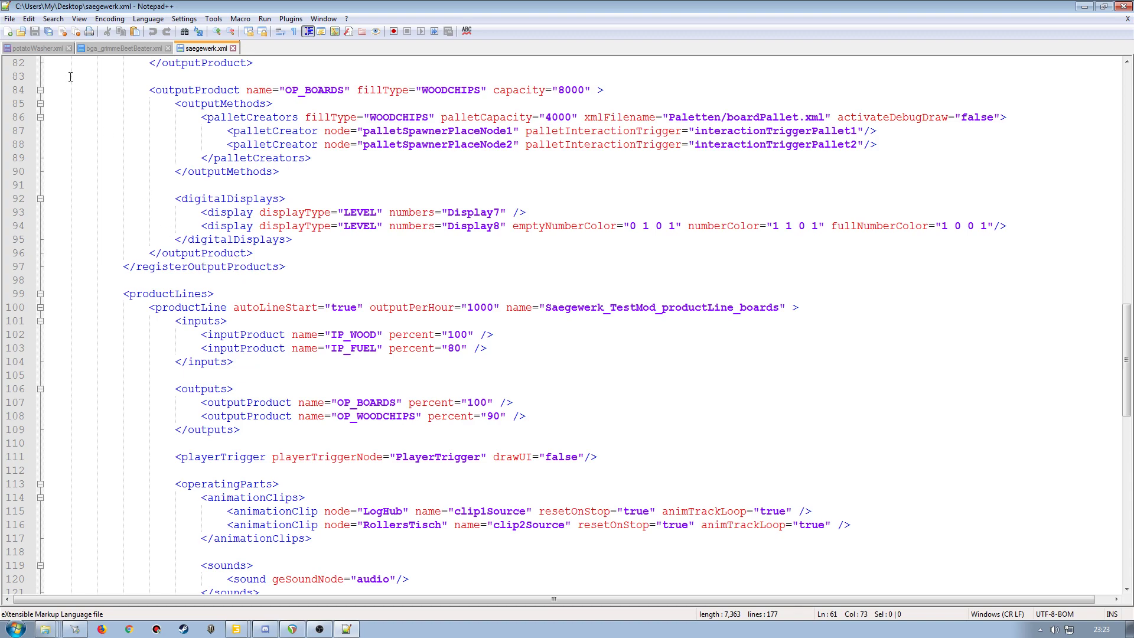
{"action": "left_click", "coordinate": [53, 48]}
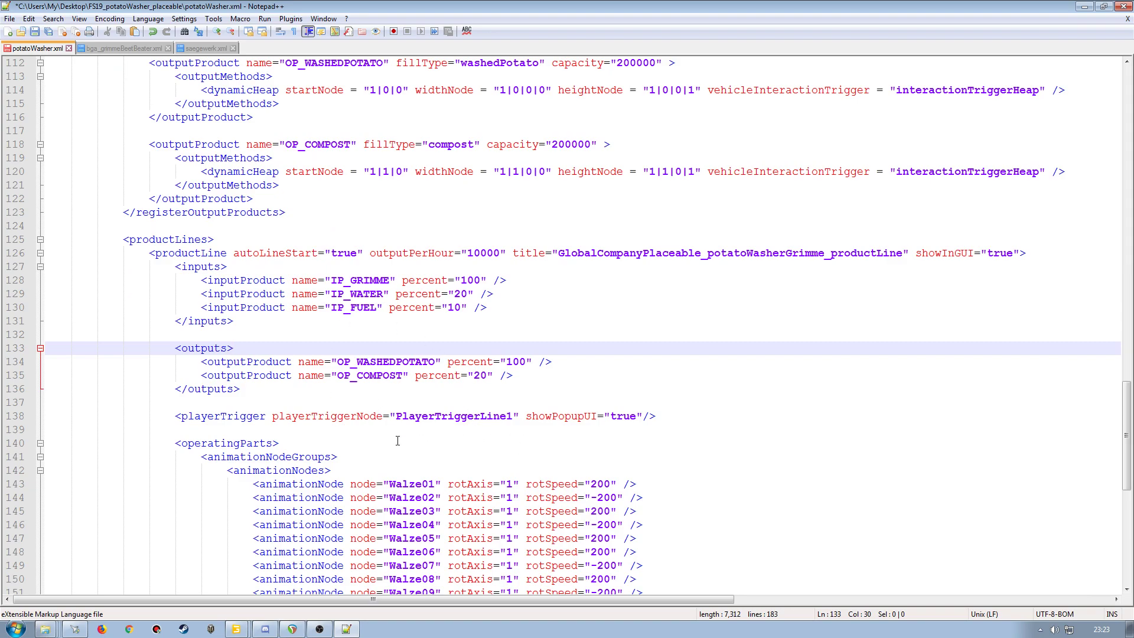
{"action": "scroll", "coordinate": [358, 441], "scroll_direction": "down", "scroll_amount": 7}
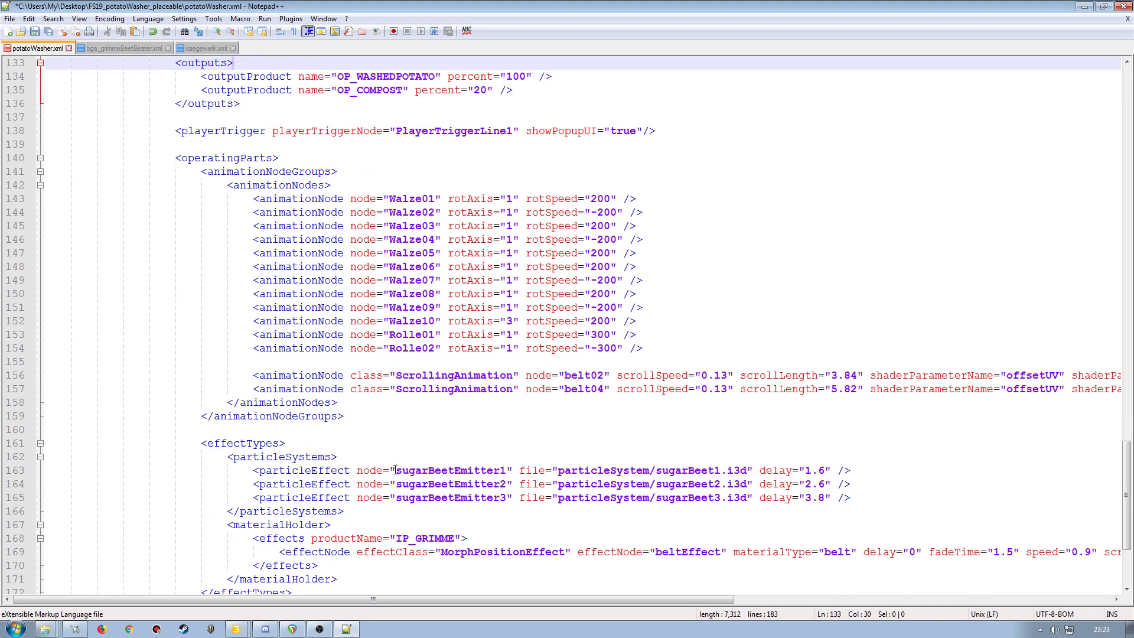
{"action": "scroll", "coordinate": [376, 511], "scroll_direction": "down", "scroll_amount": 3}
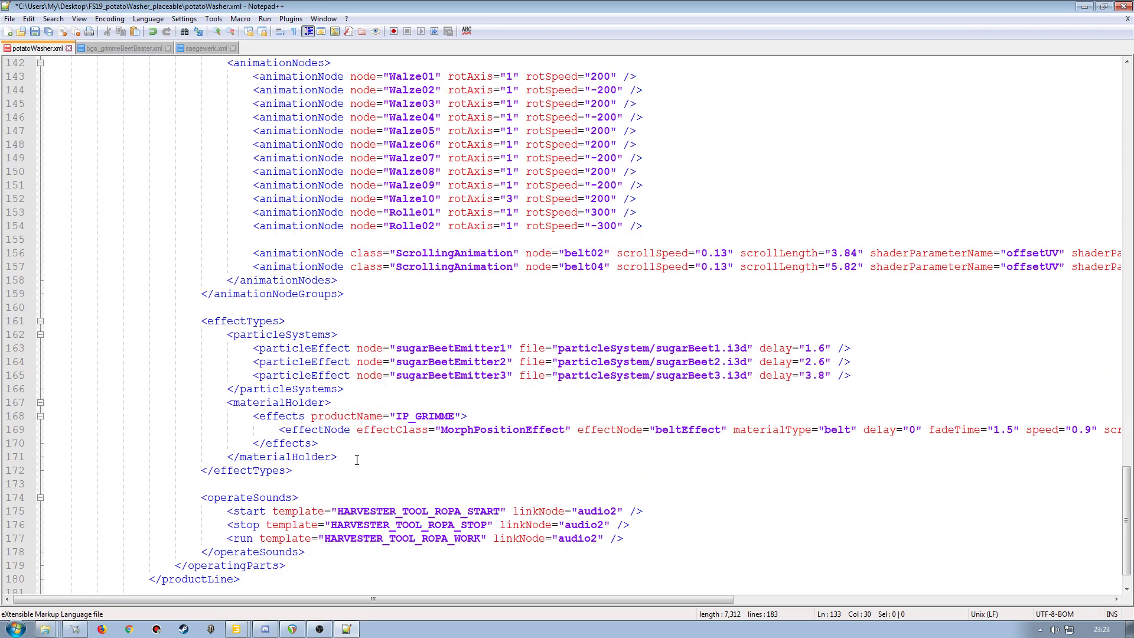
{"action": "scroll", "coordinate": [356, 459], "scroll_direction": "down", "scroll_amount": 1}
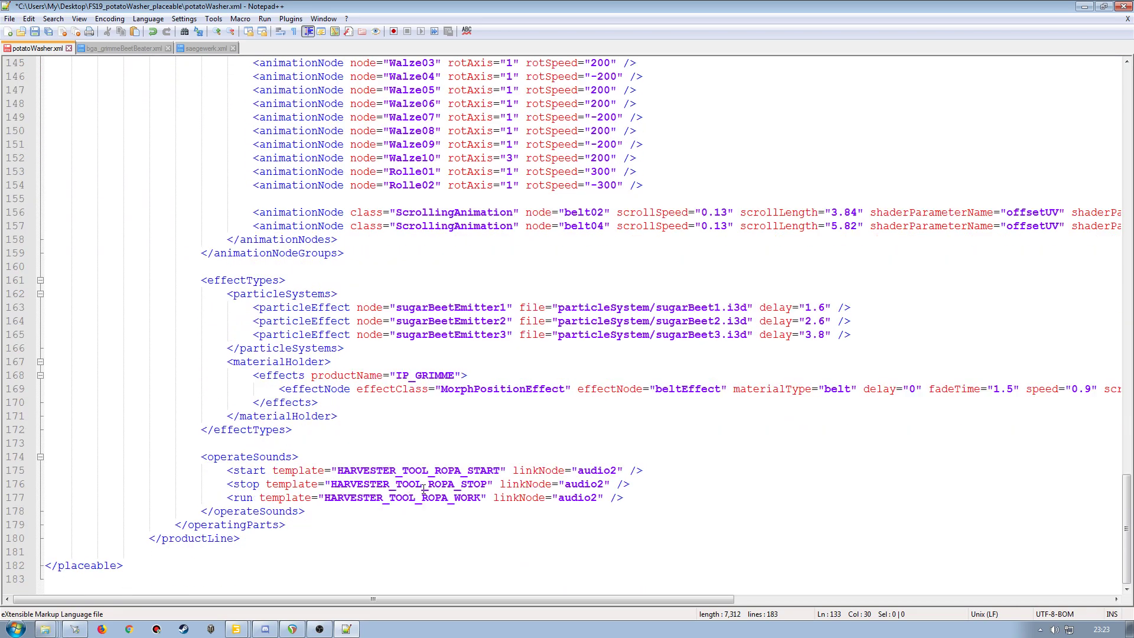
{"action": "scroll", "coordinate": [423, 488], "scroll_direction": "up", "scroll_amount": 3}
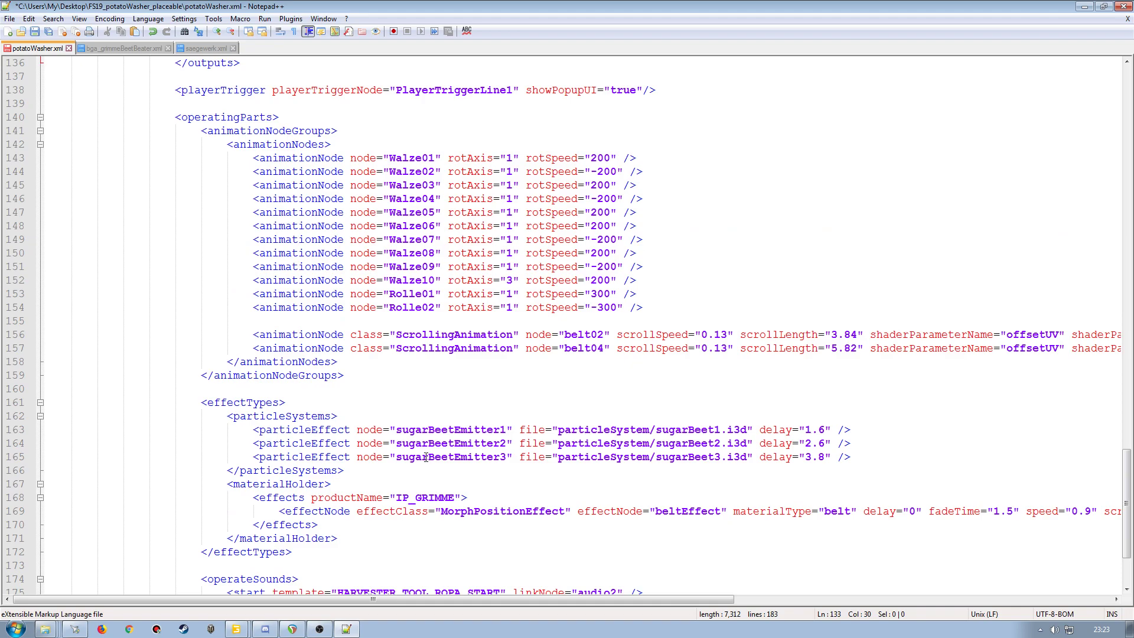
{"action": "scroll", "coordinate": [428, 443], "scroll_direction": "up", "scroll_amount": 3}
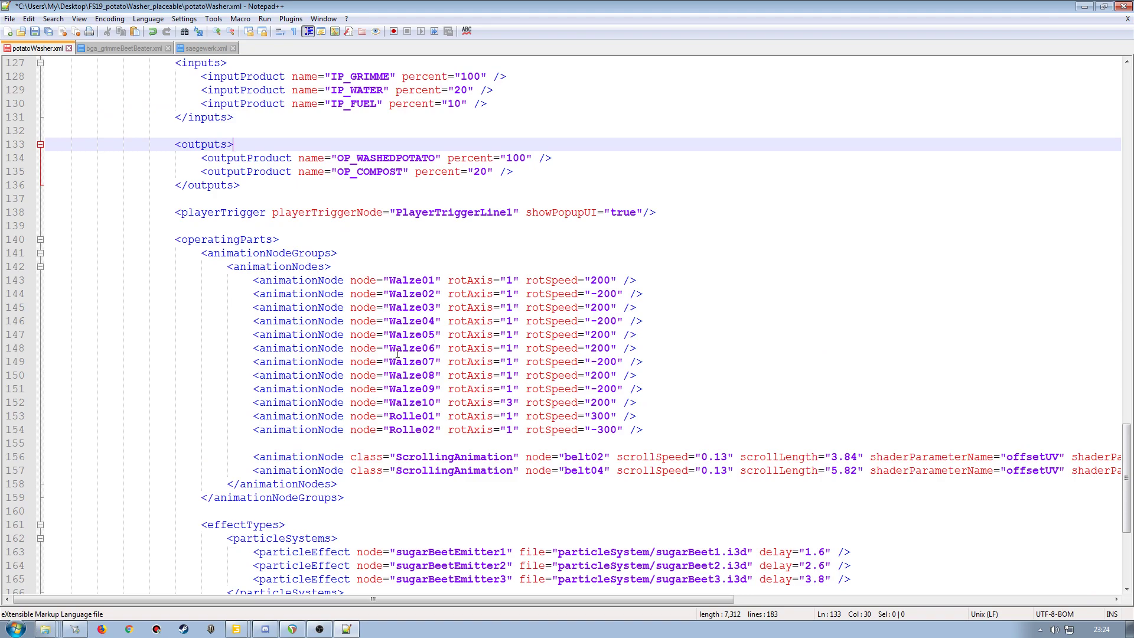
{"action": "scroll", "coordinate": [397, 353], "scroll_direction": "up", "scroll_amount": 2}
{"action": "scroll", "coordinate": [403, 407], "scroll_direction": "down", "scroll_amount": 1}
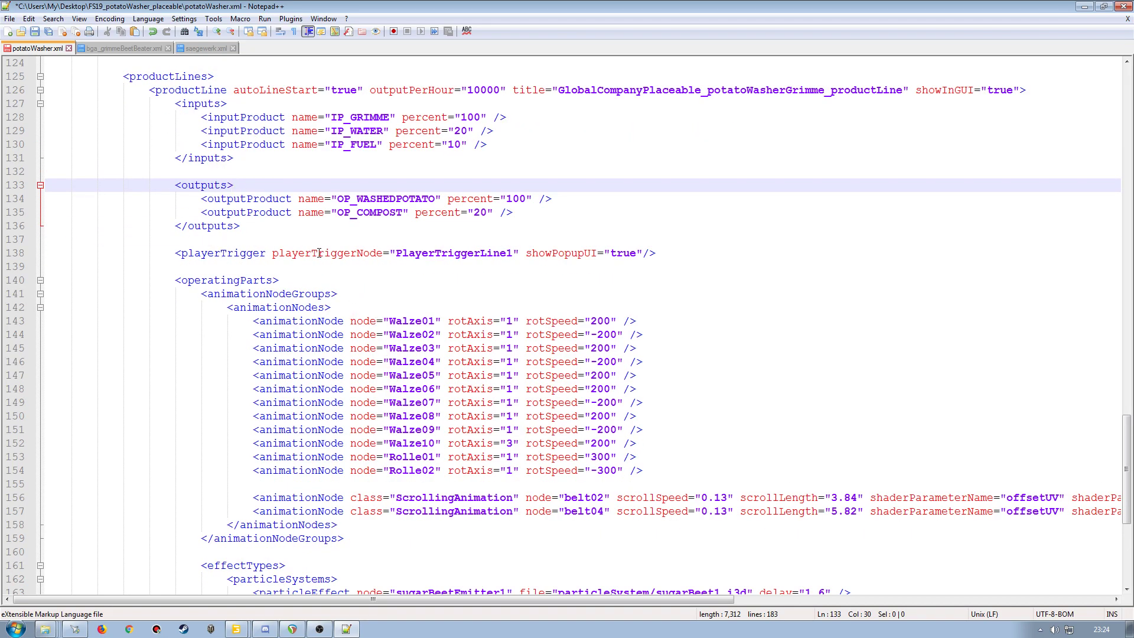
Step: Shorten the productLine's playerTriggerNode value to "PlayerTrigger" and select the new name
{"action": "left_click", "coordinate": [512, 252]}
{"action": "key", "text": "BackSpace"}
{"action": "key", "text": "BackSpace"}
{"action": "key", "text": "BackSpace"}
{"action": "key", "text": "BackSpace"}
{"action": "key", "text": "BackSpace"}
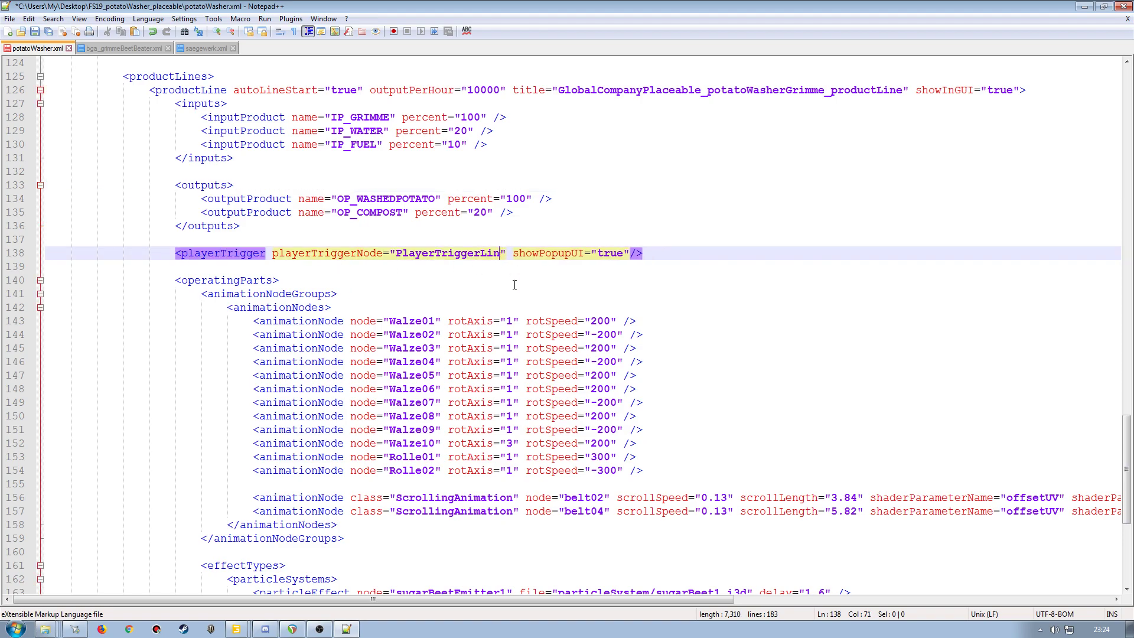
{"action": "double_click", "coordinate": [427, 254]}
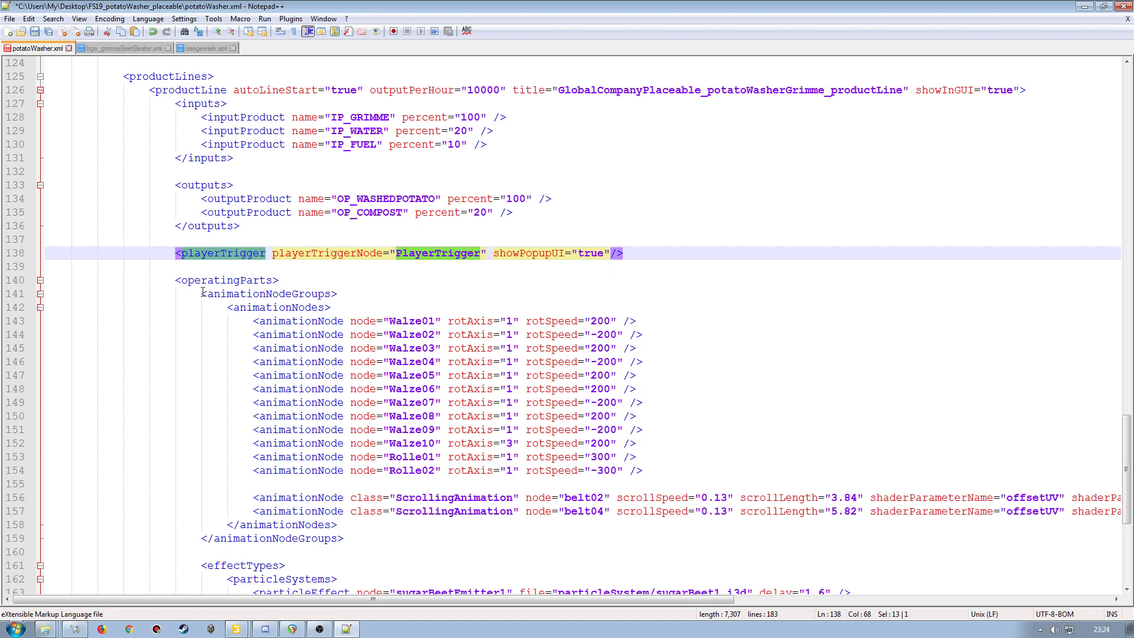
Step: Delete the animationNode lines Walze01 through Rolle02 from the animationNodes block, leaving the ScrollingAnimation belt entries
{"action": "scroll", "coordinate": [308, 345], "scroll_direction": "down", "scroll_amount": 3}
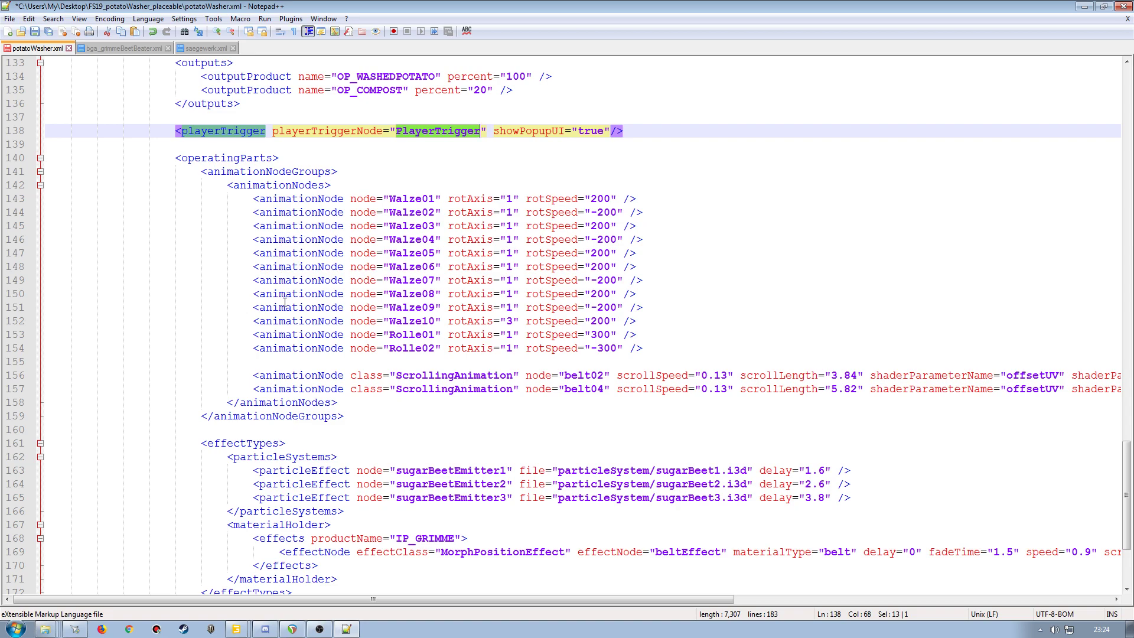
{"action": "scroll", "coordinate": [285, 301], "scroll_direction": "down", "scroll_amount": 2}
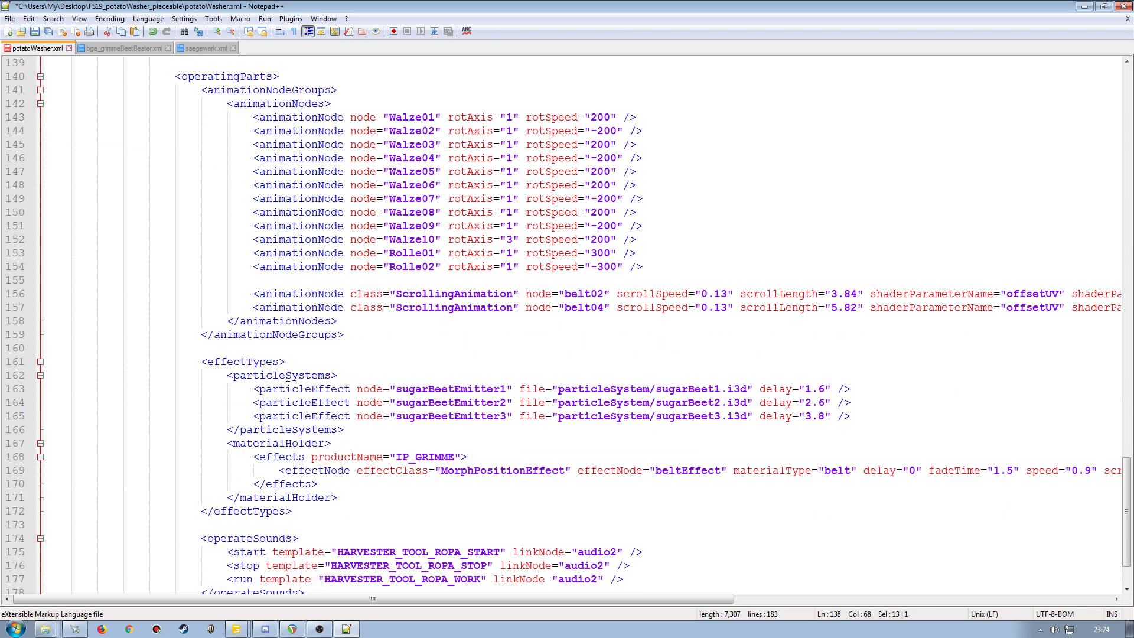
{"action": "scroll", "coordinate": [288, 386], "scroll_direction": "down", "scroll_amount": 2}
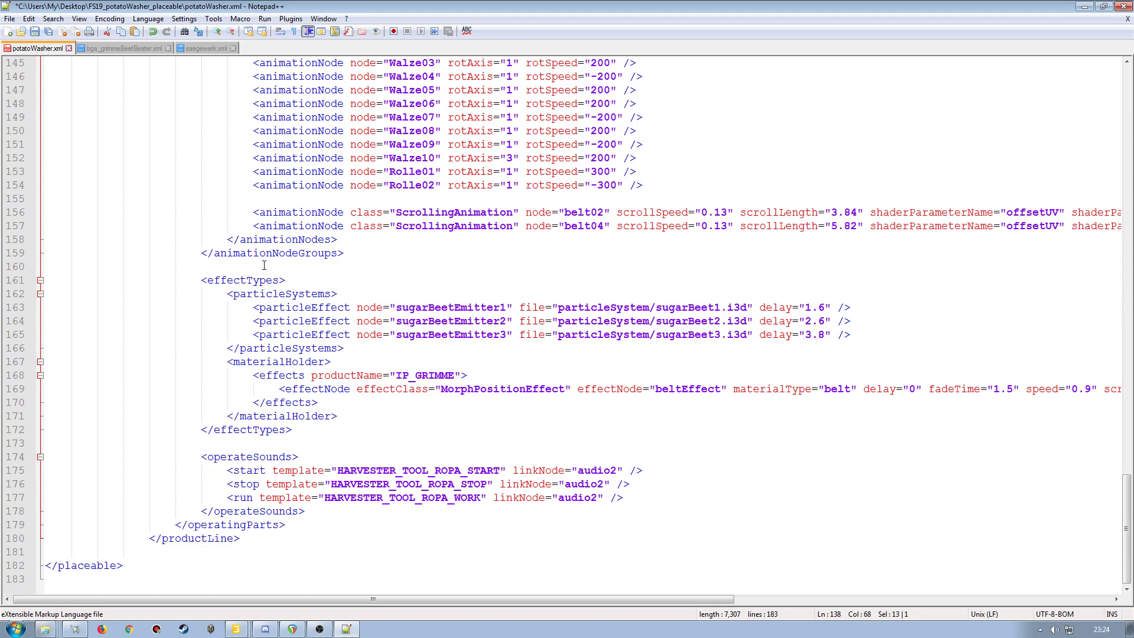
{"action": "scroll", "coordinate": [313, 333], "scroll_direction": "up", "scroll_amount": 2}
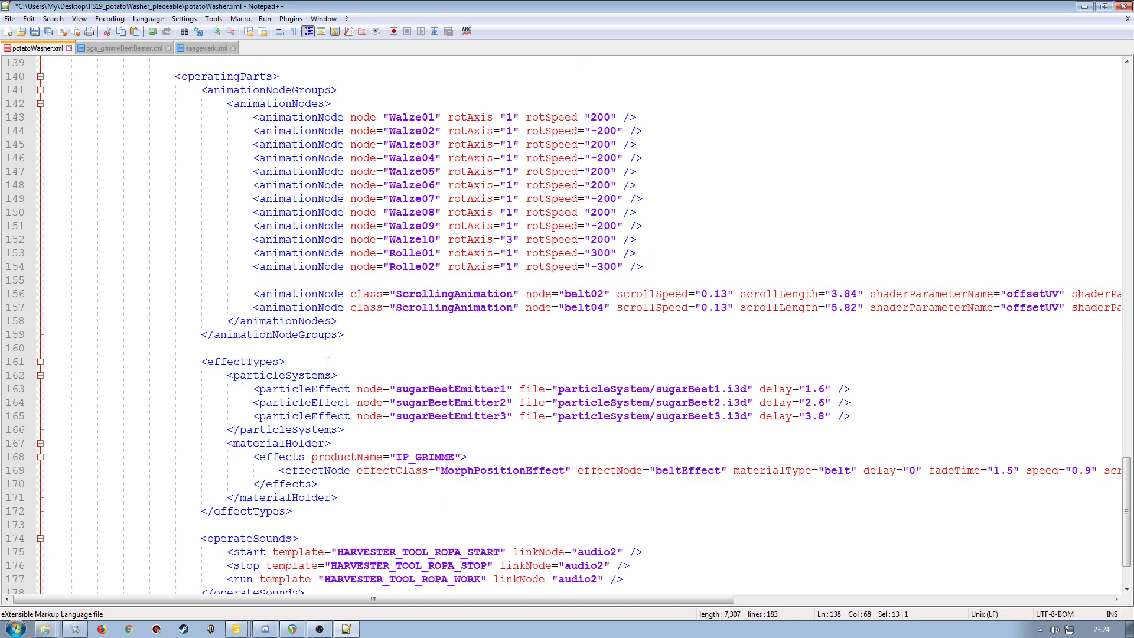
{"action": "scroll", "coordinate": [332, 344], "scroll_direction": "up", "scroll_amount": 2}
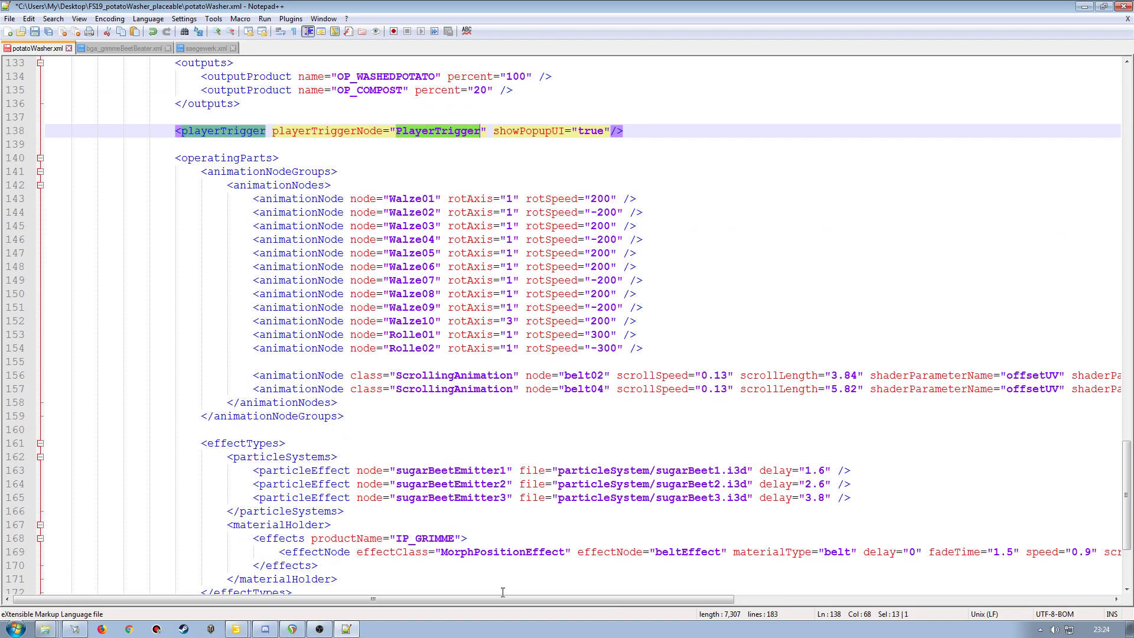
{"action": "left_click_drag", "start_coordinate": [541, 601], "coordinate": [484, 601]}
{"action": "left_click", "coordinate": [14, 200]}
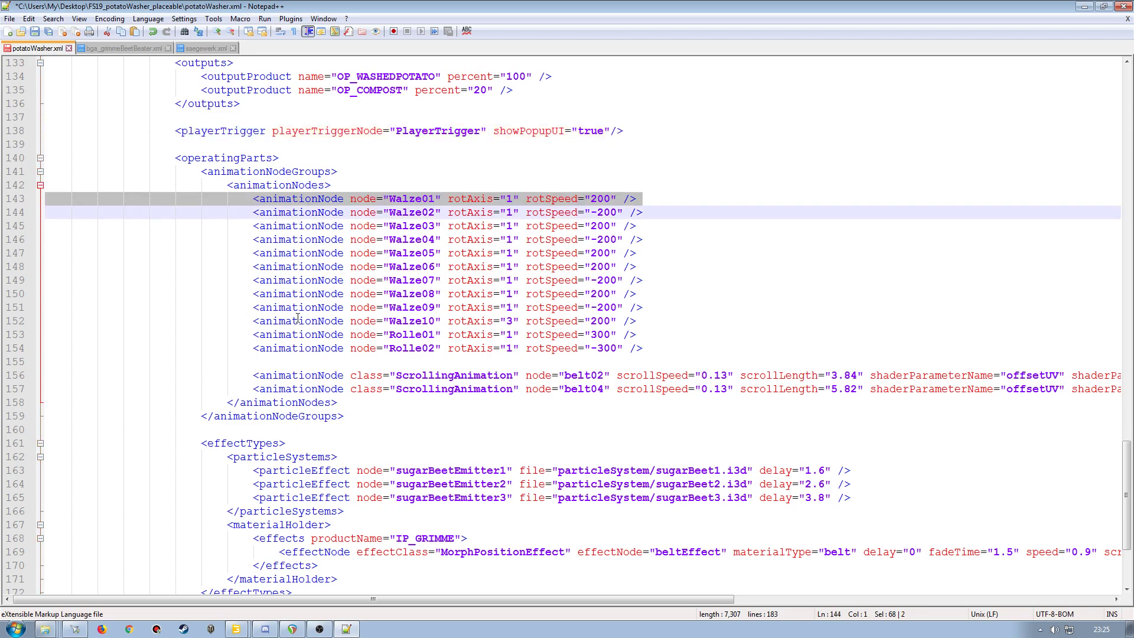
{"action": "left_click", "coordinate": [70, 360], "text": "shift"}
{"action": "key", "text": "Delete"}
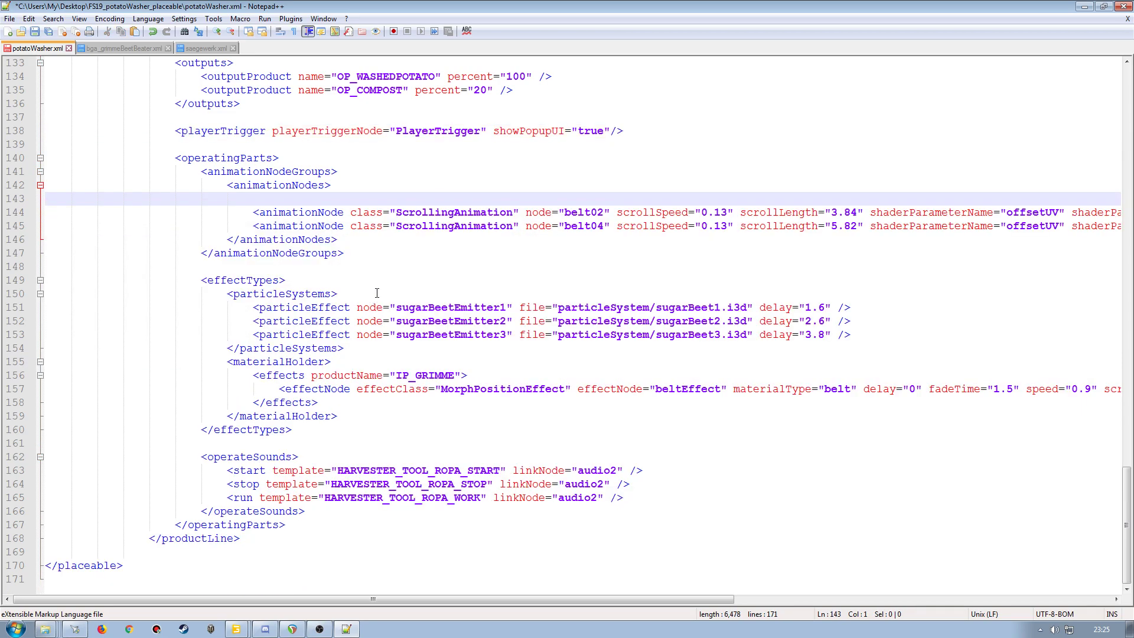
Step: Switch to GIANTS Editor and select the containerFloorBelt shape in belt1 under the WorkAnimation Shader group
{"action": "scroll", "coordinate": [418, 262], "scroll_direction": "up", "scroll_amount": 3}
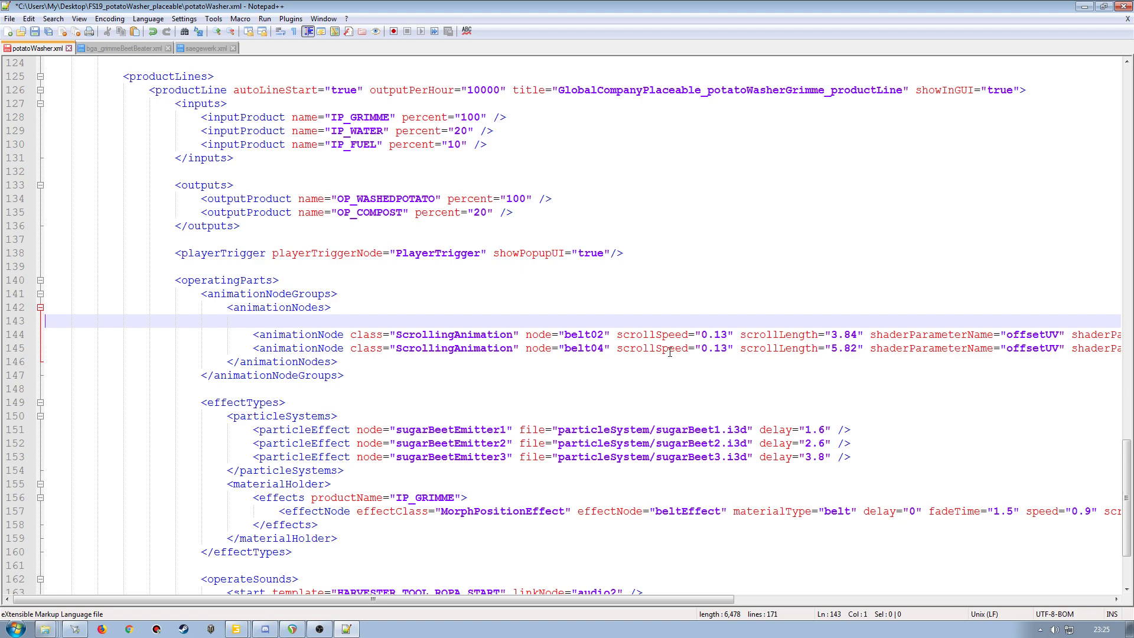
{"action": "left_click_drag", "start_coordinate": [593, 598], "coordinate": [549, 602]}
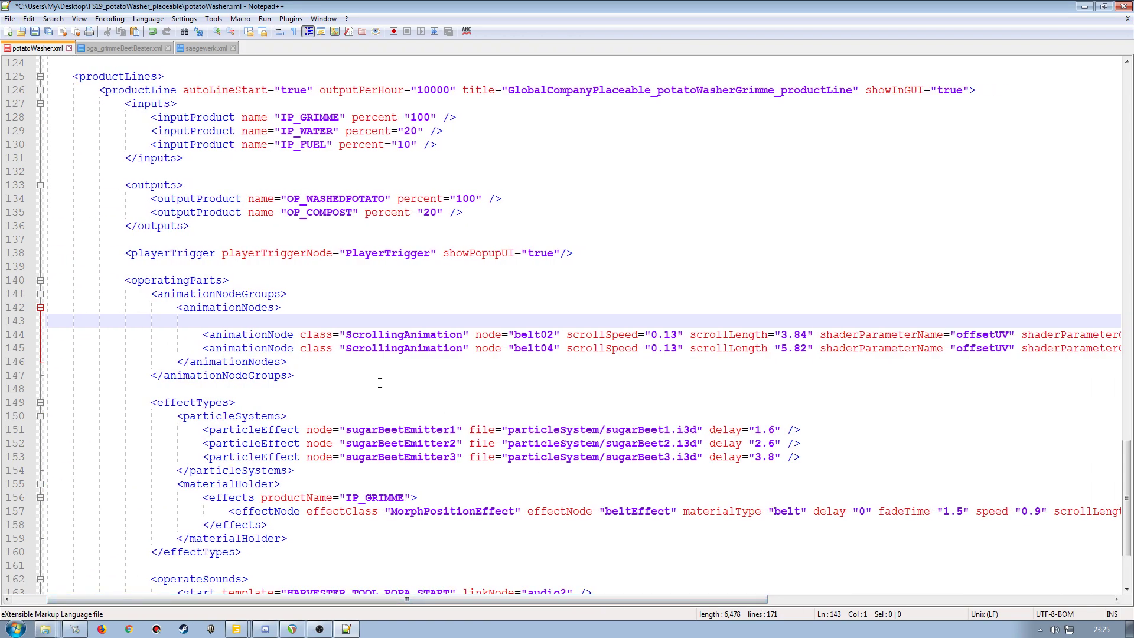
{"action": "left_click", "coordinate": [236, 629]}
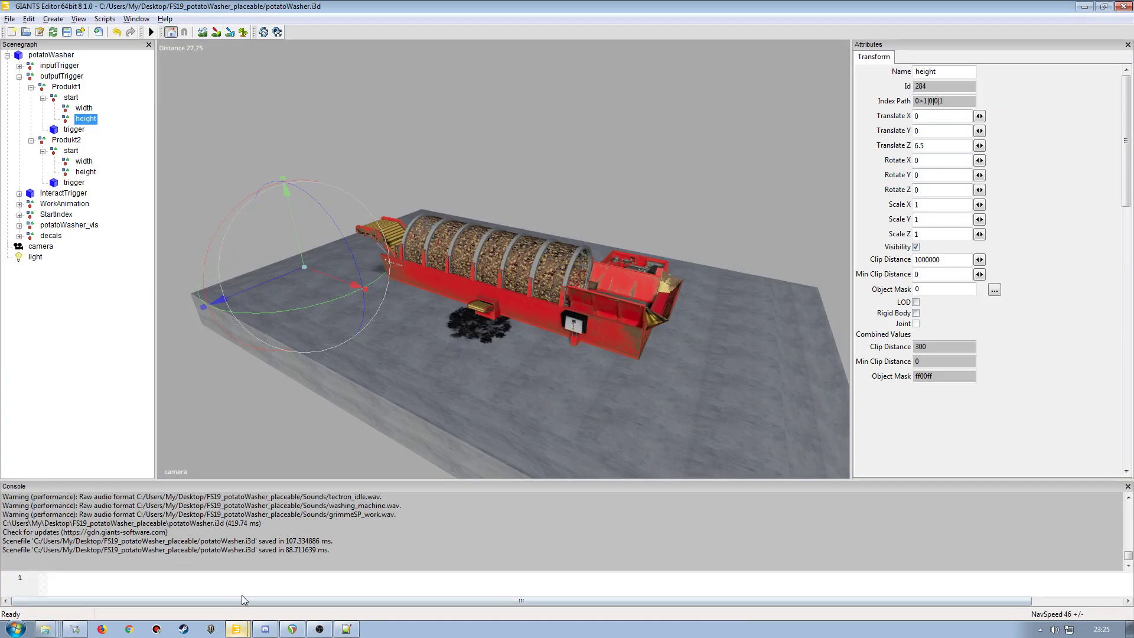
{"action": "left_click", "coordinate": [50, 205]}
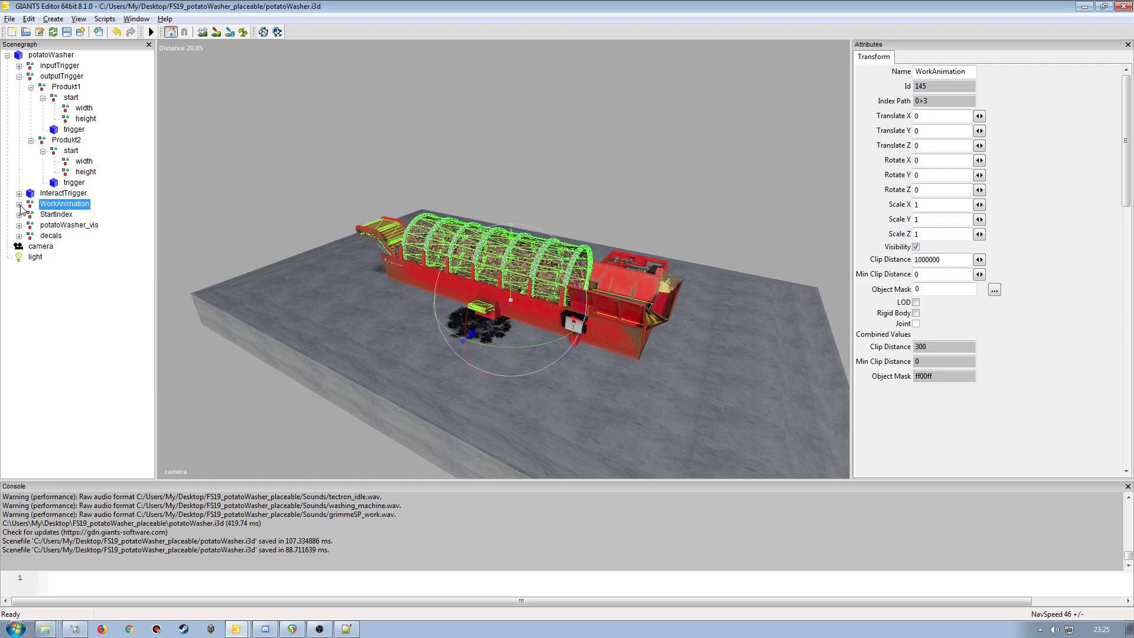
{"action": "left_click", "coordinate": [19, 204]}
{"action": "left_click", "coordinate": [32, 246]}
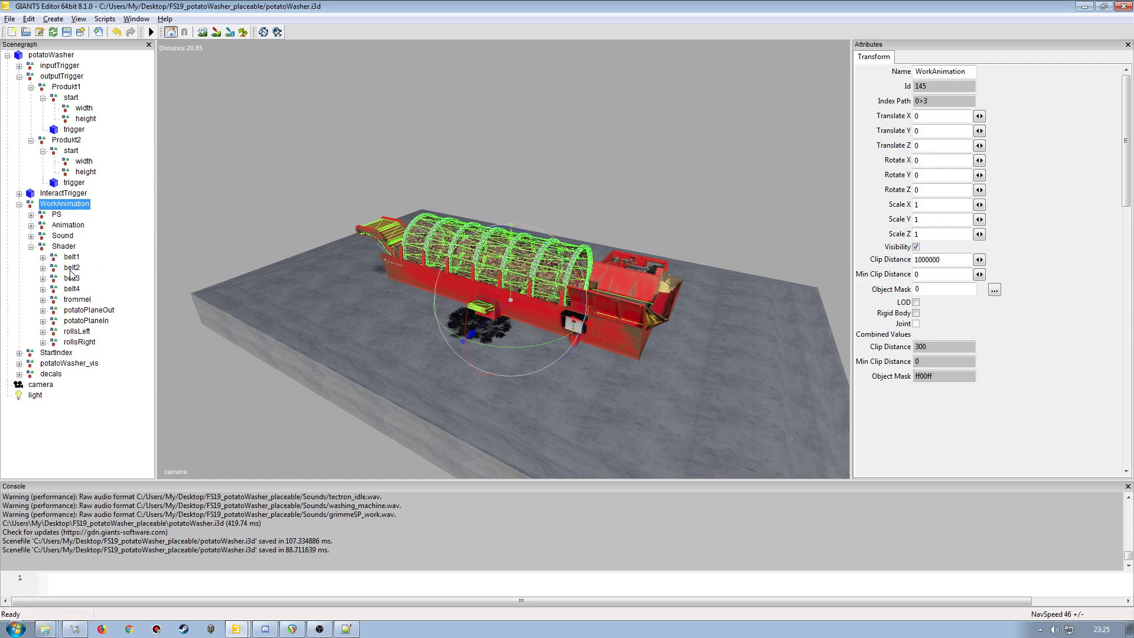
{"action": "left_click", "coordinate": [43, 256]}
{"action": "left_click", "coordinate": [78, 269]}
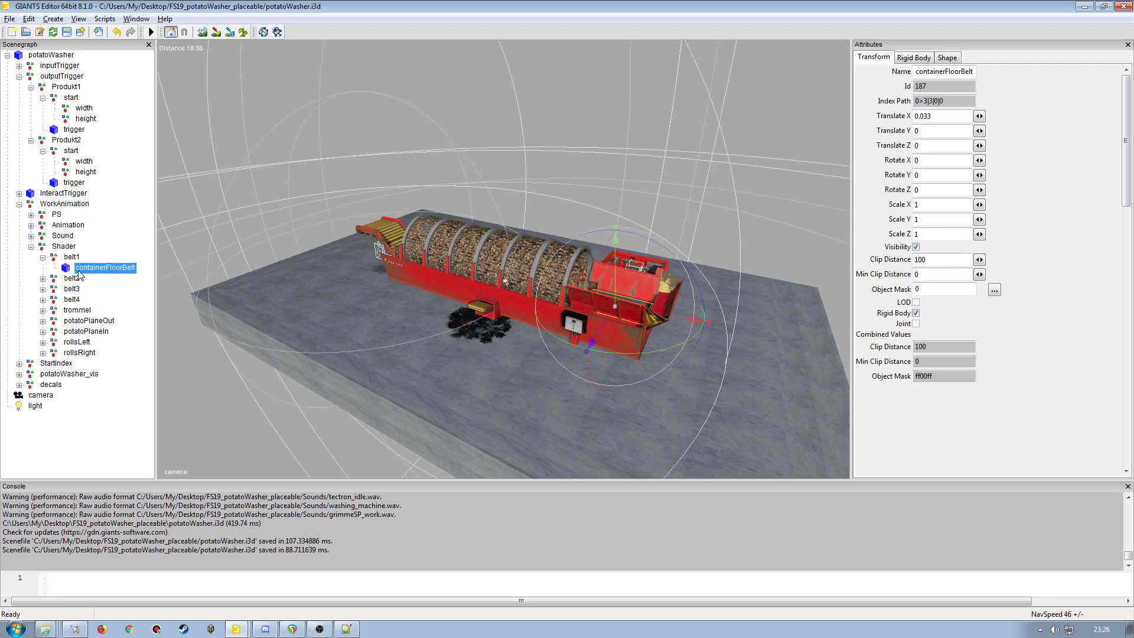
Step: Open Material Editing for containerFloorBelt, show its custom shader attributes, and inspect the belt up close on the machine
{"action": "left_click", "coordinate": [136, 18]}
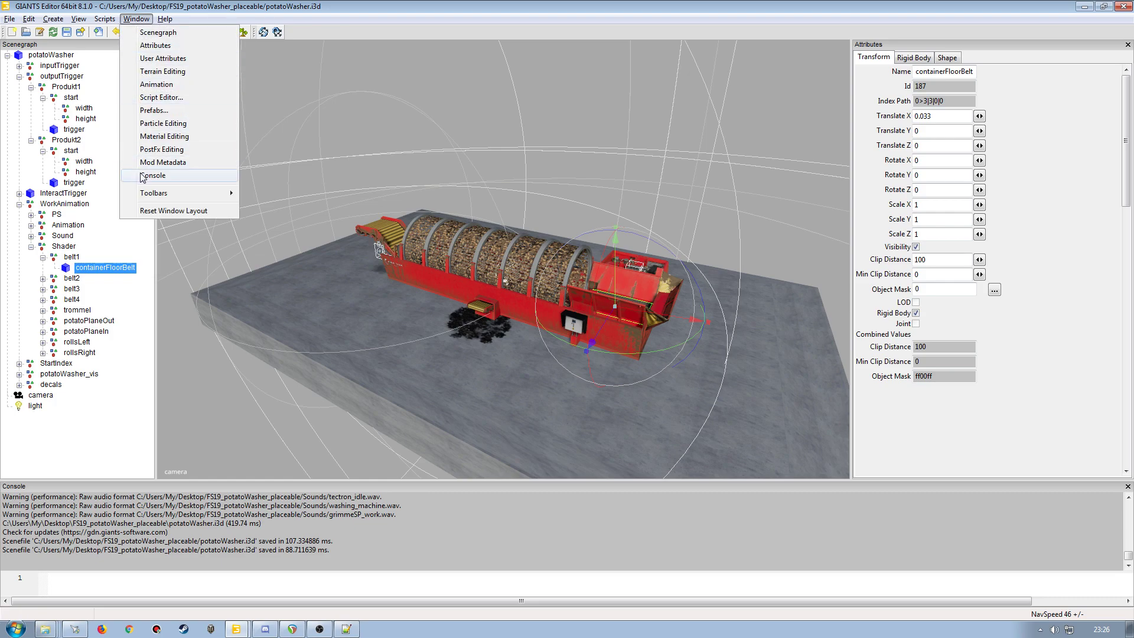
{"action": "left_click", "coordinate": [155, 137]}
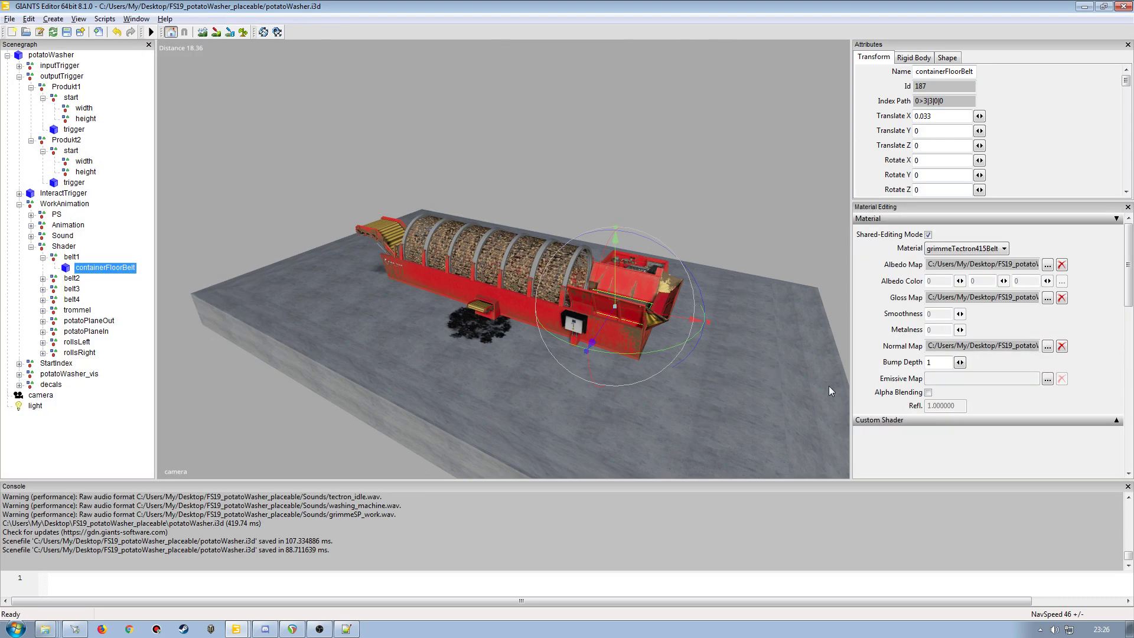
{"action": "left_click", "coordinate": [1064, 419]}
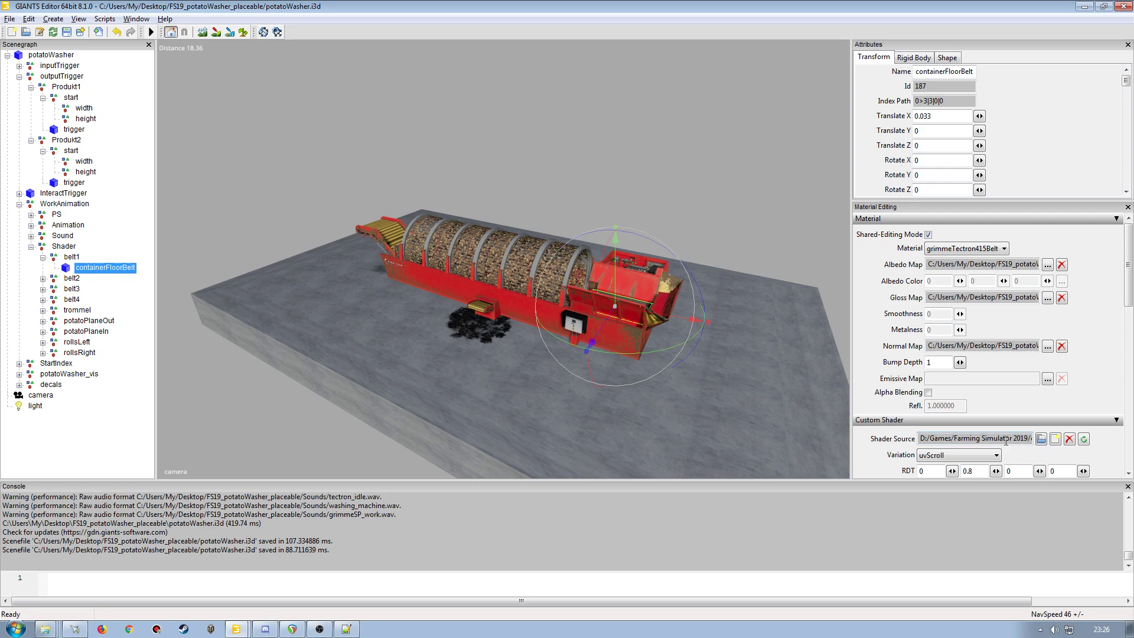
{"action": "left_click_drag", "start_coordinate": [1131, 290], "coordinate": [1131, 324]}
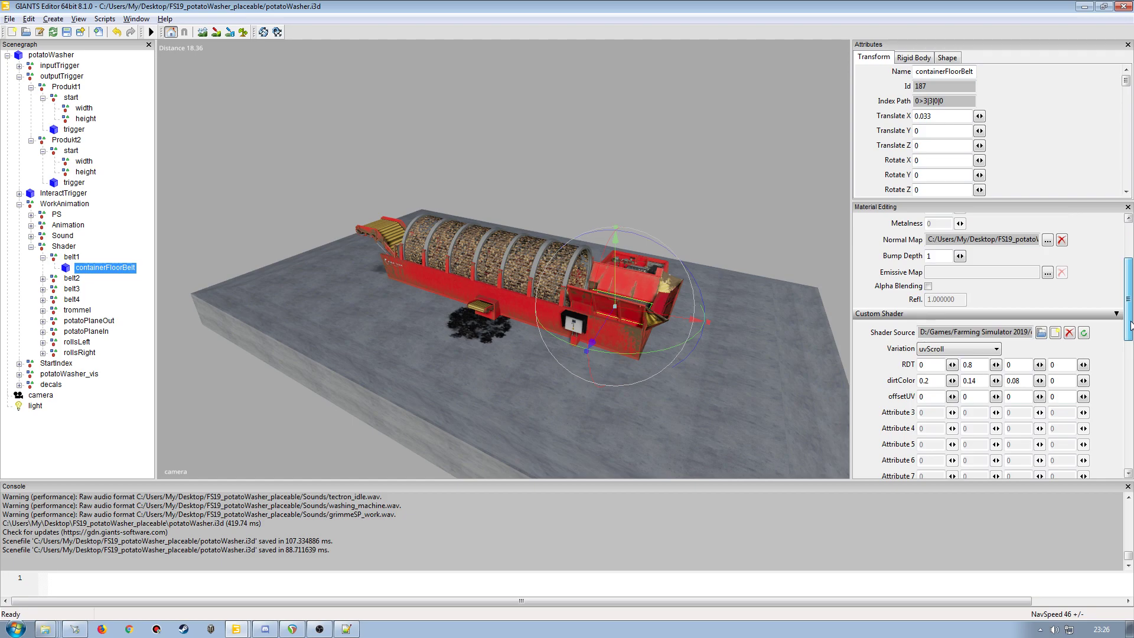
{"action": "left_click_drag", "start_coordinate": [456, 324], "coordinate": [607, 356], "text": "alt"}
{"action": "scroll", "coordinate": [607, 356], "scroll_direction": "up", "scroll_amount": 5}
{"action": "scroll", "coordinate": [607, 358], "scroll_direction": "up", "scroll_amount": 6}
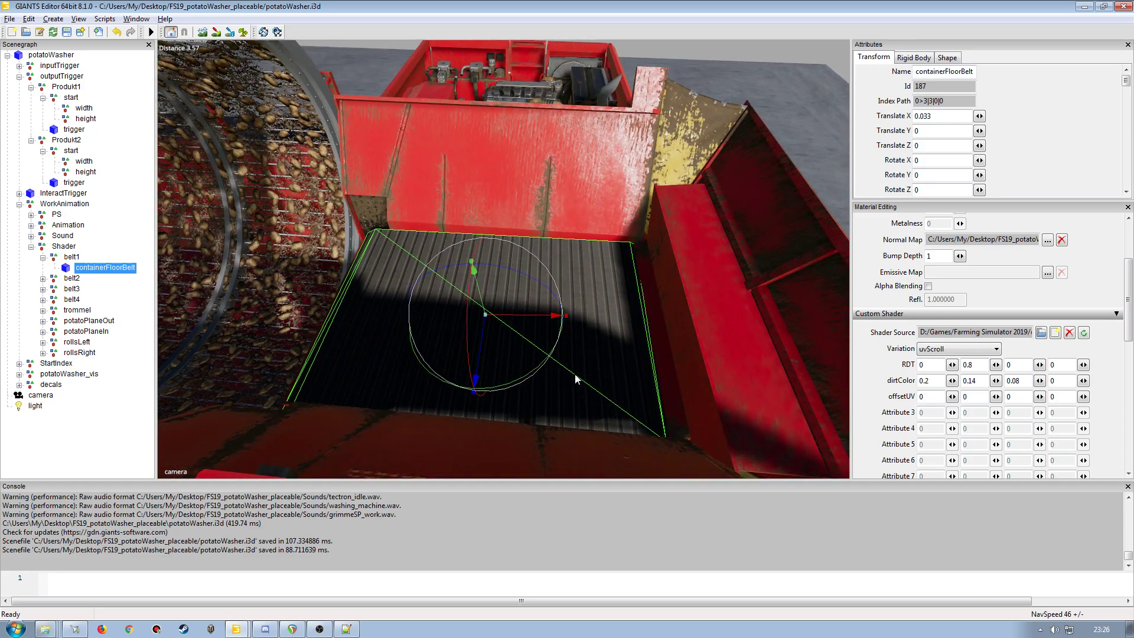
Step: Expand belt2 and examine its exportArmBelt shape on the machine, comparing its shader settings with containerFloorBelt
{"action": "left_click", "coordinate": [42, 278]}
{"action": "left_click", "coordinate": [77, 289]}
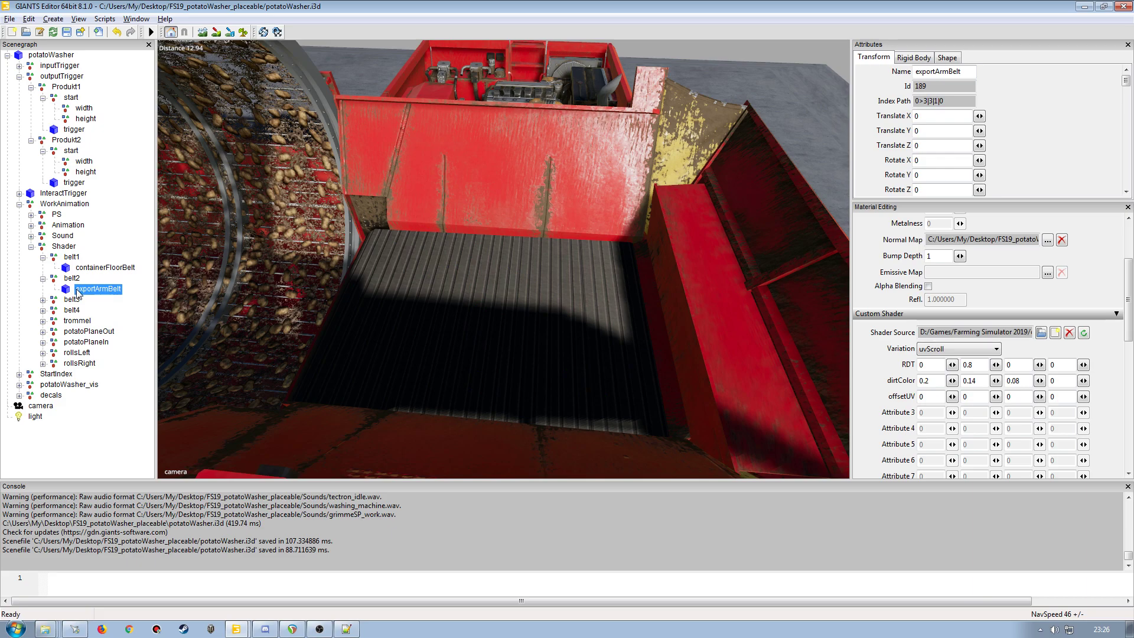
{"action": "key", "text": "f"}
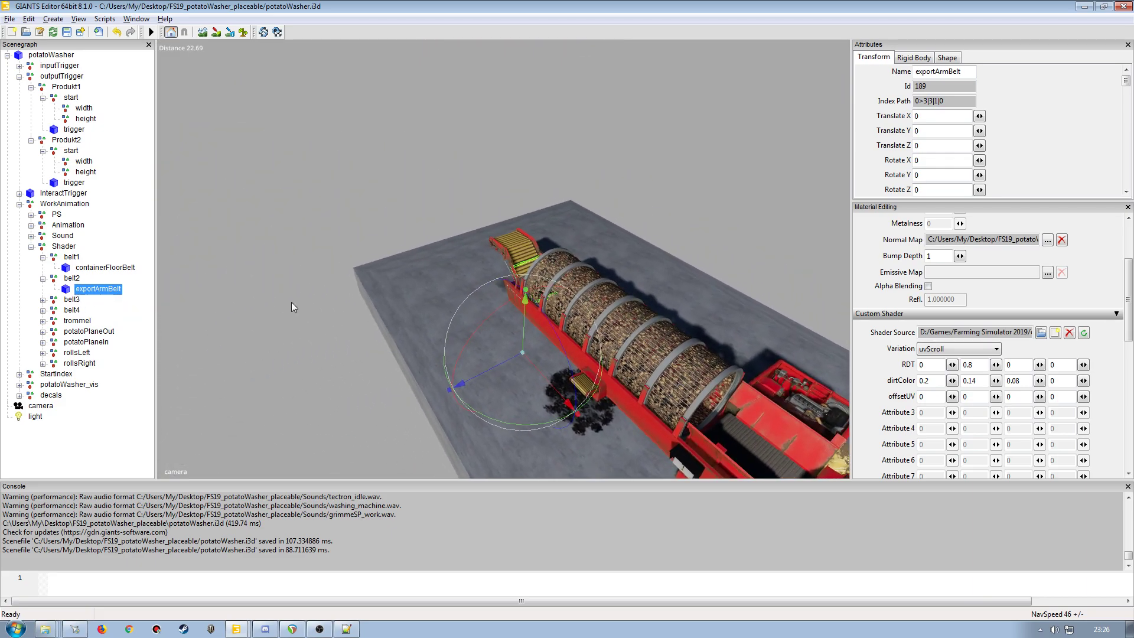
{"action": "scroll", "coordinate": [292, 302], "scroll_direction": "up", "scroll_amount": 4}
{"action": "left_click_drag", "start_coordinate": [300, 274], "coordinate": [465, 335], "text": "alt"}
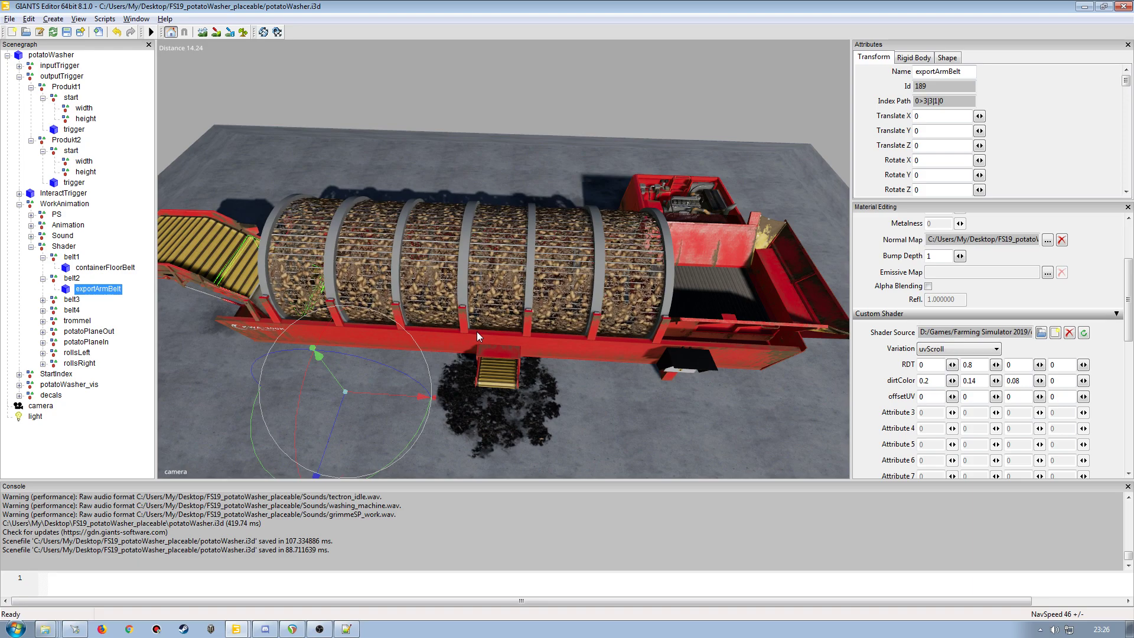
{"action": "left_click_drag", "start_coordinate": [316, 297], "coordinate": [406, 324], "text": "alt"}
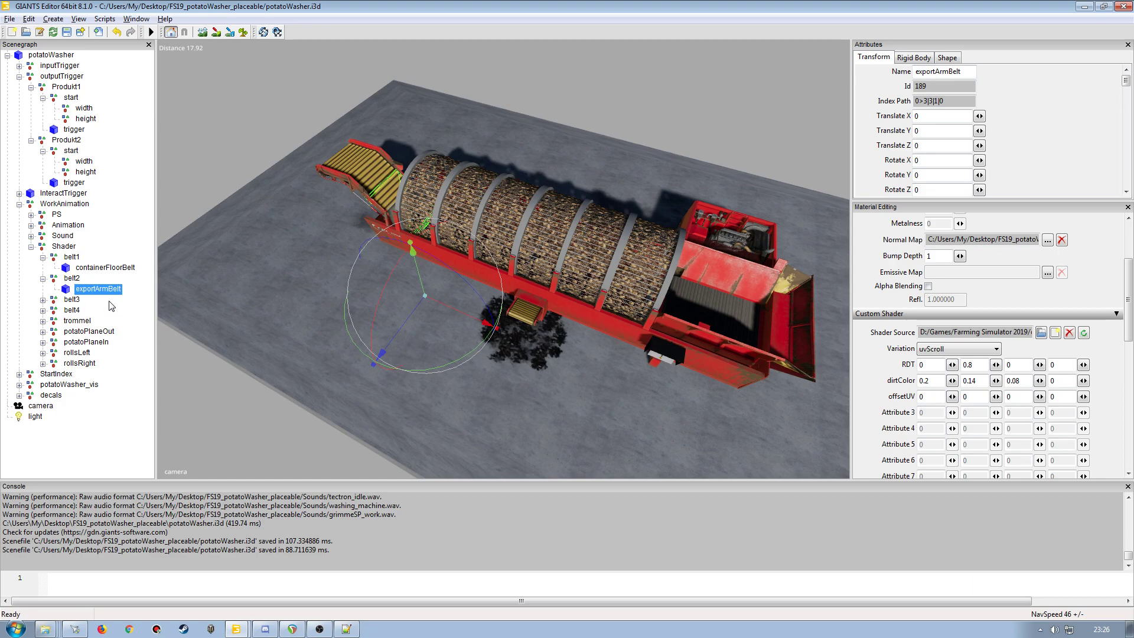
{"action": "left_click", "coordinate": [71, 280]}
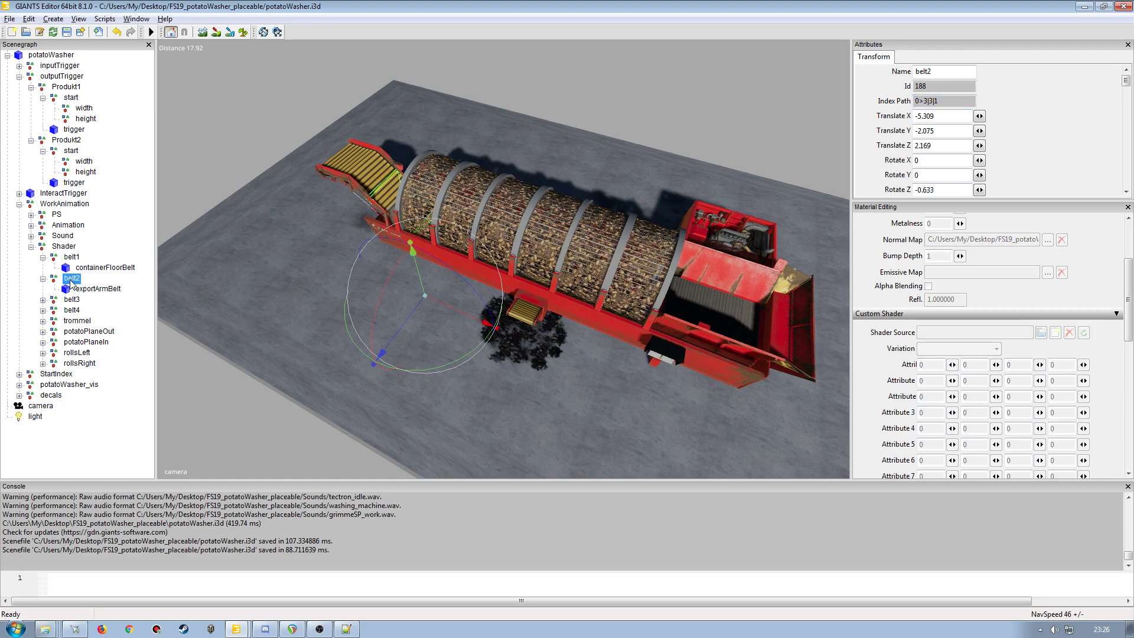
{"action": "left_click", "coordinate": [81, 271]}
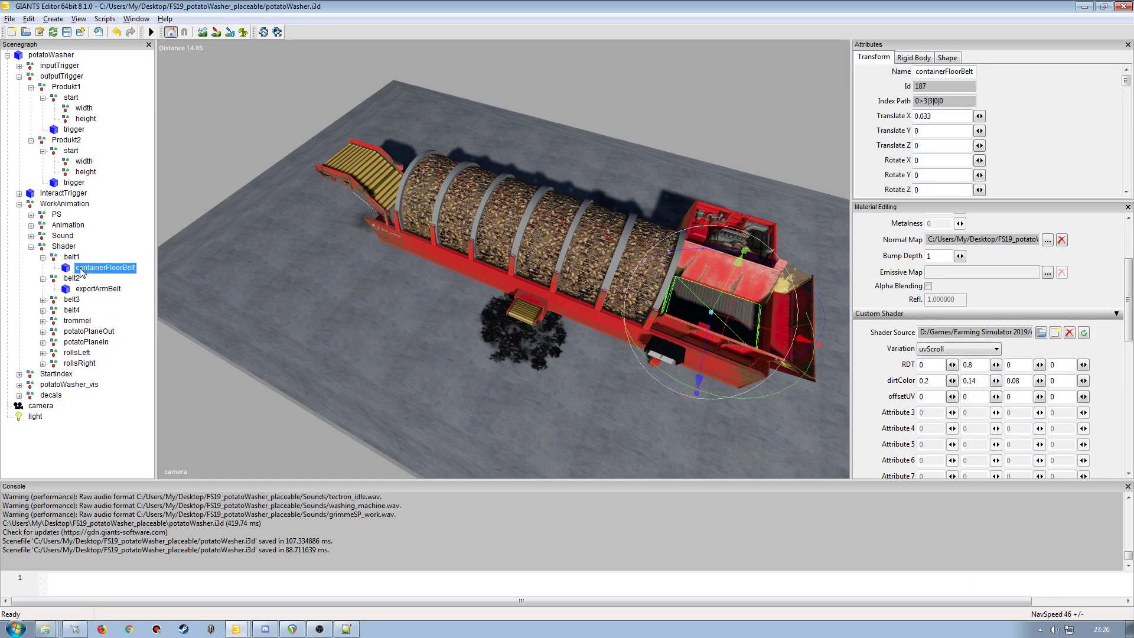
{"action": "left_click", "coordinate": [89, 289]}
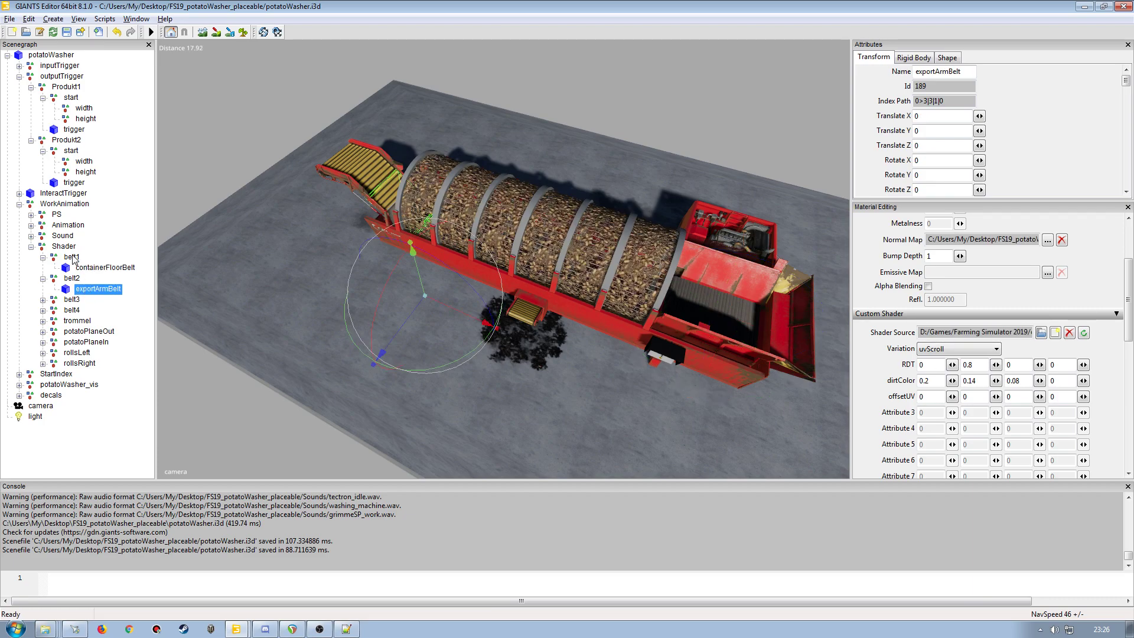
Step: Compare the containerFloorBelt and exportArmBelt shapes once more, and expand belt3 and belt4 to reveal their shapes
{"action": "left_click", "coordinate": [72, 258]}
{"action": "left_click", "coordinate": [86, 268]}
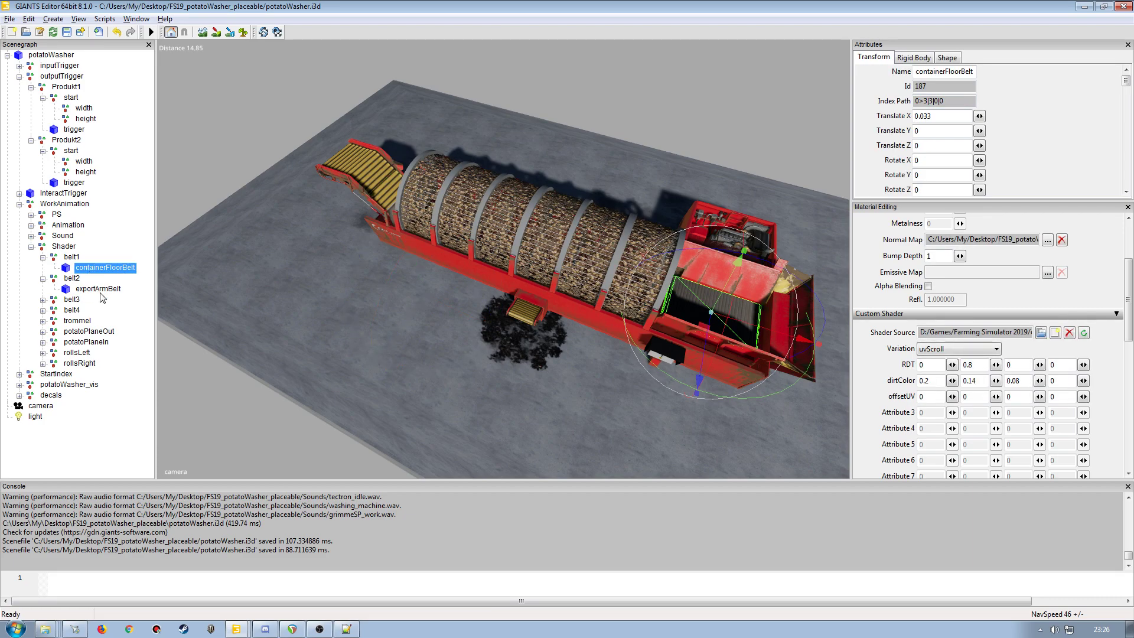
{"action": "left_click", "coordinate": [101, 293]}
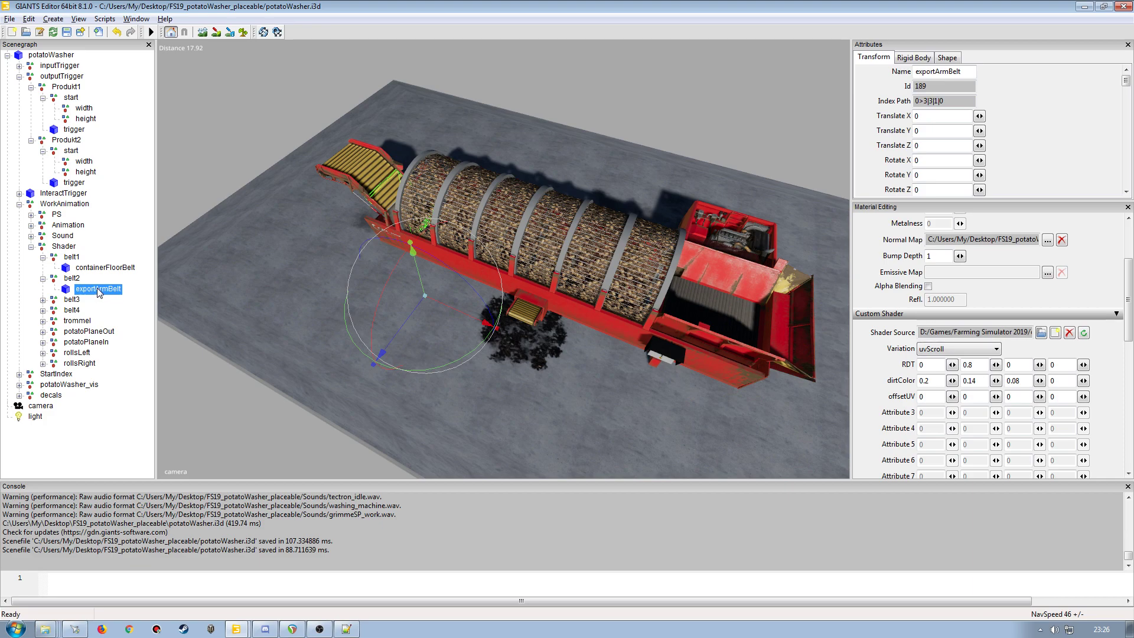
{"action": "left_click", "coordinate": [43, 299]}
{"action": "left_click", "coordinate": [42, 321]}
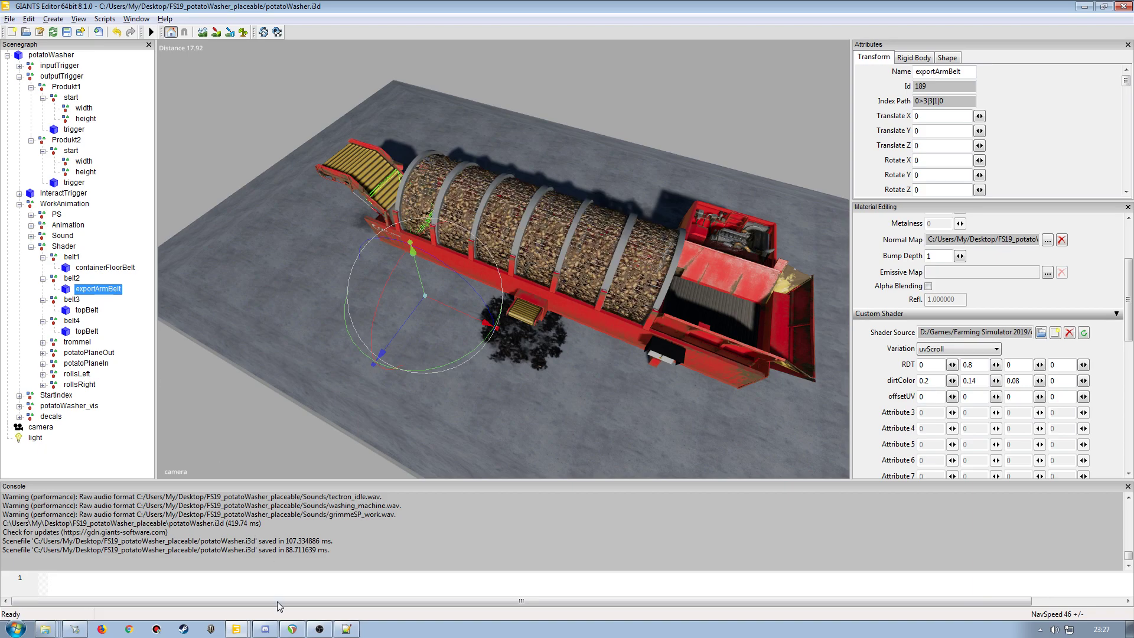
Step: Switch to potatoWasher.xml in Notepad++ and duplicate the belt02 ScrollingAnimation line twice, filling the blank line and adding one before belt04
{"action": "left_click", "coordinate": [347, 629]}
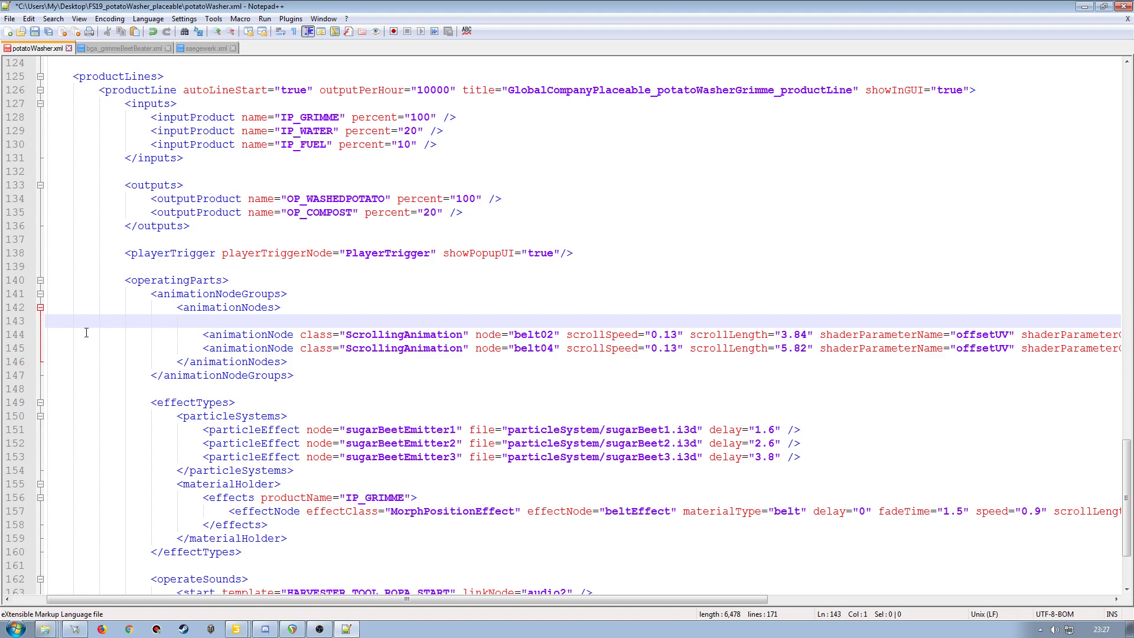
{"action": "left_click", "coordinate": [13, 335]}
{"action": "key", "text": "ctrl+c"}
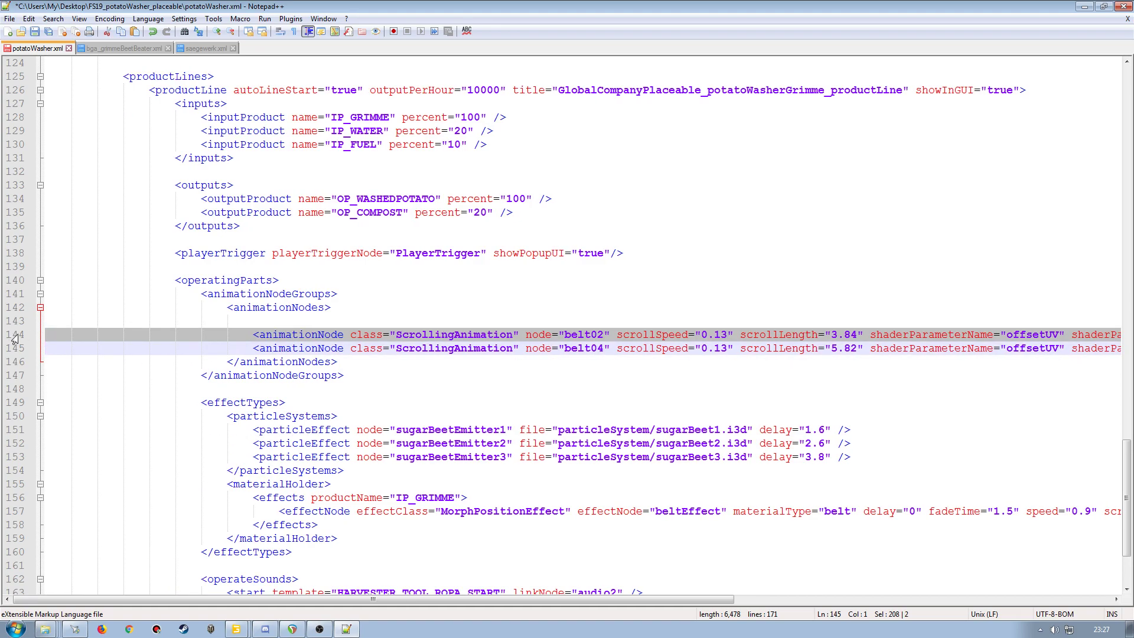
{"action": "left_click", "coordinate": [12, 322]}
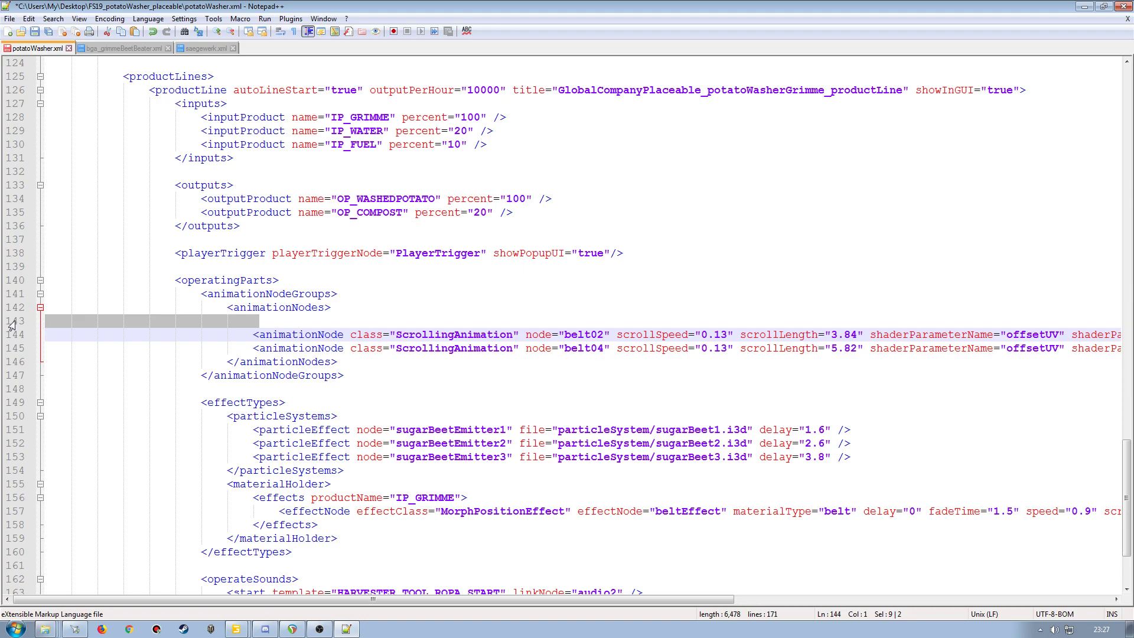
{"action": "key", "text": "ctrl+v"}
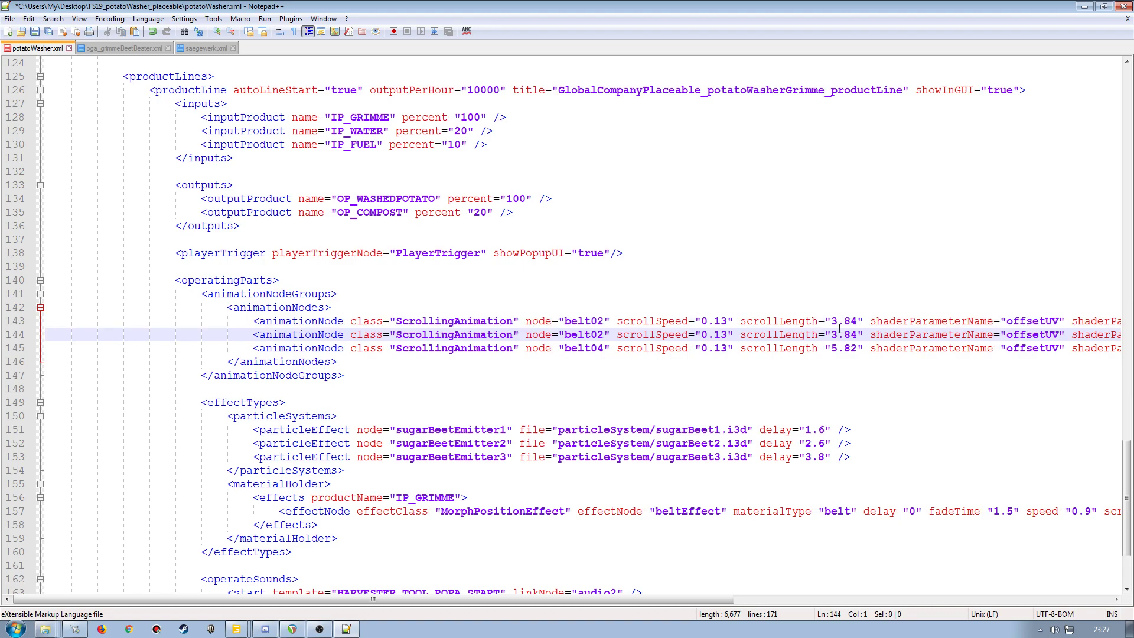
{"action": "left_click", "coordinate": [256, 348]}
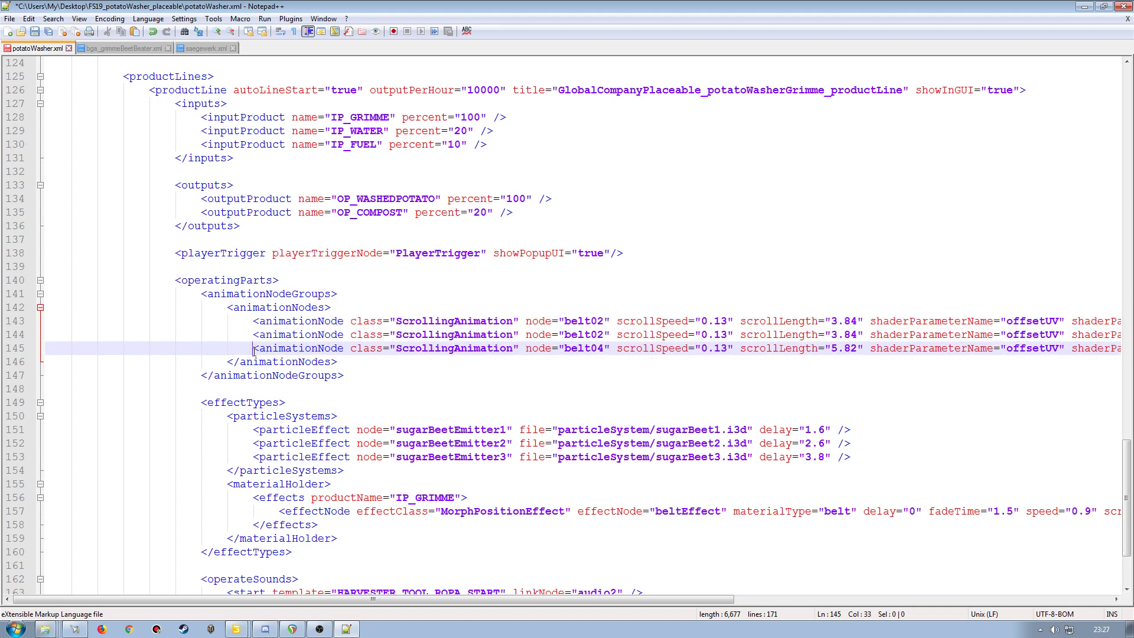
{"action": "key", "text": "Return"}
{"action": "left_click", "coordinate": [13, 348]}
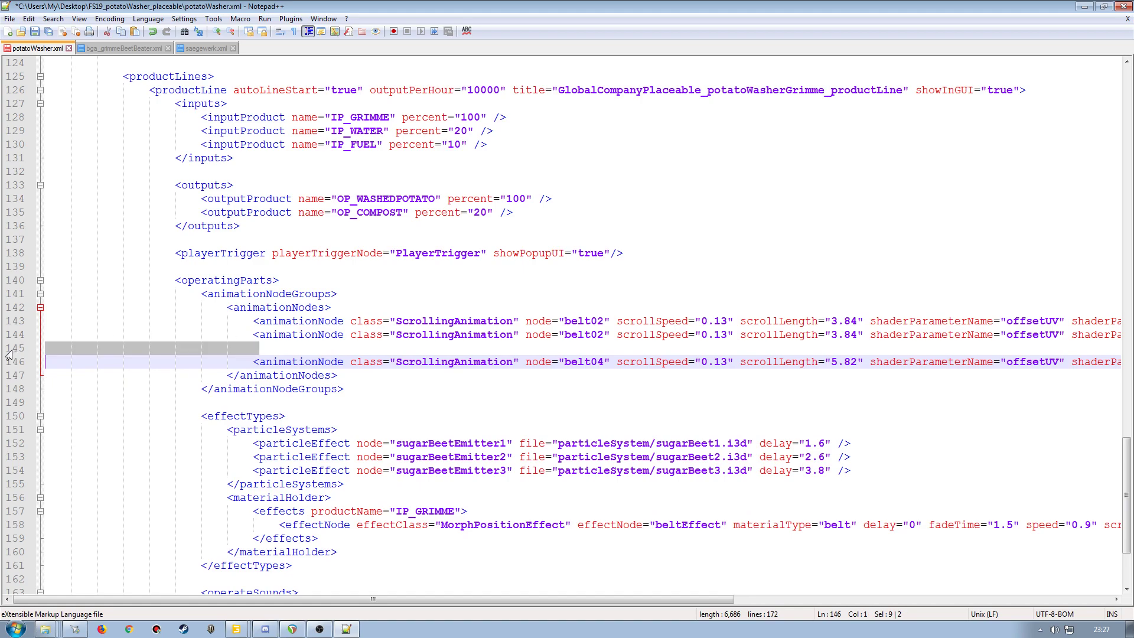
{"action": "key", "text": "ctrl+v"}
Step: Rename the node of the first ScrollingAnimation entry to belt01 and of the third entry to belt03
{"action": "left_click", "coordinate": [603, 323]}
{"action": "key", "text": "BackSpace"}
{"action": "type", "text": "1"}
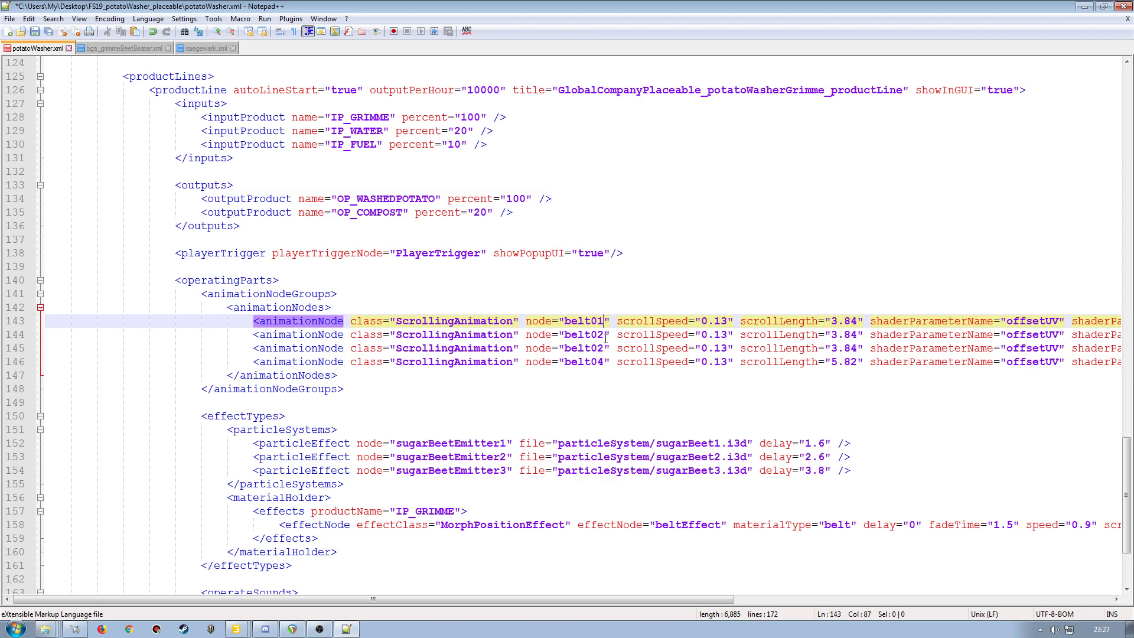
{"action": "left_click", "coordinate": [603, 349]}
{"action": "key", "text": "BackSpace"}
{"action": "type", "text": "3"}
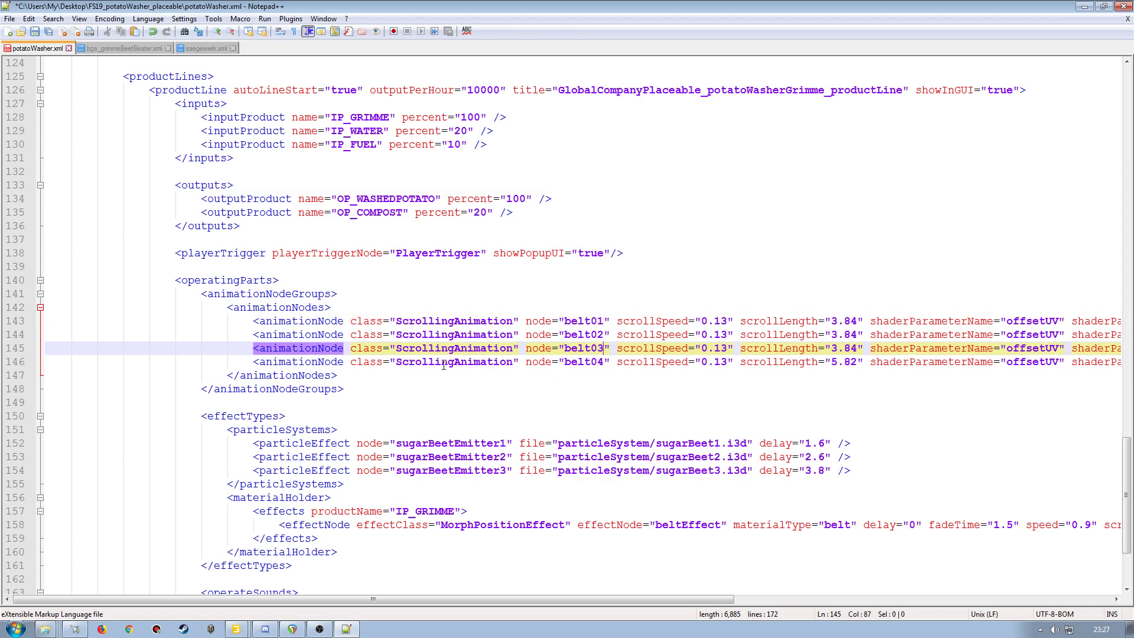
Step: Review the remaining attributes of the four belt entries, plus the effectTypes and operateSounds blocks below them
{"action": "left_click_drag", "start_coordinate": [451, 599], "coordinate": [807, 601]}
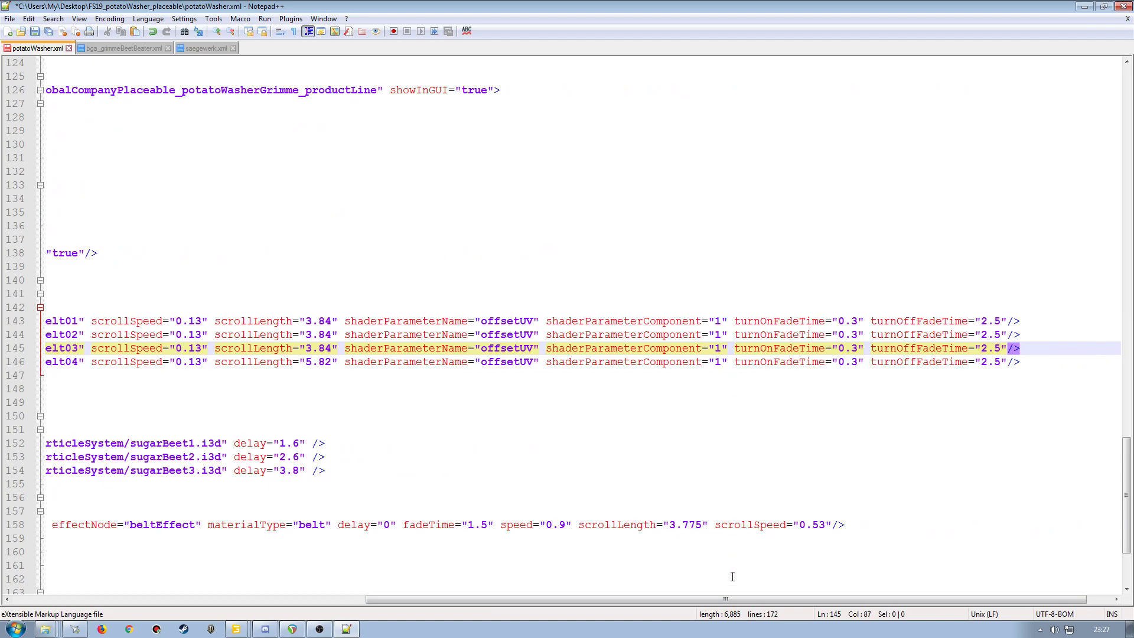
{"action": "left_click_drag", "start_coordinate": [733, 598], "coordinate": [386, 599]}
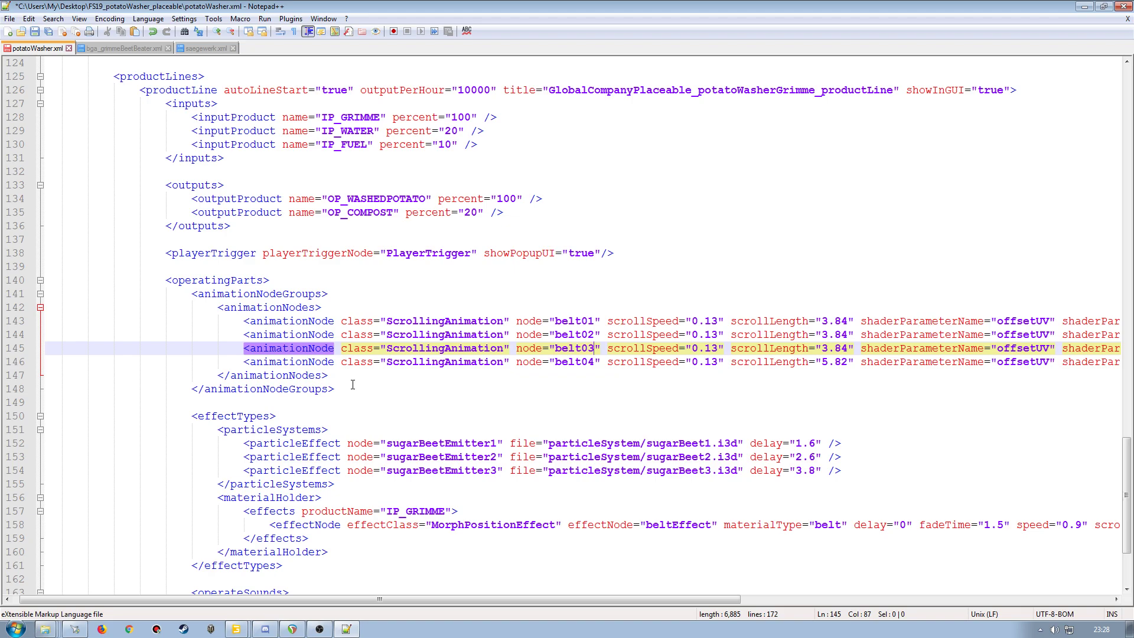
{"action": "scroll", "coordinate": [402, 412], "scroll_direction": "down", "scroll_amount": 2}
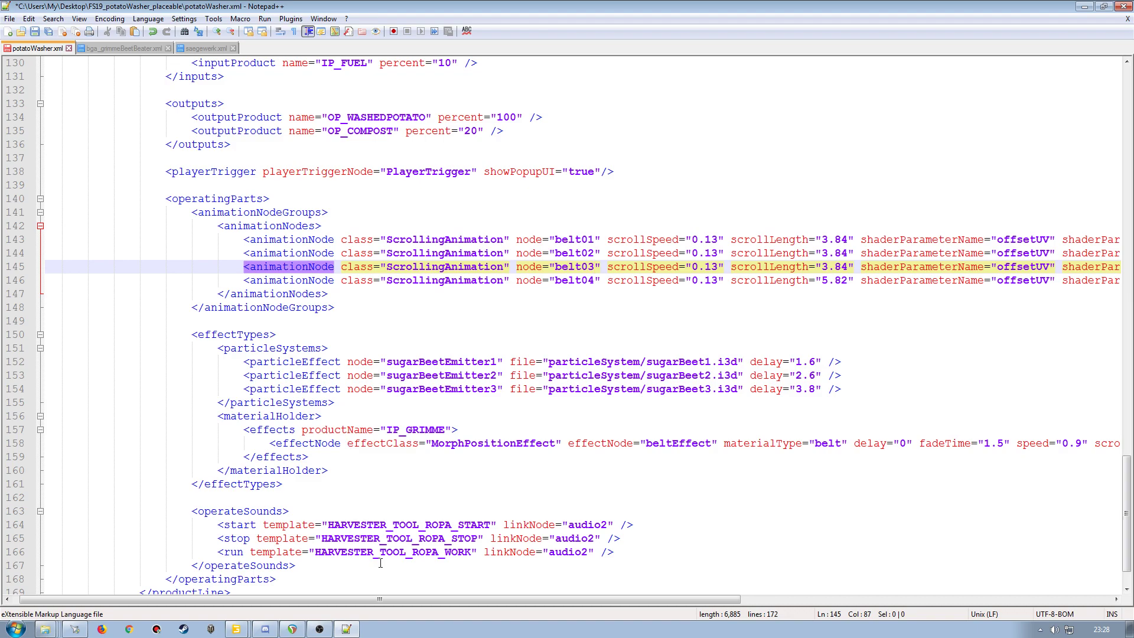
{"action": "mouse_move", "coordinate": [371, 602]}
{"action": "left_mouse_down"}
{"action": "mouse_move", "coordinate": [654, 597]}
{"action": "mouse_move", "coordinate": [356, 597]}
{"action": "left_mouse_up"}
{"action": "scroll", "coordinate": [357, 469], "scroll_direction": "down", "scroll_amount": 2}
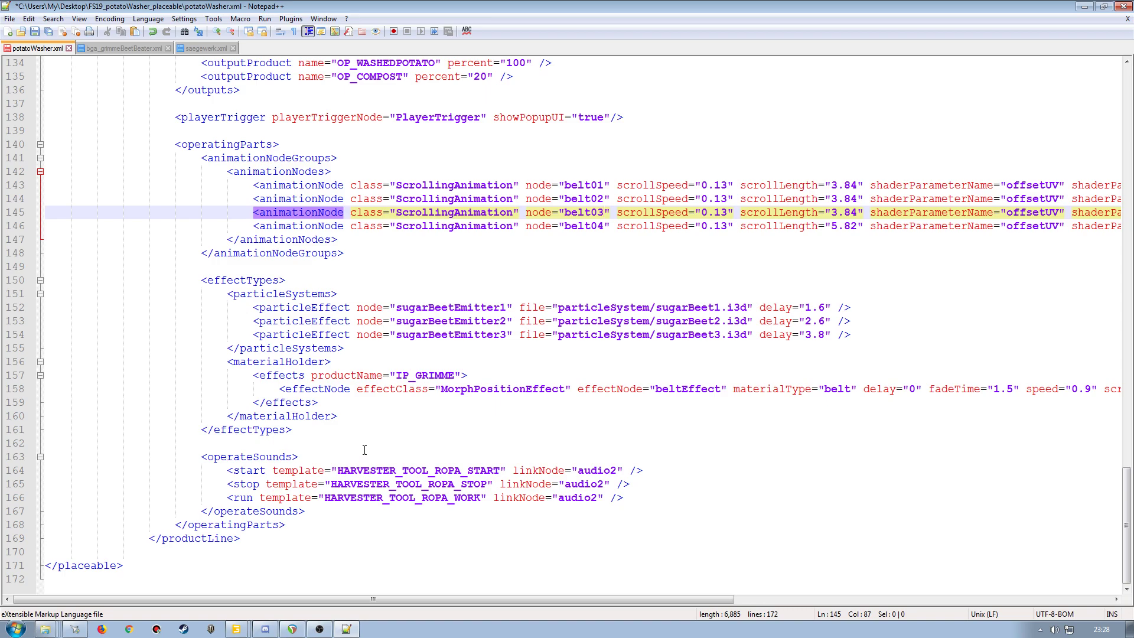
Step: Examine the operatingParts block in saegewerk.xml and the second product line in bga_grimmeBeetBeater.xml as references for potatoWasher.xml
{"action": "left_click", "coordinate": [204, 48]}
{"action": "scroll", "coordinate": [342, 449], "scroll_direction": "down", "scroll_amount": 8}
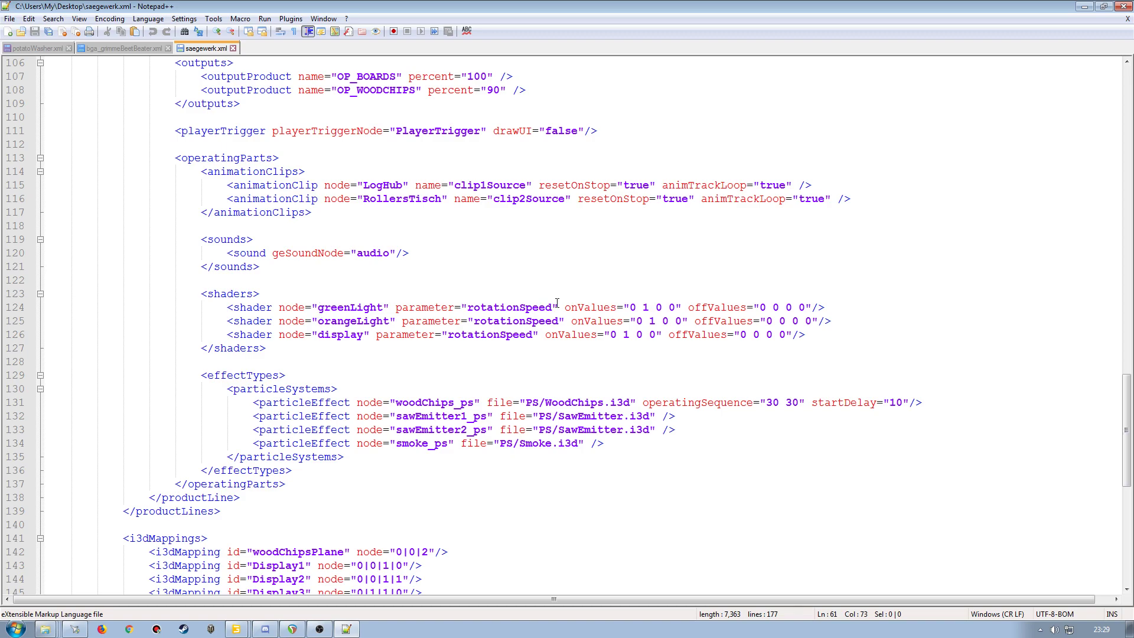
{"action": "left_click", "coordinate": [35, 48]}
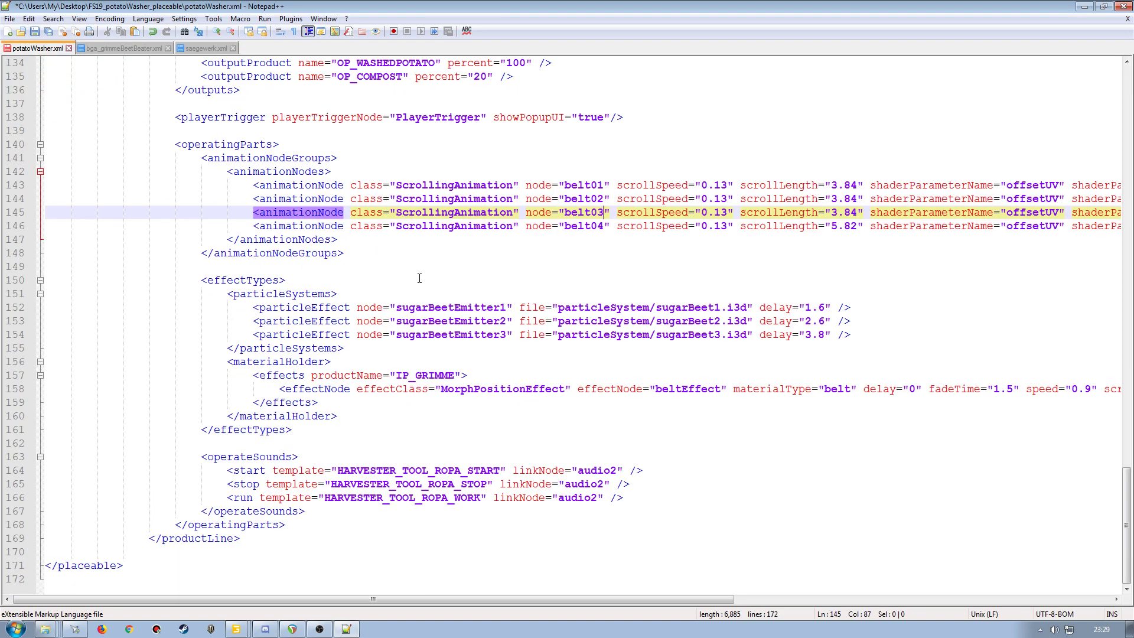
{"action": "scroll", "coordinate": [421, 282], "scroll_direction": "up", "scroll_amount": 1}
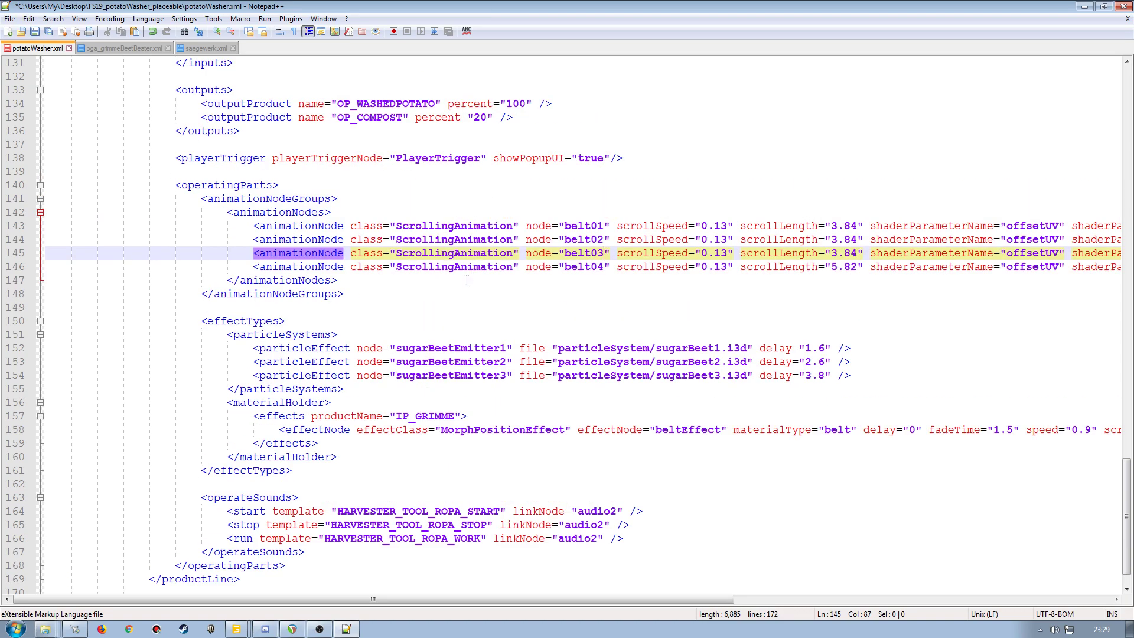
{"action": "scroll", "coordinate": [467, 280], "scroll_direction": "up", "scroll_amount": 1}
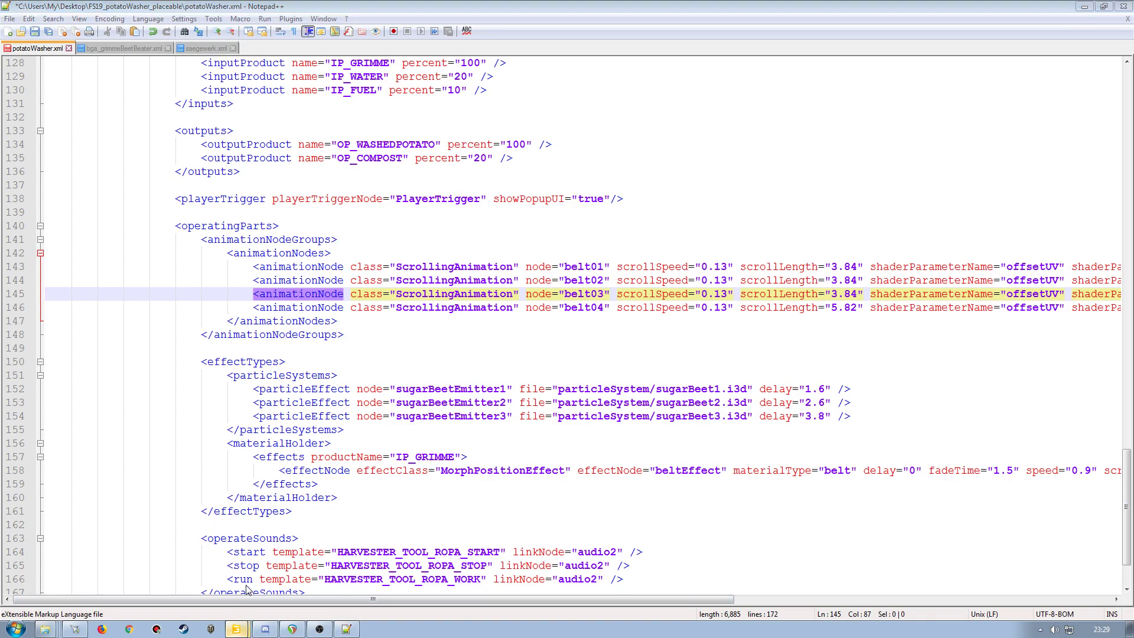
{"action": "left_click", "coordinate": [143, 51]}
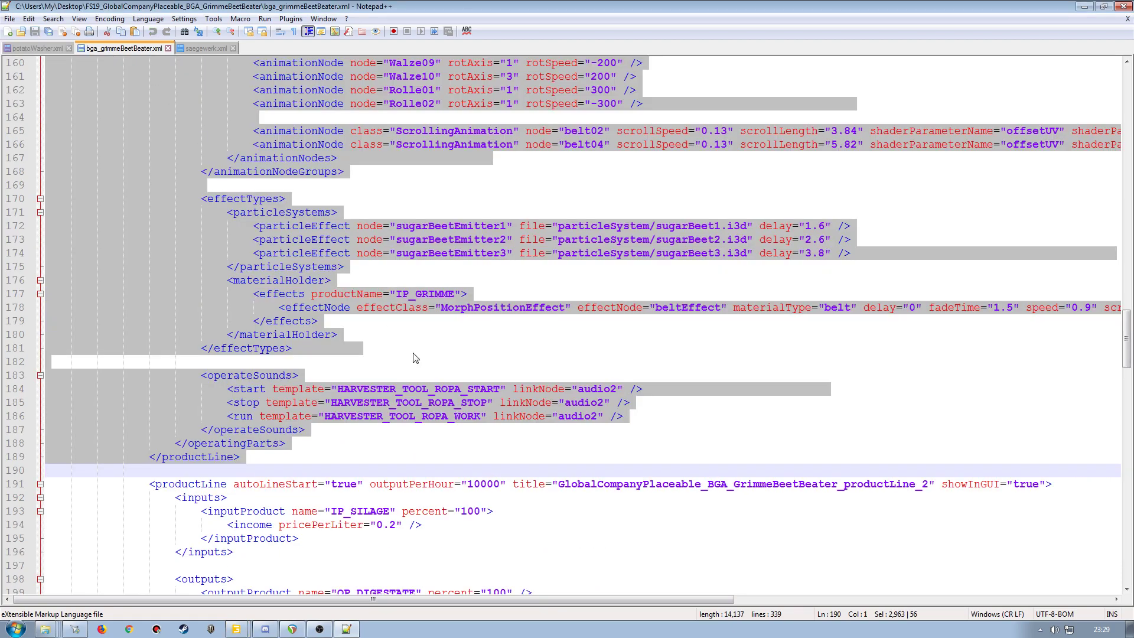
{"action": "scroll", "coordinate": [390, 420], "scroll_direction": "down", "scroll_amount": 7}
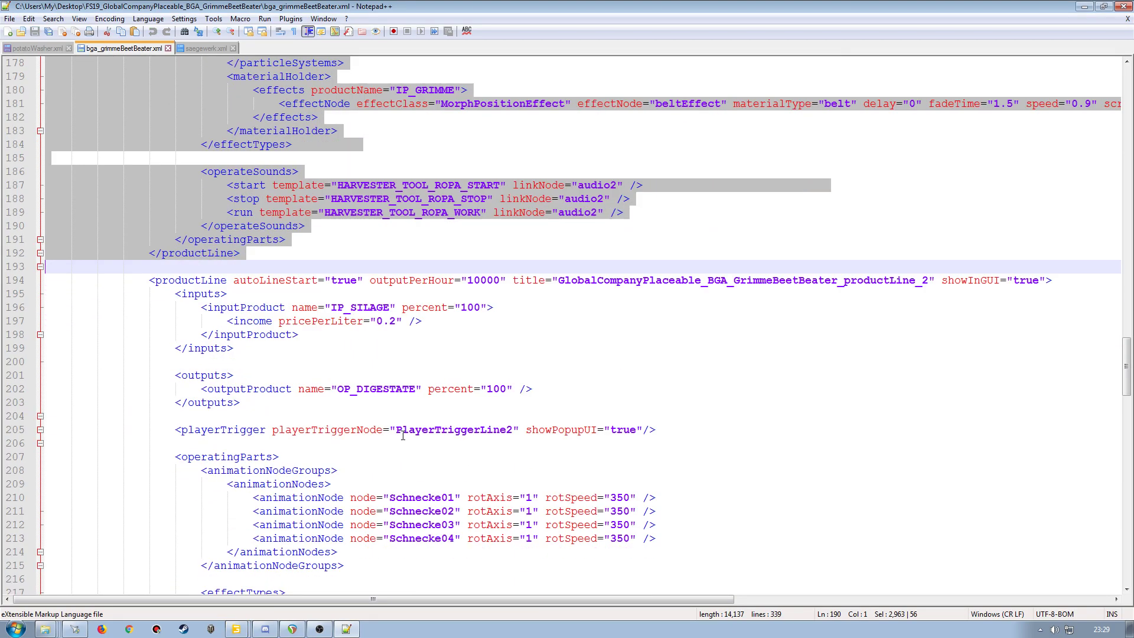
{"action": "scroll", "coordinate": [402, 436], "scroll_direction": "down", "scroll_amount": 3}
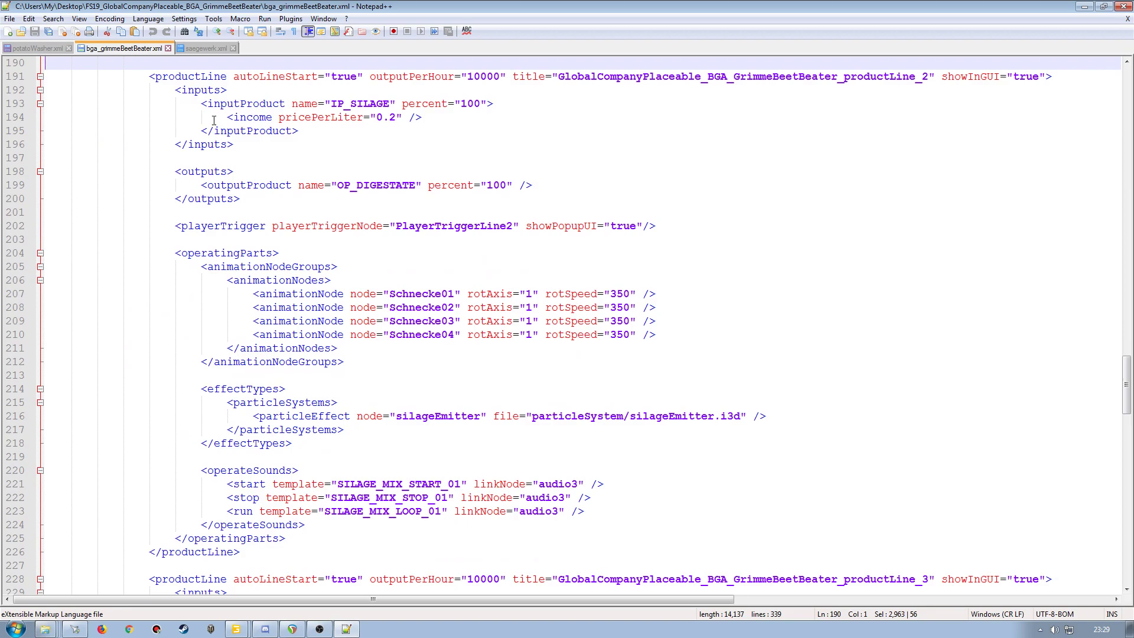
Step: Study the animationClips, sounds, shaders and i3dMappings sections in saegewerk.xml and compare them with the operatingParts block in potatoWasher.xml
{"action": "left_click", "coordinate": [206, 48]}
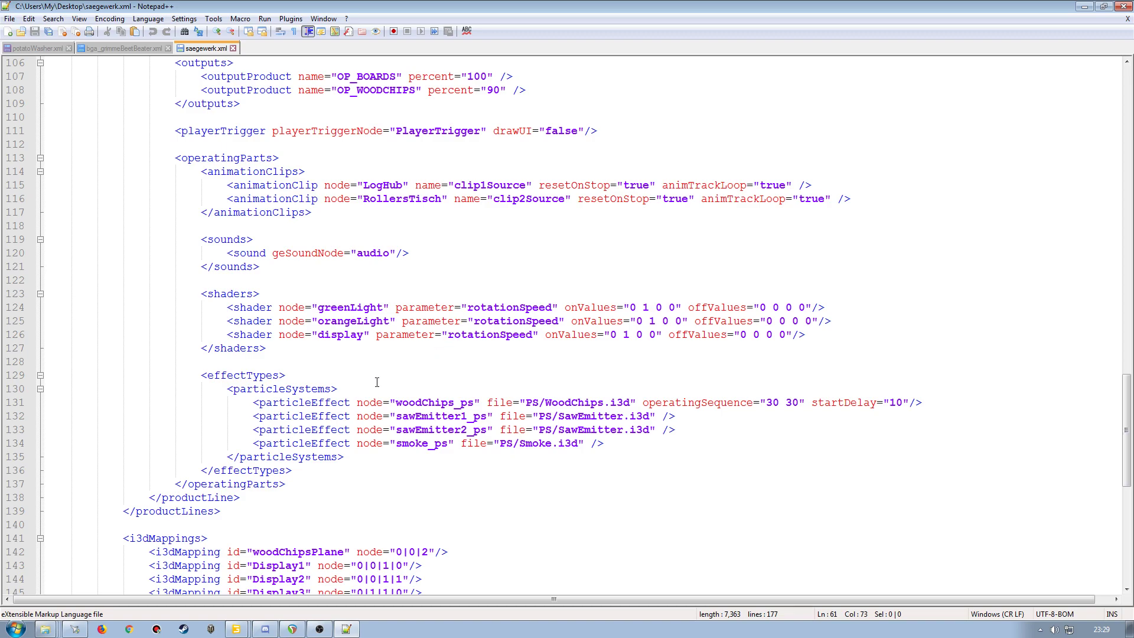
{"action": "scroll", "coordinate": [359, 432], "scroll_direction": "down", "scroll_amount": 5}
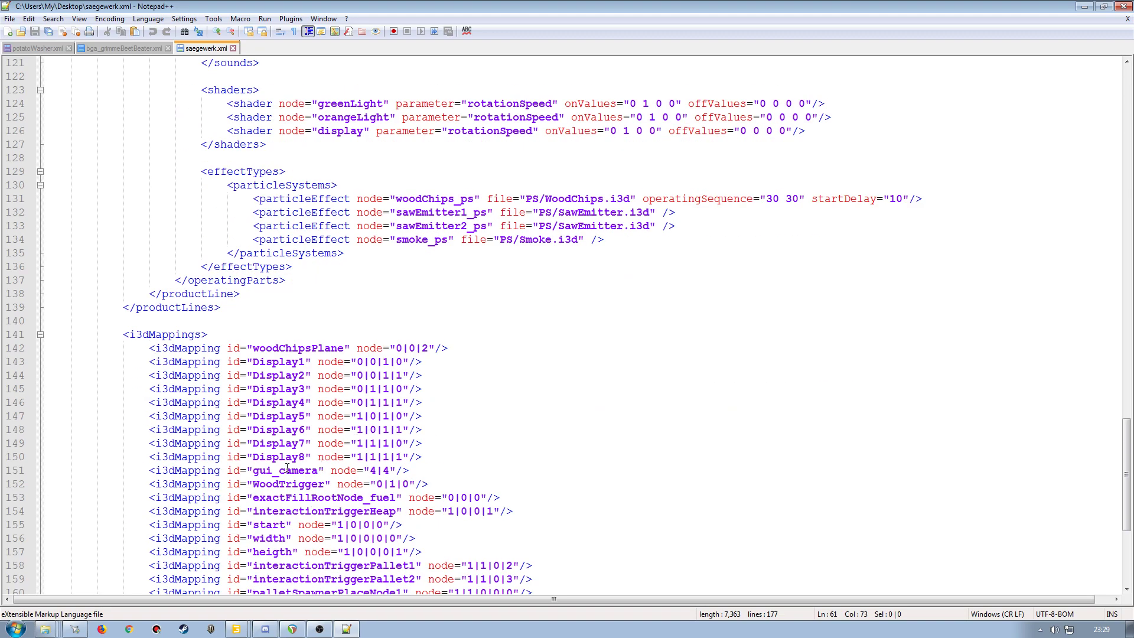
{"action": "scroll", "coordinate": [287, 469], "scroll_direction": "down", "scroll_amount": 5}
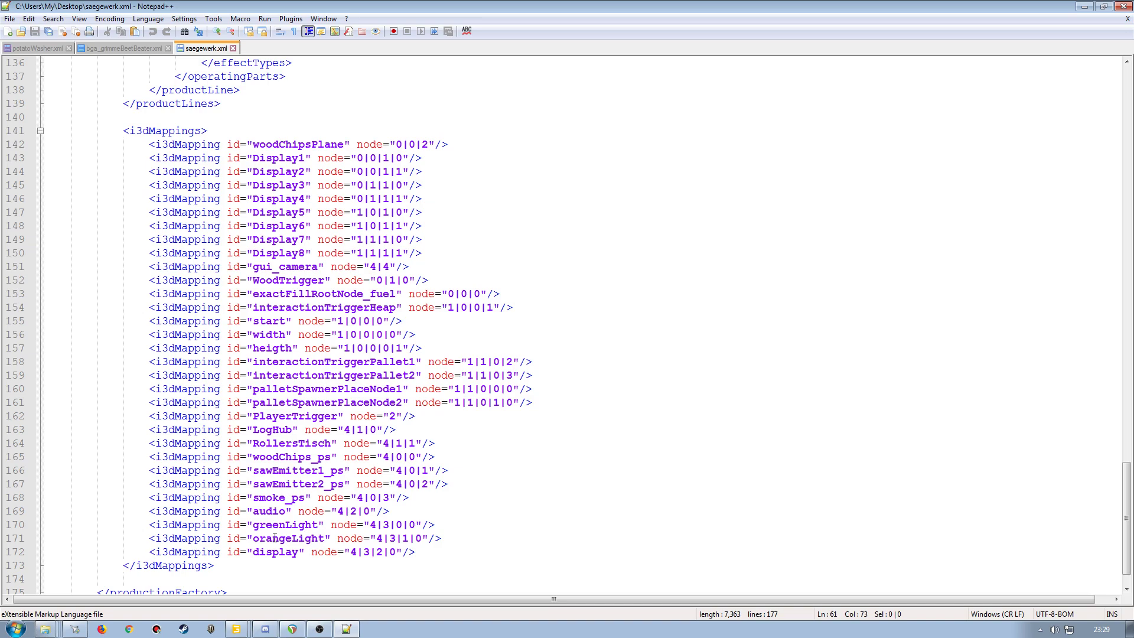
{"action": "scroll", "coordinate": [275, 534], "scroll_direction": "up", "scroll_amount": 6}
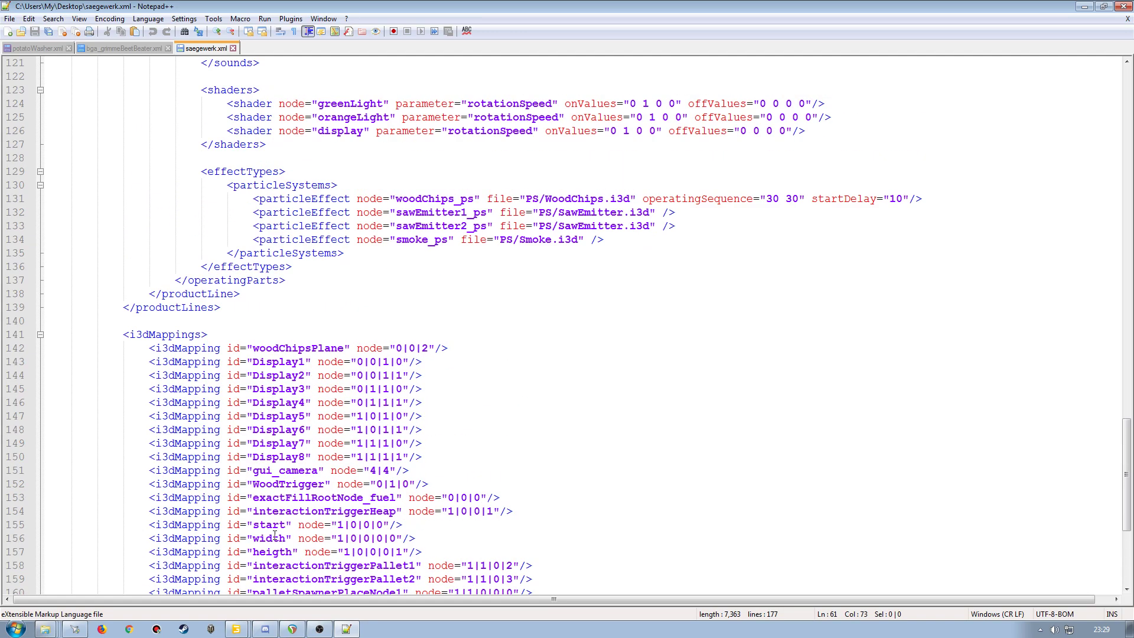
{"action": "scroll", "coordinate": [274, 530], "scroll_direction": "up", "scroll_amount": 3}
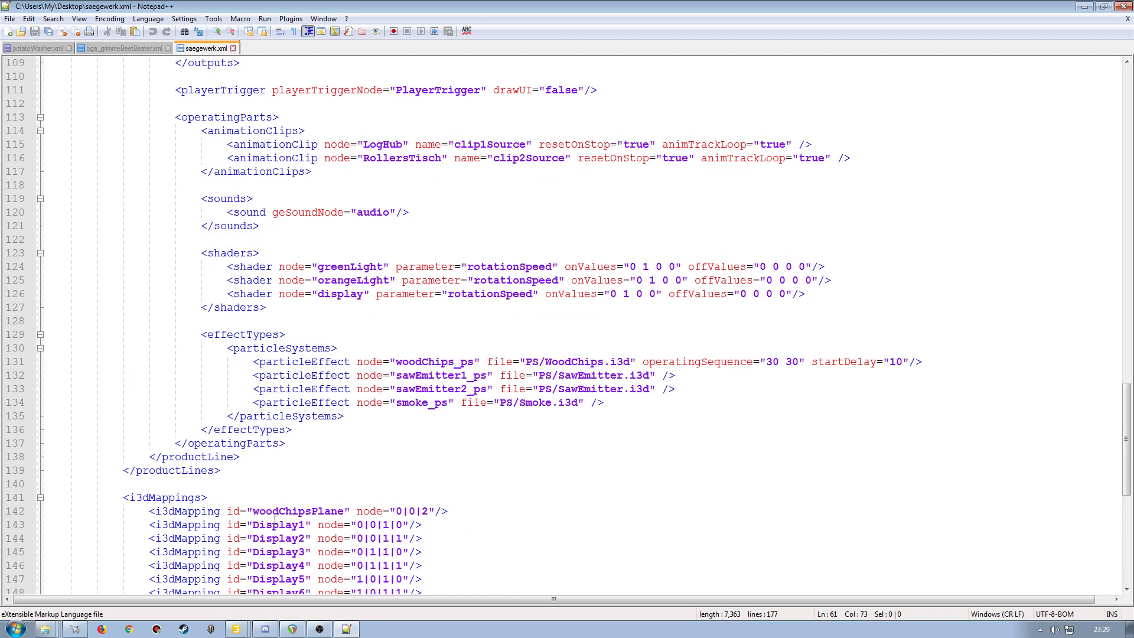
{"action": "key", "text": "ctrl+Tab"}
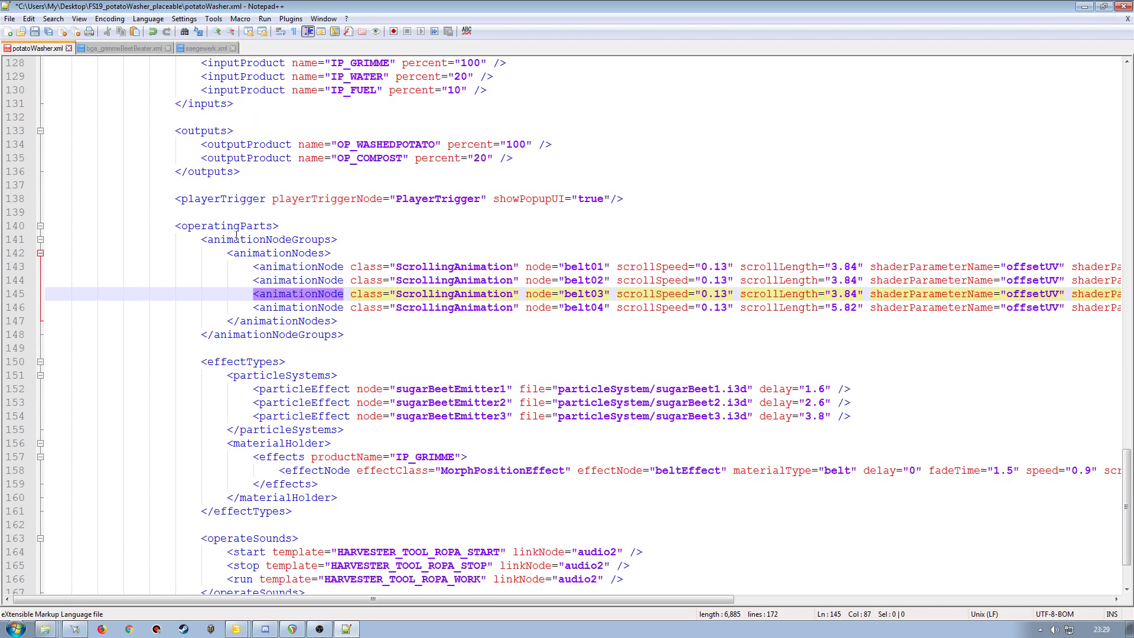
{"action": "key", "text": "ctrl+Tab"}
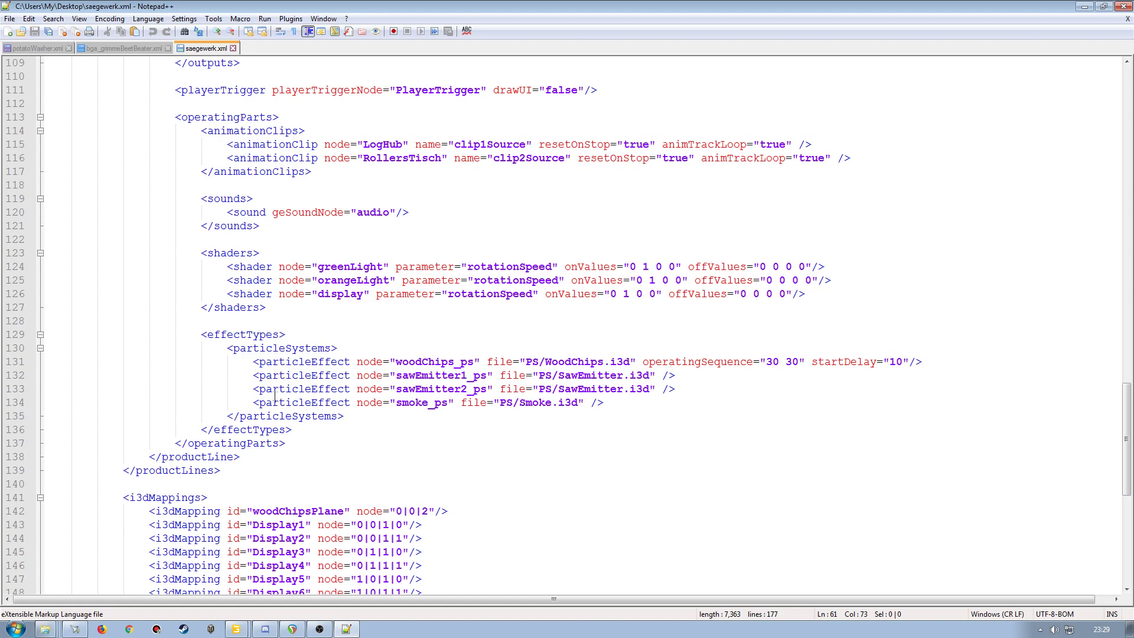
{"action": "scroll", "coordinate": [264, 324], "scroll_direction": "up", "scroll_amount": 1}
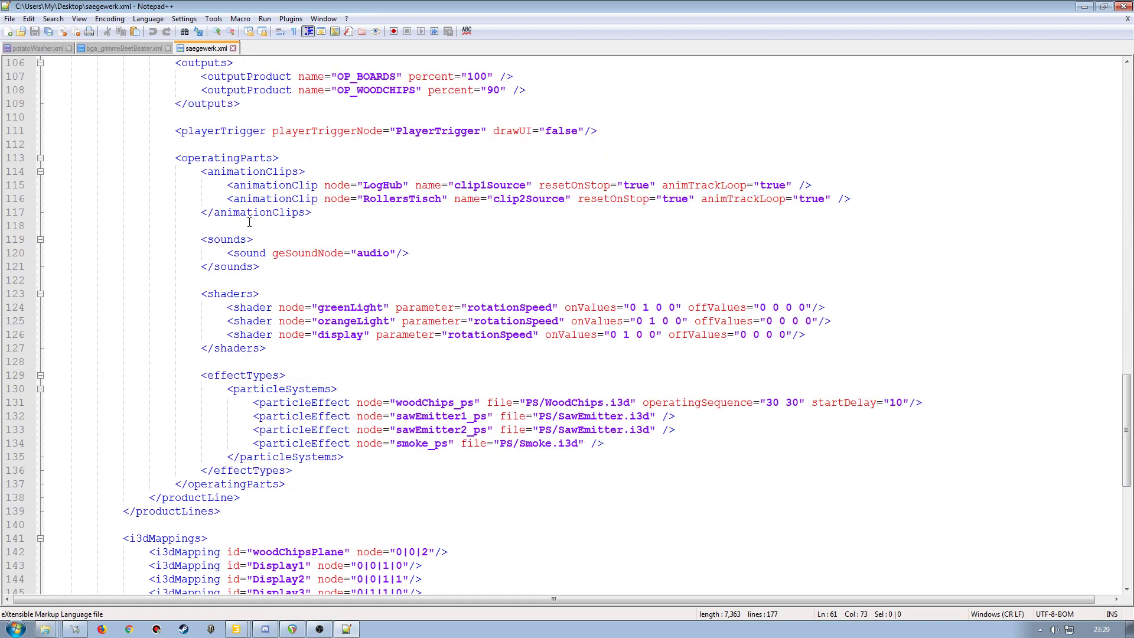
{"action": "scroll", "coordinate": [247, 213], "scroll_direction": "up", "scroll_amount": 3}
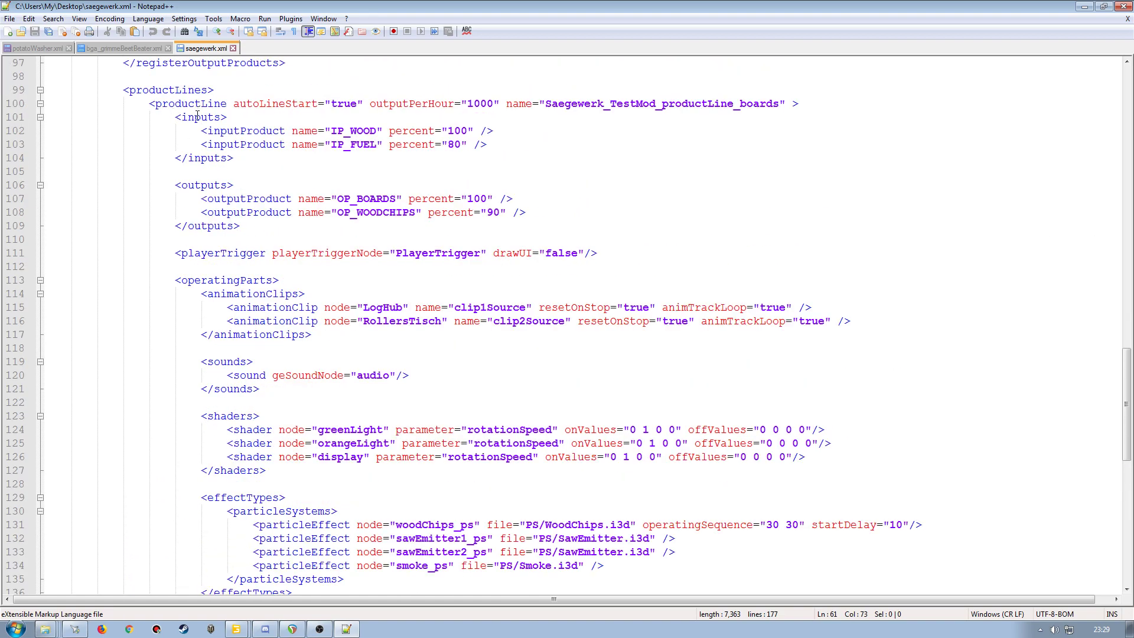
{"action": "scroll", "coordinate": [266, 386], "scroll_direction": "down", "scroll_amount": 1}
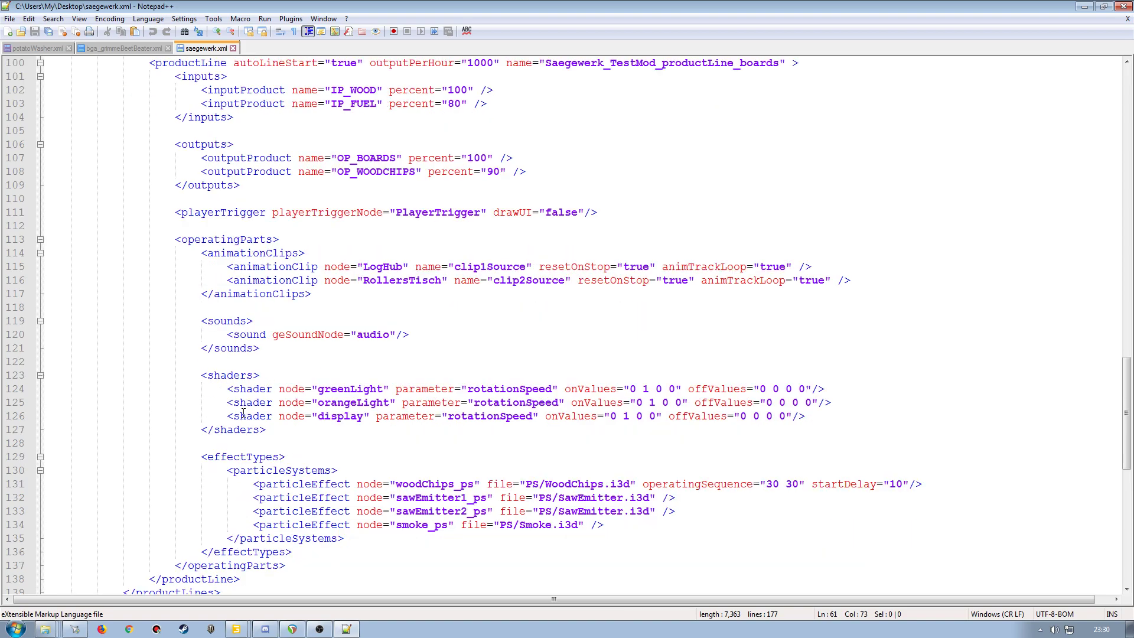
{"action": "scroll", "coordinate": [248, 415], "scroll_direction": "down", "scroll_amount": 3}
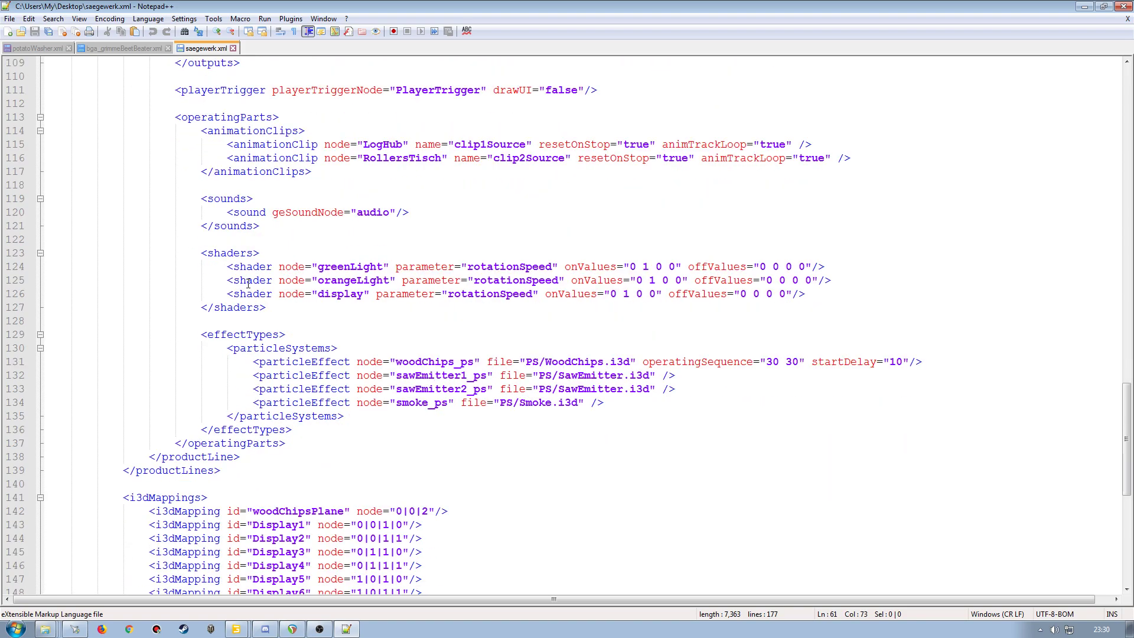
{"action": "mouse_move", "coordinate": [46, 50]}
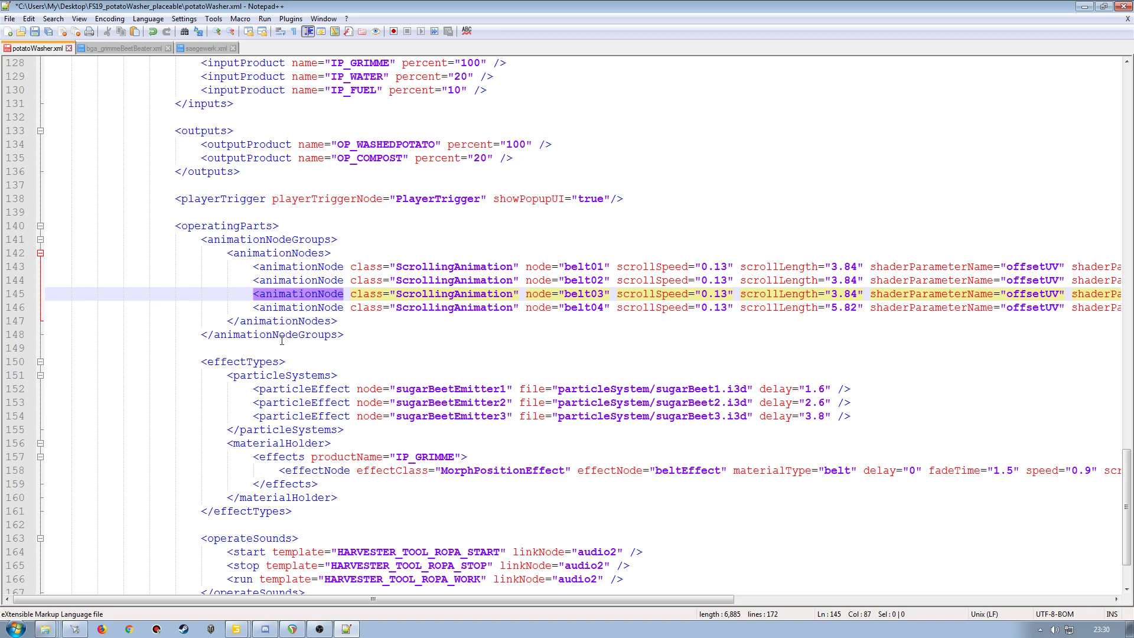
{"action": "left_click", "coordinate": [206, 48]}
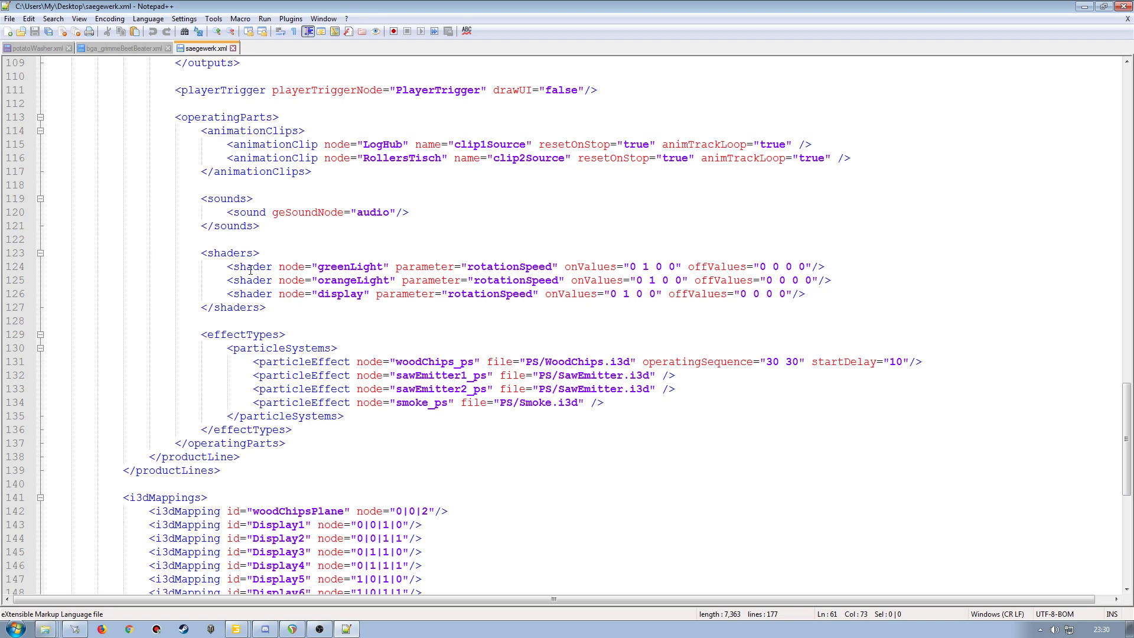
Step: Copy the shaders block from saegewerk.xml into potatoWasher.xml between the animationNodeGroups and effectTypes blocks
{"action": "left_click", "coordinate": [5, 255]}
{"action": "left_click", "coordinate": [15, 307], "text": "shift"}
{"action": "key", "text": "ctrl+c"}
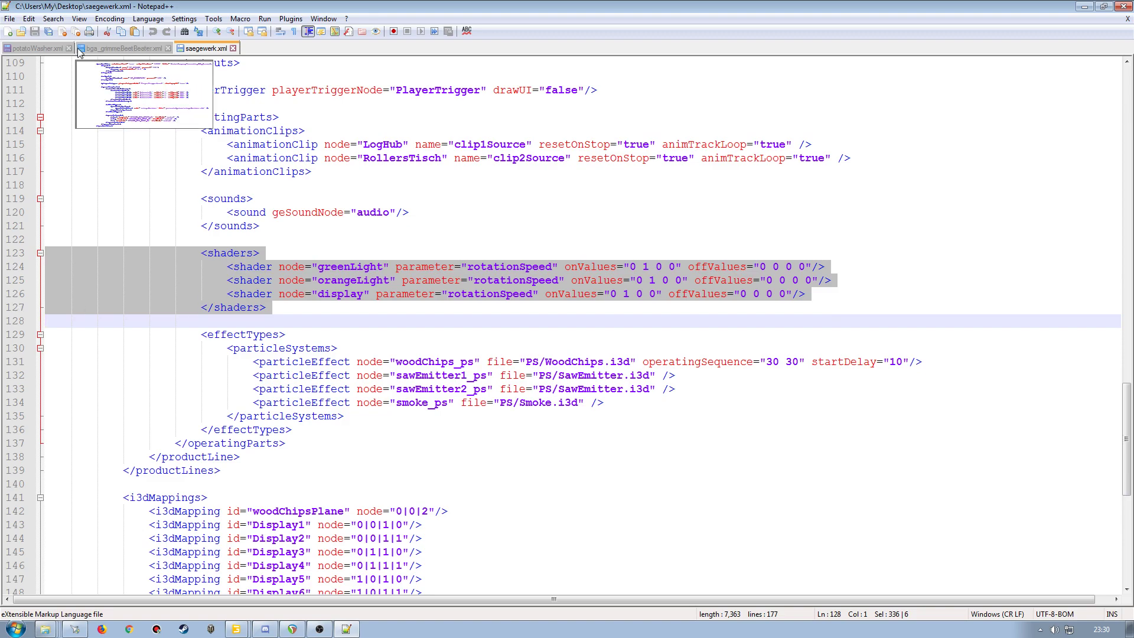
{"action": "left_click", "coordinate": [55, 50]}
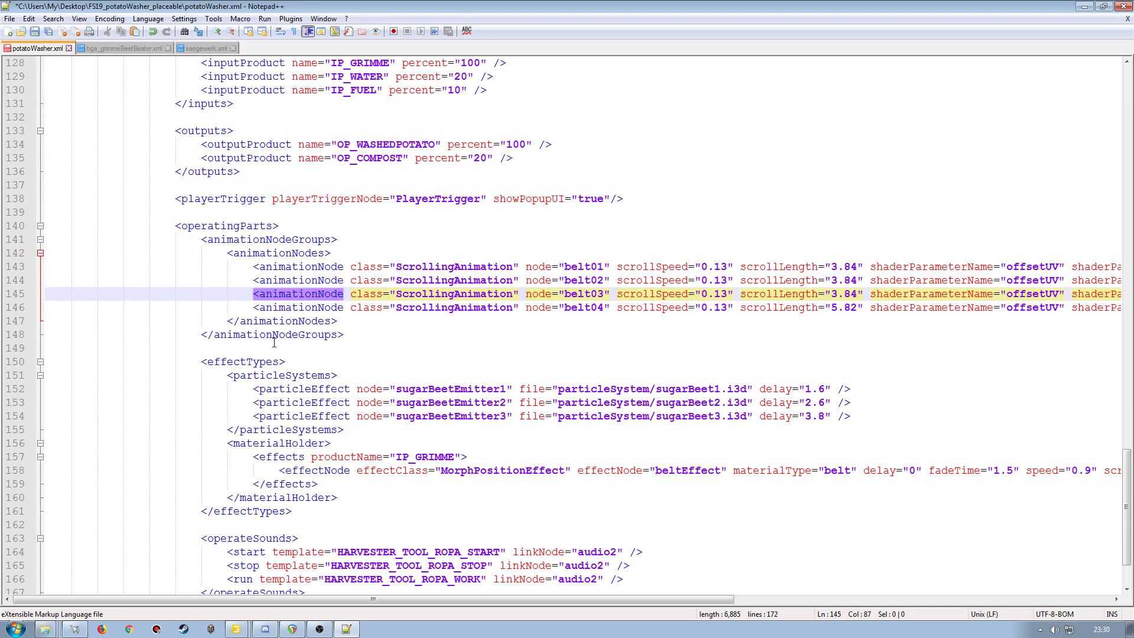
{"action": "left_click", "coordinate": [347, 340]}
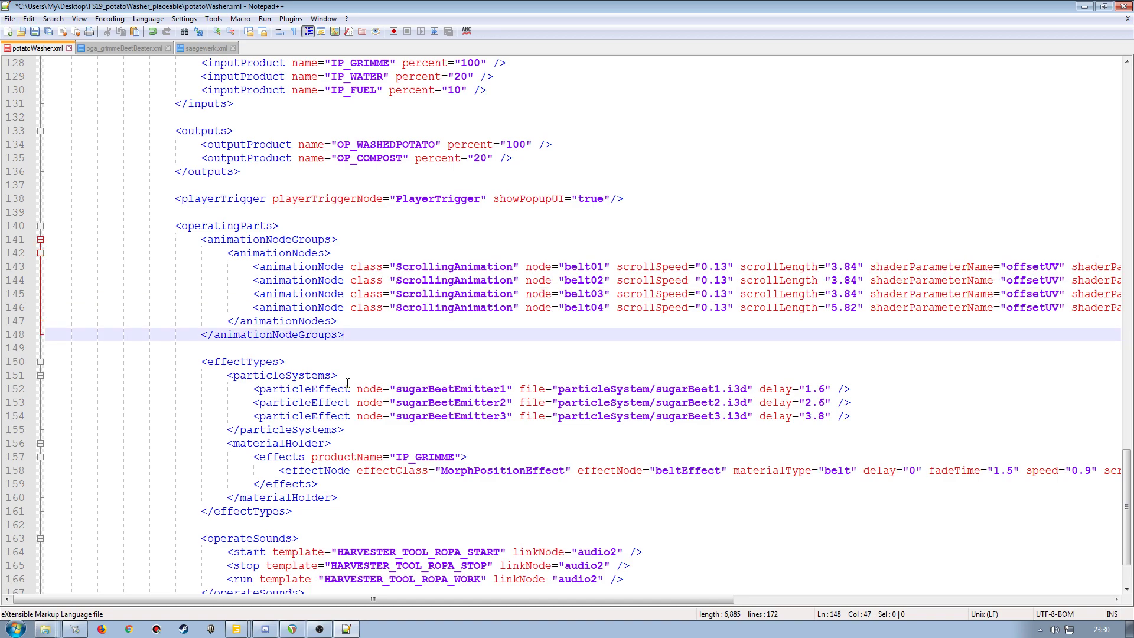
{"action": "key", "text": "Return"}
{"action": "key", "text": "Return"}
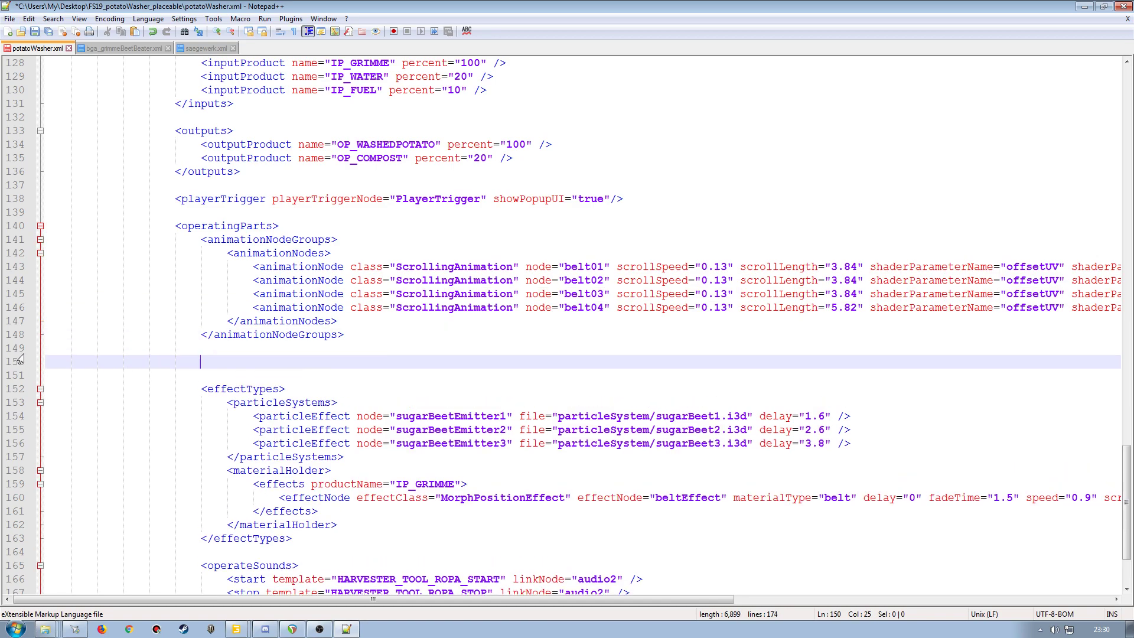
{"action": "left_click", "coordinate": [8, 365]}
{"action": "key", "text": "ctrl+v"}
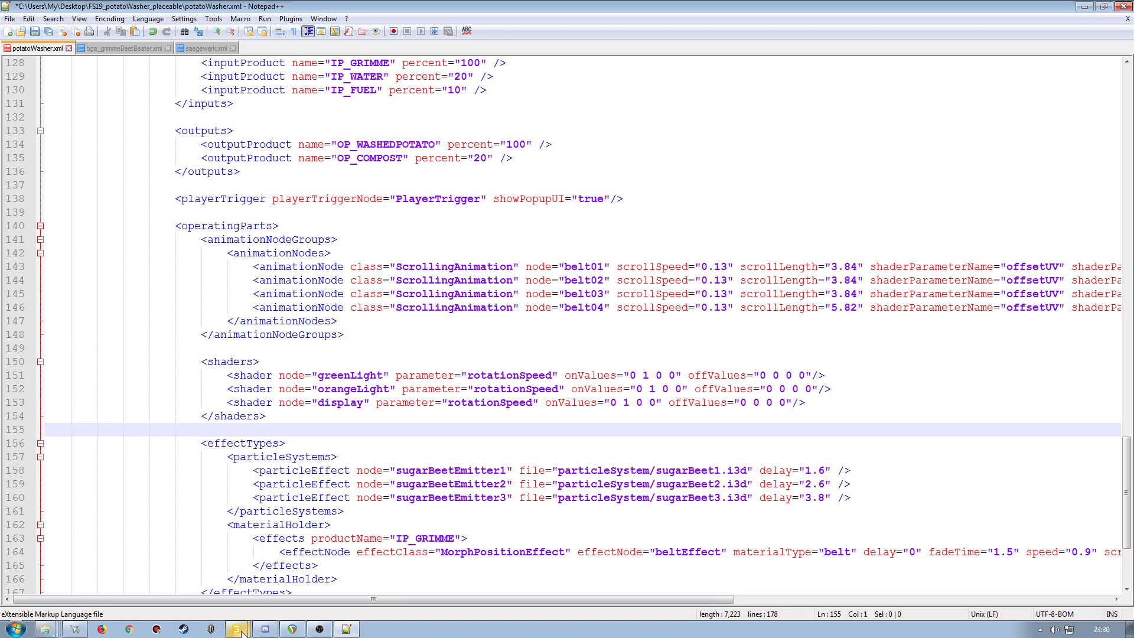
Step: Switch to GIANTS Editor and inspect the belt, trommel, potato plane and rolls meshes inside the Shader group, expanding their parent groups
{"action": "key", "text": "alt+Tab"}
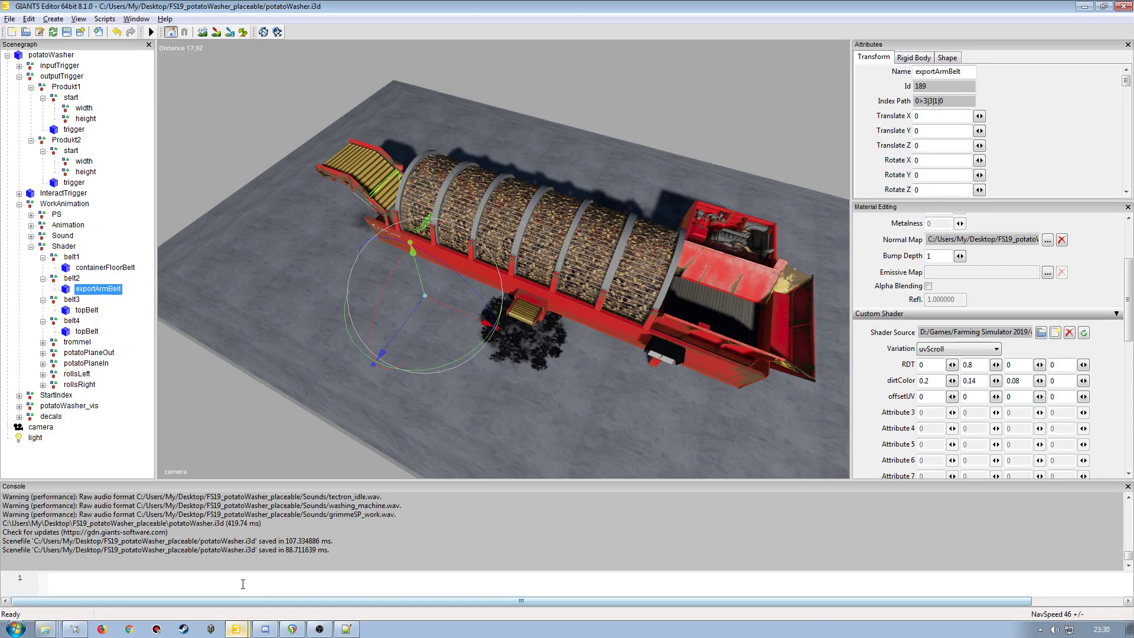
{"action": "left_click", "coordinate": [91, 273]}
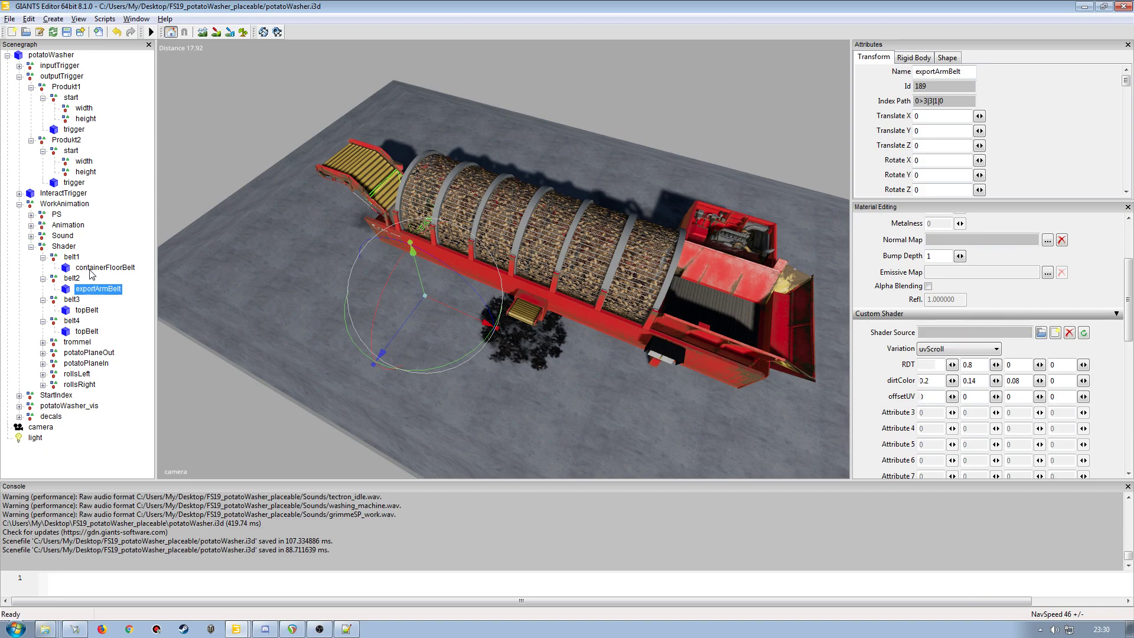
{"action": "left_click", "coordinate": [94, 290]}
{"action": "left_click", "coordinate": [81, 311]}
{"action": "left_click", "coordinate": [86, 332]}
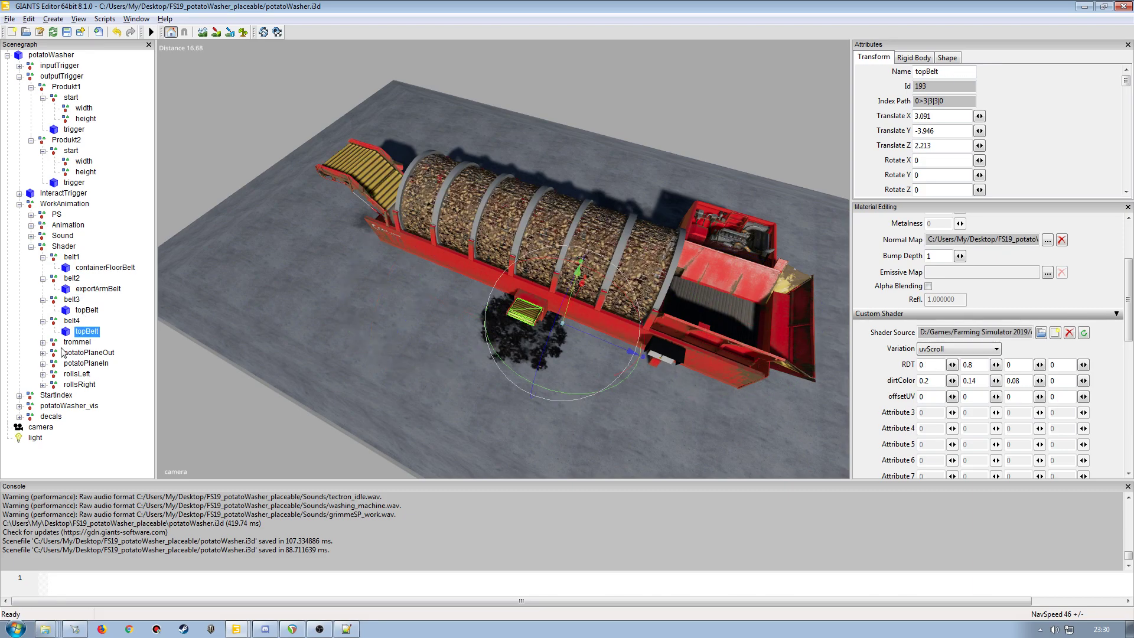
{"action": "left_click", "coordinate": [43, 342]}
{"action": "left_click", "coordinate": [87, 352]}
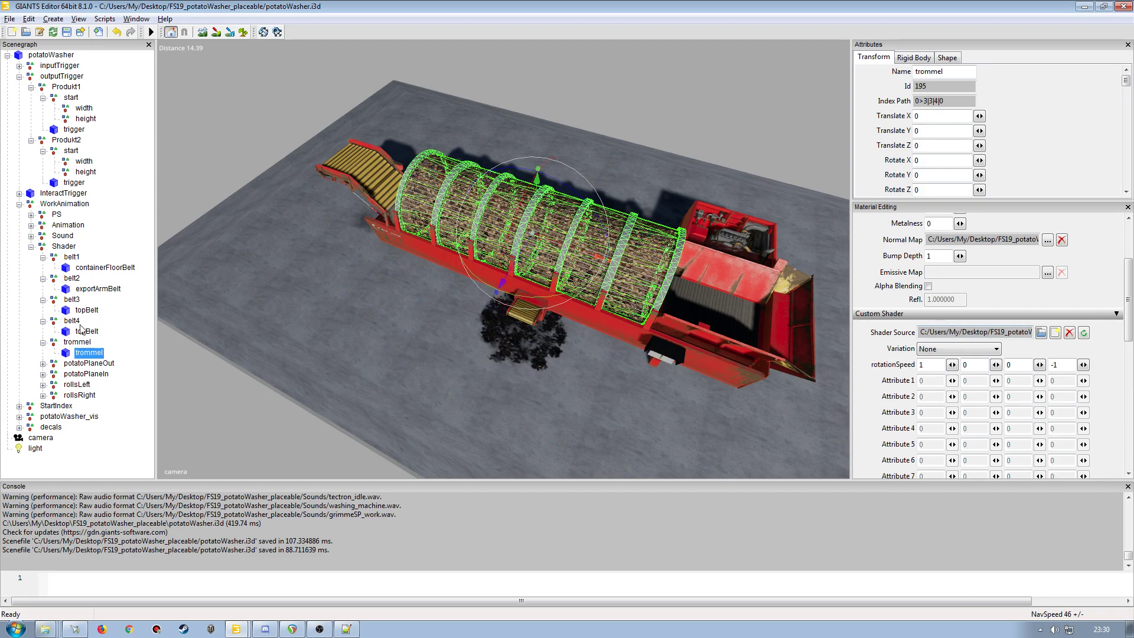
{"action": "left_click", "coordinate": [42, 364]}
{"action": "left_click", "coordinate": [87, 374]}
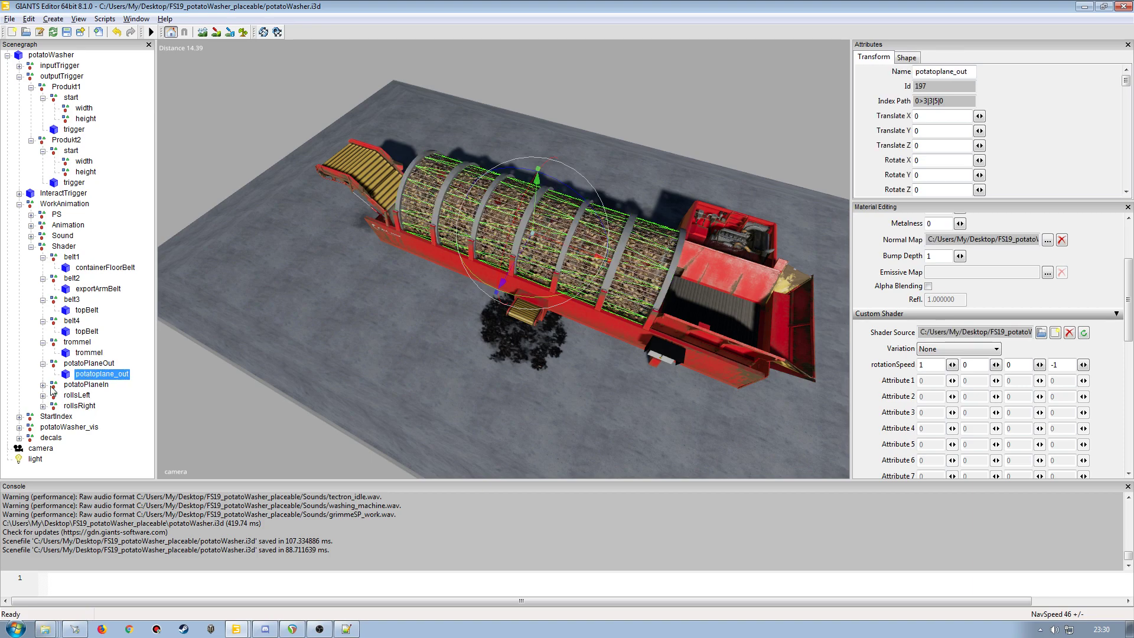
{"action": "left_click", "coordinate": [43, 385]}
{"action": "left_click", "coordinate": [85, 396]}
{"action": "left_click", "coordinate": [43, 406]}
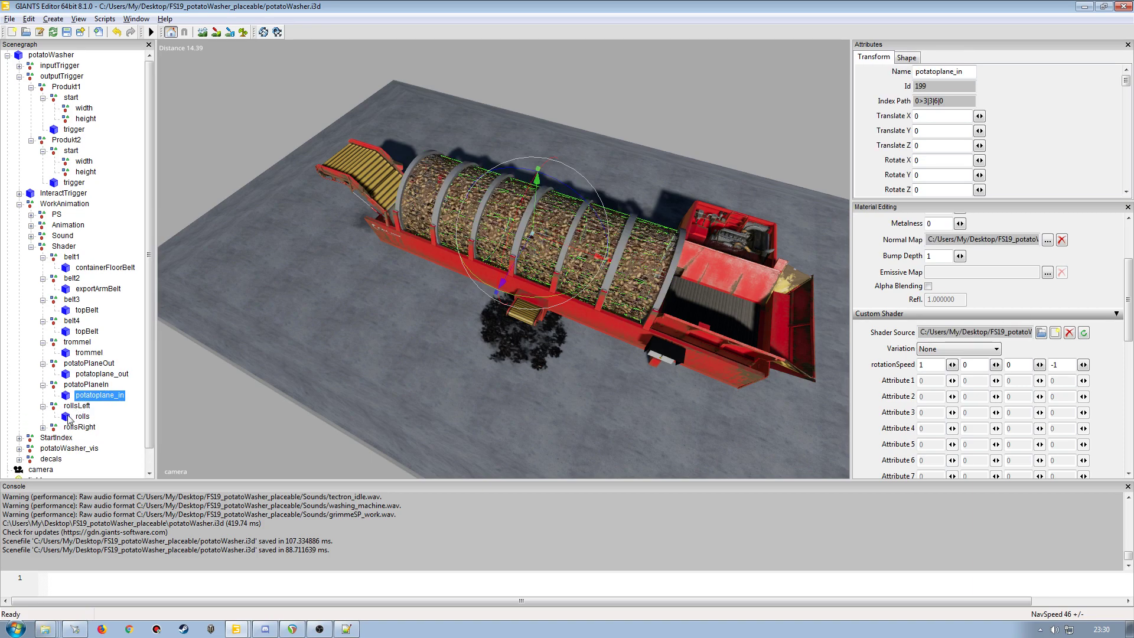
{"action": "left_click", "coordinate": [82, 416]}
{"action": "left_click", "coordinate": [43, 427]}
{"action": "left_click", "coordinate": [83, 438]}
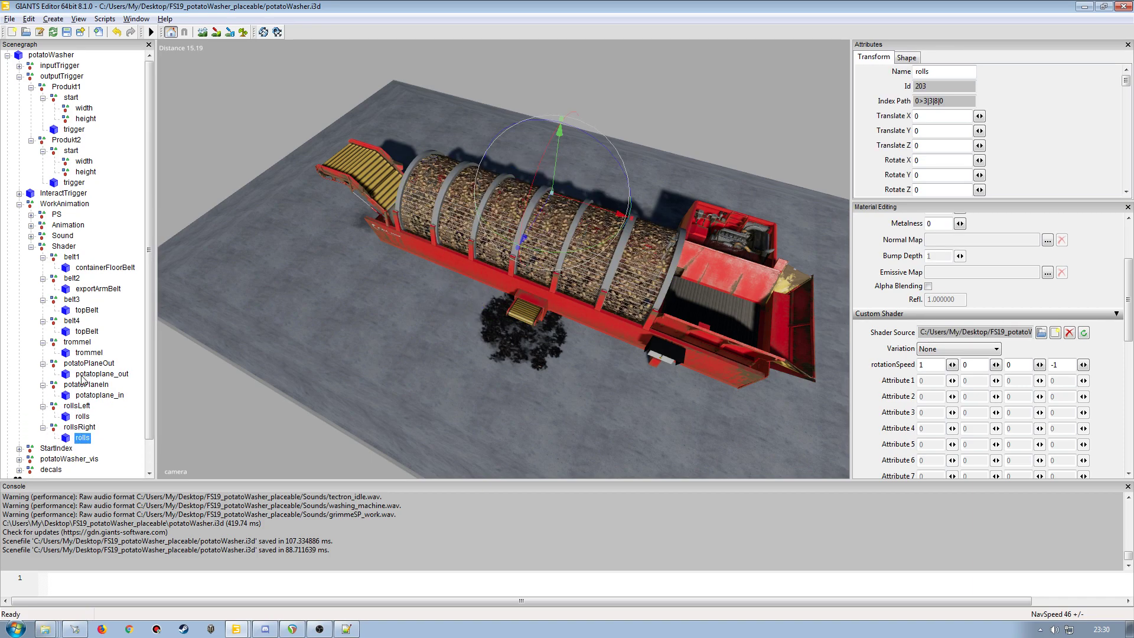
Step: Copy the trommel mesh's name from GIANTS Editor and use it as the first shader entry's node in potatoWasher.xml
{"action": "left_click", "coordinate": [89, 353]}
{"action": "left_click_drag", "start_coordinate": [627, 349], "coordinate": [627, 350], "text": "alt"}
{"action": "left_click", "coordinate": [551, 335]}
{"action": "left_click_drag", "start_coordinate": [405, 349], "coordinate": [177, 290], "text": "alt"}
{"action": "left_click_drag", "start_coordinate": [147, 325], "coordinate": [148, 264]}
{"action": "left_click", "coordinate": [89, 226]}
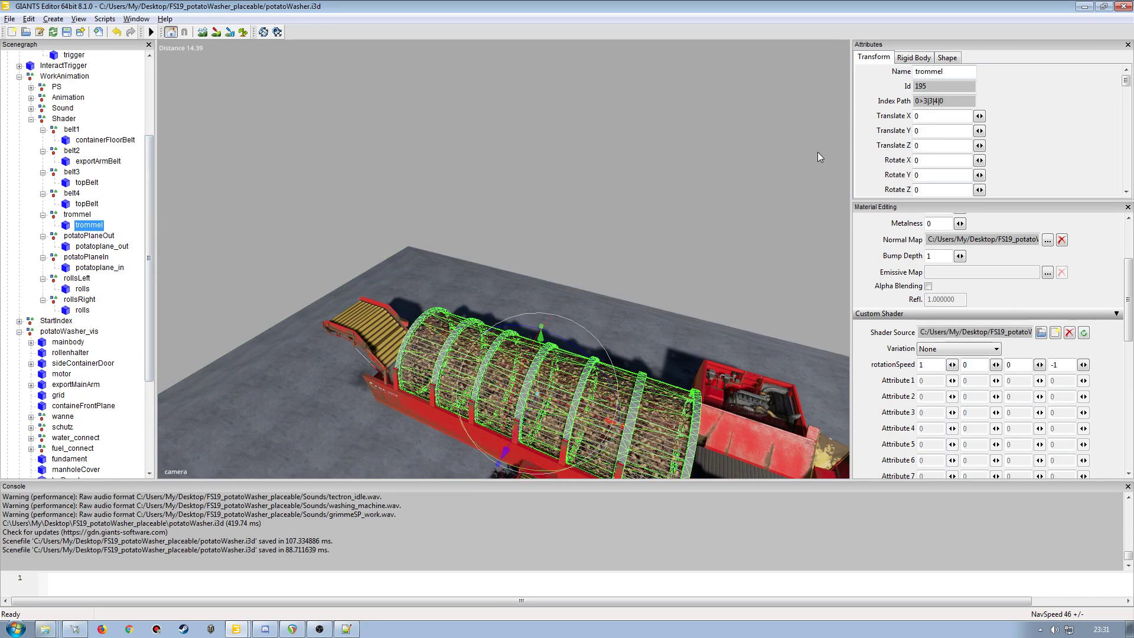
{"action": "double_click", "coordinate": [956, 73]}
{"action": "key", "text": "ctrl+c"}
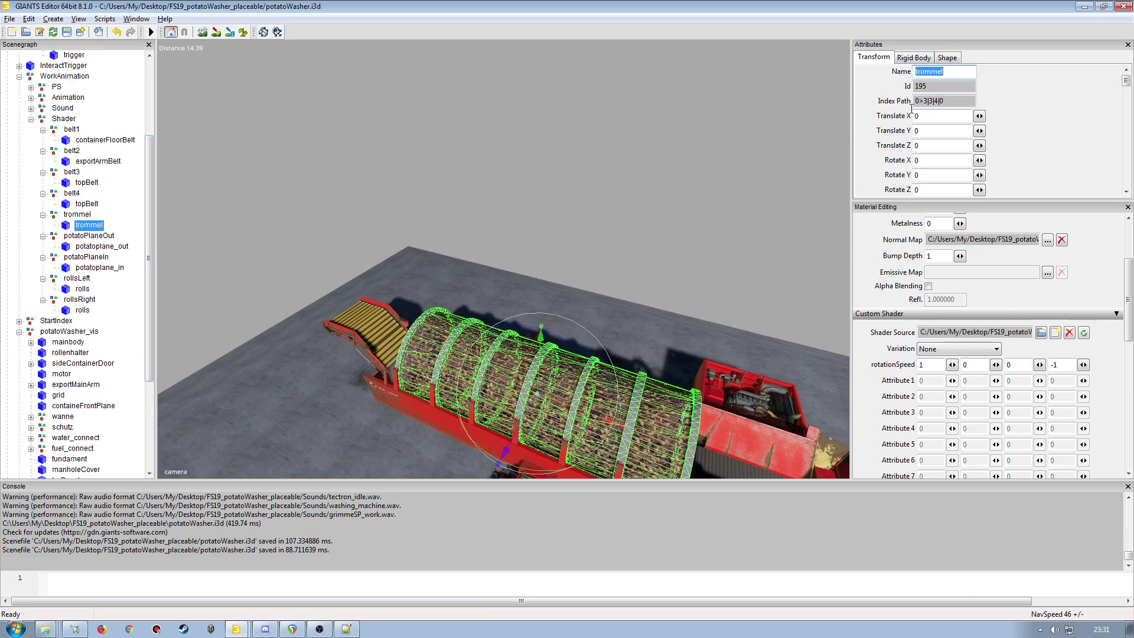
{"action": "left_click", "coordinate": [346, 628]}
{"action": "double_click", "coordinate": [346, 377]}
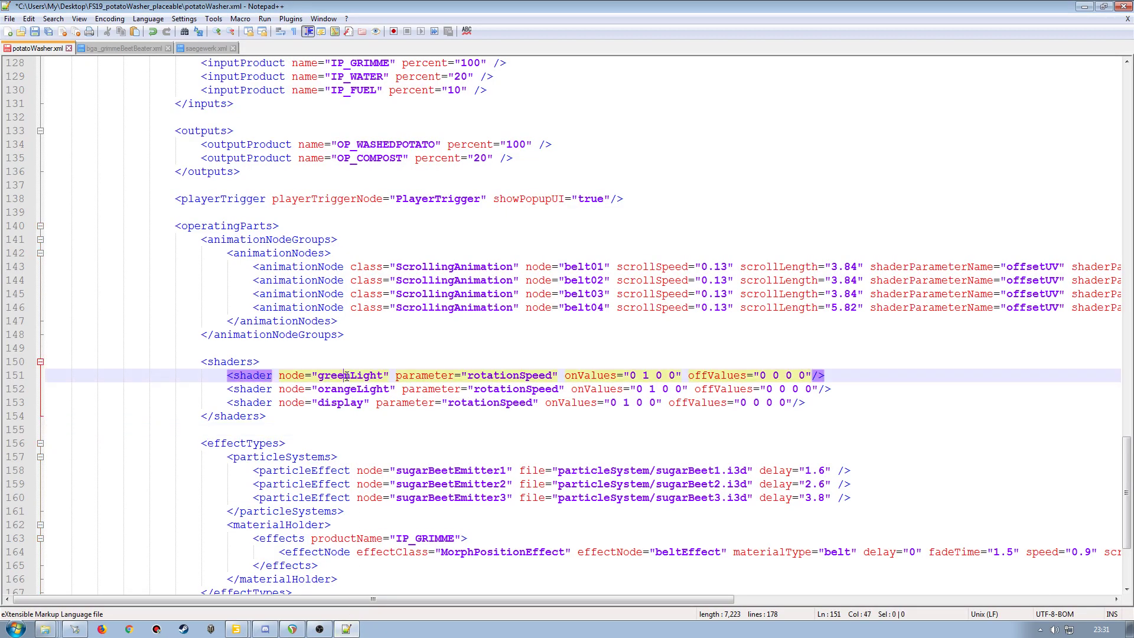
{"action": "key", "text": "ctrl+v"}
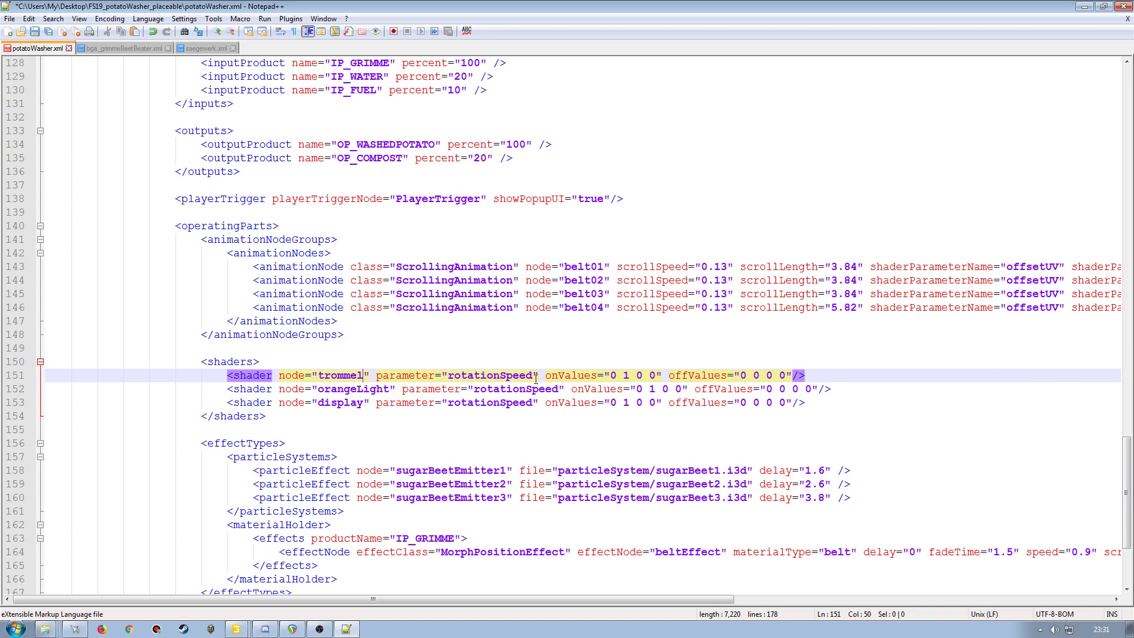
Step: Set the second shader entry's node to potatoplane_out, copying the mesh name from GIANTS Editor into potatoWasher.xml
{"action": "left_click", "coordinate": [239, 616]}
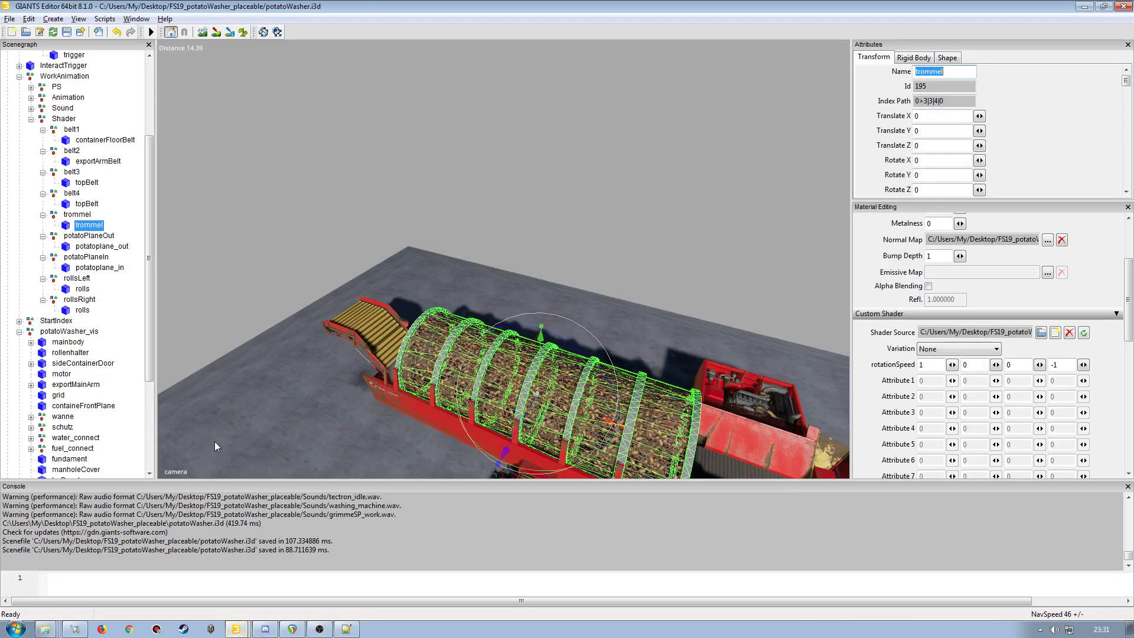
{"action": "left_click", "coordinate": [99, 247]}
{"action": "double_click", "coordinate": [942, 72]}
{"action": "key", "text": "ctrl+c"}
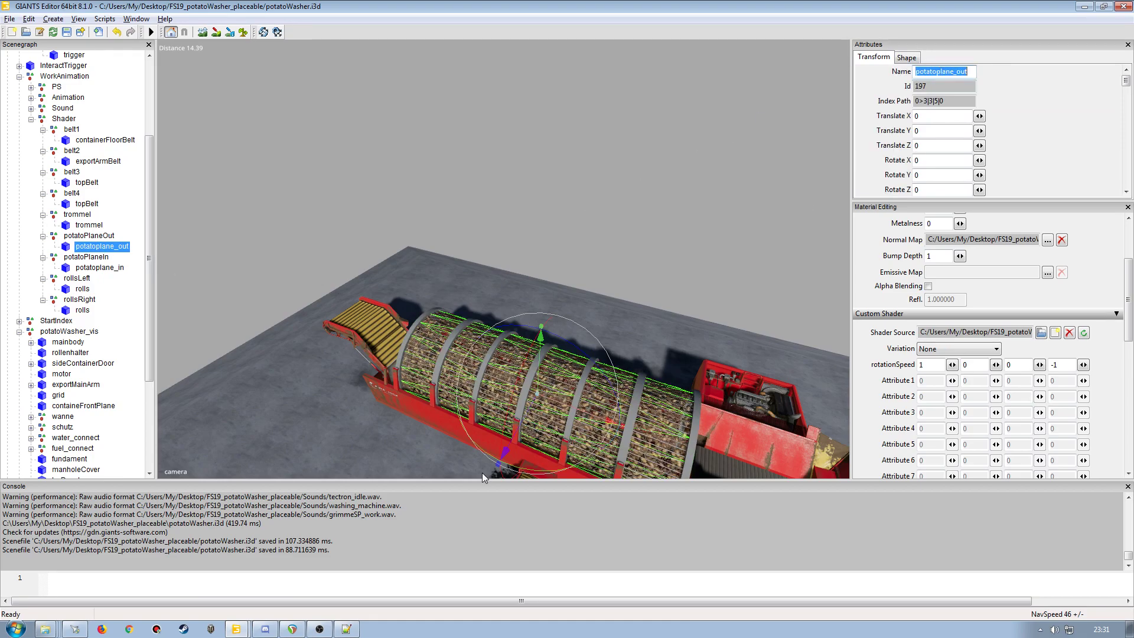
{"action": "left_click", "coordinate": [353, 626]}
{"action": "left_click", "coordinate": [353, 390]}
{"action": "double_click", "coordinate": [354, 390]}
{"action": "key", "text": "ctrl+v"}
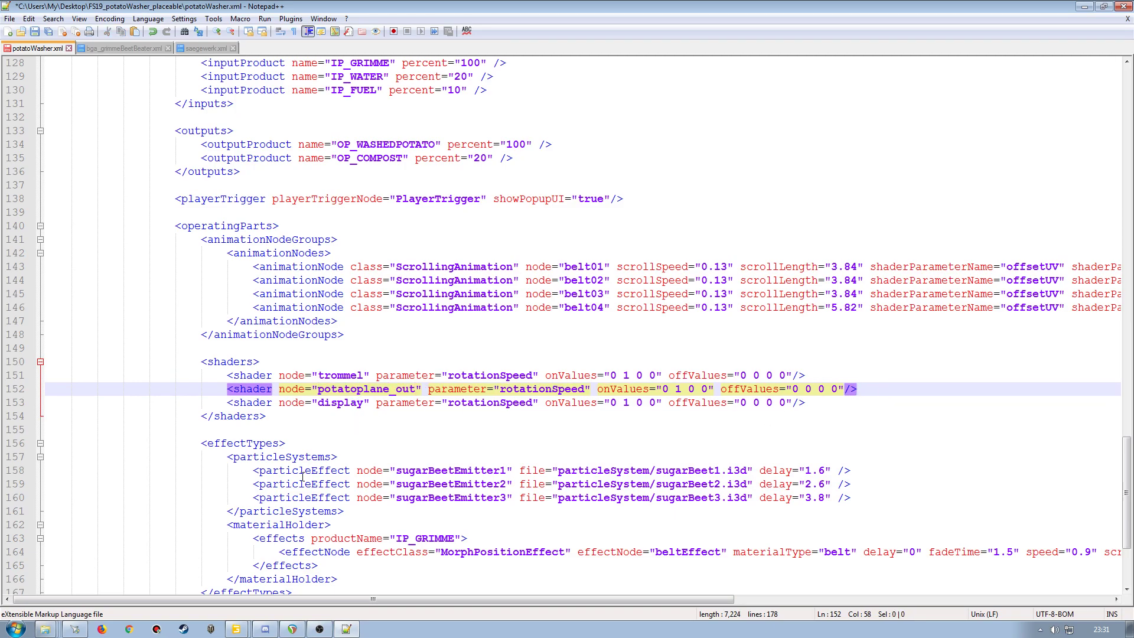
Step: Replace the third shader entry's node with potatoplane_in, using the mesh name copied from GIANTS Editor
{"action": "left_click", "coordinate": [239, 605]}
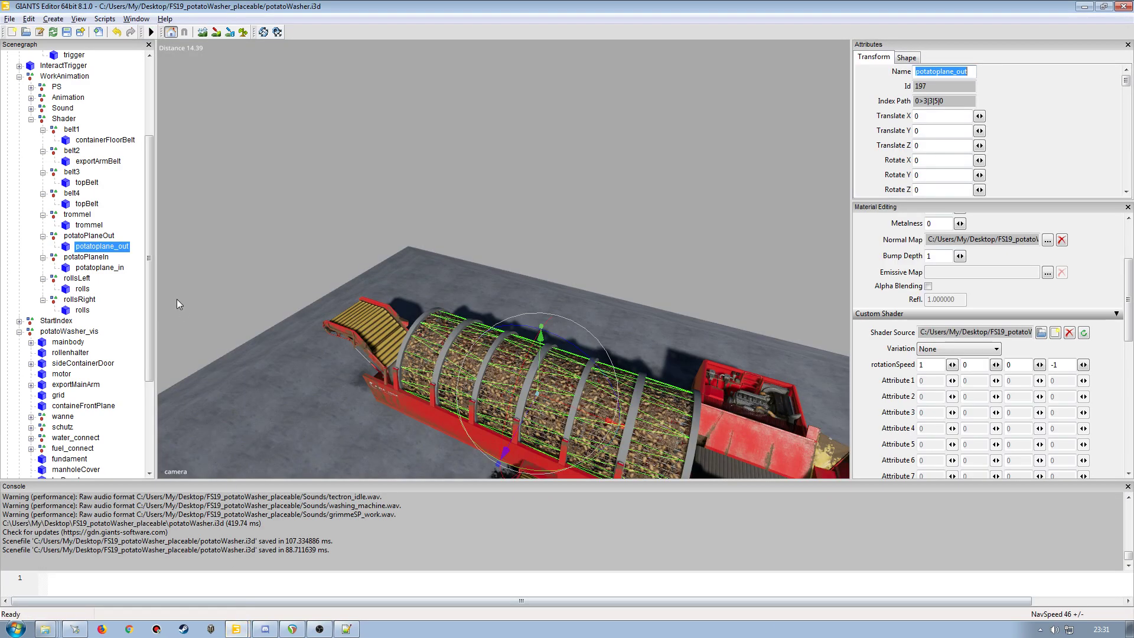
{"action": "left_click", "coordinate": [116, 269]}
{"action": "double_click", "coordinate": [972, 74]}
{"action": "key", "text": "ctrl+c"}
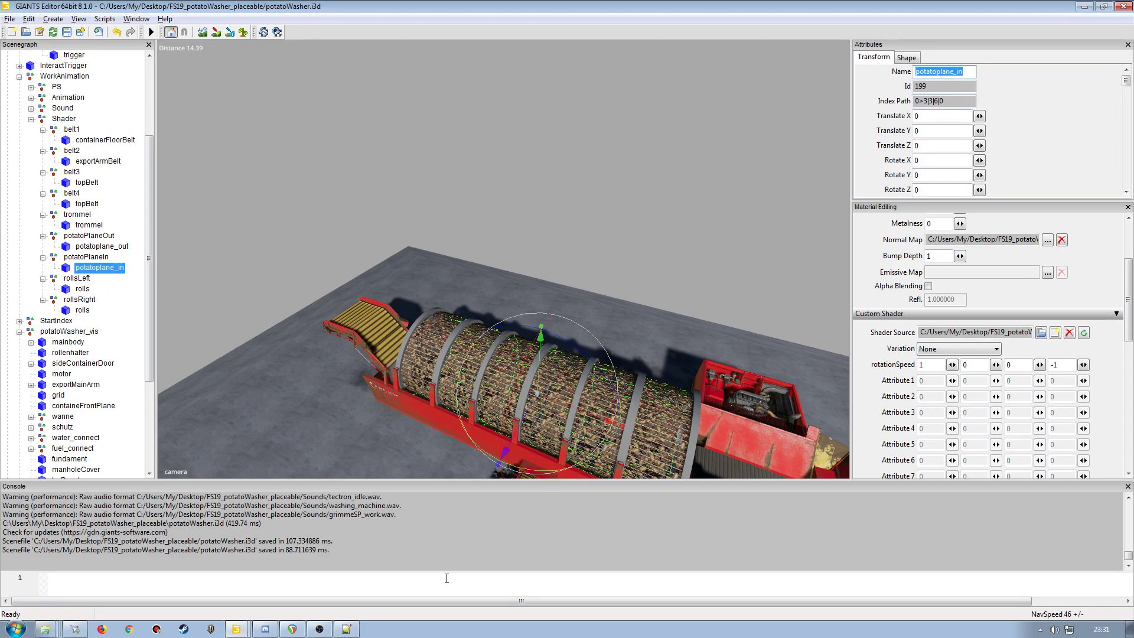
{"action": "left_click", "coordinate": [347, 629]}
{"action": "double_click", "coordinate": [341, 407]}
{"action": "key", "text": "ctrl+v"}
Step: Duplicate the potatoplane_in shader line twice directly below itself in the shaders block
{"action": "left_click", "coordinate": [857, 401]}
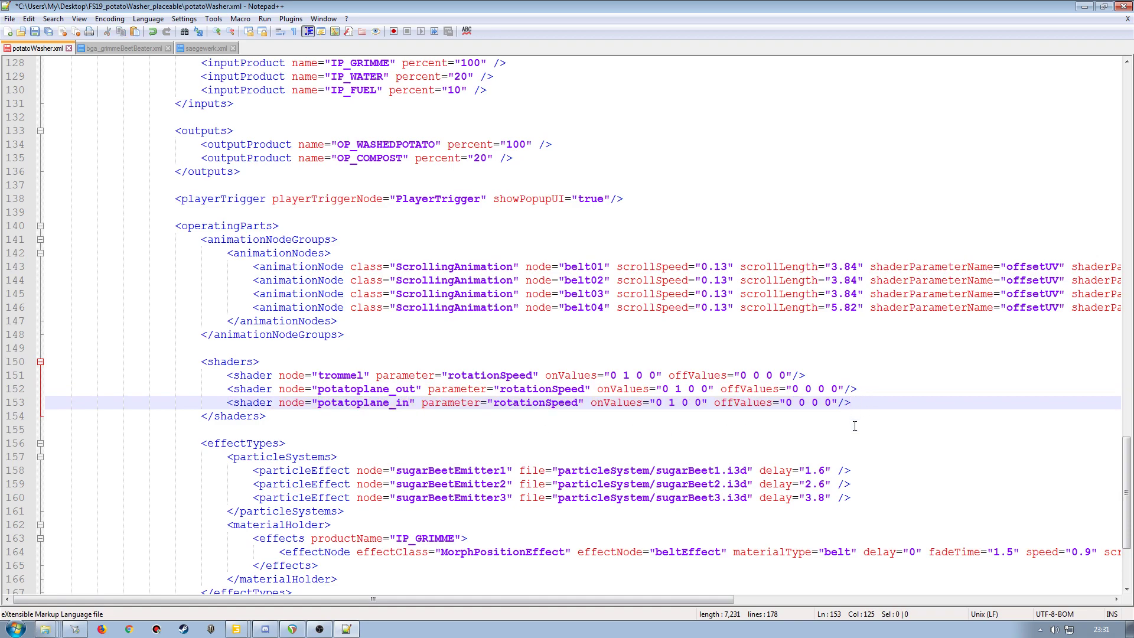
{"action": "key", "text": "Return"}
{"action": "key", "text": "Return"}
{"action": "left_click", "coordinate": [10, 404]}
{"action": "key", "text": "ctrl+c"}
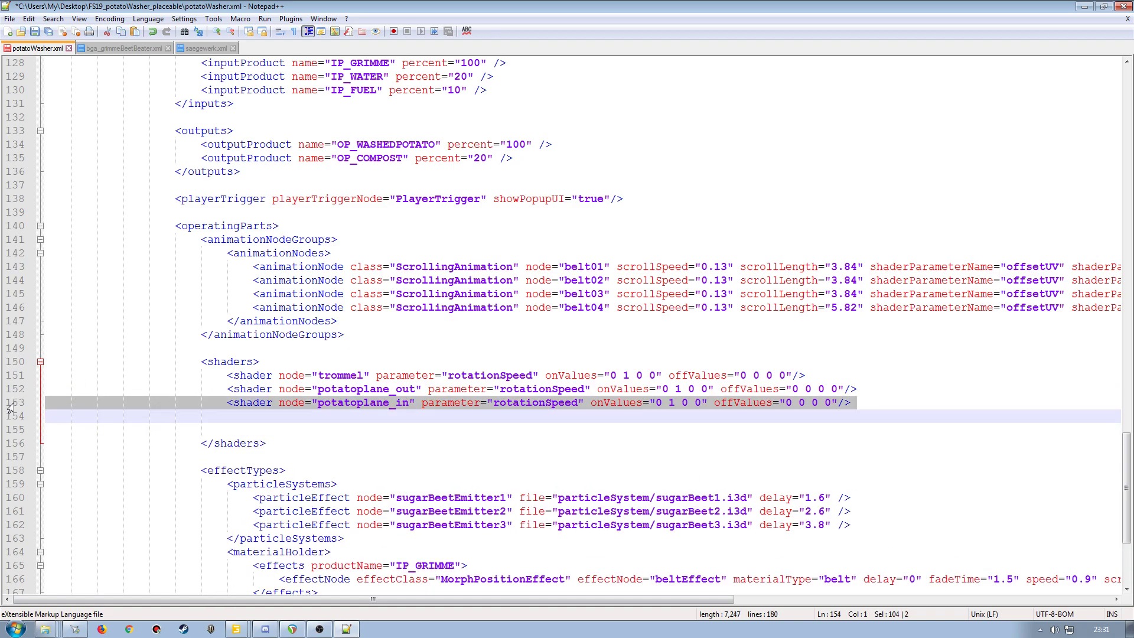
{"action": "left_click", "coordinate": [19, 417]}
{"action": "key", "text": "ctrl+v"}
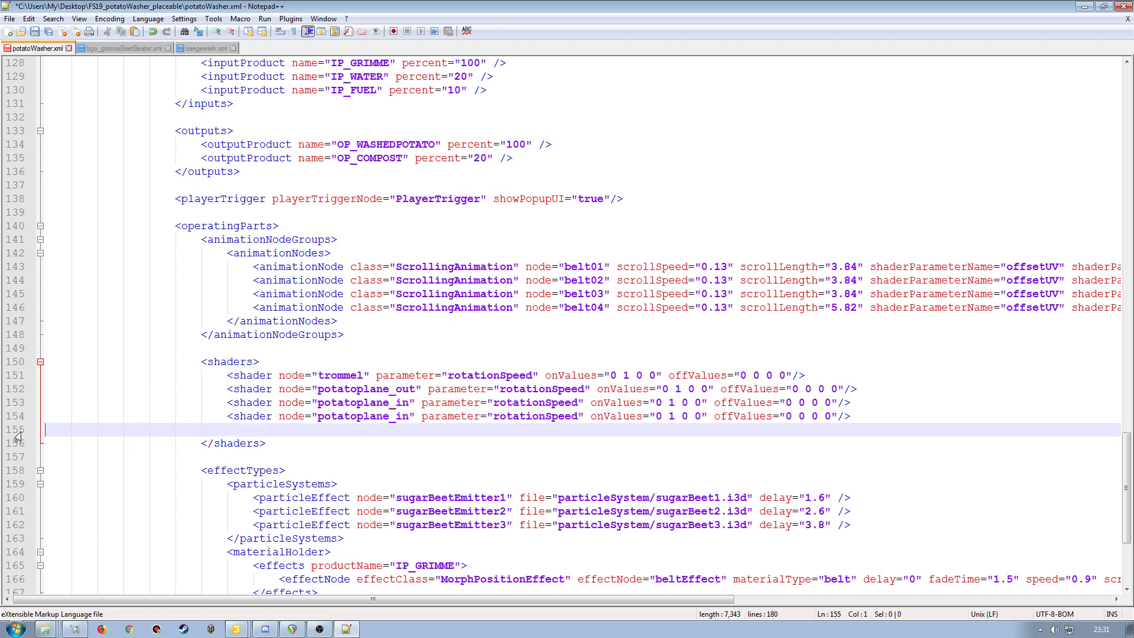
{"action": "left_click", "coordinate": [10, 431]}
{"action": "key", "text": "ctrl+v"}
Step: Change the node of both duplicated shader entries to rolls, copying the name of the mesh under rollsLeft in GIANTS Editor
{"action": "left_click", "coordinate": [236, 629]}
{"action": "left_click", "coordinate": [82, 288]}
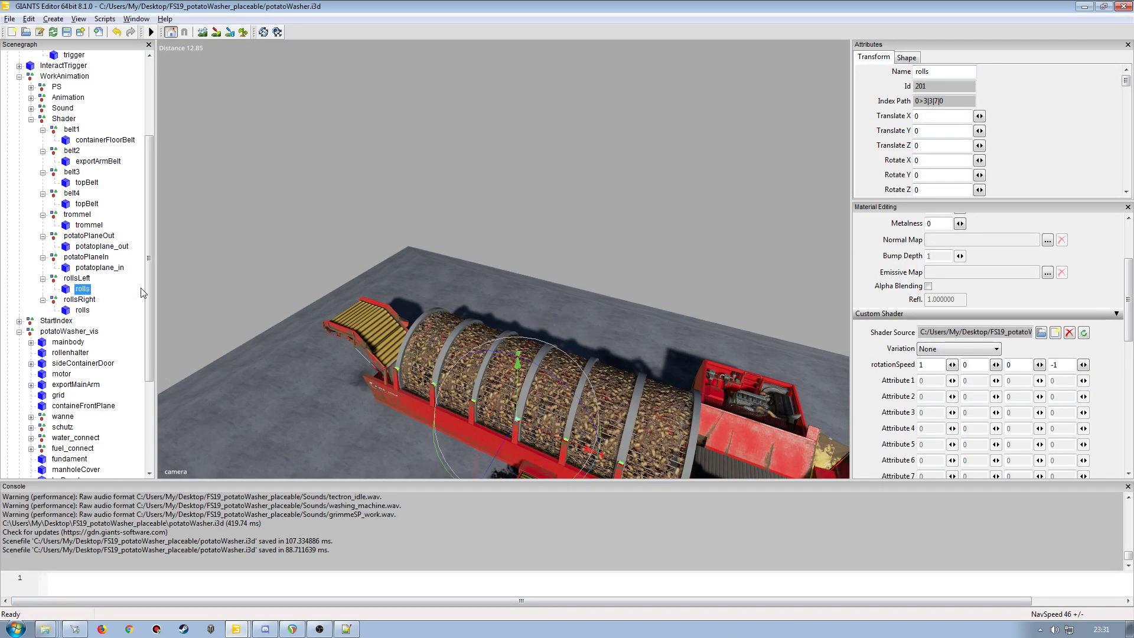
{"action": "double_click", "coordinate": [948, 69]}
{"action": "key", "text": "ctrl+c"}
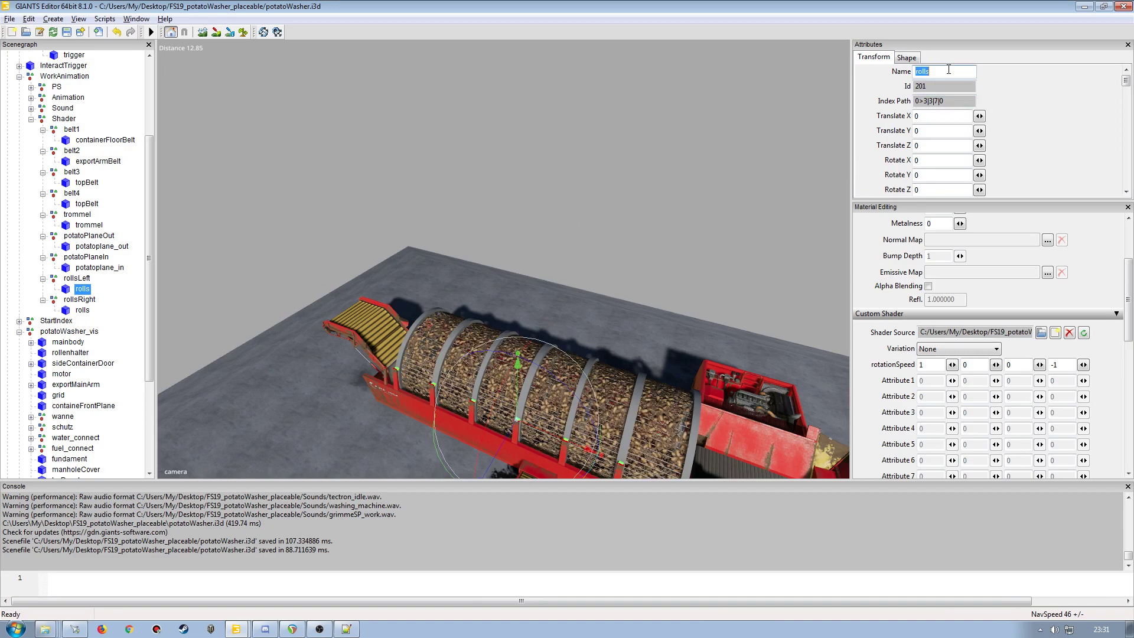
{"action": "left_click", "coordinate": [347, 629]}
{"action": "double_click", "coordinate": [363, 416]}
{"action": "key", "text": "ctrl+v"}
{"action": "left_click", "coordinate": [236, 629]}
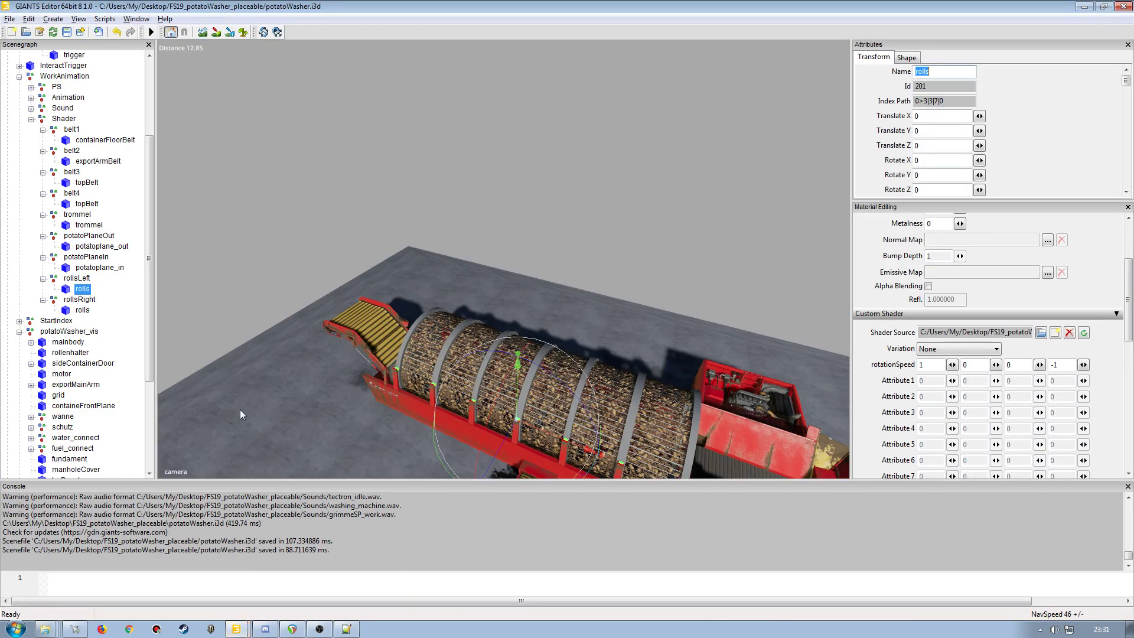
{"action": "left_click", "coordinate": [347, 629]}
{"action": "double_click", "coordinate": [374, 430]}
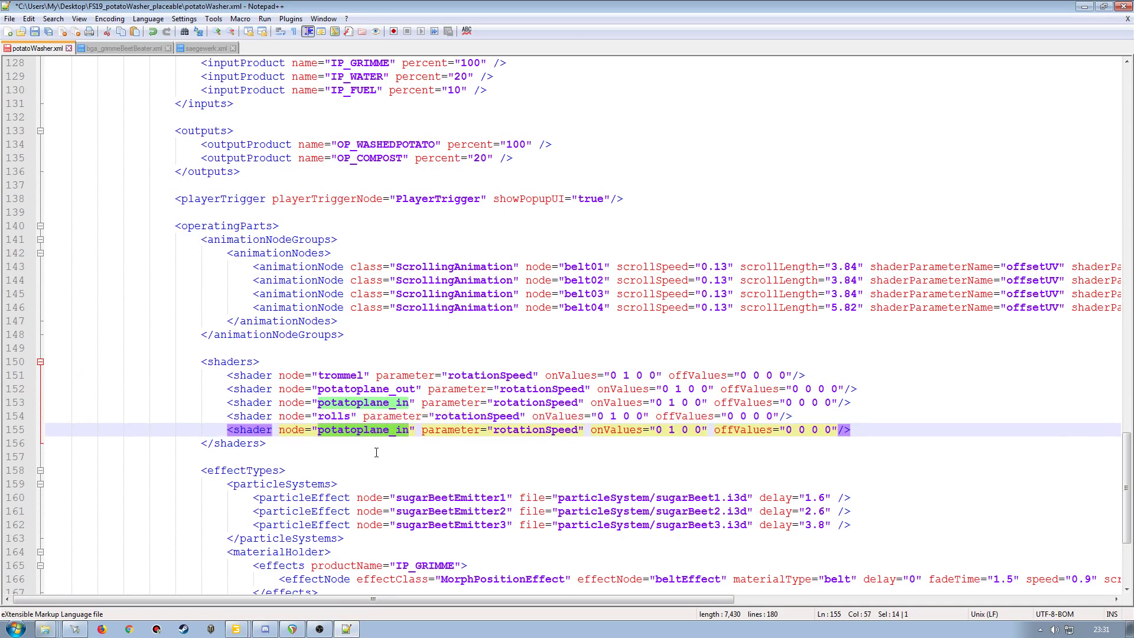
{"action": "key", "text": "ctrl+v"}
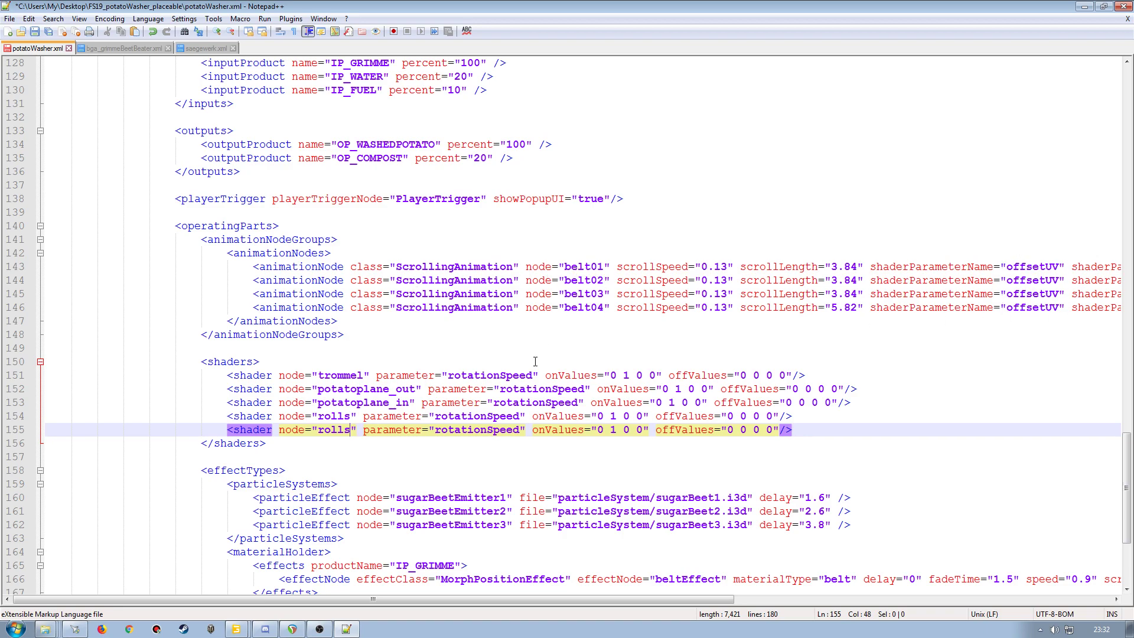
Step: Check the rest of the operatingParts block, then collapse potatoWasher_vis and review the WorkAnimation hierarchy in GIANTS Editor
{"action": "scroll", "coordinate": [535, 361], "scroll_direction": "down", "scroll_amount": 4}
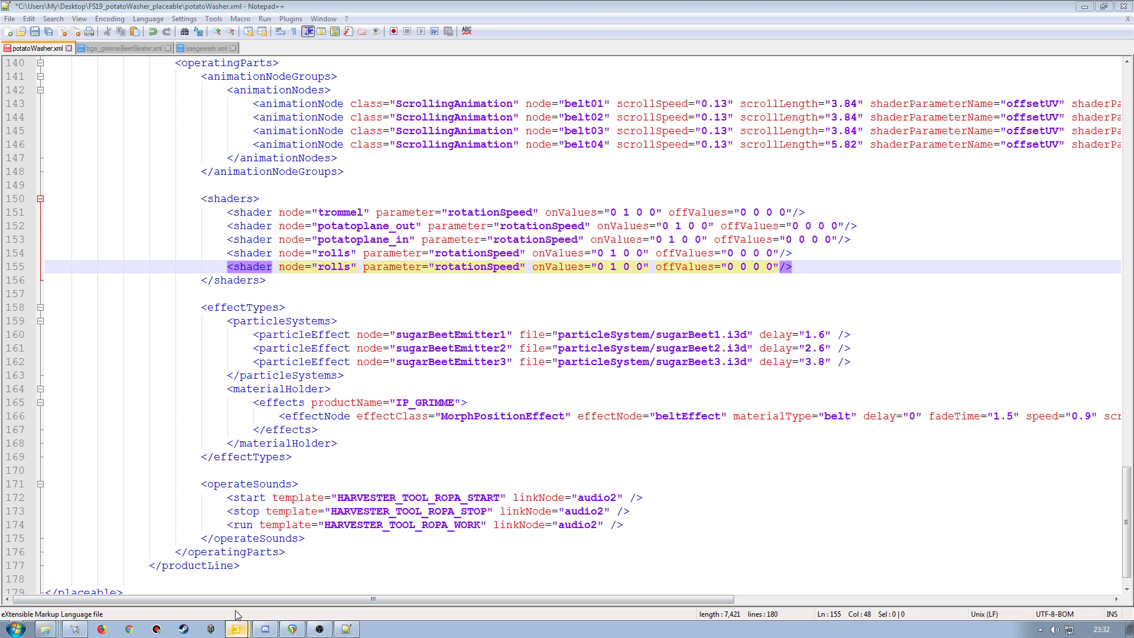
{"action": "left_click", "coordinate": [236, 629]}
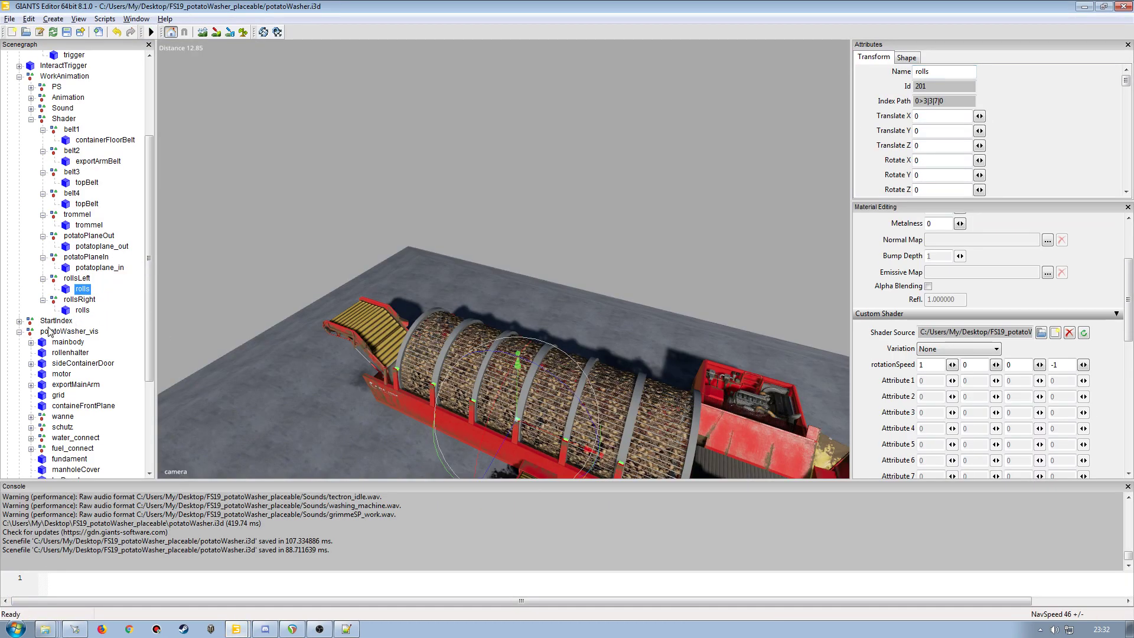
{"action": "left_click_drag", "start_coordinate": [147, 215], "coordinate": [147, 141]}
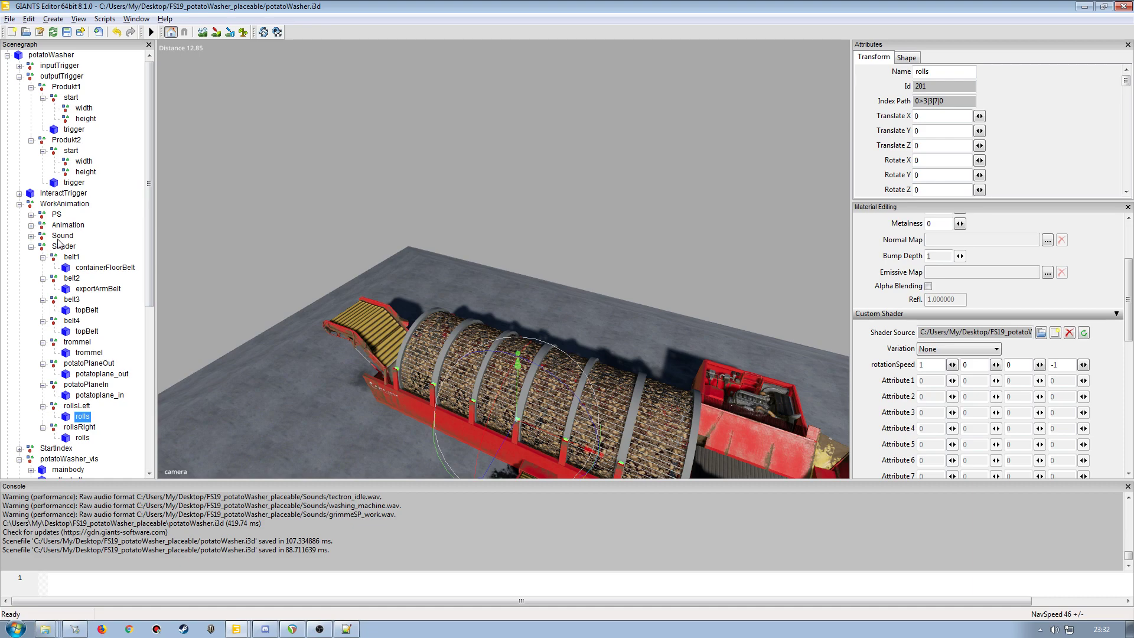
{"action": "left_click_drag", "start_coordinate": [148, 249], "coordinate": [145, 353]}
{"action": "left_click", "coordinate": [20, 268]}
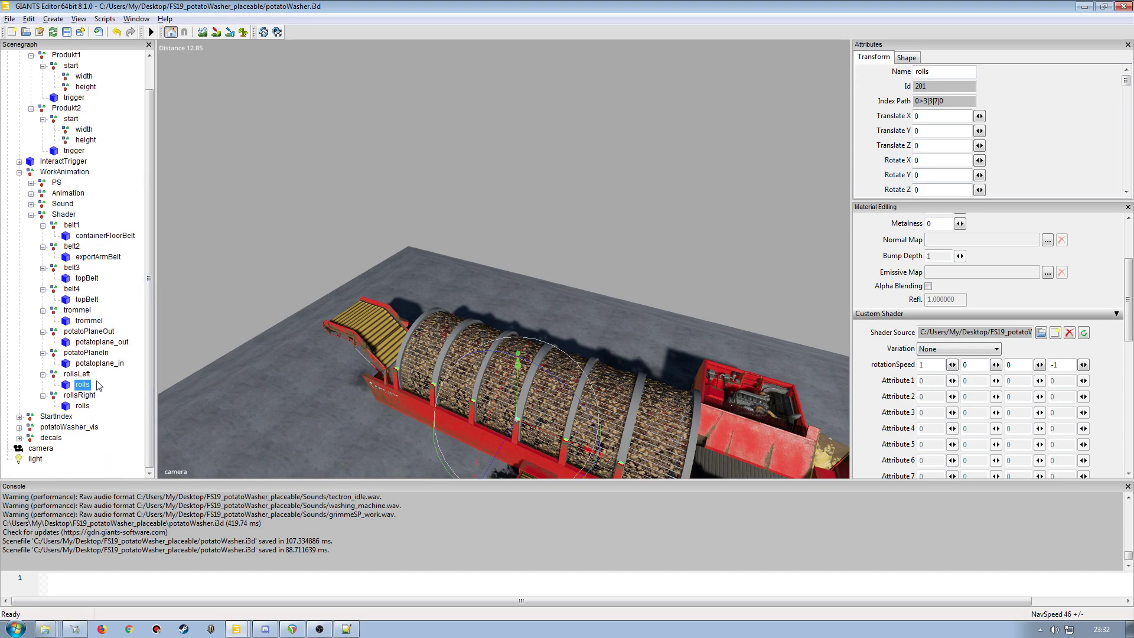
{"action": "left_click_drag", "start_coordinate": [148, 389], "coordinate": [150, 370]}
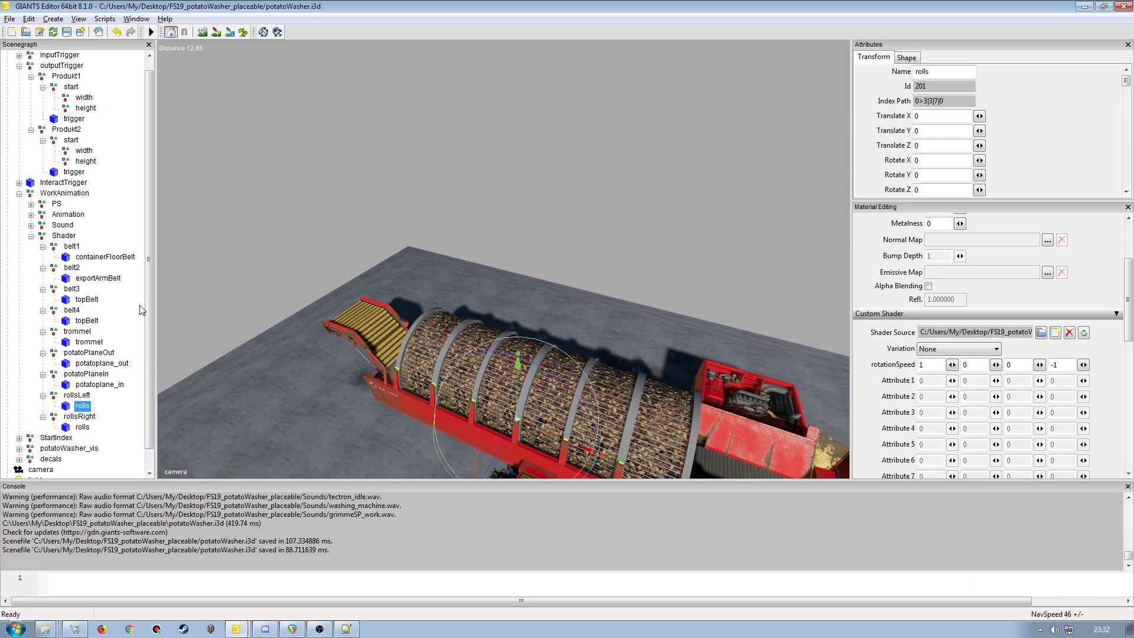
{"action": "left_click_drag", "start_coordinate": [152, 273], "coordinate": [150, 301]}
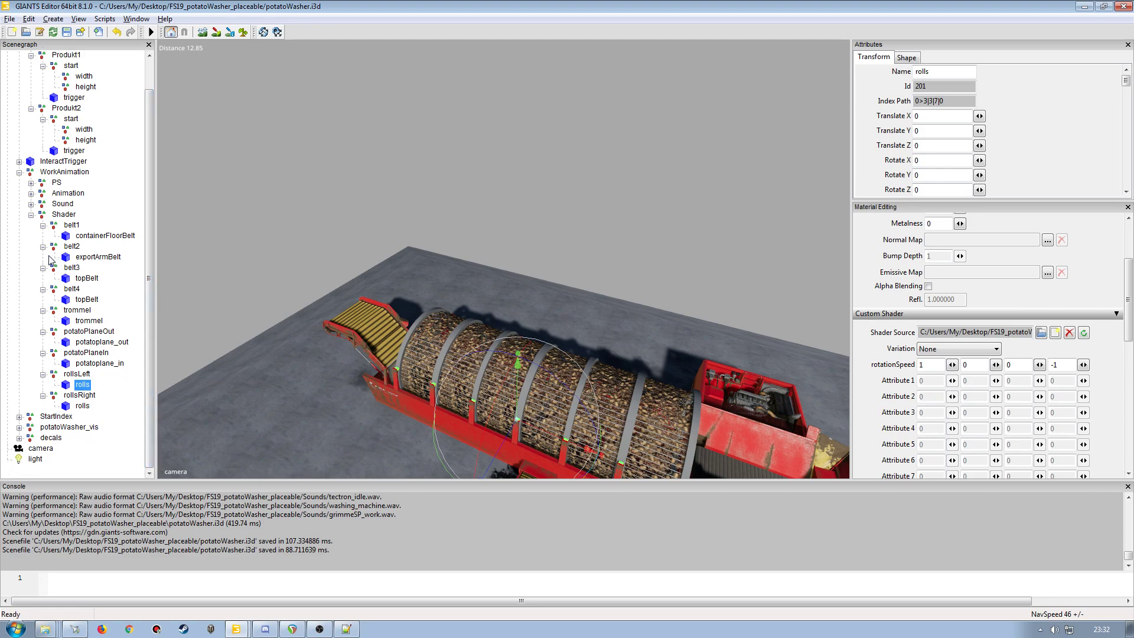
Step: Collapse the Shader group under WorkAnimation in GIANTS Editor and return to potatoWasher.xml in Notepad++
{"action": "left_click", "coordinate": [30, 214]}
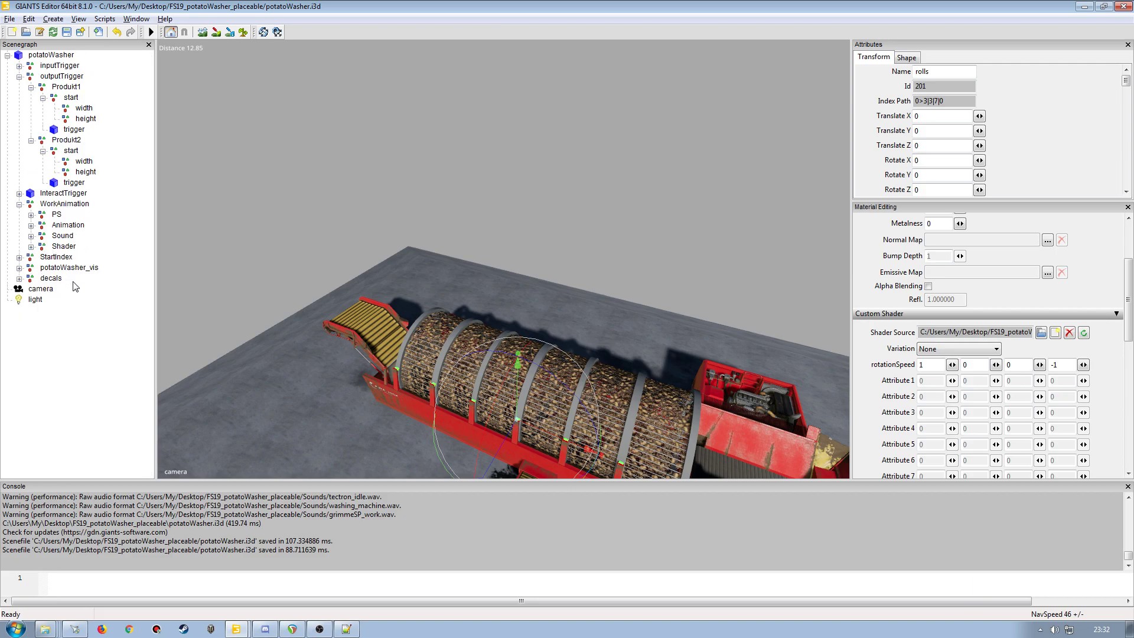
{"action": "left_click", "coordinate": [80, 317]}
{"action": "left_click", "coordinate": [346, 629]}
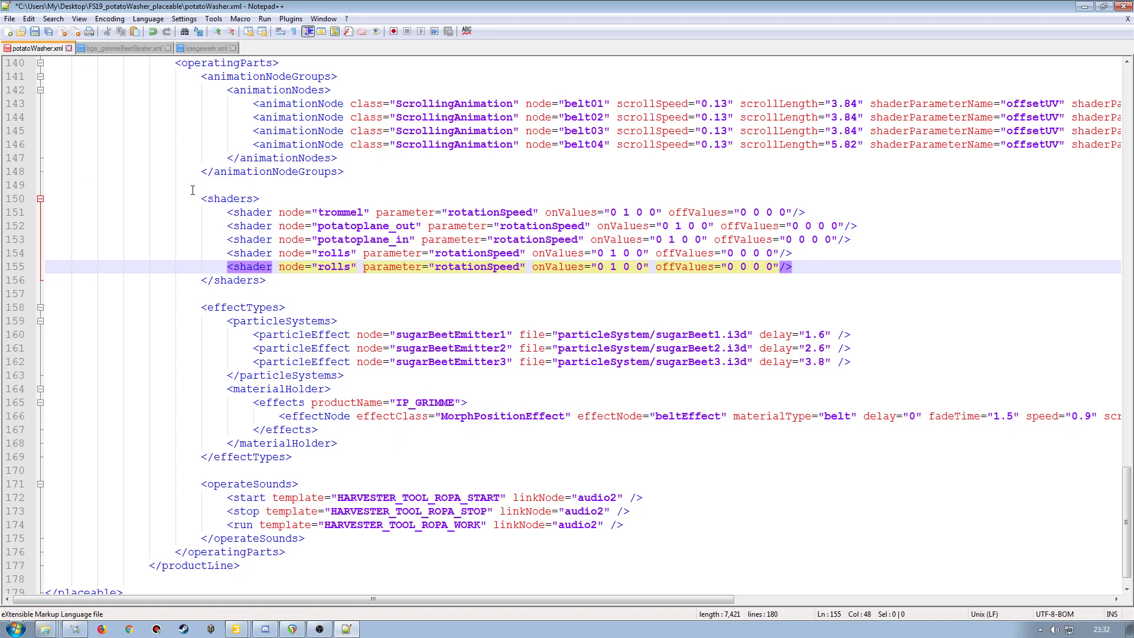
Step: Copy the closing productLines tag from bga_grimmeBeetBeater.xml and paste it below the closing productLine tag in potatoWasher.xml
{"action": "left_click", "coordinate": [122, 48]}
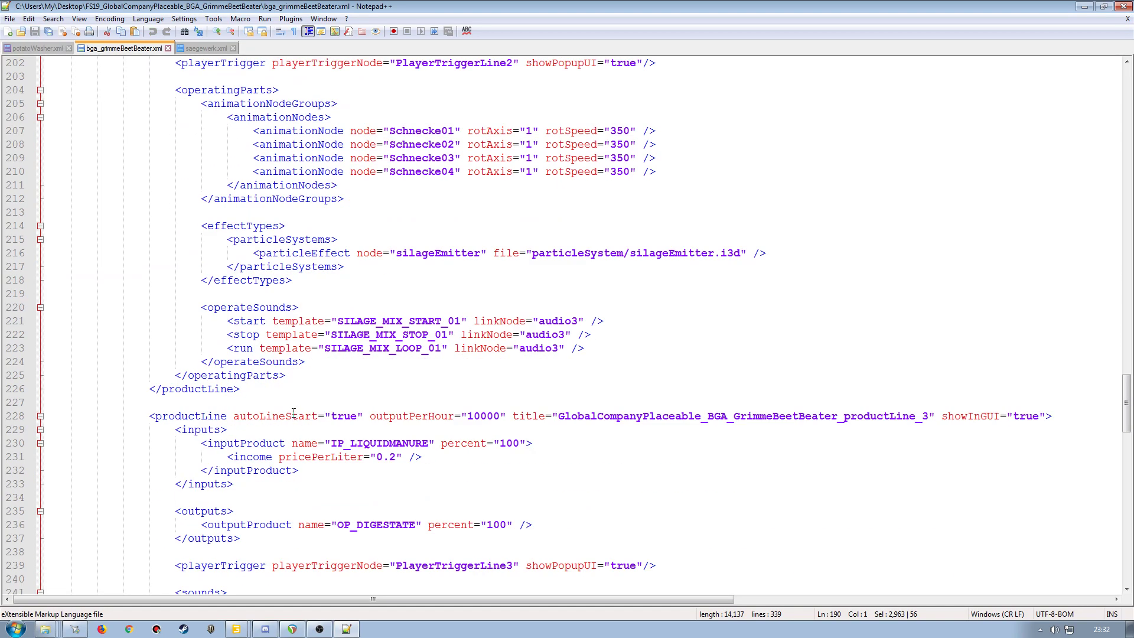
{"action": "scroll", "coordinate": [293, 411], "scroll_direction": "down", "scroll_amount": 8}
{"action": "scroll", "coordinate": [280, 381], "scroll_direction": "down", "scroll_amount": 3}
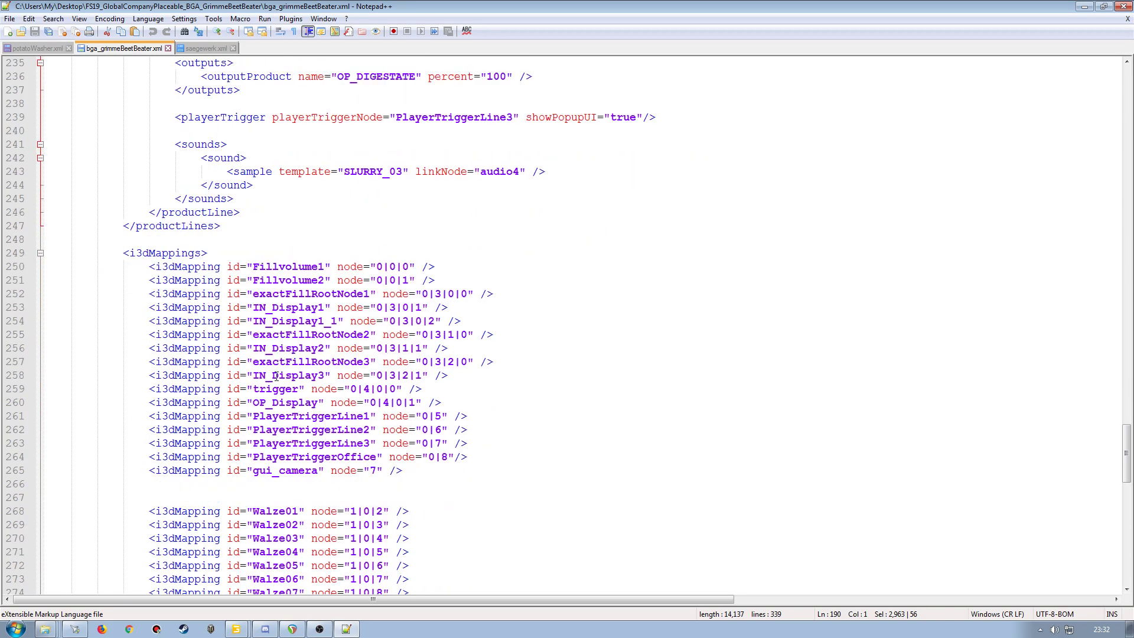
{"action": "scroll", "coordinate": [226, 319], "scroll_direction": "up", "scroll_amount": 2}
{"action": "key", "text": "ctrl+Tab"}
{"action": "scroll", "coordinate": [210, 474], "scroll_direction": "down", "scroll_amount": 1}
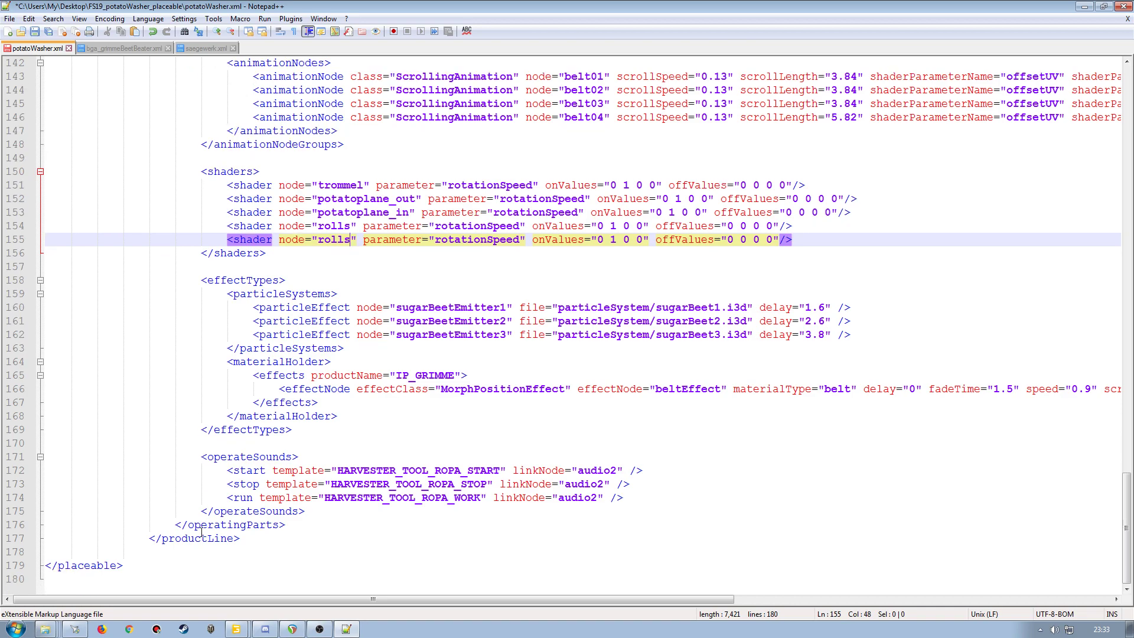
{"action": "key", "text": "ctrl+Tab"}
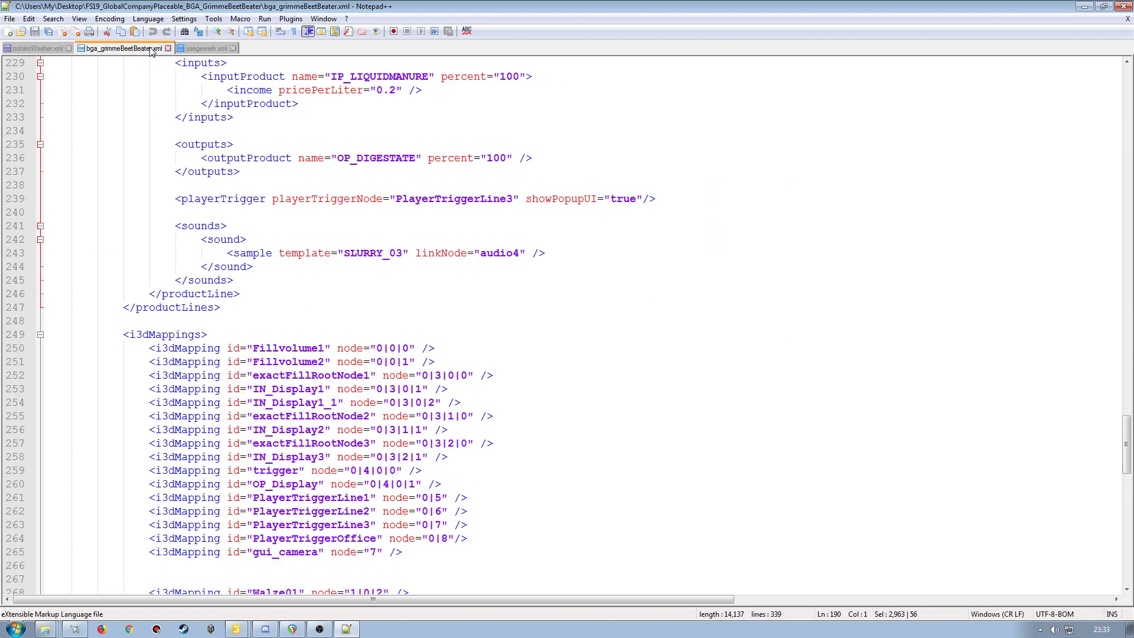
{"action": "left_click", "coordinate": [3, 307]}
{"action": "key", "text": "ctrl+c"}
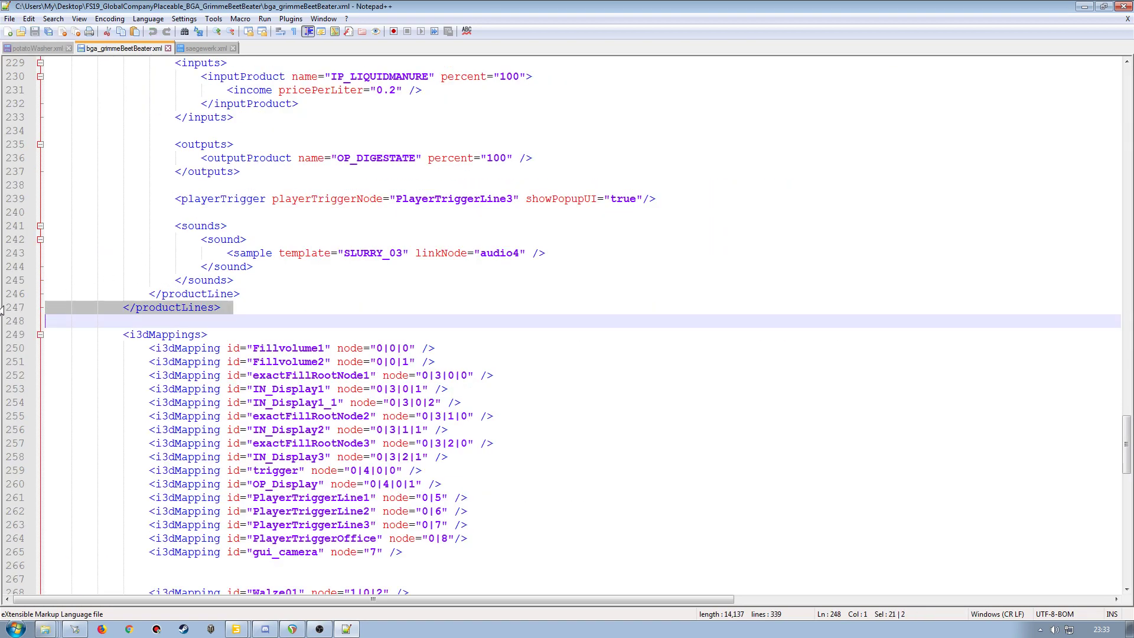
{"action": "key", "text": "ctrl+Tab"}
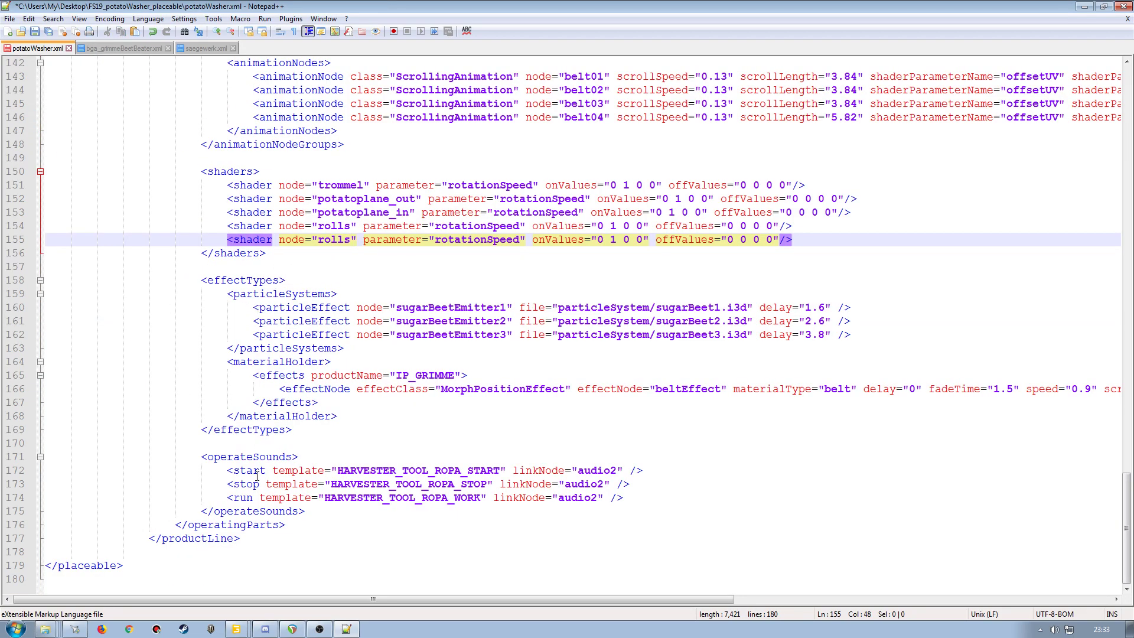
{"action": "left_click", "coordinate": [14, 552]}
{"action": "key", "text": "ctrl+v"}
{"action": "left_click", "coordinate": [200, 551]}
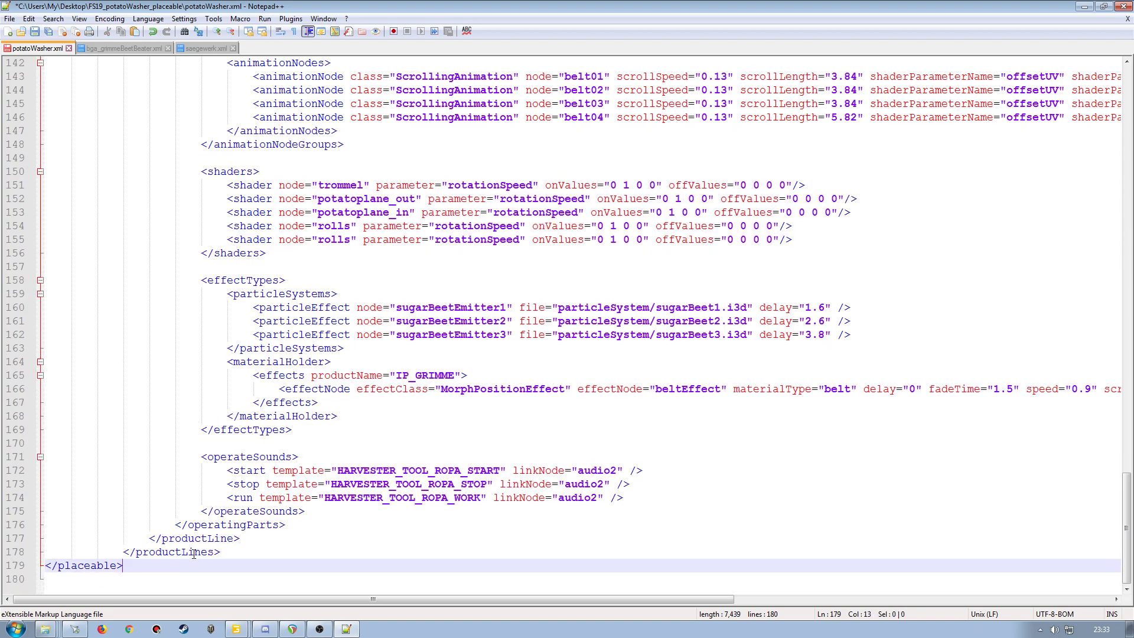
Step: Review the productLines block in potatoWasher.xml from its opening tag through inputs, outputs, shaders and effects to its closing tag
{"action": "scroll", "coordinate": [207, 472], "scroll_direction": "up", "scroll_amount": 10}
{"action": "scroll", "coordinate": [210, 404], "scroll_direction": "up", "scroll_amount": 3}
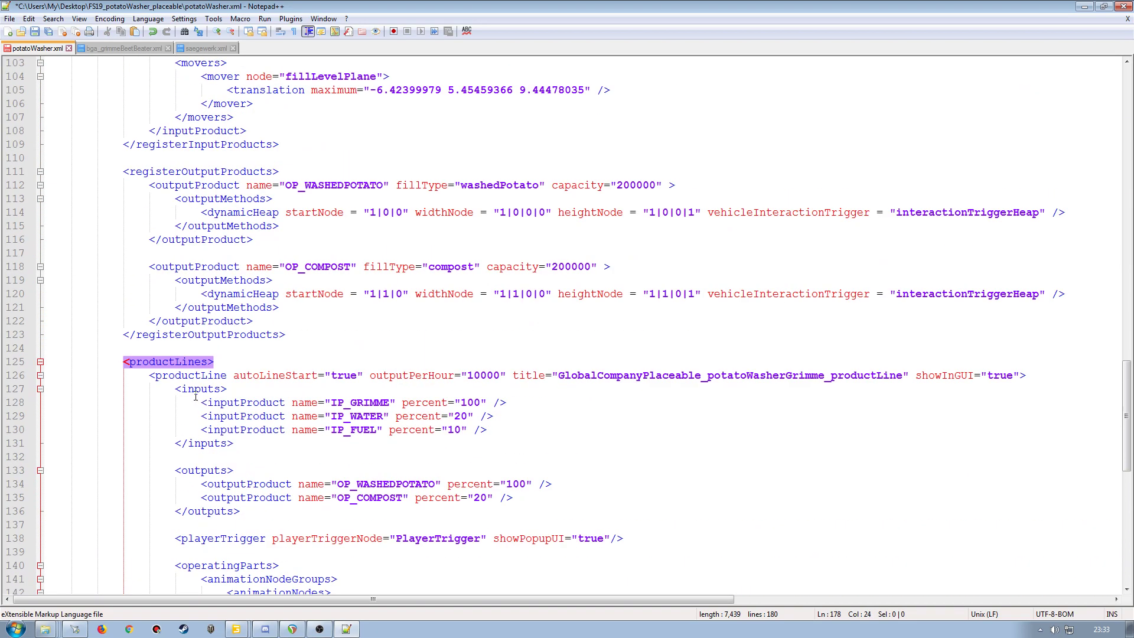
{"action": "scroll", "coordinate": [195, 366], "scroll_direction": "down", "scroll_amount": 1}
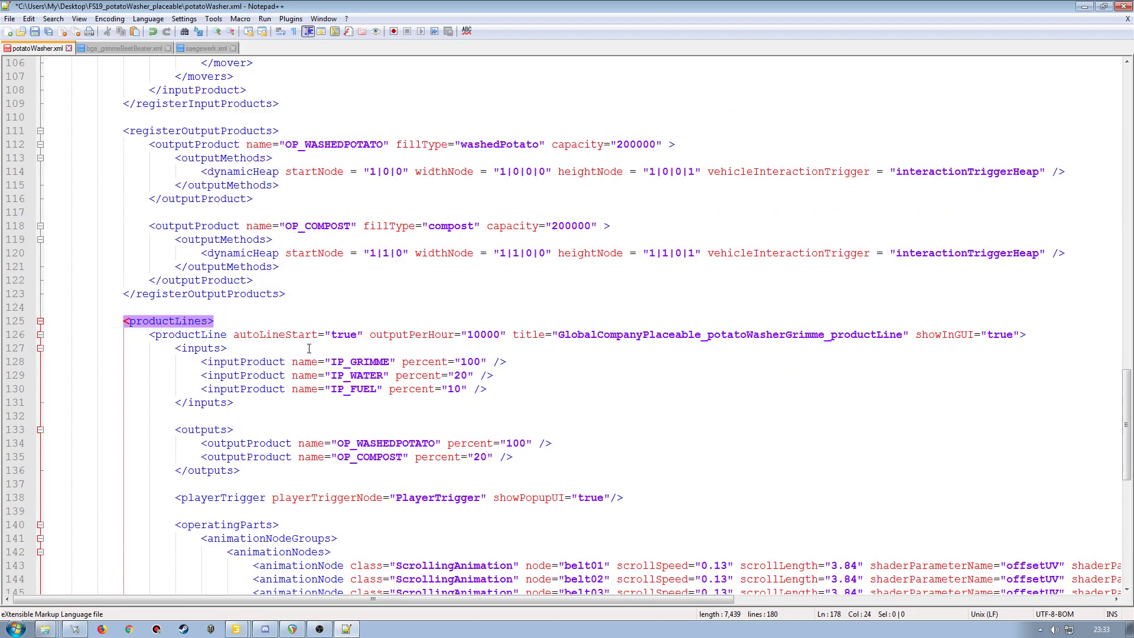
{"action": "scroll", "coordinate": [249, 389], "scroll_direction": "down", "scroll_amount": 3}
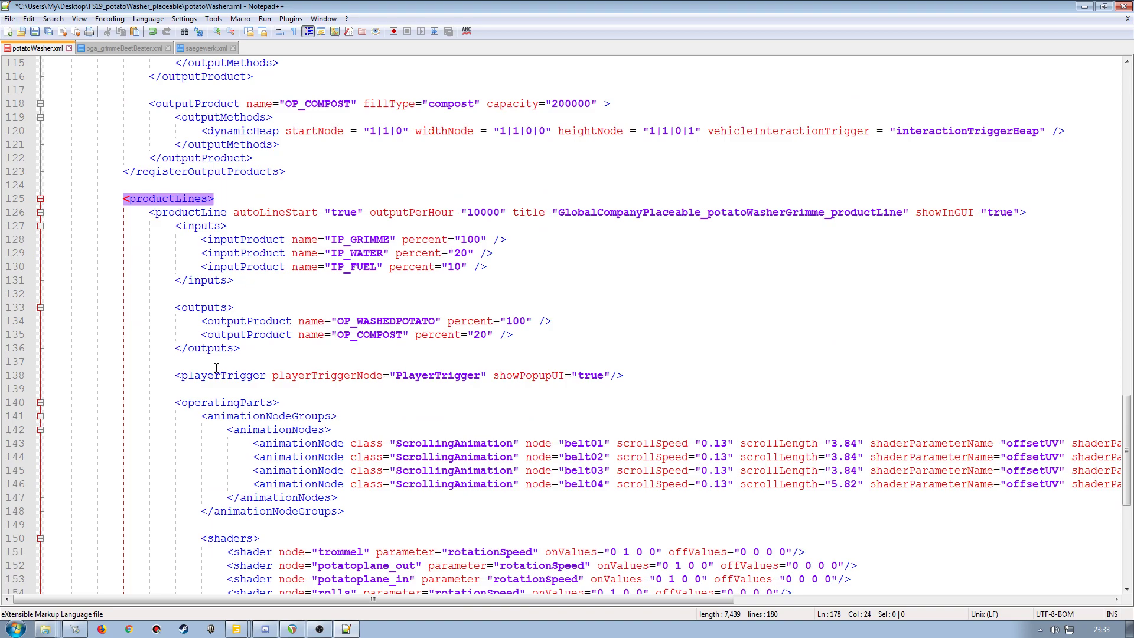
{"action": "scroll", "coordinate": [460, 389], "scroll_direction": "down", "scroll_amount": 1}
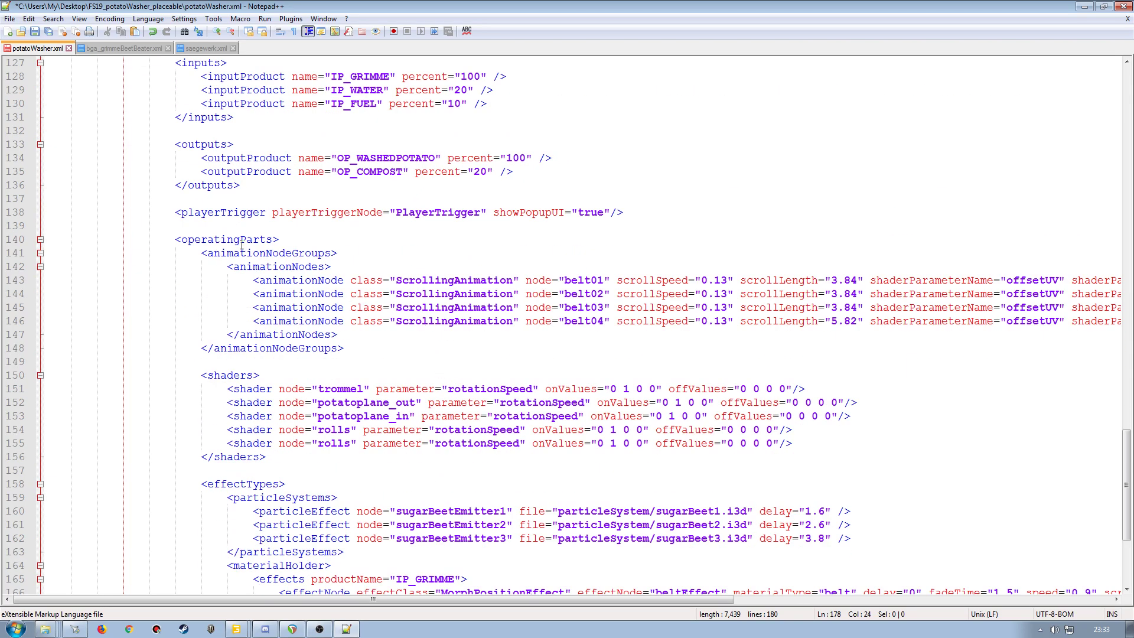
{"action": "scroll", "coordinate": [386, 394], "scroll_direction": "down", "scroll_amount": 3}
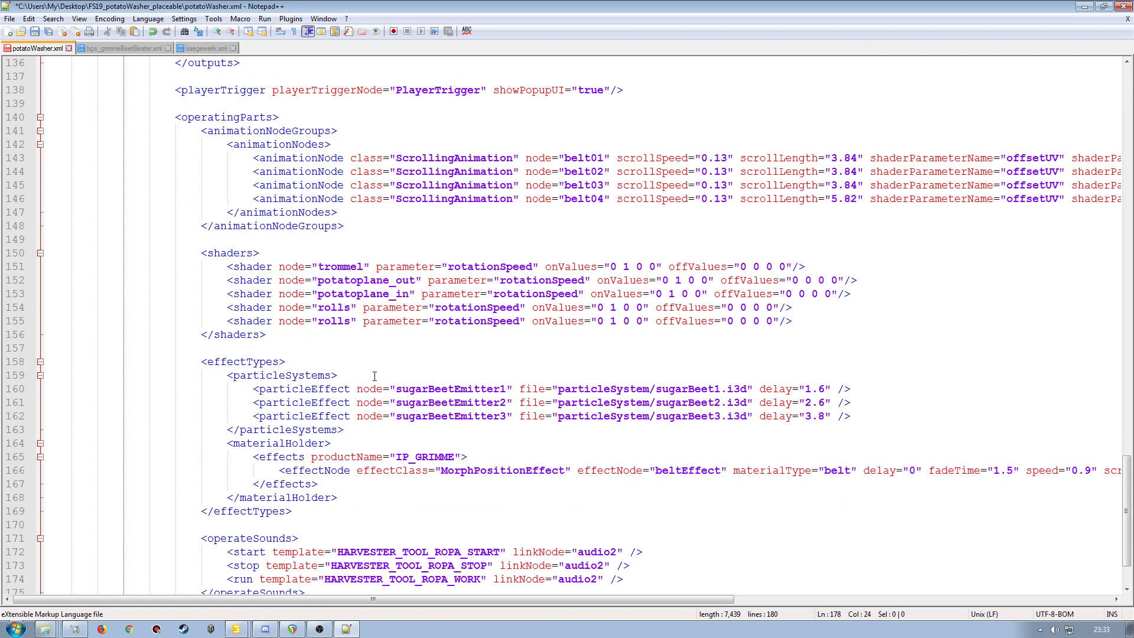
{"action": "scroll", "coordinate": [363, 392], "scroll_direction": "down", "scroll_amount": 2}
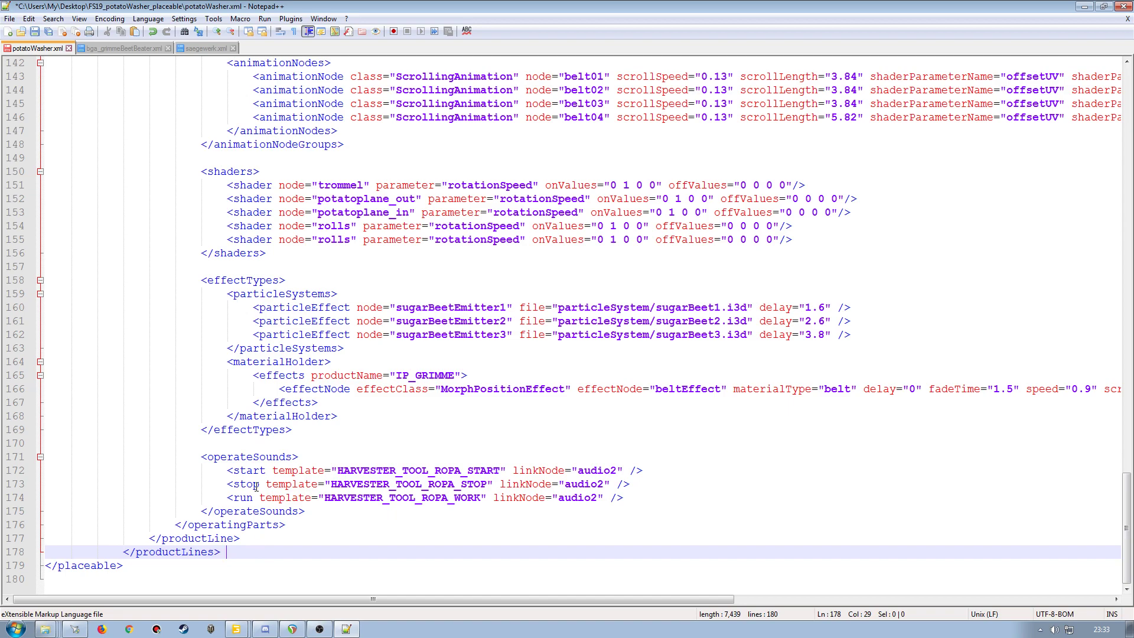
Step: Copy everything from i3dMappings through the closing productionFactories tag in bga_grimmeBeetBeater.xml and paste it below the productLines block in potatoWasher.xml
{"action": "key", "text": "Return"}
{"action": "key", "text": "Return"}
{"action": "left_click", "coordinate": [124, 48]}
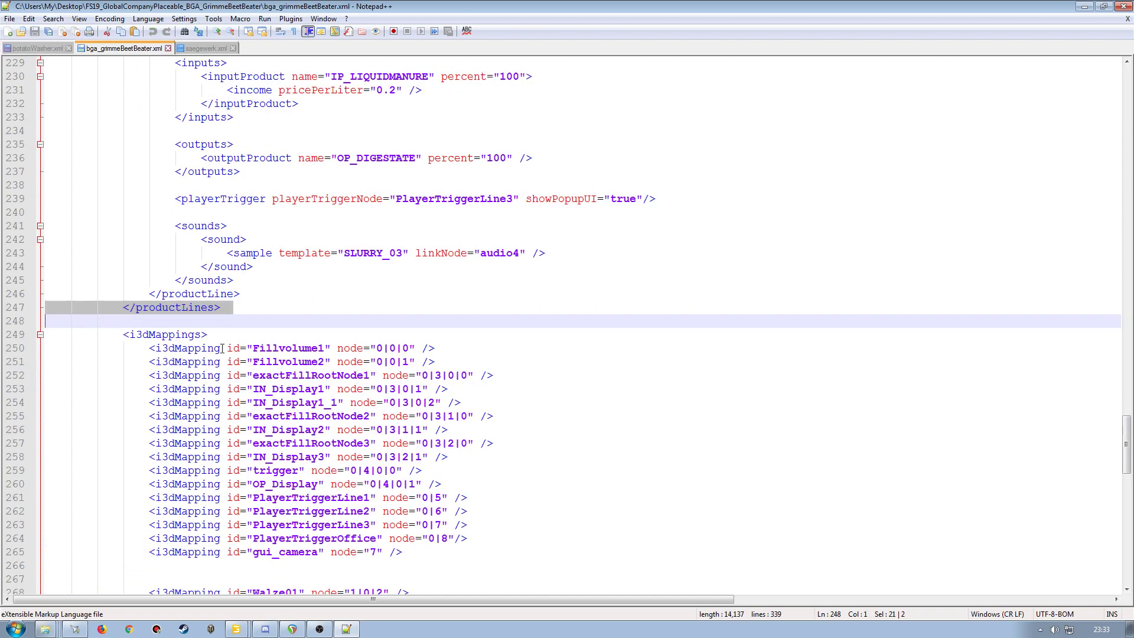
{"action": "scroll", "coordinate": [228, 366], "scroll_direction": "down", "scroll_amount": 3}
{"action": "left_click", "coordinate": [11, 171]}
{"action": "scroll", "coordinate": [223, 378], "scroll_direction": "down", "scroll_amount": 10}
{"action": "scroll", "coordinate": [216, 372], "scroll_direction": "down", "scroll_amount": 3}
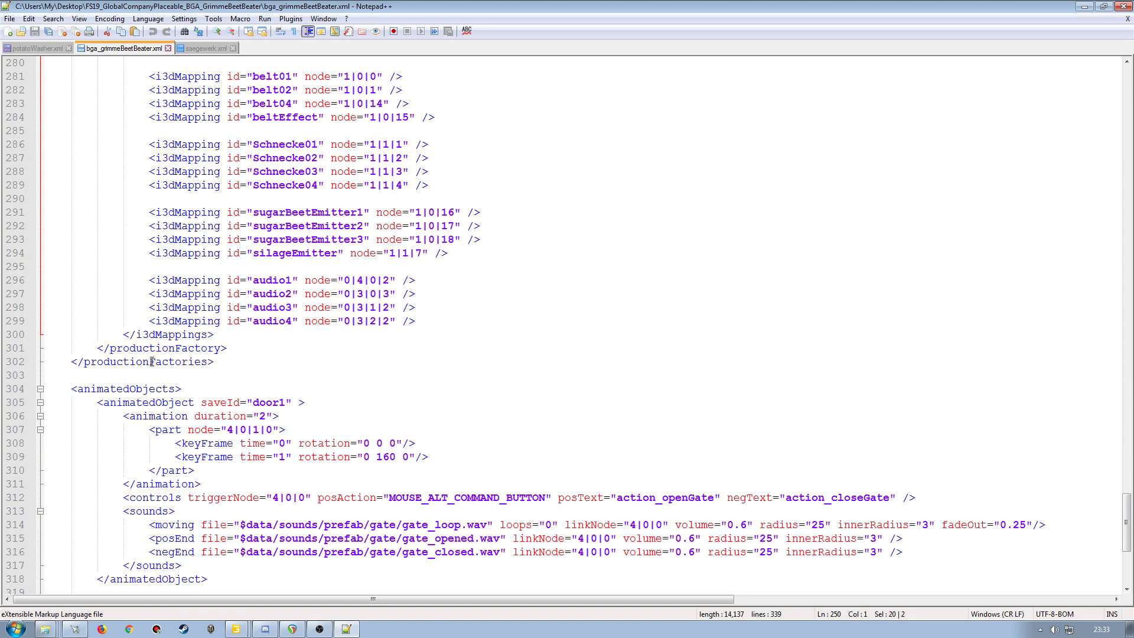
{"action": "scroll", "coordinate": [156, 402], "scroll_direction": "down", "scroll_amount": 5}
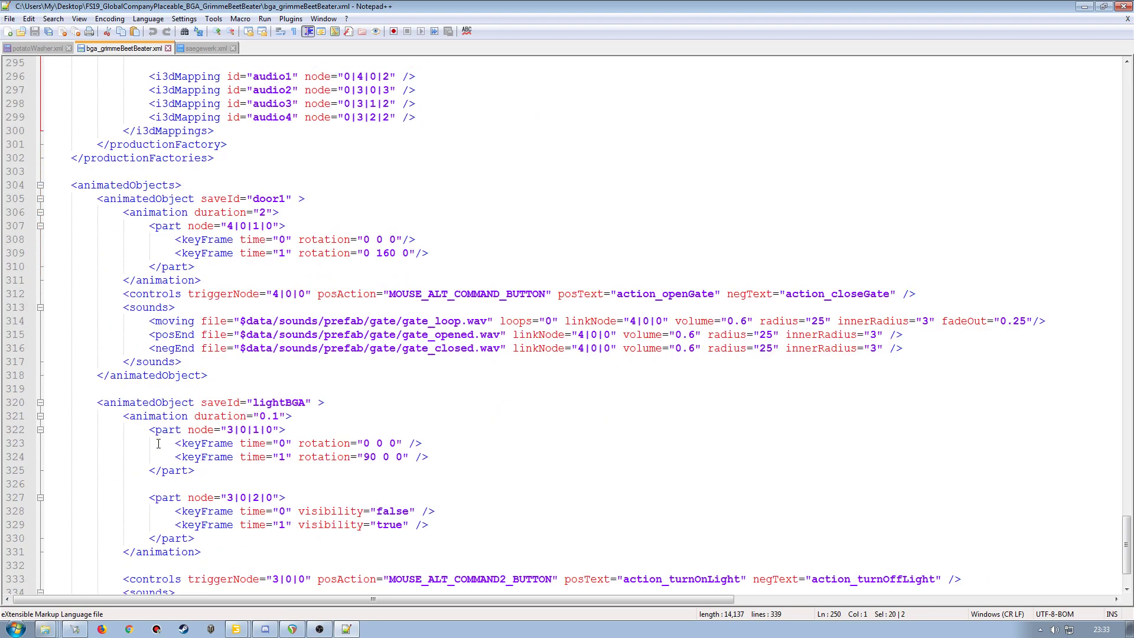
{"action": "scroll", "coordinate": [159, 465], "scroll_direction": "down", "scroll_amount": 2}
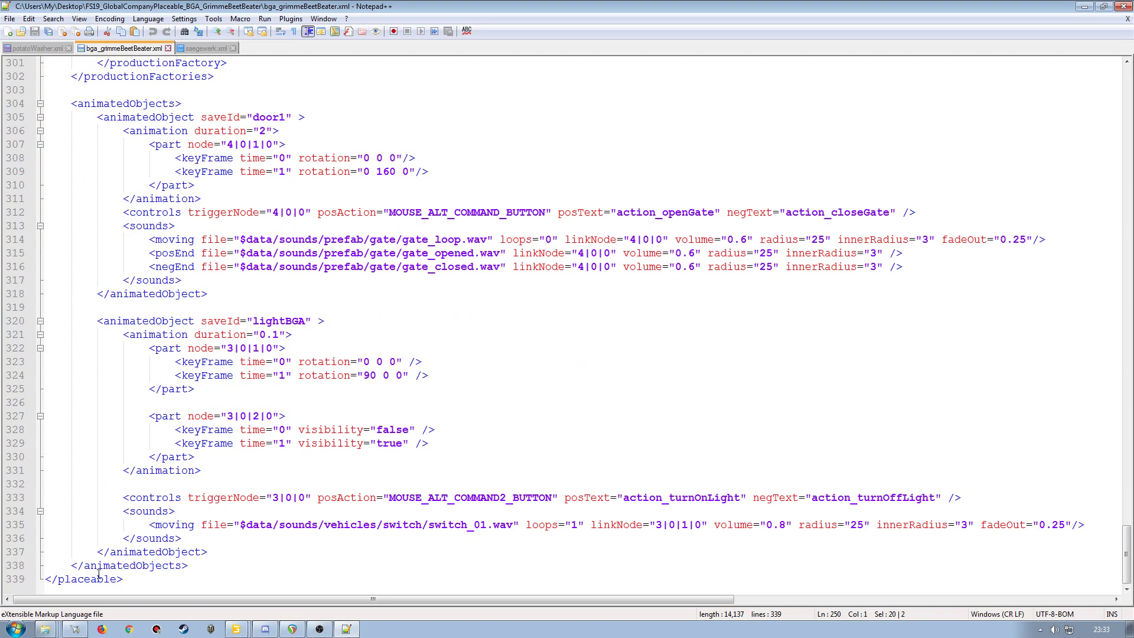
{"action": "scroll", "coordinate": [104, 572], "scroll_direction": "up", "scroll_amount": 4}
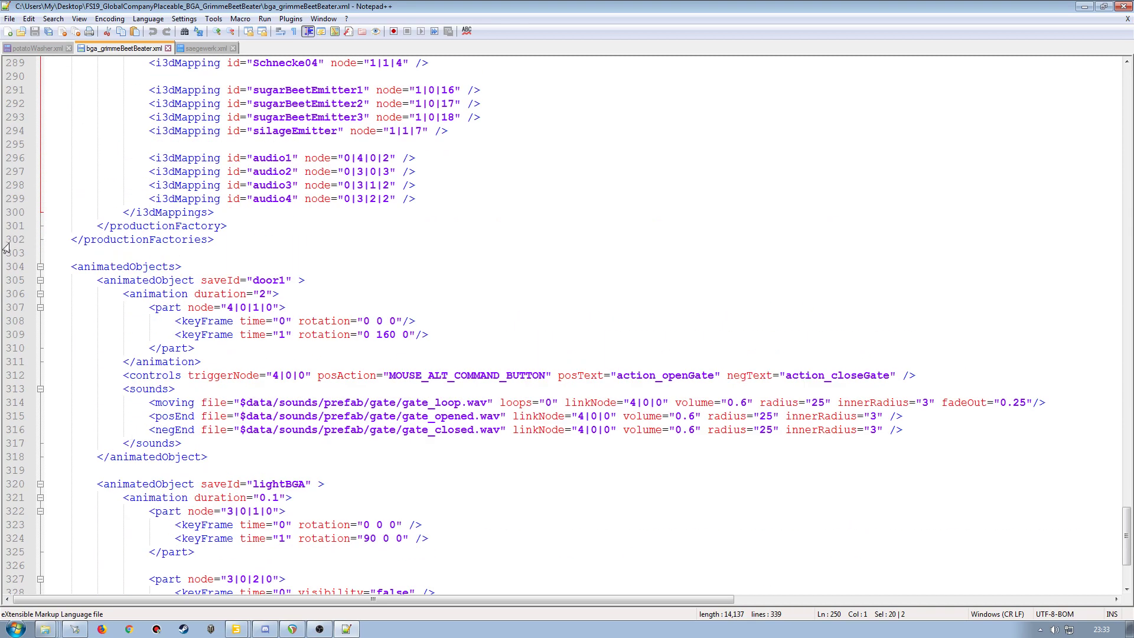
{"action": "left_click", "coordinate": [8, 243], "text": "shift"}
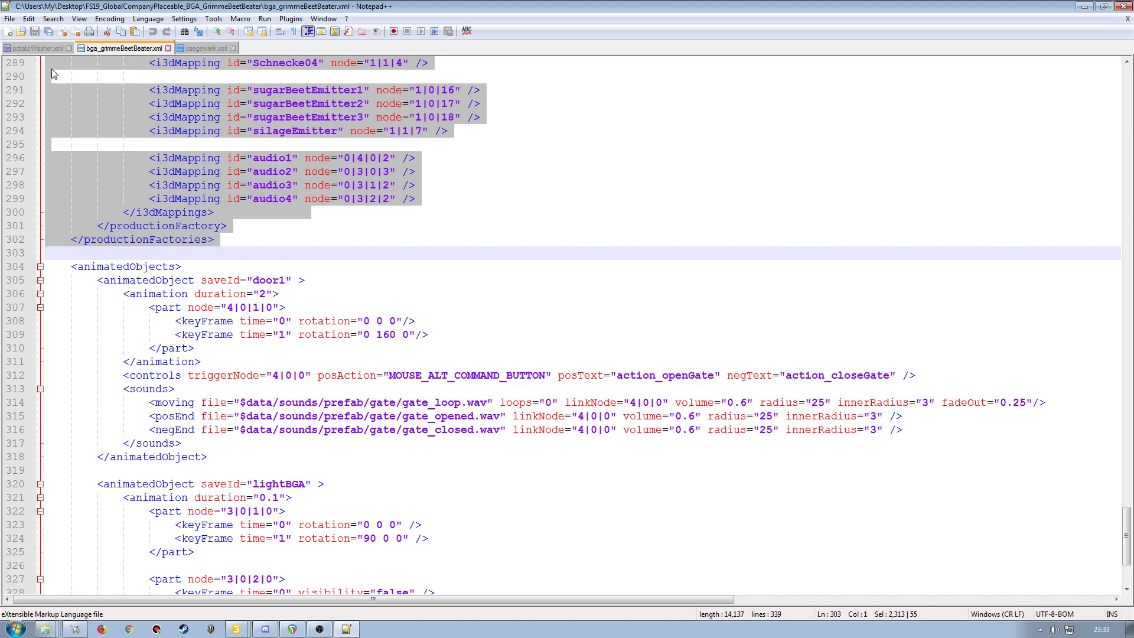
{"action": "left_click", "coordinate": [39, 48]}
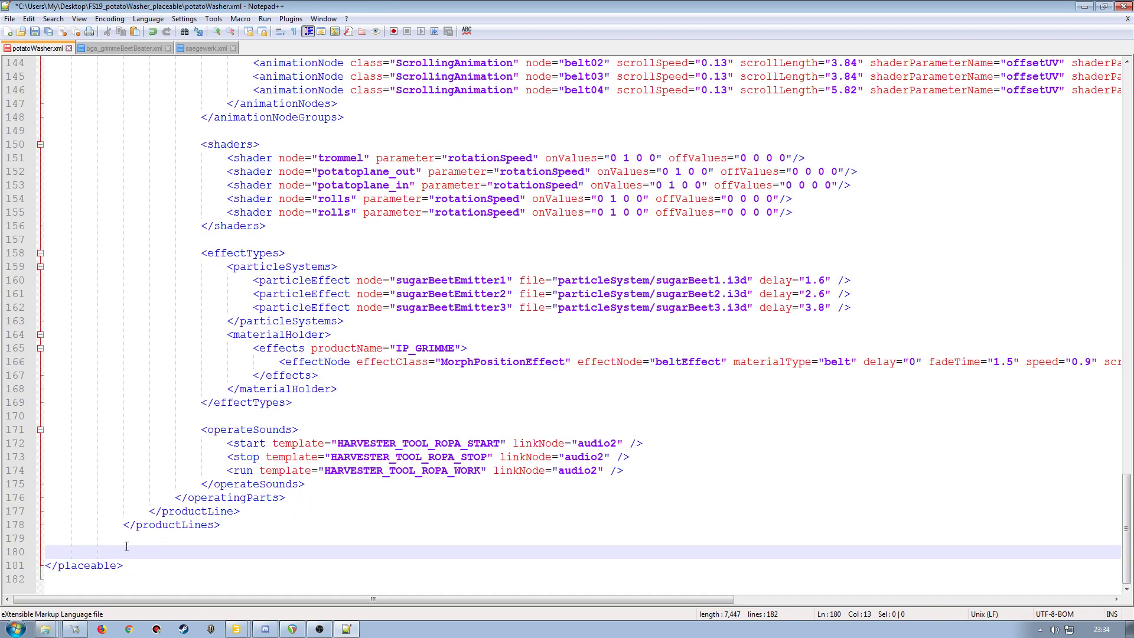
{"action": "key", "text": "ctrl+v"}
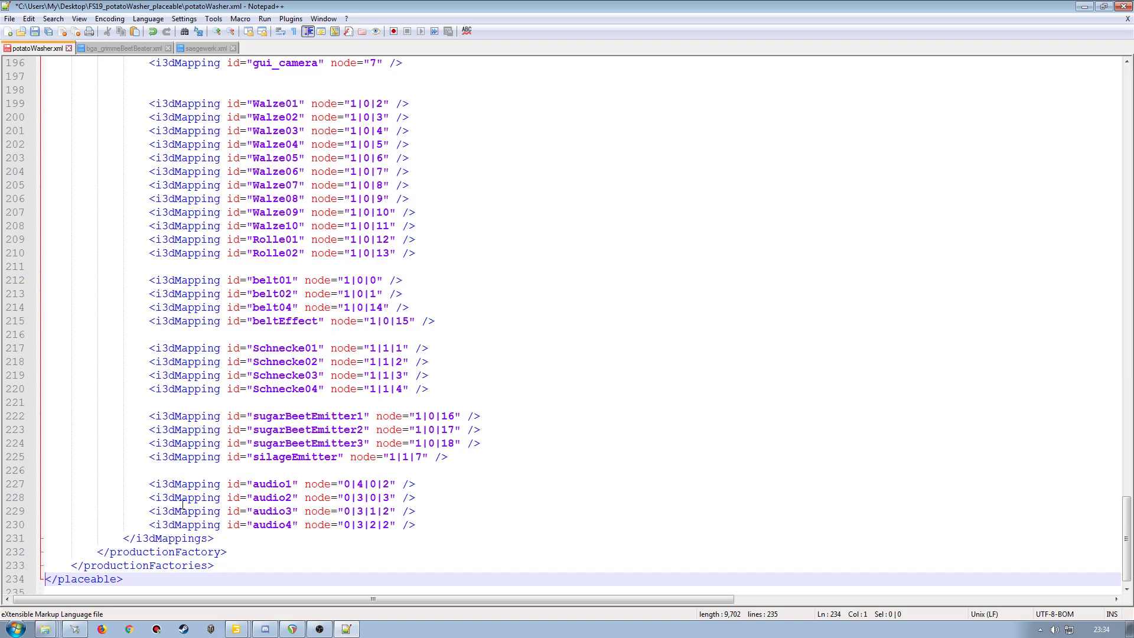
Step: Check that the closing productionFactories and placeable tags in potatoWasher.xml match their opening tags
{"action": "left_click", "coordinate": [126, 551]}
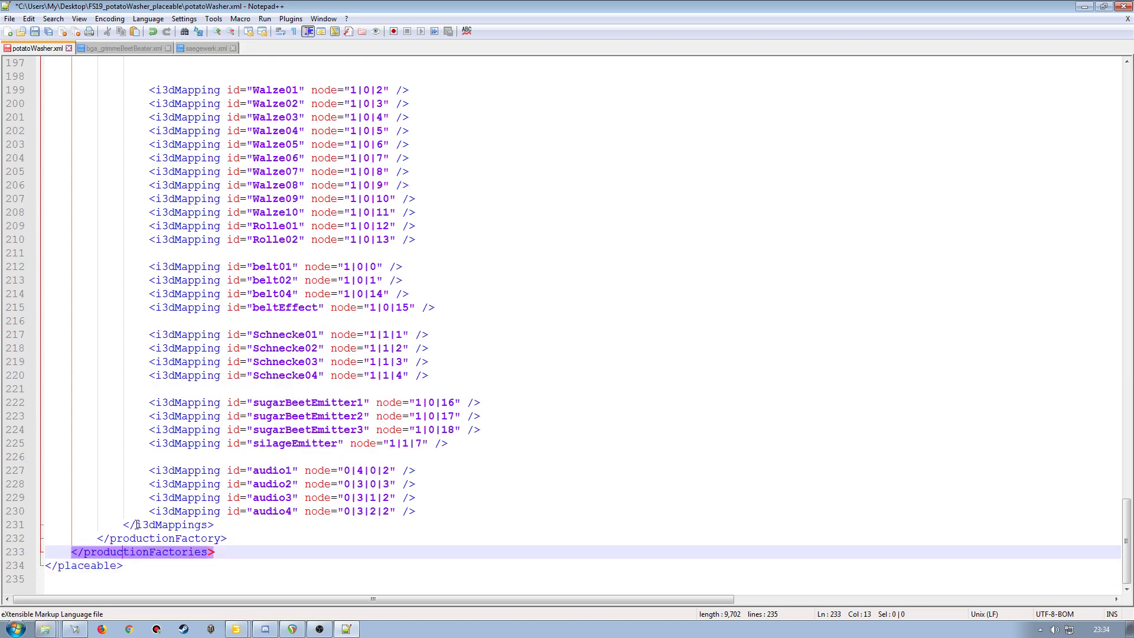
{"action": "scroll", "coordinate": [136, 526], "scroll_direction": "up", "scroll_amount": 20}
{"action": "scroll", "coordinate": [163, 419], "scroll_direction": "up", "scroll_amount": 20}
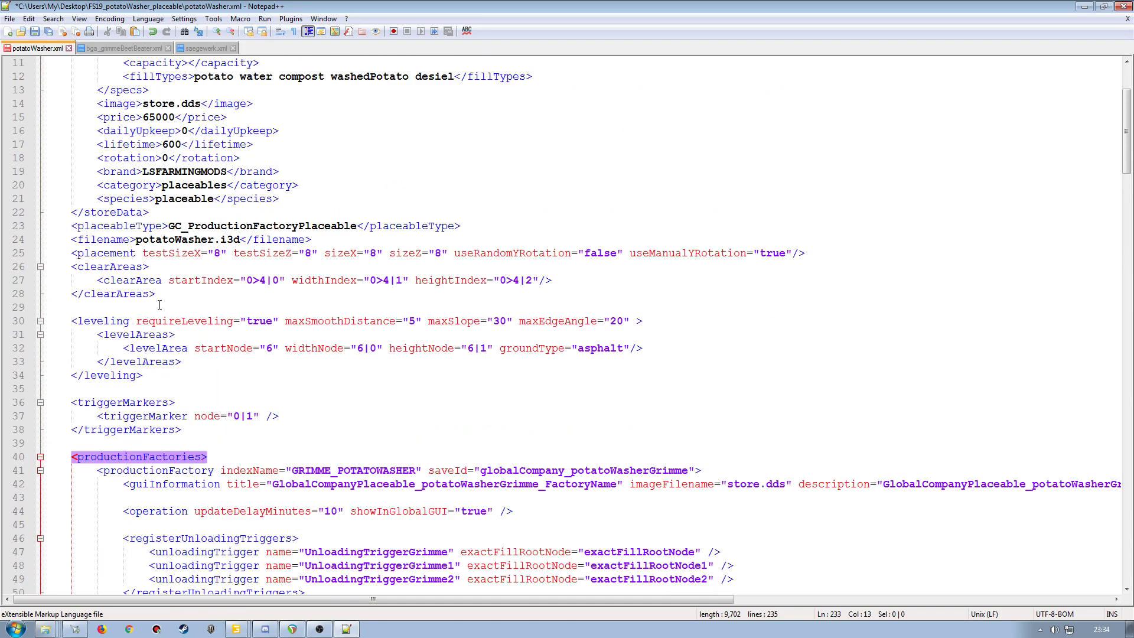
{"action": "scroll", "coordinate": [158, 304], "scroll_direction": "up", "scroll_amount": 3}
{"action": "left_click", "coordinate": [85, 79]}
{"action": "scroll", "coordinate": [135, 444], "scroll_direction": "down", "scroll_amount": 20}
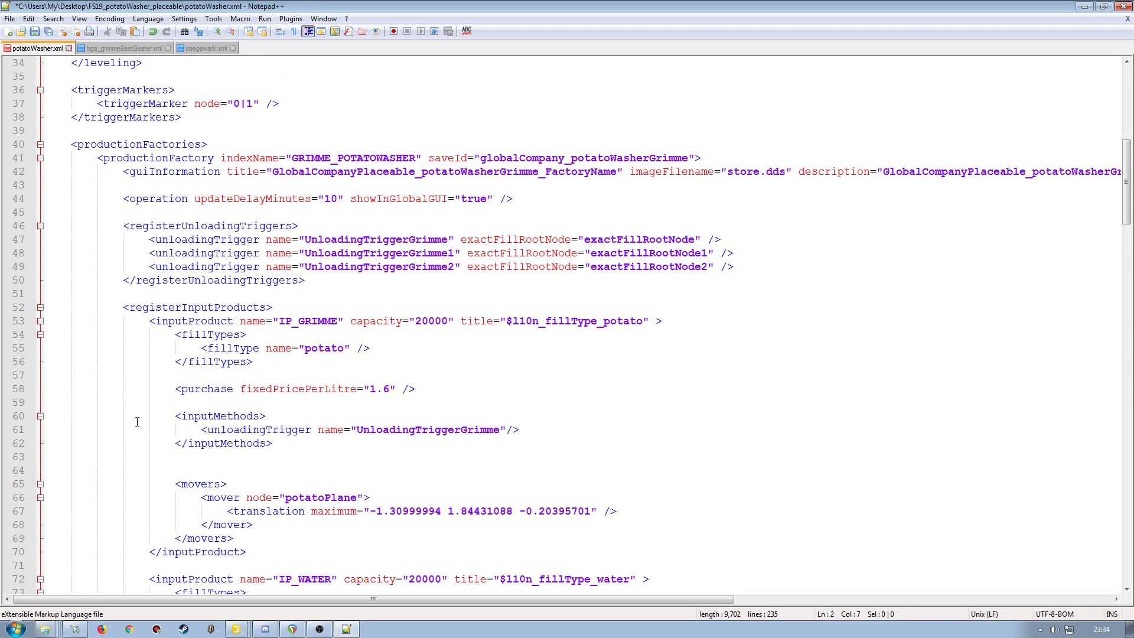
{"action": "scroll", "coordinate": [134, 444], "scroll_direction": "down", "scroll_amount": 20}
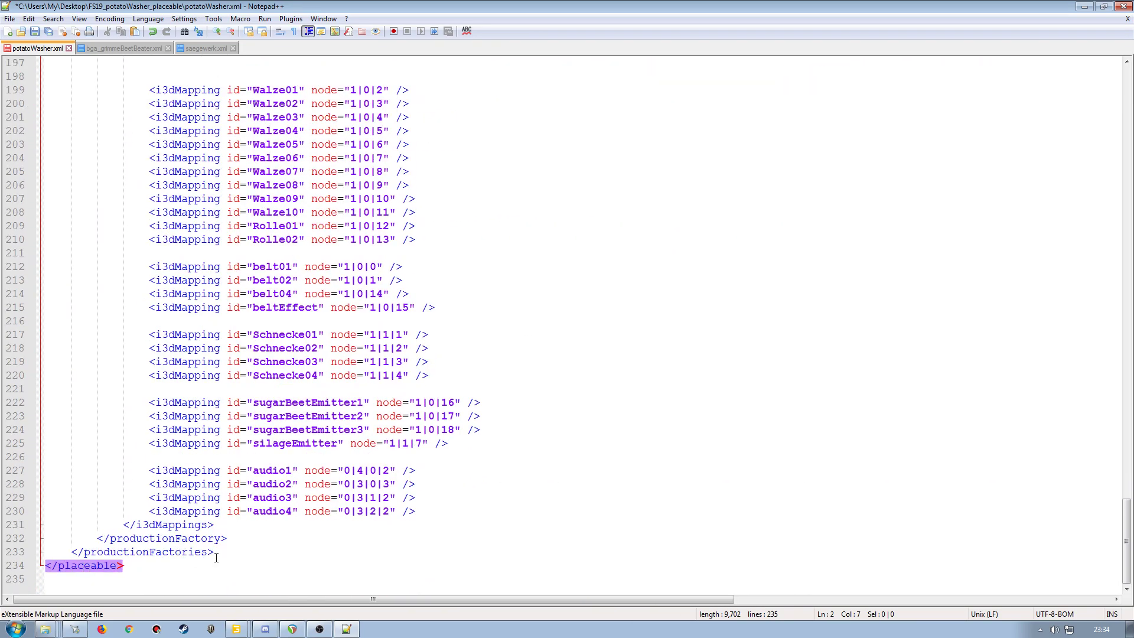
Step: Delete the Fillvolume1 and Fillvolume2 mappings from the i3dMappings block, leaving blank lines above the exactFillRootNode1 mapping
{"action": "scroll", "coordinate": [273, 427], "scroll_direction": "up", "scroll_amount": 10}
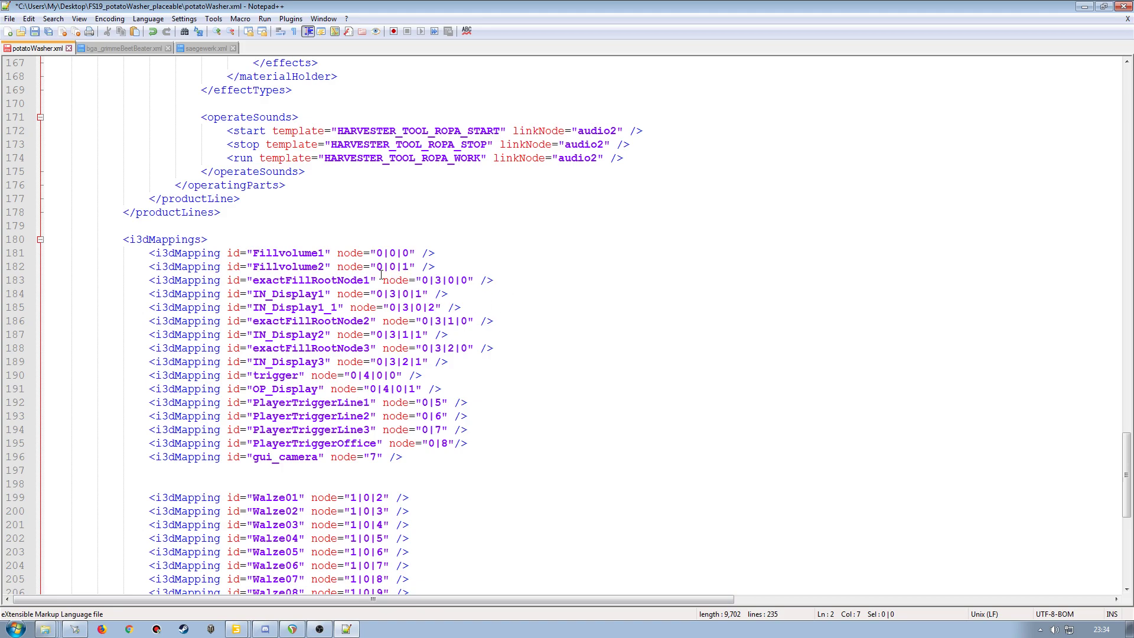
{"action": "left_click", "coordinate": [442, 267]}
{"action": "key", "text": "Return"}
{"action": "key", "text": "Return"}
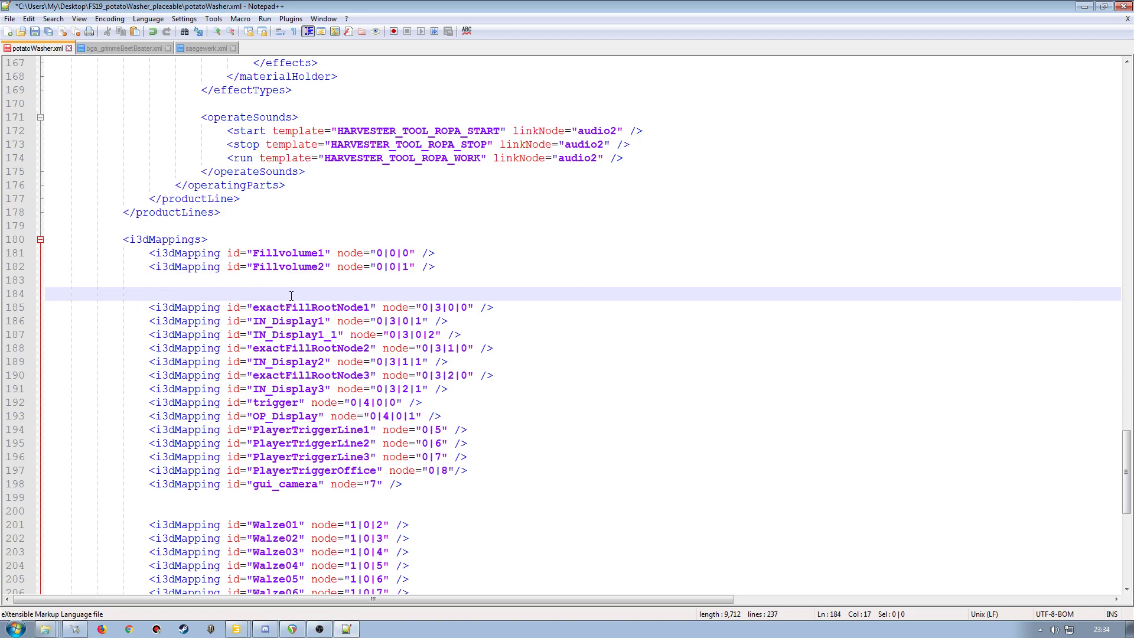
{"action": "left_click", "coordinate": [9, 259]}
{"action": "left_click", "coordinate": [15, 268], "text": "shift"}
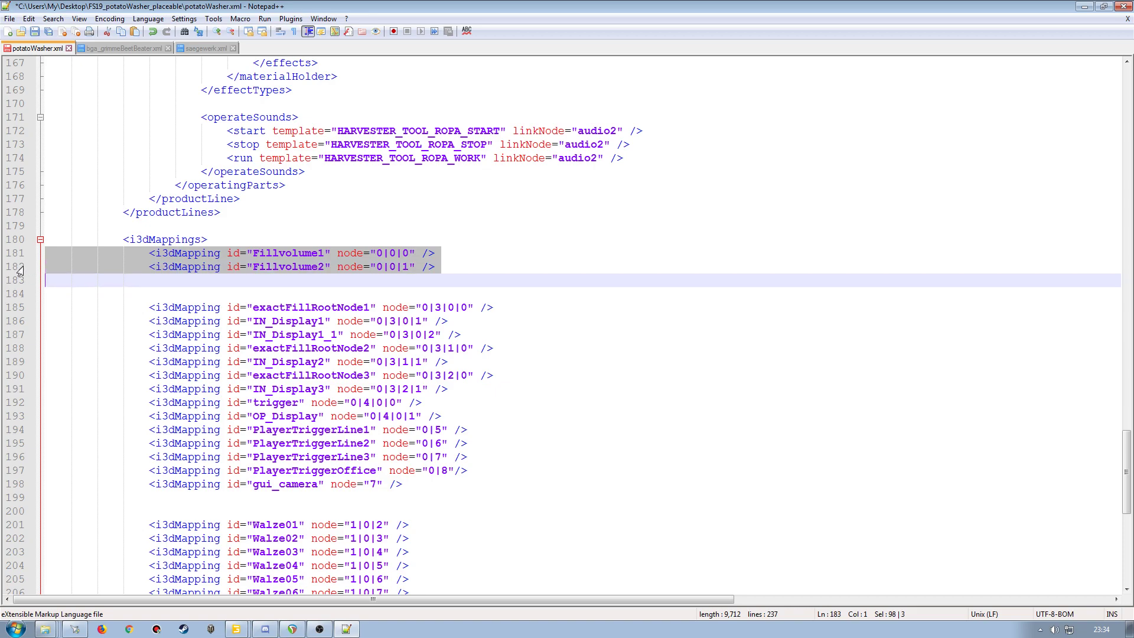
{"action": "key", "text": "Delete"}
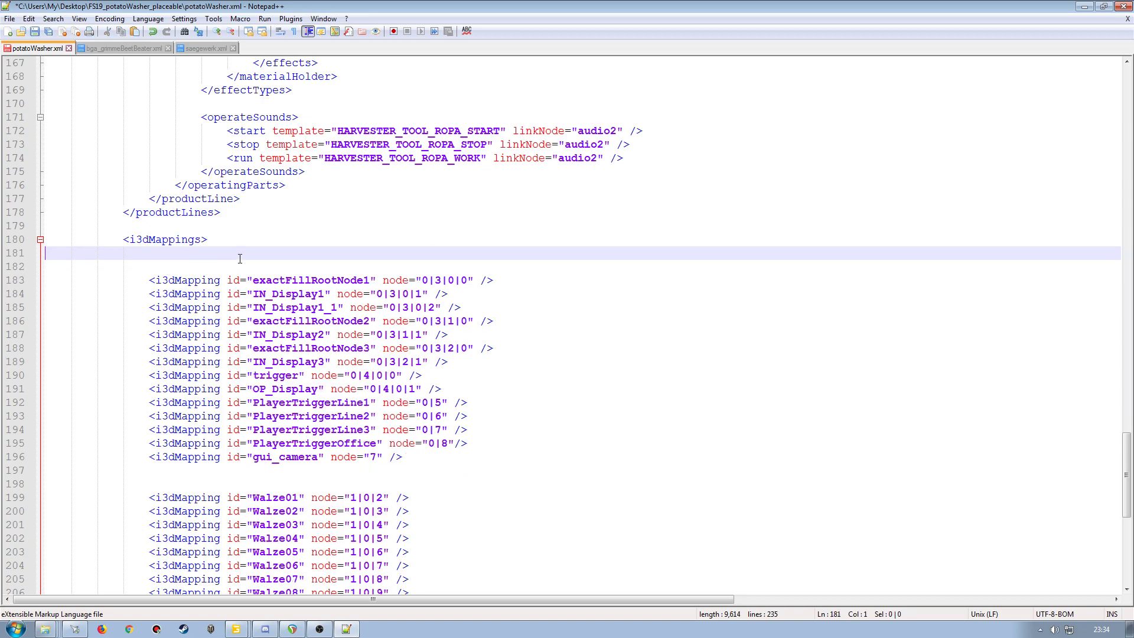
{"action": "left_click", "coordinate": [214, 241]}
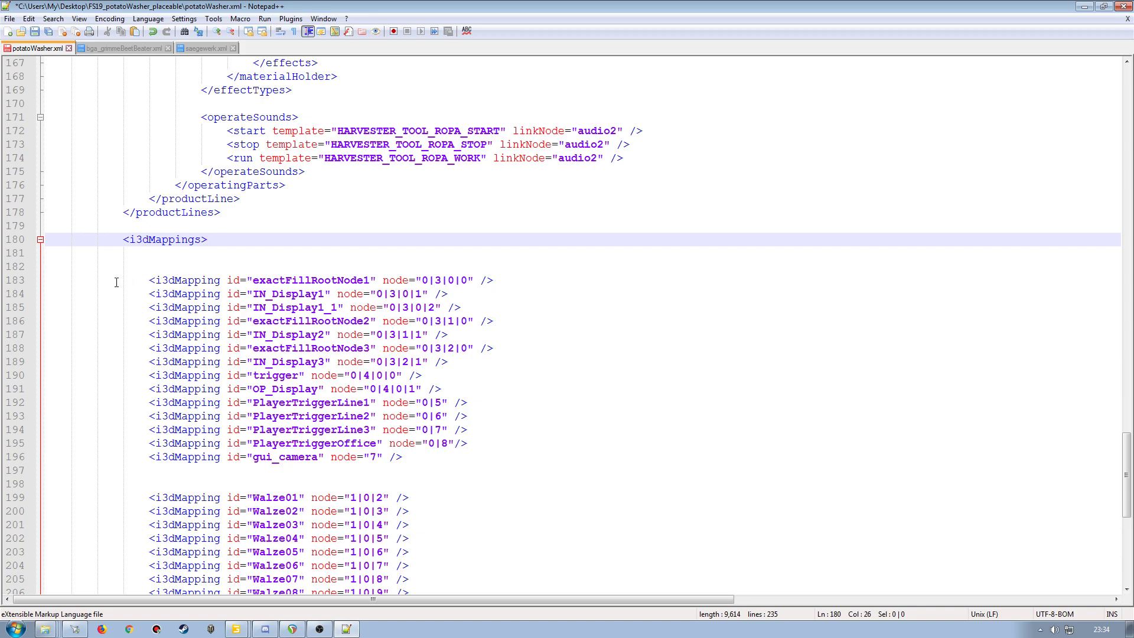
Step: Move the exactFillRootNode1 mapping directly below the opening i3dMappings tag and add blank lines after it
{"action": "left_click", "coordinate": [12, 283]}
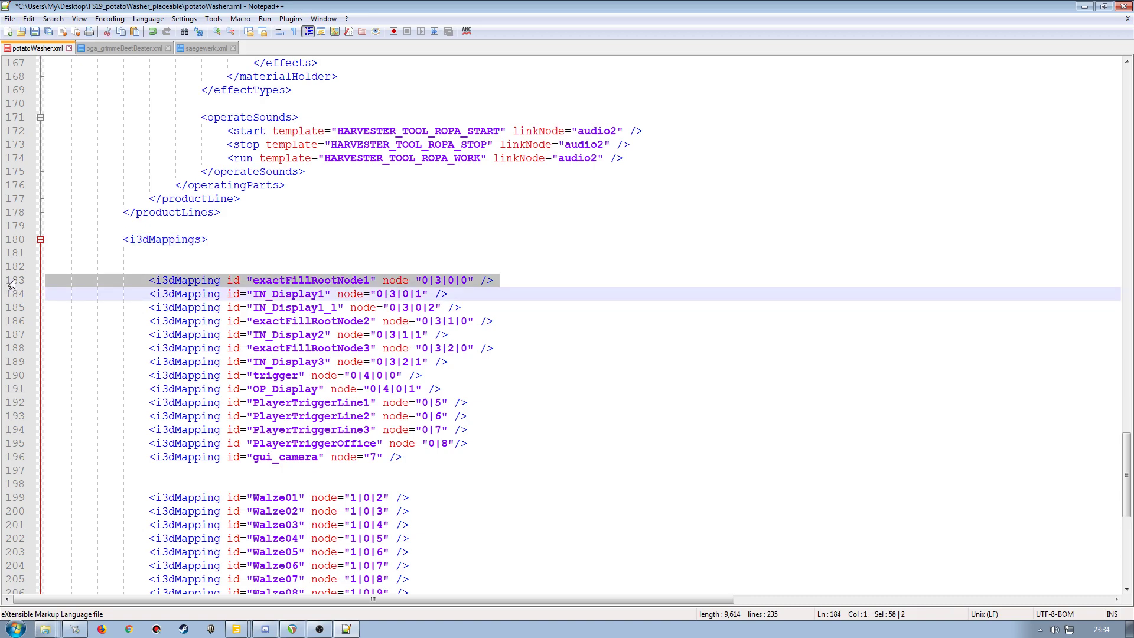
{"action": "key", "text": "ctrl+x"}
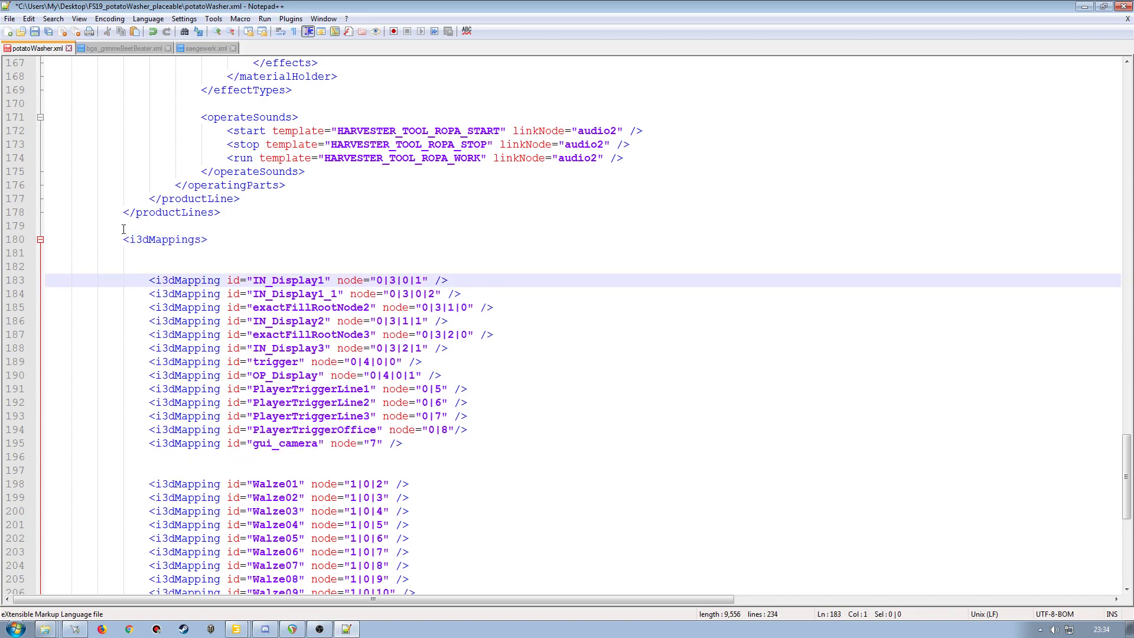
{"action": "left_click", "coordinate": [12, 254]}
{"action": "key", "text": "ctrl+v"}
{"action": "left_click", "coordinate": [489, 255]}
{"action": "key", "text": "Return"}
{"action": "key", "text": "Return"}
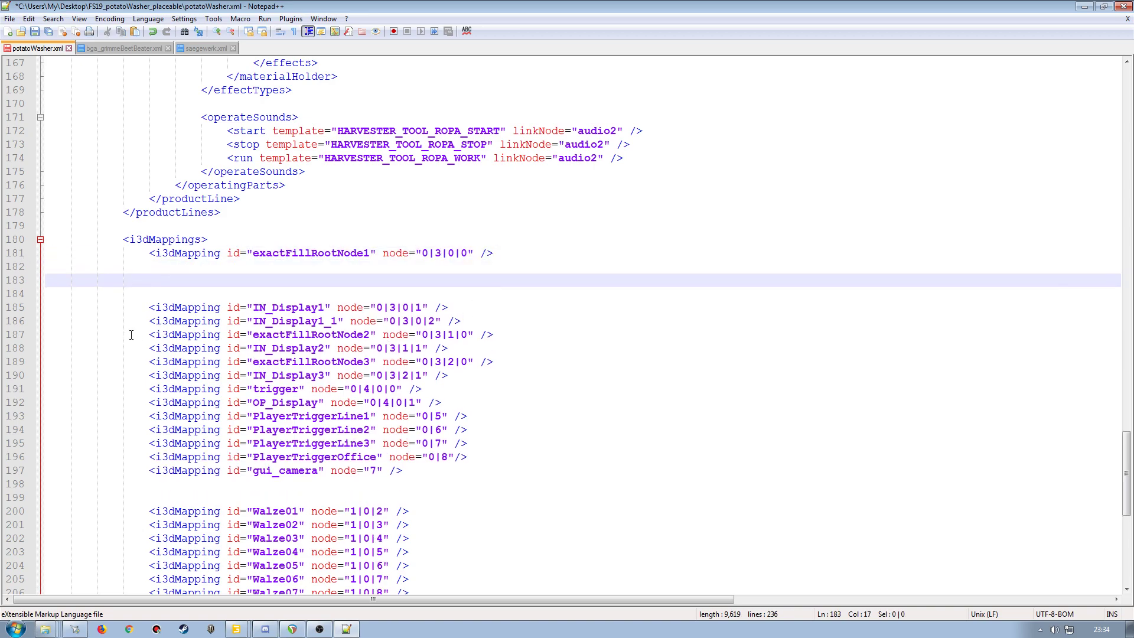
Step: Move the exactFillRootNode2 and exactFillRootNode3 mappings directly below exactFillRootNode1 and add three blank lines after them
{"action": "left_click", "coordinate": [16, 335]}
{"action": "key", "text": "ctrl+x"}
{"action": "left_click", "coordinate": [30, 262]}
{"action": "key", "text": "ctrl+v"}
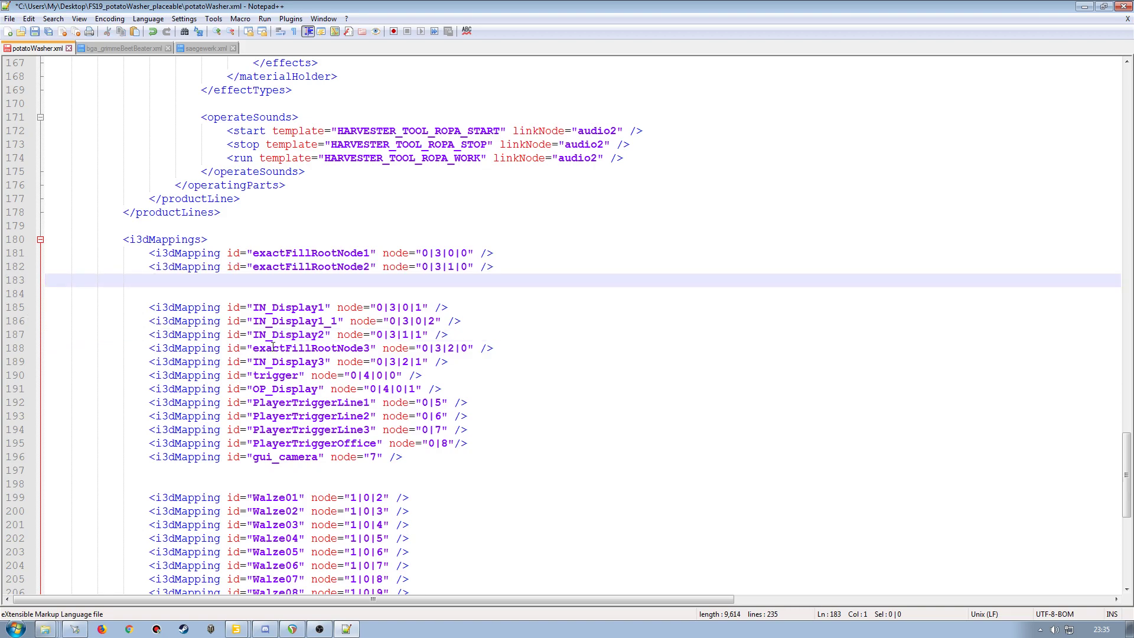
{"action": "left_click", "coordinate": [15, 349]}
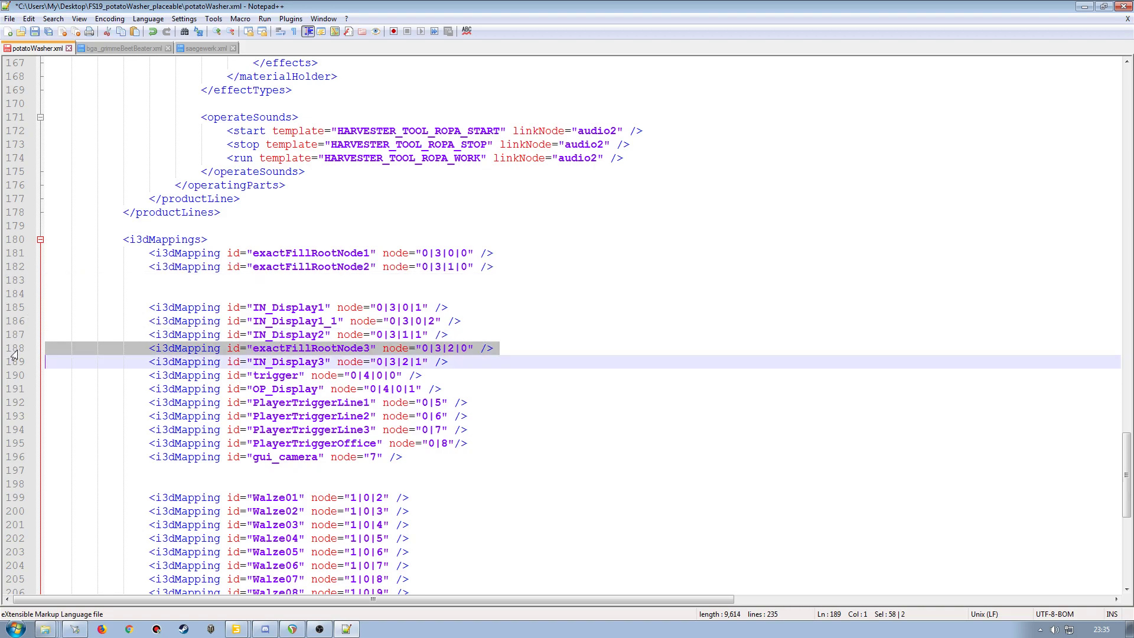
{"action": "key", "text": "ctrl+x"}
{"action": "left_click", "coordinate": [14, 280]}
{"action": "key", "text": "ctrl+v"}
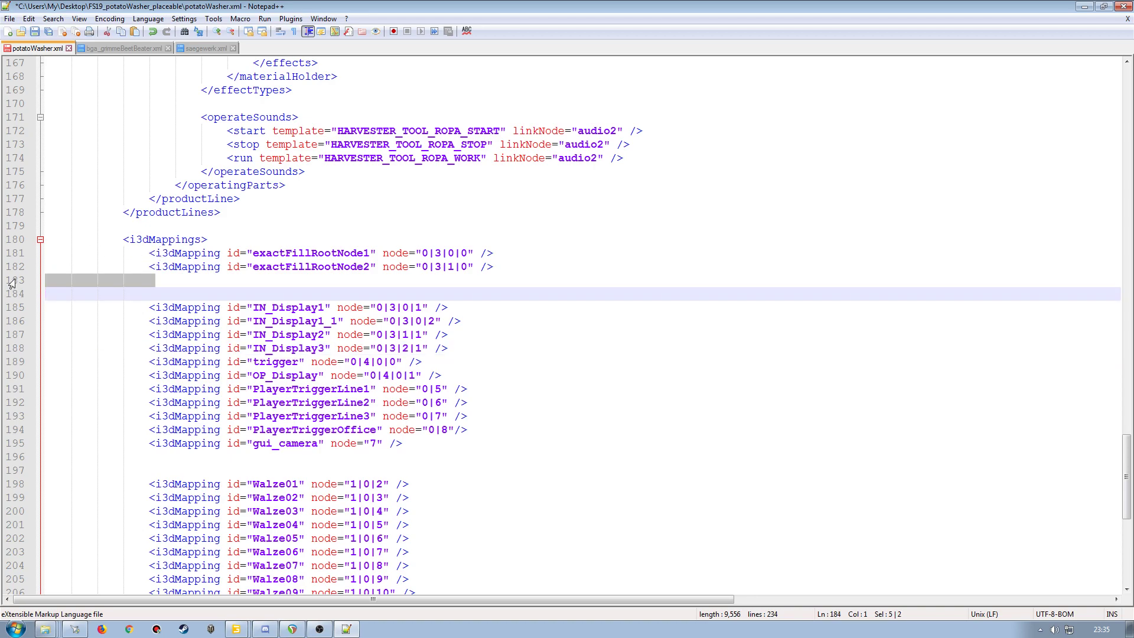
{"action": "left_click", "coordinate": [496, 285]}
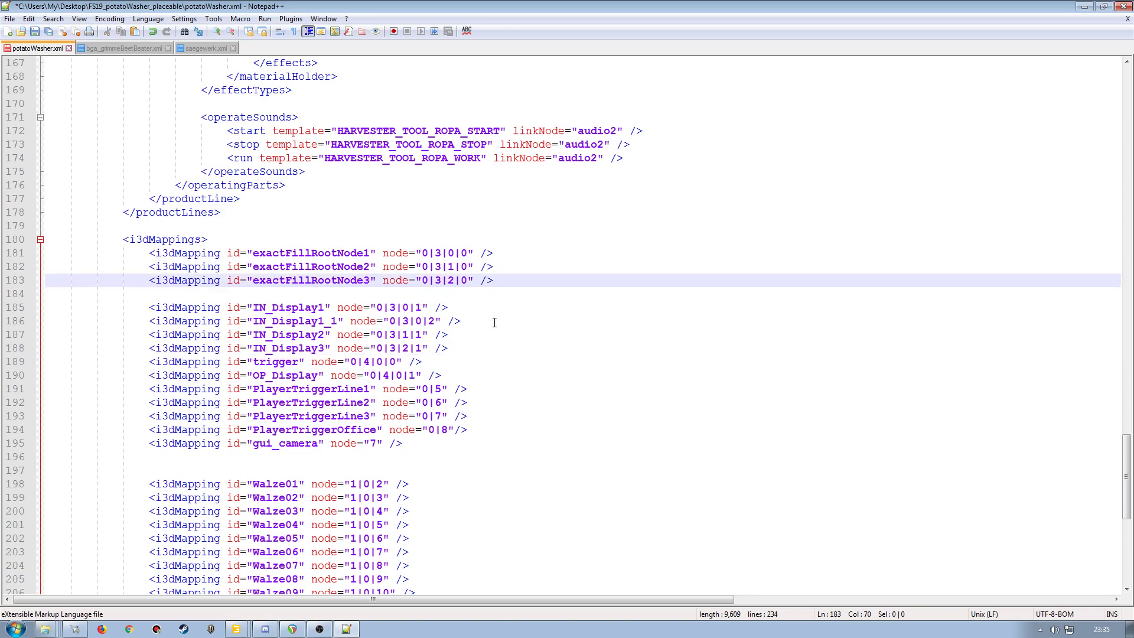
{"action": "key", "text": "Return"}
{"action": "key", "text": "Return"}
{"action": "key", "text": "Return"}
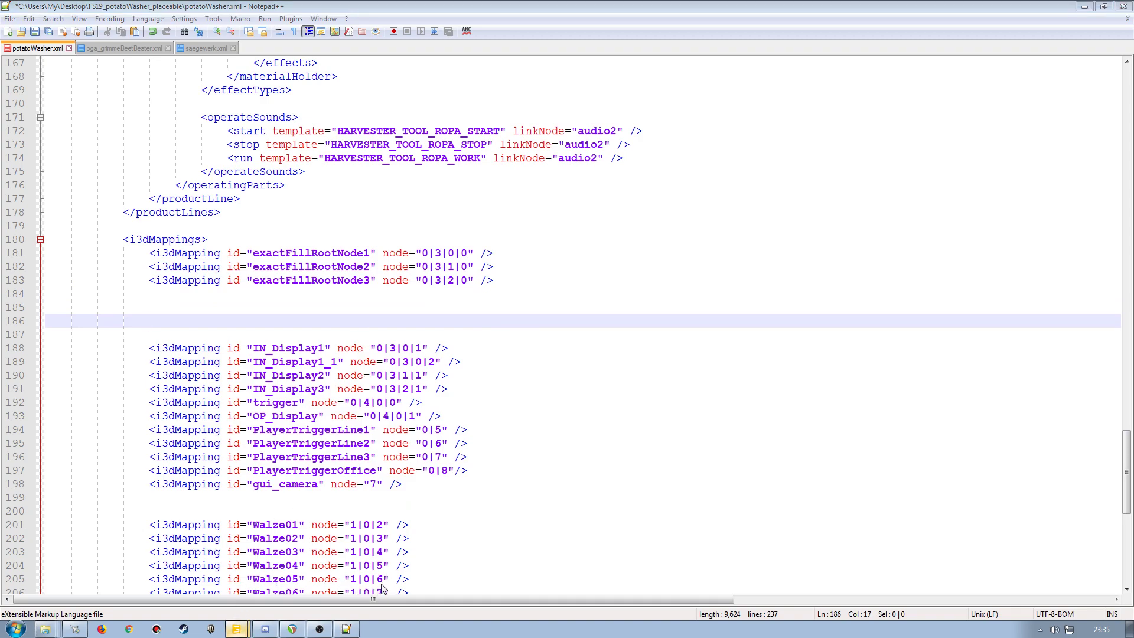
Step: Copy the index path 0|0|0|0 of Rohstoff1's exactFillRootNode in GIANTS Editor and paste it as exactFillRootNode1's node in potatoWasher.xml
{"action": "left_click", "coordinate": [238, 629]}
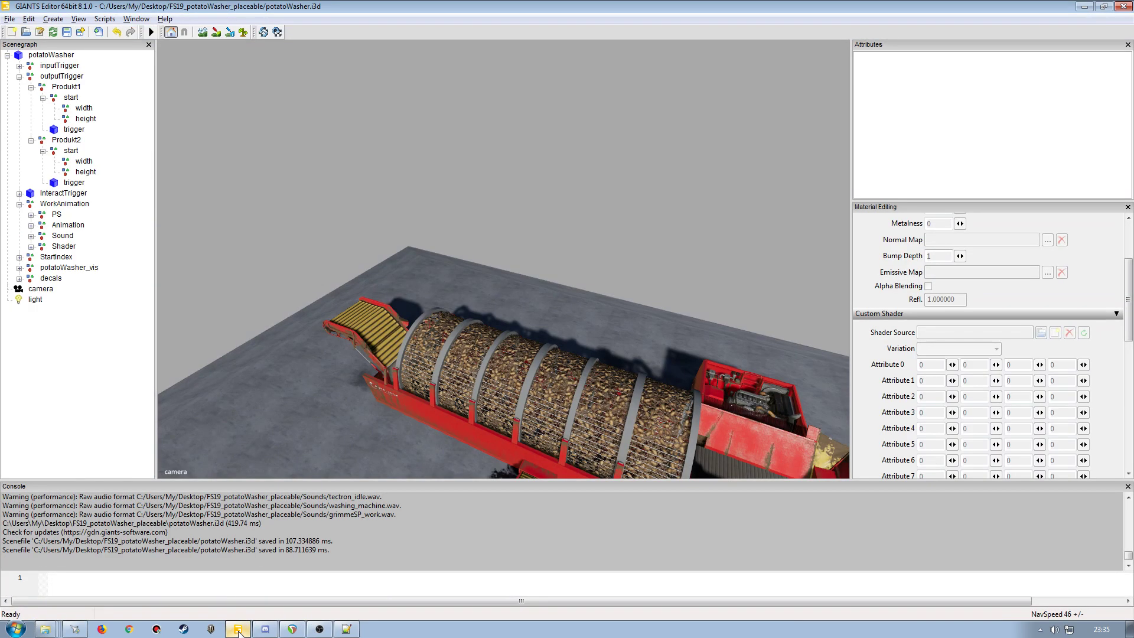
{"action": "left_click", "coordinate": [19, 65]}
{"action": "left_click", "coordinate": [30, 76]}
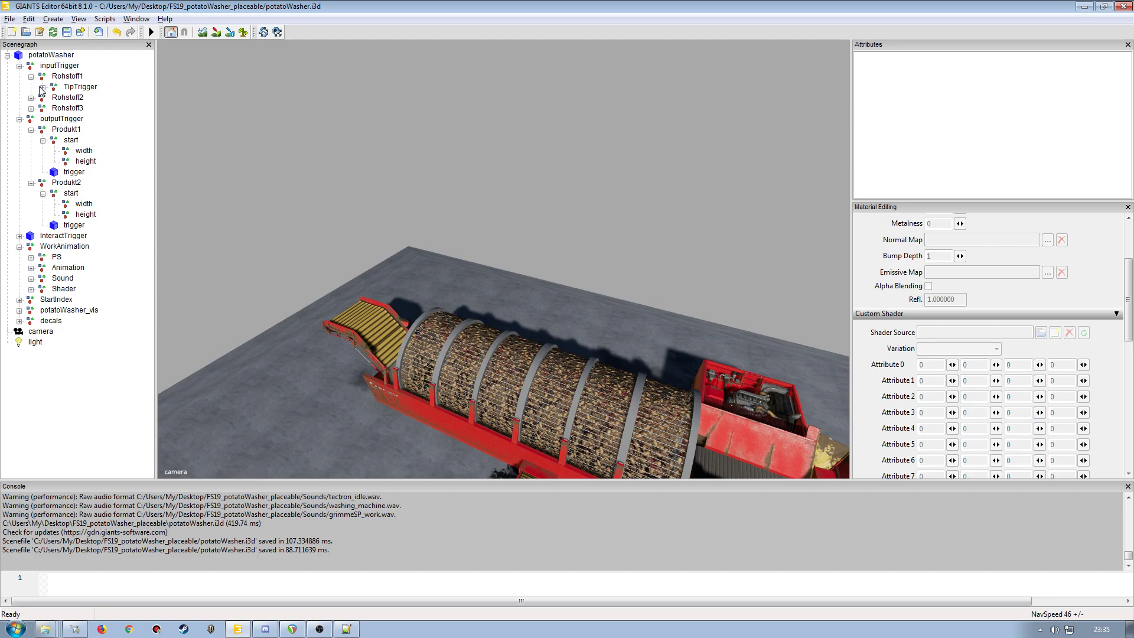
{"action": "left_click", "coordinate": [43, 87]}
{"action": "left_click", "coordinate": [94, 98]}
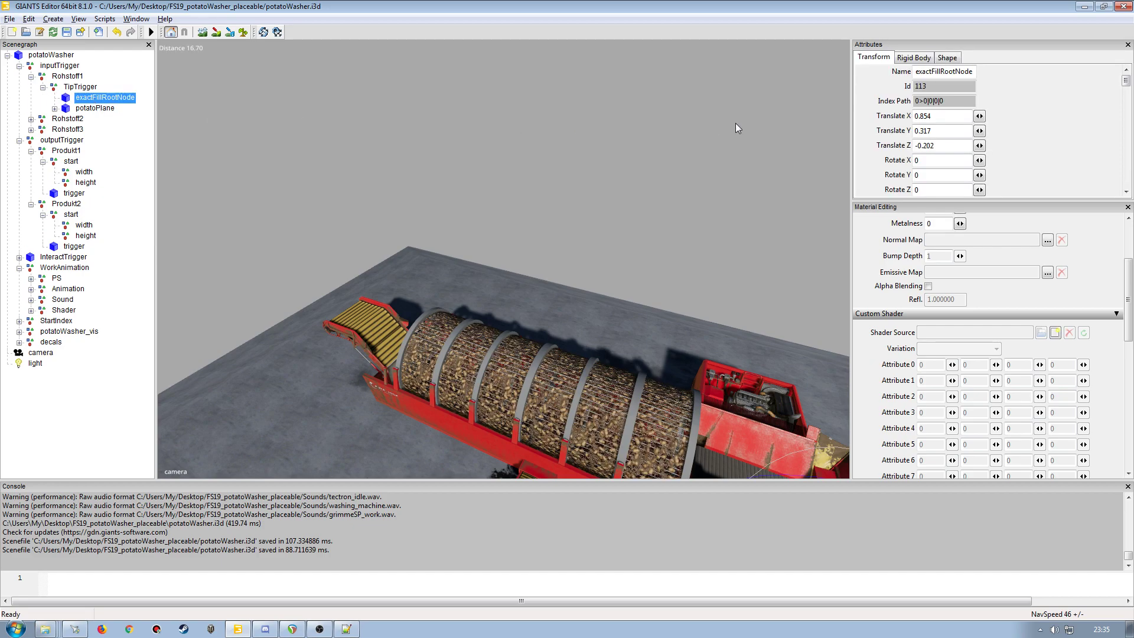
{"action": "left_click_drag", "start_coordinate": [958, 102], "coordinate": [926, 102]}
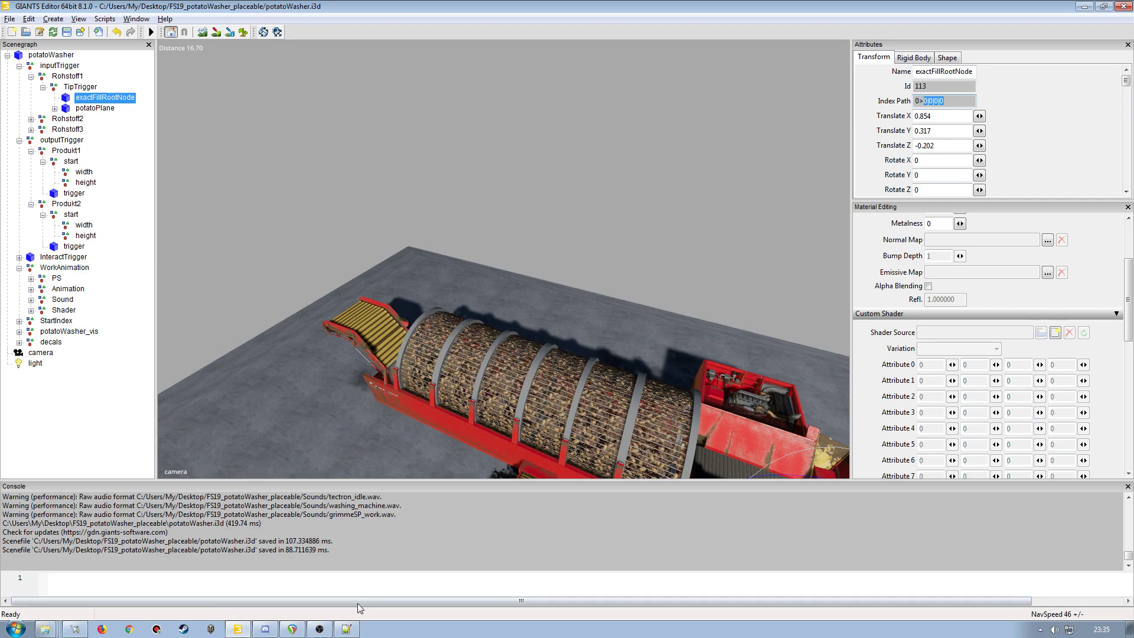
{"action": "left_click", "coordinate": [347, 629]}
{"action": "left_click_drag", "start_coordinate": [471, 252], "coordinate": [423, 254]}
{"action": "key", "text": "ctrl+v"}
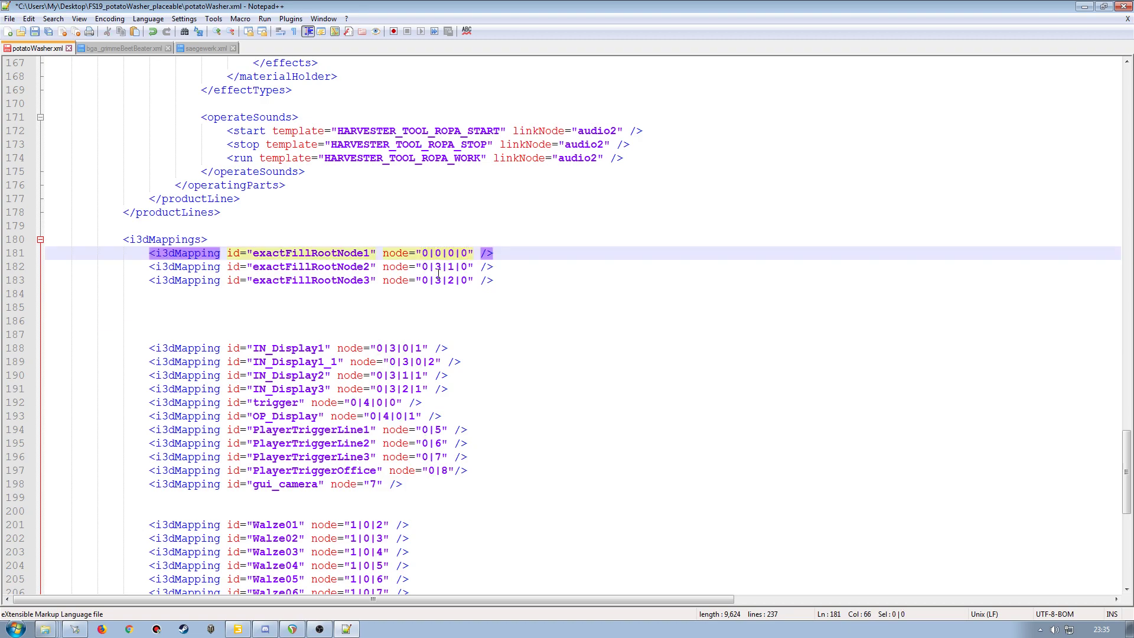
Step: Copy the index path 0|1|0|0 of Rohstoff2's fill root node in GIANTS Editor into the exactFillRootNode2 mapping's node value
{"action": "left_click", "coordinate": [238, 629]}
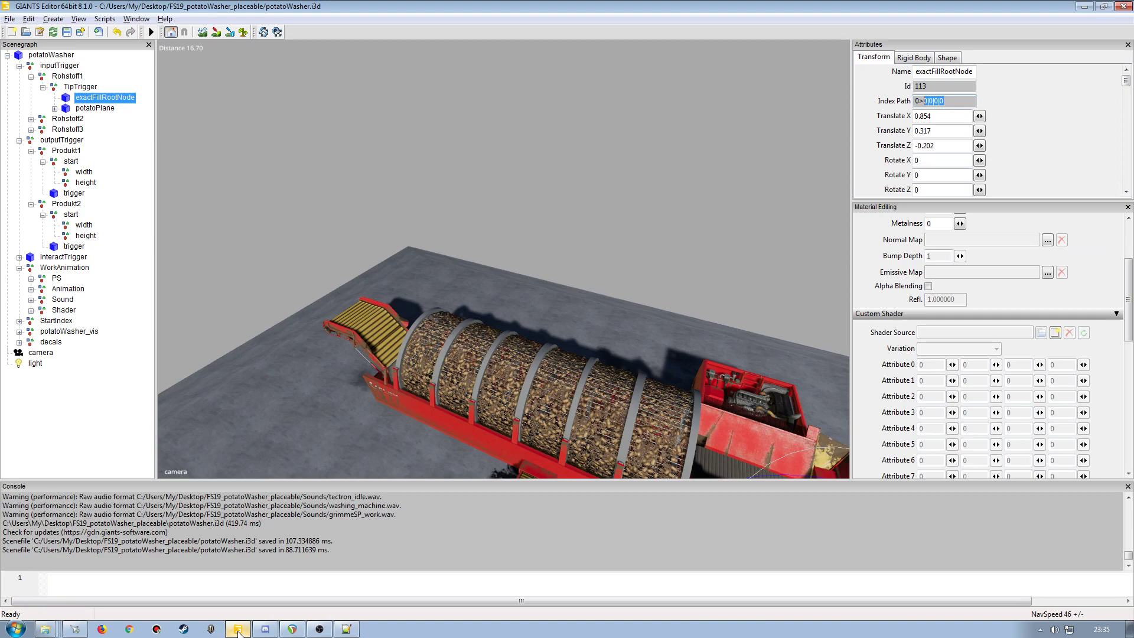
{"action": "left_click", "coordinate": [31, 119]}
{"action": "left_click", "coordinate": [43, 130]}
{"action": "left_click", "coordinate": [80, 141]}
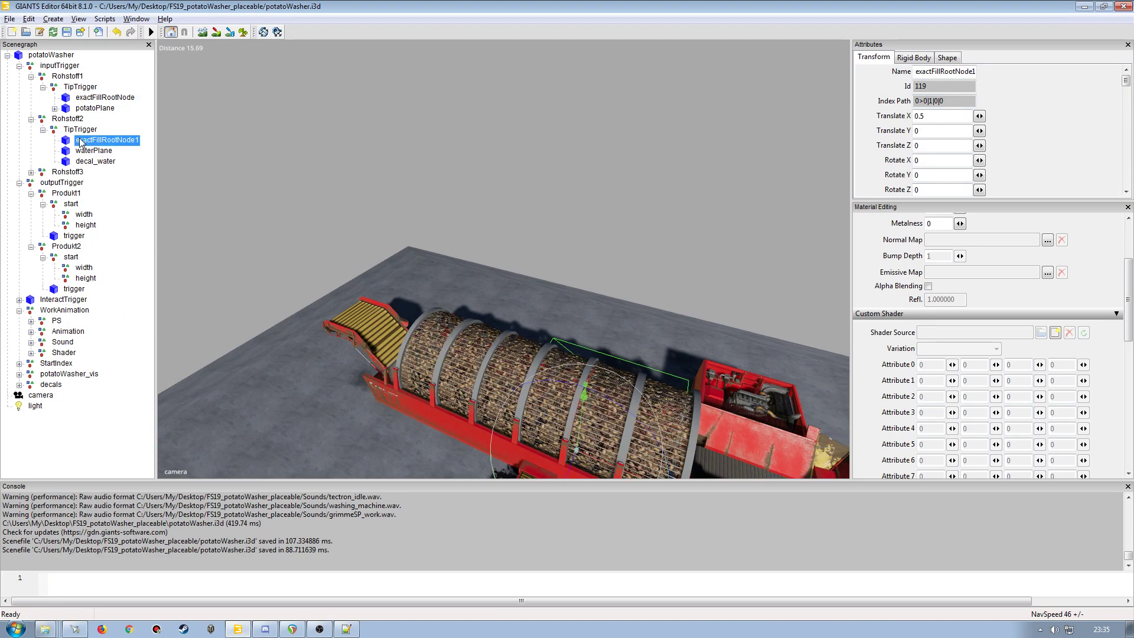
{"action": "left_click_drag", "start_coordinate": [960, 101], "coordinate": [924, 101]}
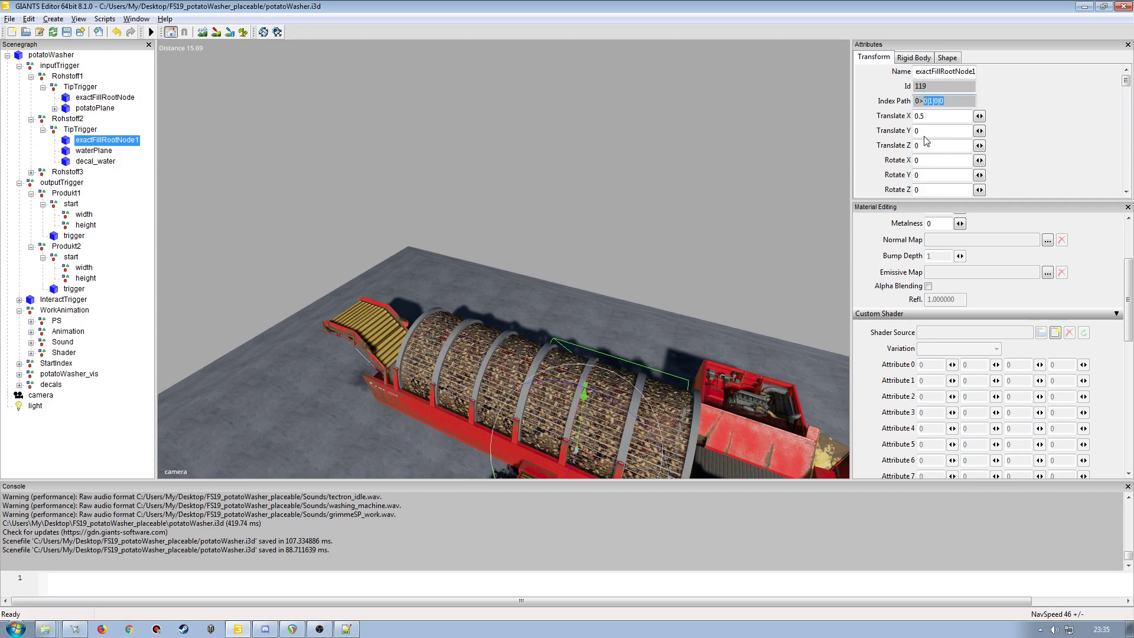
{"action": "left_click", "coordinate": [346, 629]}
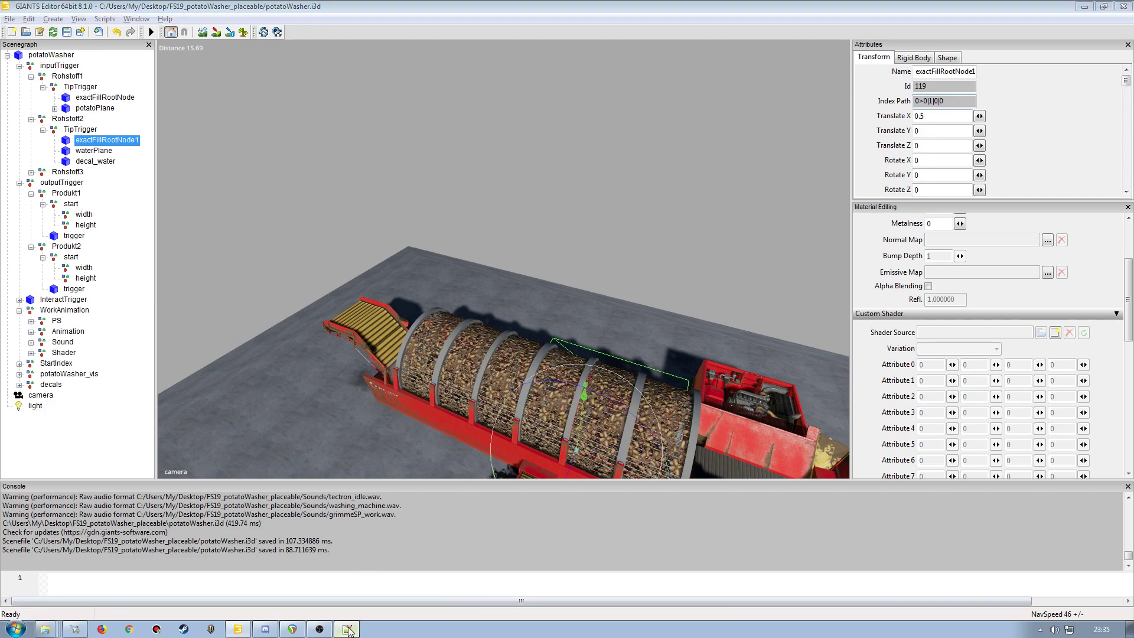
{"action": "left_click_drag", "start_coordinate": [473, 267], "coordinate": [426, 269]}
{"action": "key", "text": "ctrl+v"}
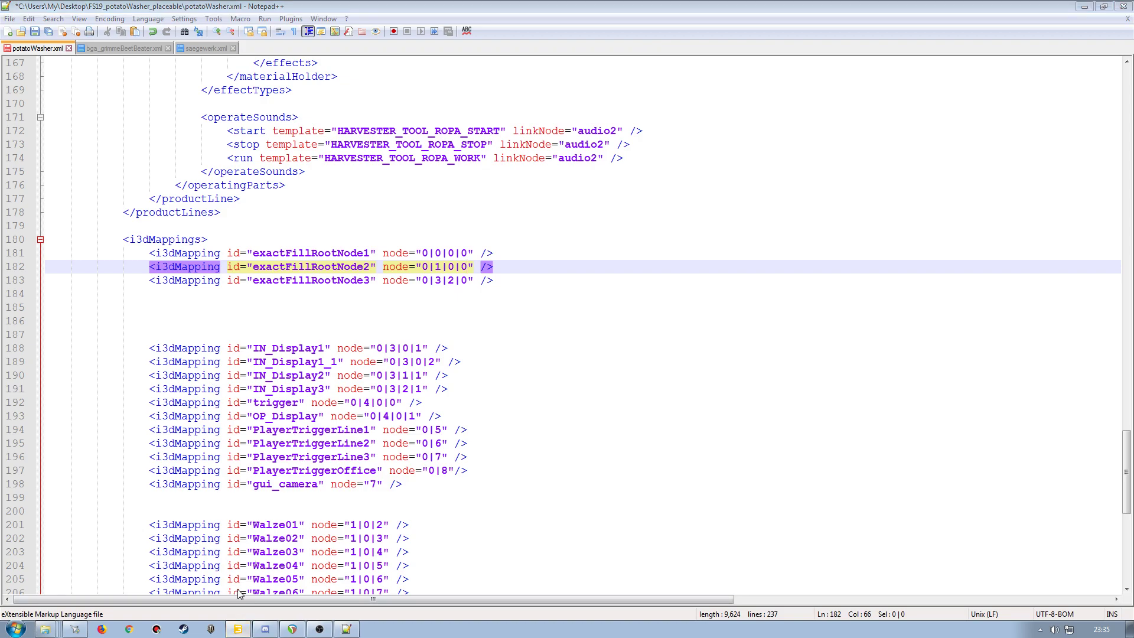
Step: Copy the index path 0|2|0|0 of Rohstoff3's fill root node in GIANTS Editor into the exactFillRootNode3 mapping's node value
{"action": "left_click", "coordinate": [238, 629]}
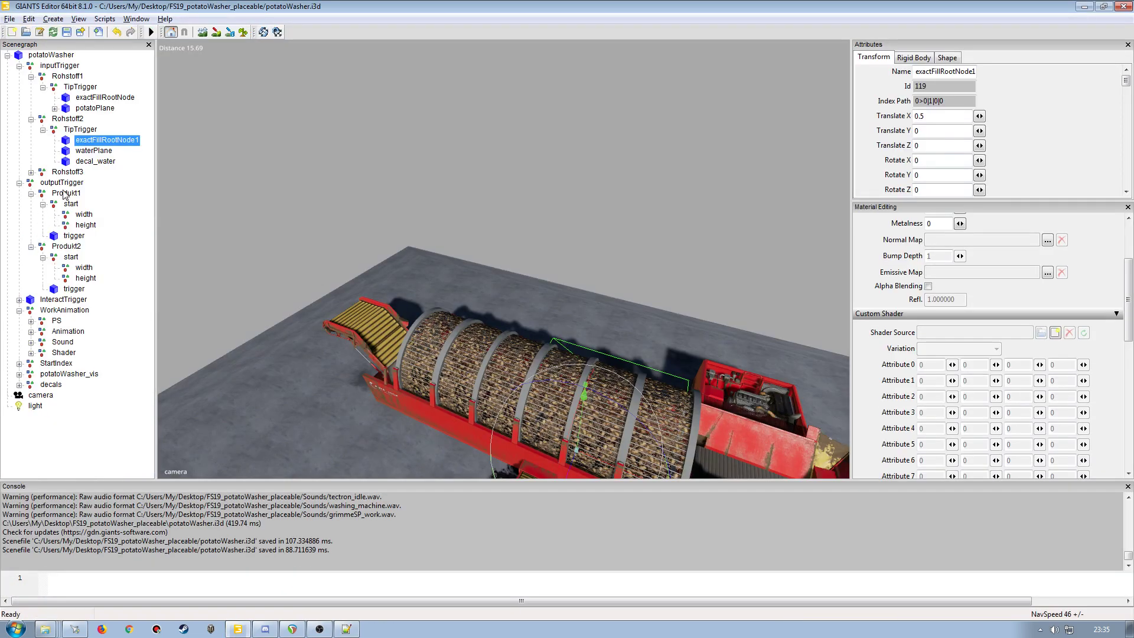
{"action": "left_click", "coordinate": [31, 172]}
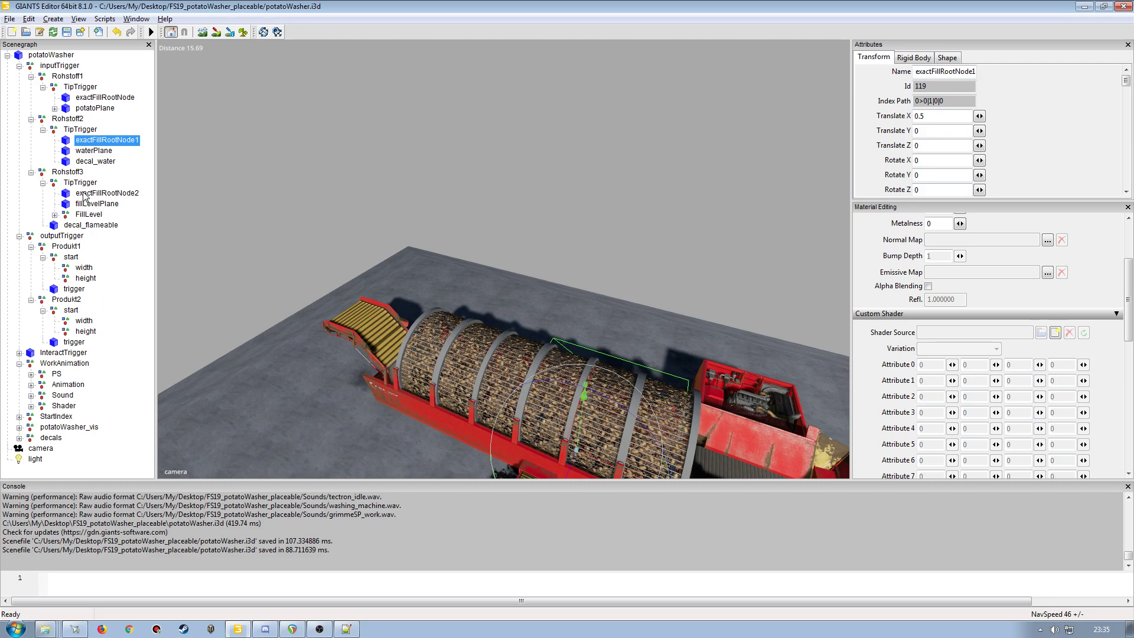
{"action": "left_click", "coordinate": [86, 194]}
{"action": "left_click_drag", "start_coordinate": [943, 101], "coordinate": [925, 101]}
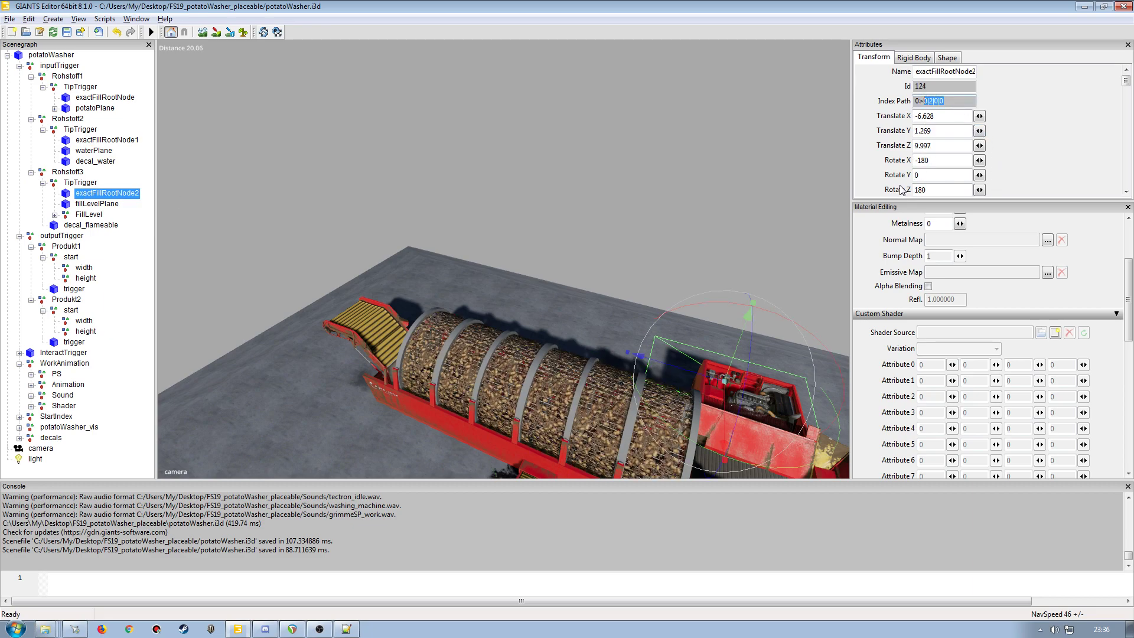
{"action": "left_click", "coordinate": [347, 629]}
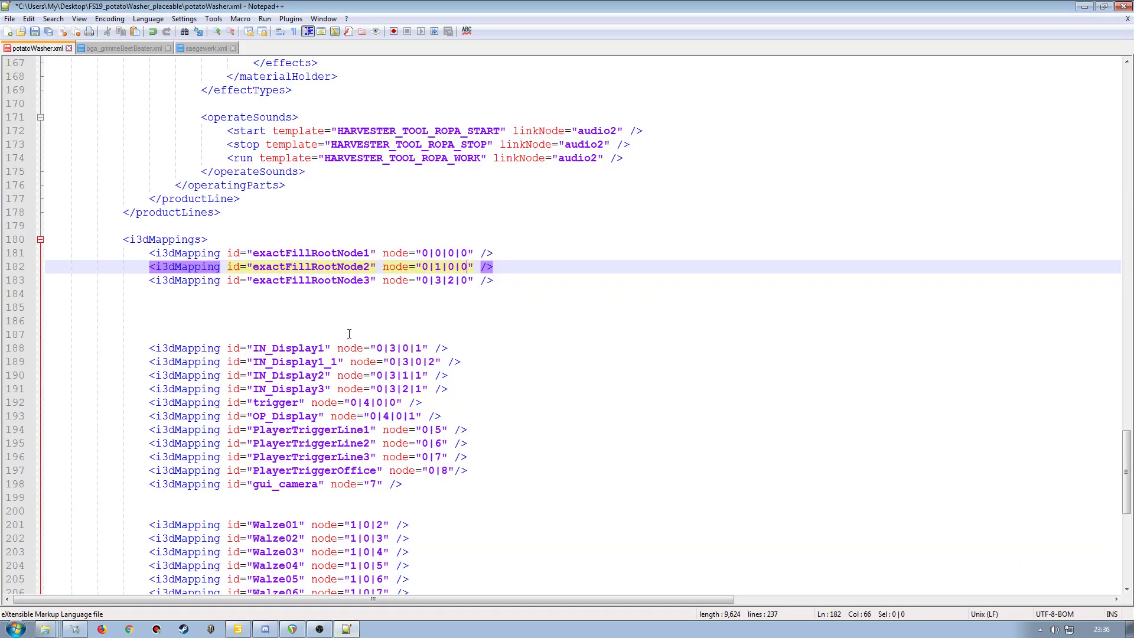
{"action": "left_click_drag", "start_coordinate": [468, 280], "coordinate": [422, 280]}
{"action": "key", "text": "ctrl+v"}
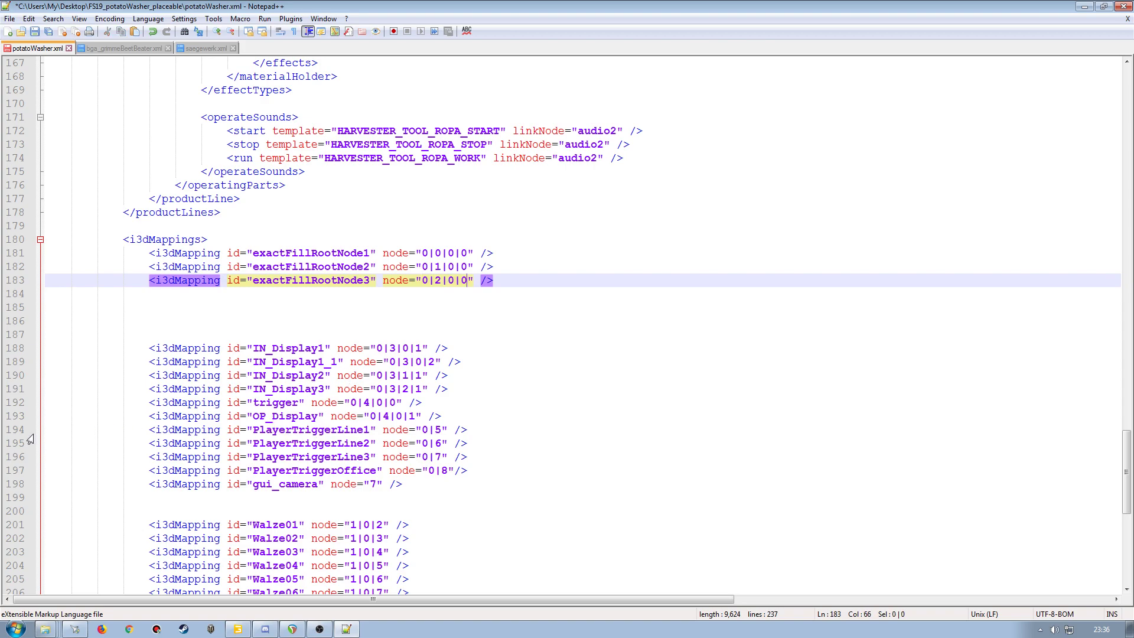
Step: Move the PlayerTriggerLine1 mapping below the exactFillRootNode entries, separated by a blank line, and shorten its id to PlayerTrigger
{"action": "left_click", "coordinate": [8, 432]}
{"action": "key", "text": "Delete"}
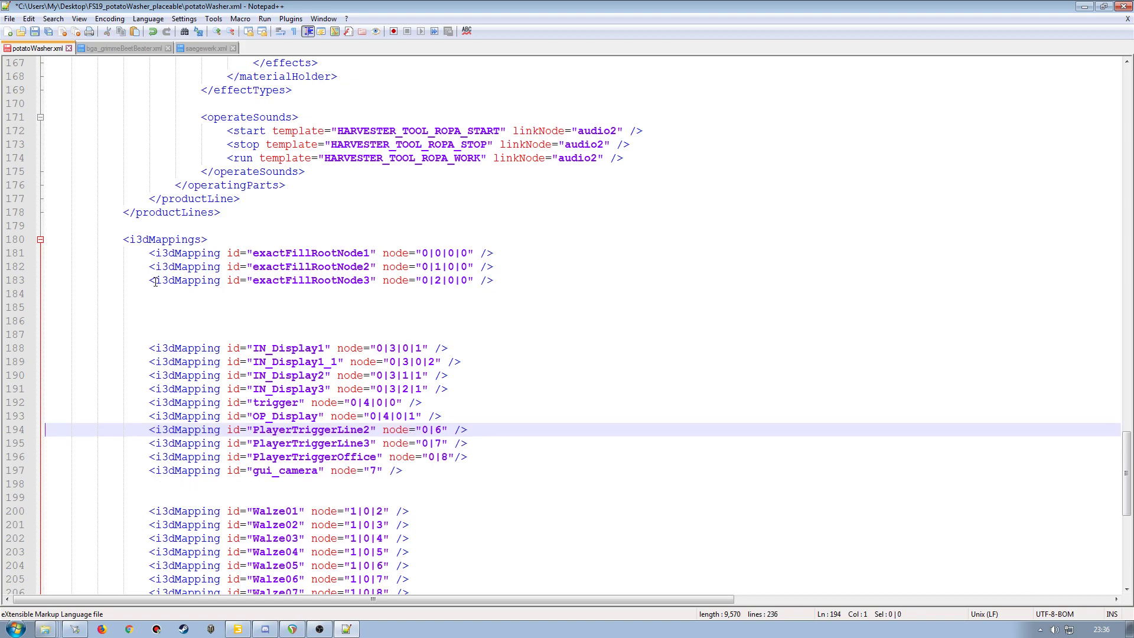
{"action": "left_click", "coordinate": [10, 301]}
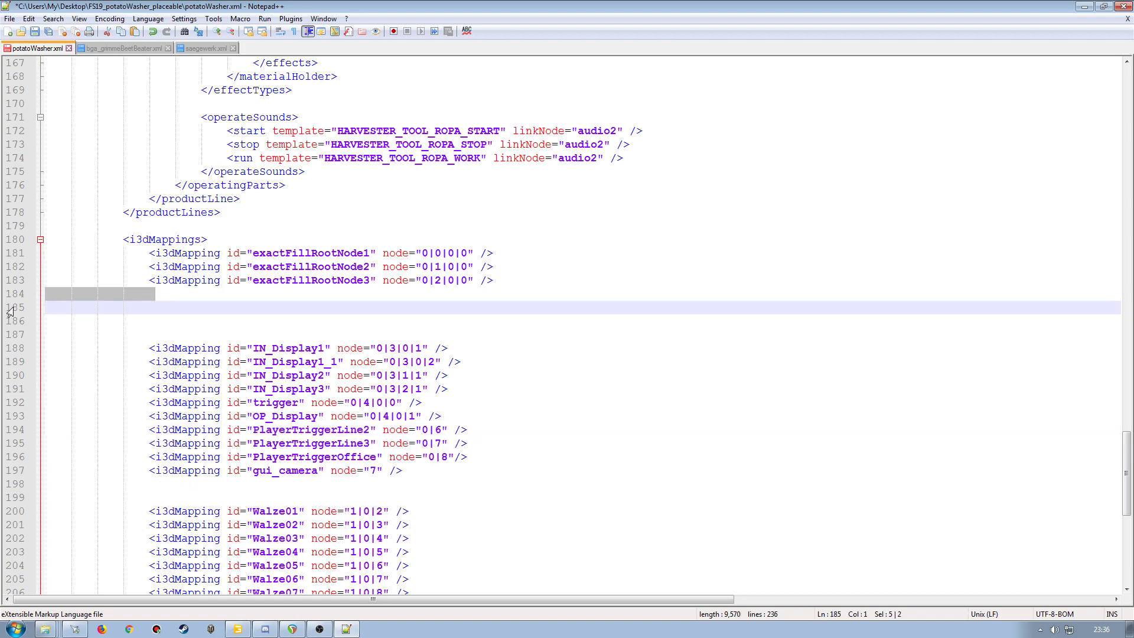
{"action": "left_click", "coordinate": [11, 307]}
{"action": "key", "text": "ctrl+v"}
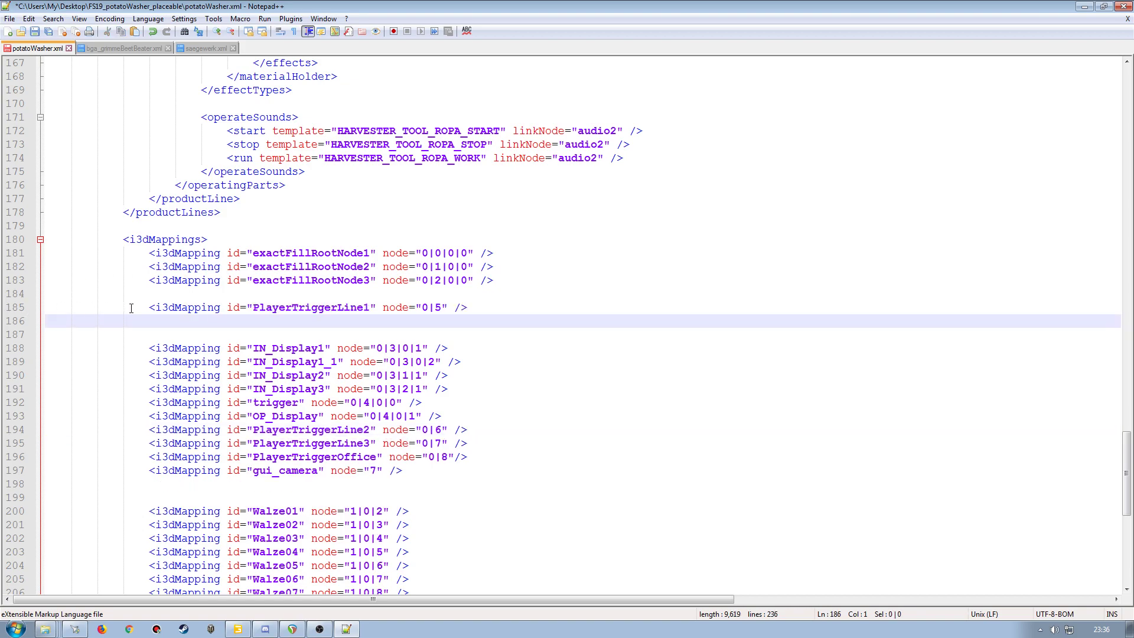
{"action": "left_click", "coordinate": [335, 305]}
{"action": "key", "text": "Delete"}
{"action": "key", "text": "Delete"}
{"action": "key", "text": "Delete"}
{"action": "key", "text": "Delete"}
{"action": "key", "text": "Delete"}
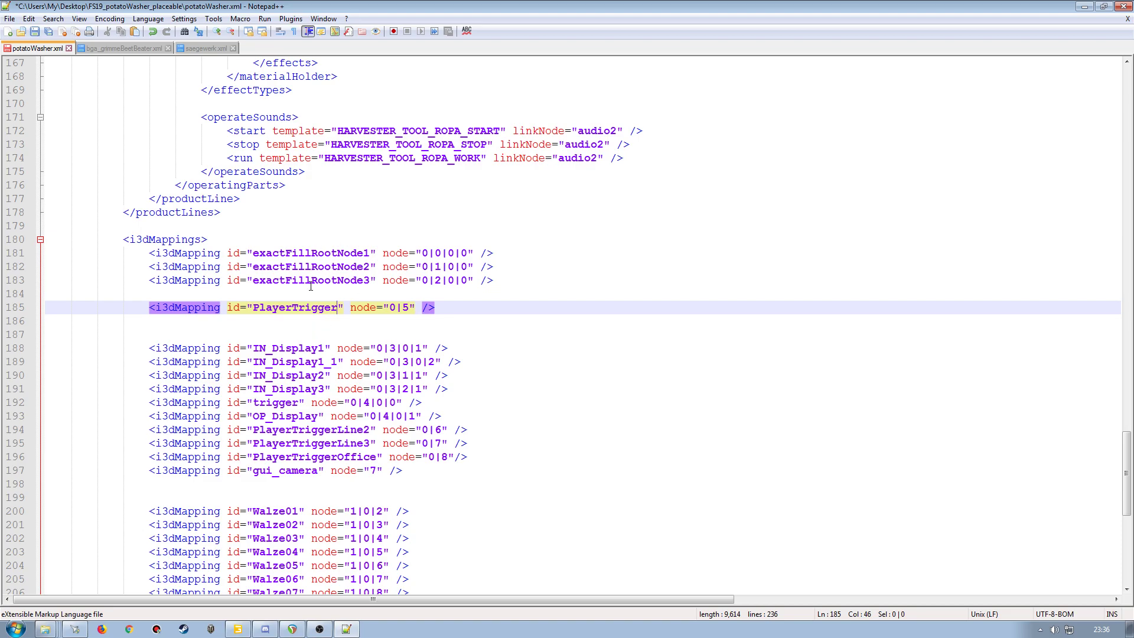
Step: Rename the three fill root mapping ids to exactFillRootNode, exactFillRootNode1 and exactFillRootNode2, matching the registered unloading triggers
{"action": "scroll", "coordinate": [339, 340], "scroll_direction": "up", "scroll_amount": 11}
{"action": "scroll", "coordinate": [339, 340], "scroll_direction": "up", "scroll_amount": 9}
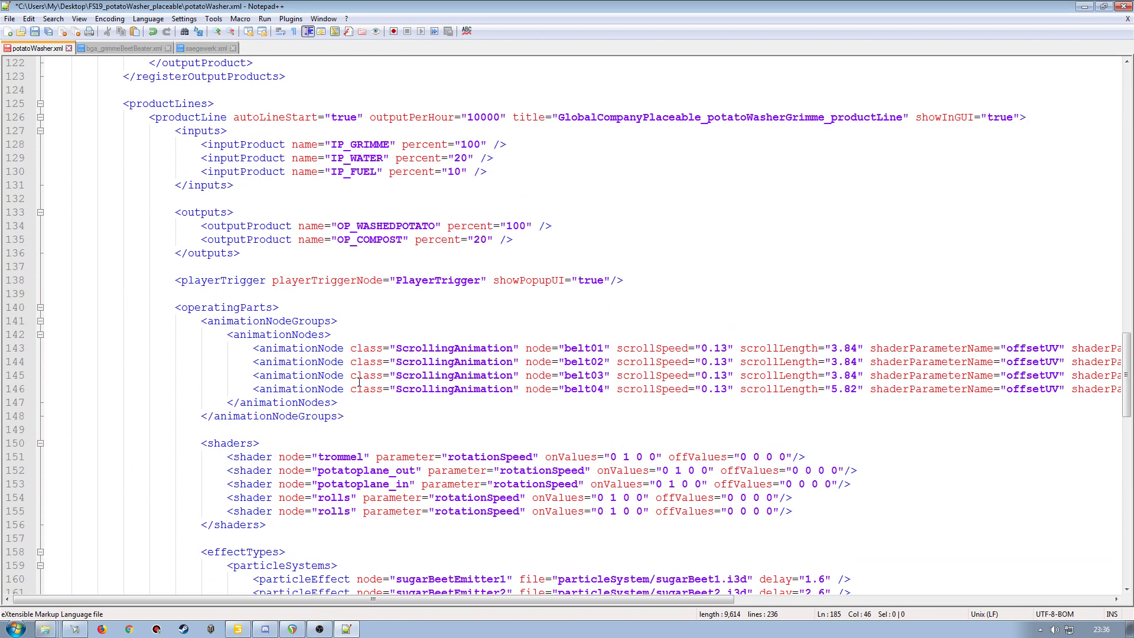
{"action": "scroll", "coordinate": [358, 209], "scroll_direction": "up", "scroll_amount": 20}
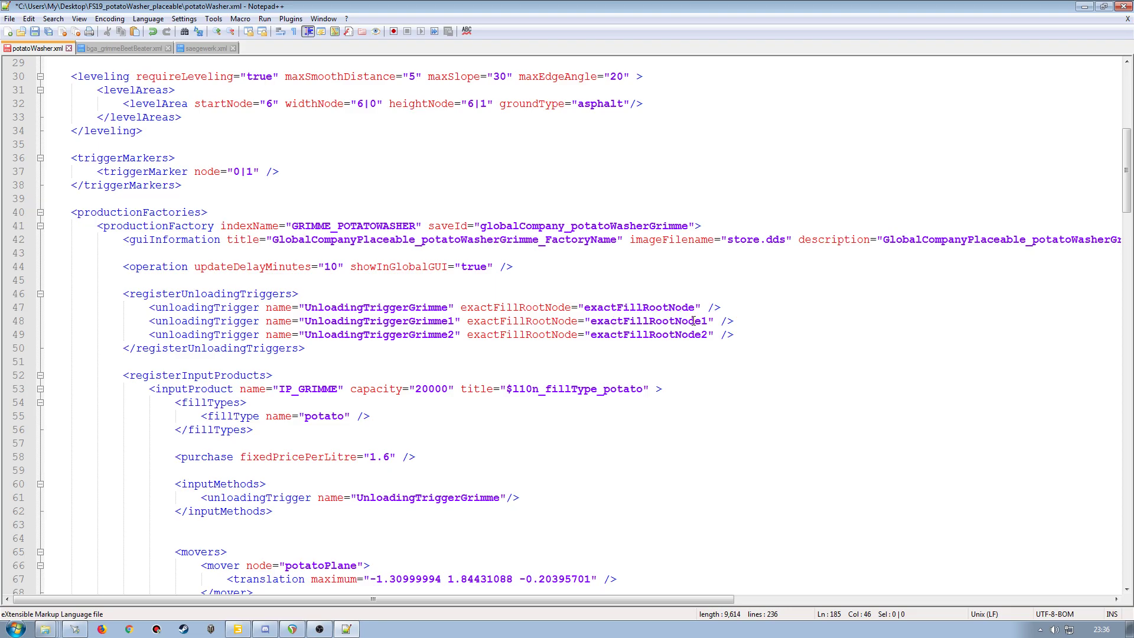
{"action": "scroll", "coordinate": [372, 460], "scroll_direction": "down", "scroll_amount": 20}
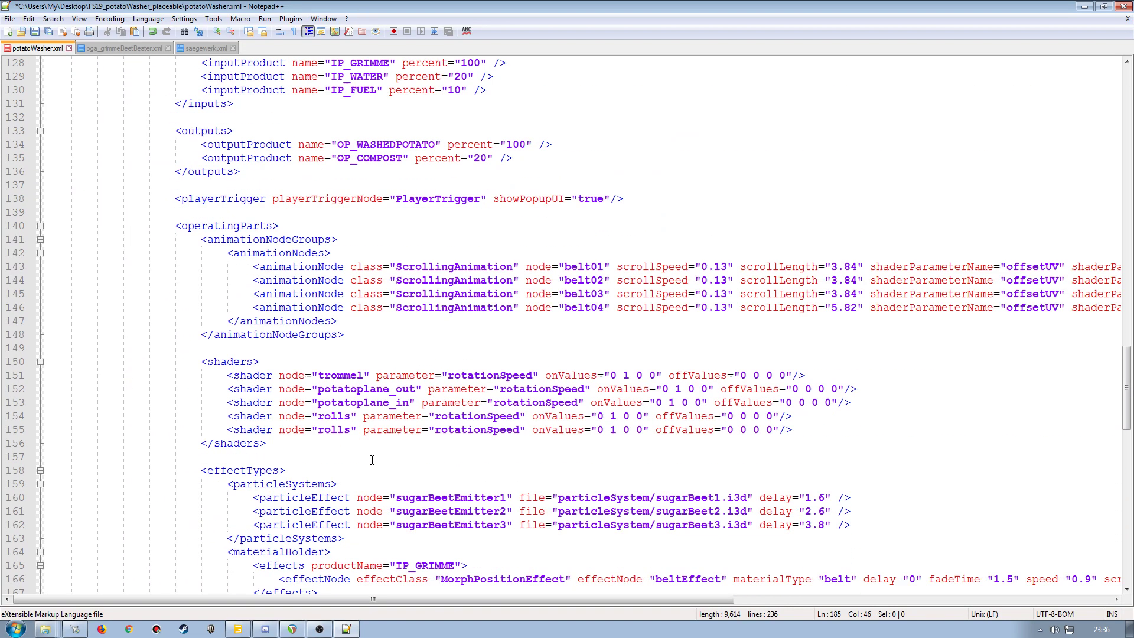
{"action": "scroll", "coordinate": [372, 460], "scroll_direction": "down", "scroll_amount": 13}
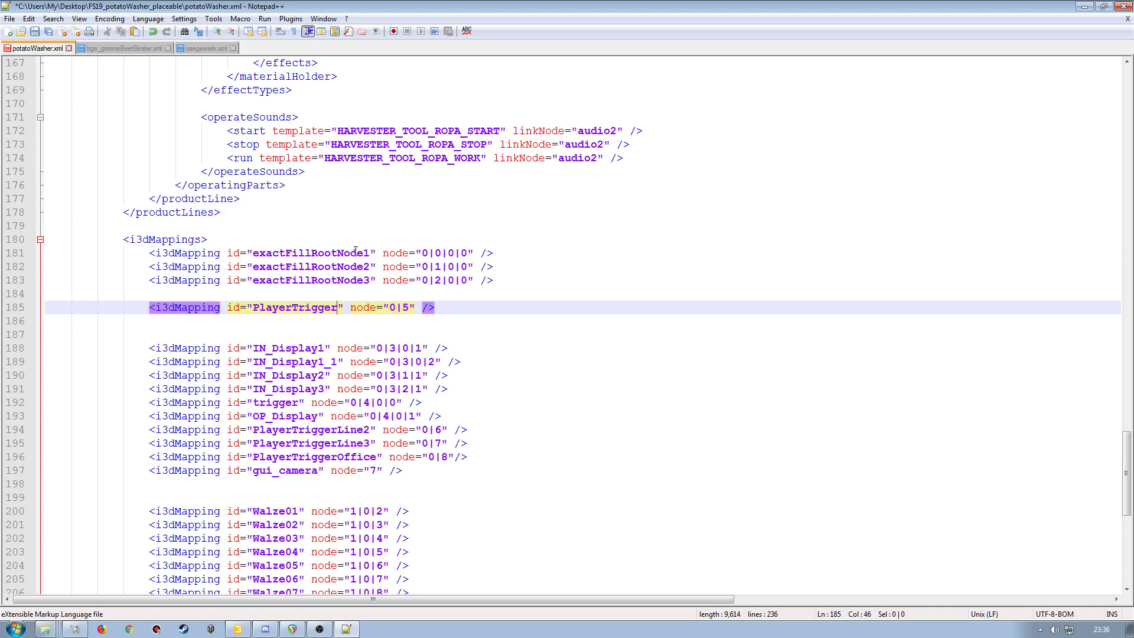
{"action": "left_click", "coordinate": [368, 252]}
{"action": "key", "text": "BackSpace"}
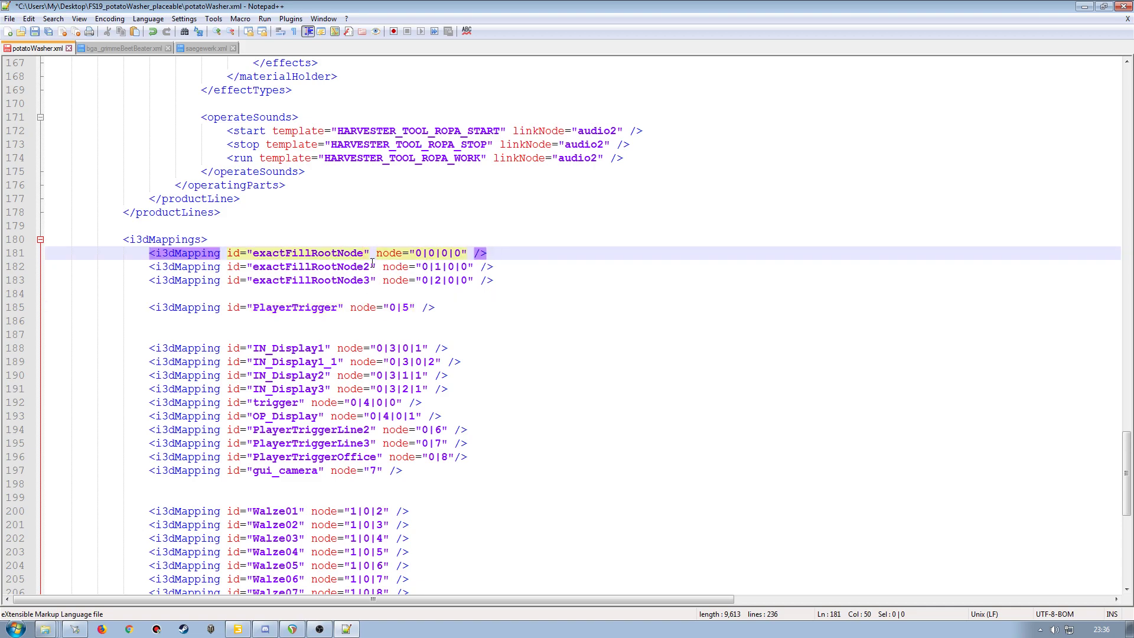
{"action": "double_click", "coordinate": [367, 266]}
{"action": "type", "text": "exactFillRootNode"}
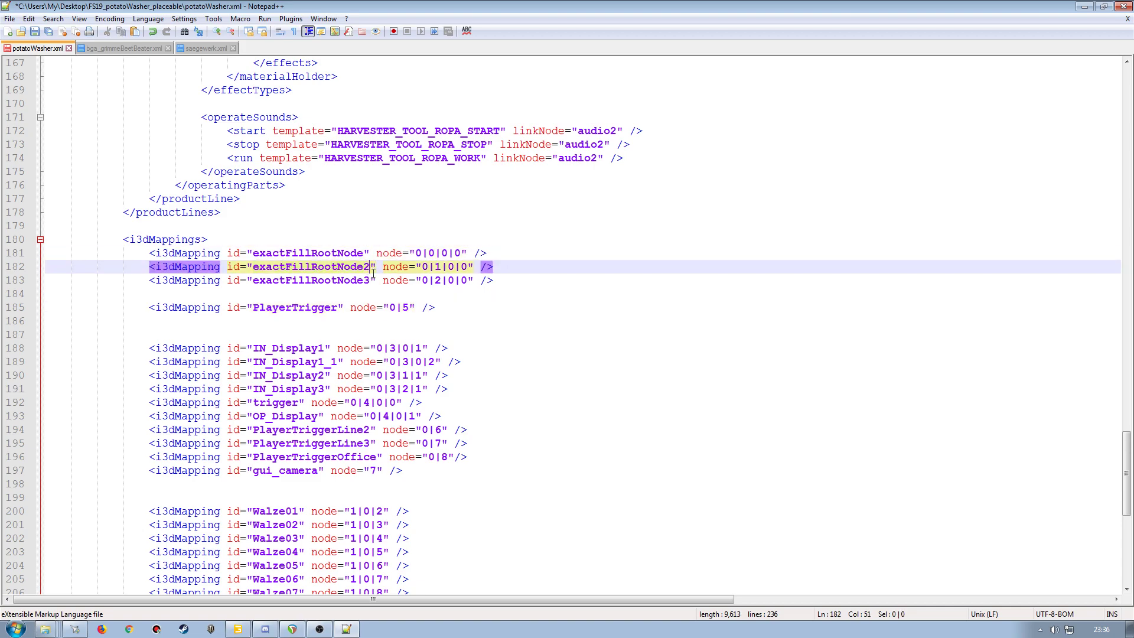
{"action": "type", "text": "1"}
{"action": "key", "text": "Down"}
{"action": "key", "text": "BackSpace"}
{"action": "type", "text": "2"}
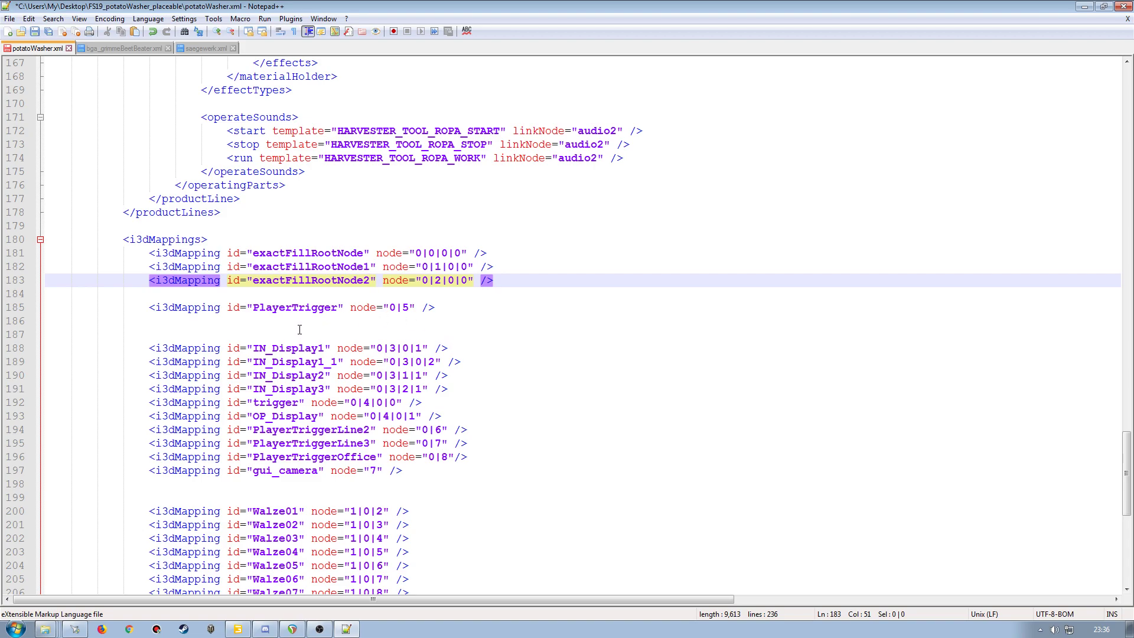
Step: Look up the InteractTrigger's index path in GIANTS Editor and set the PlayerTrigger mapping's node to 2 in potatoWasher.xml
{"action": "key", "text": "alt+Tab"}
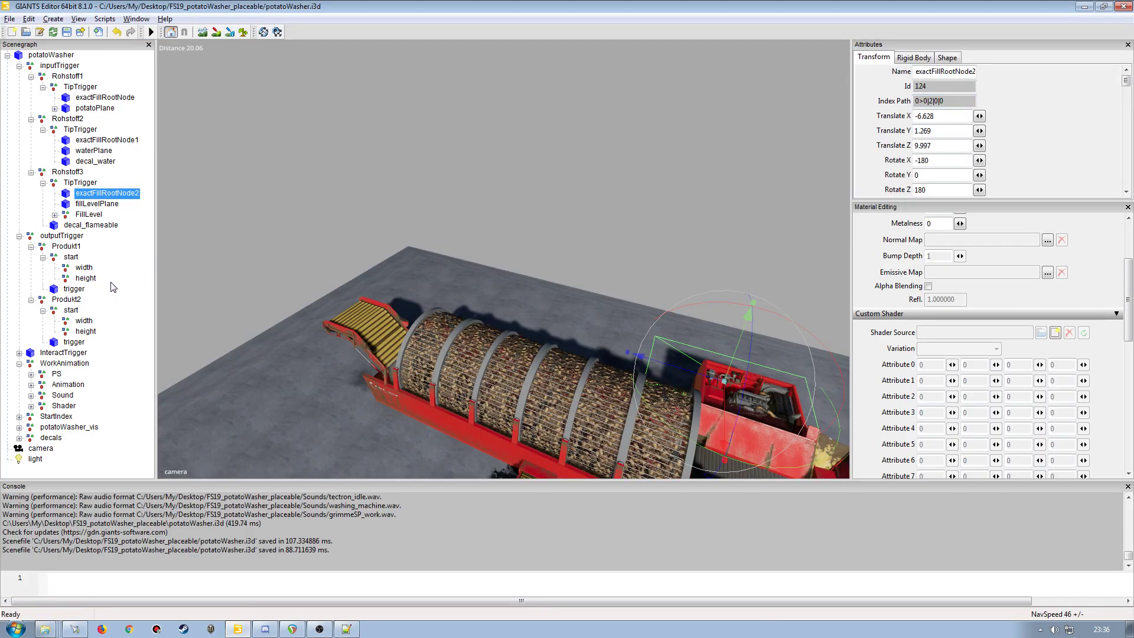
{"action": "left_click", "coordinate": [66, 355]}
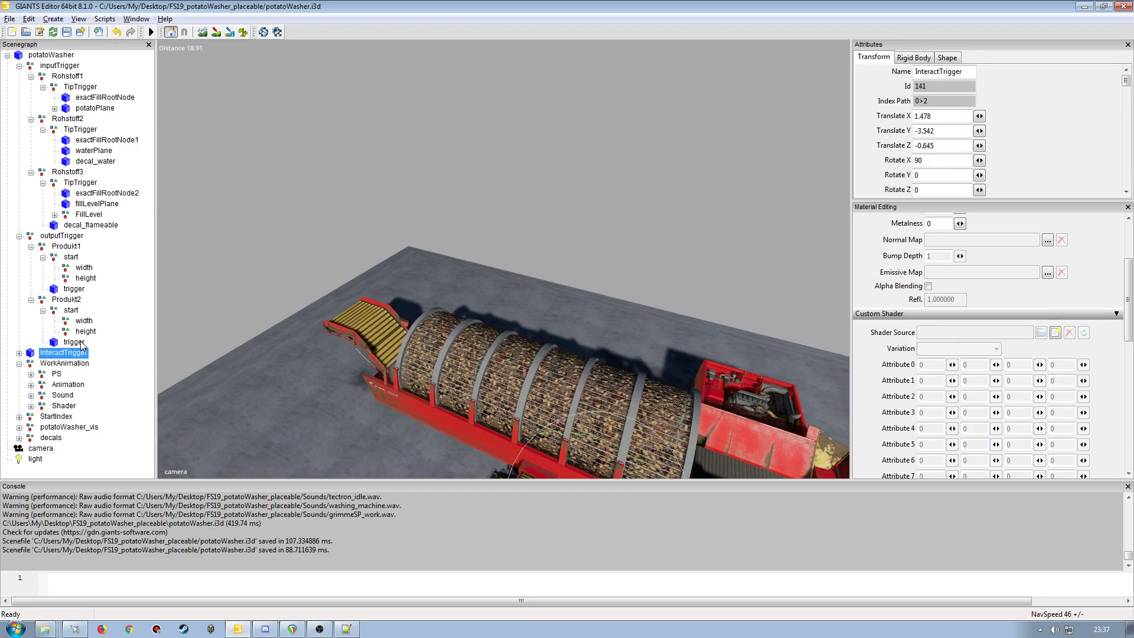
{"action": "left_click", "coordinate": [19, 353]}
{"action": "left_click", "coordinate": [20, 353]}
{"action": "left_click", "coordinate": [346, 629]}
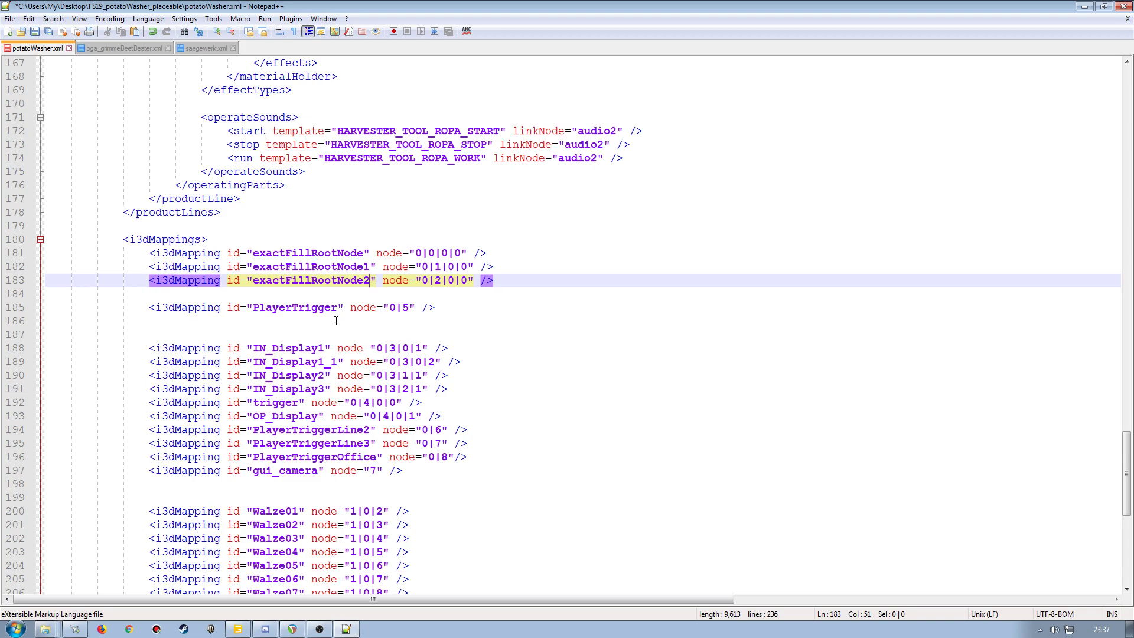
{"action": "left_click_drag", "start_coordinate": [415, 307], "coordinate": [390, 308]}
{"action": "type", "text": "2"}
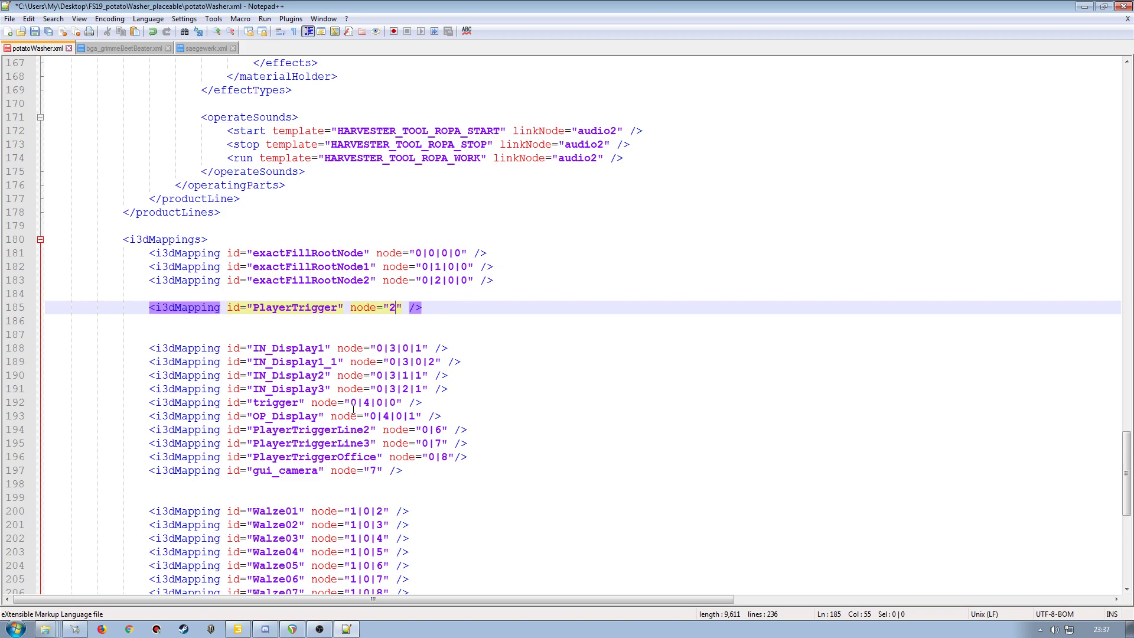
Step: Switch to GIANTS Editor, collapse the inputTrigger and outputTrigger groups in the scenegraph and clear the selection
{"action": "left_click", "coordinate": [239, 630]}
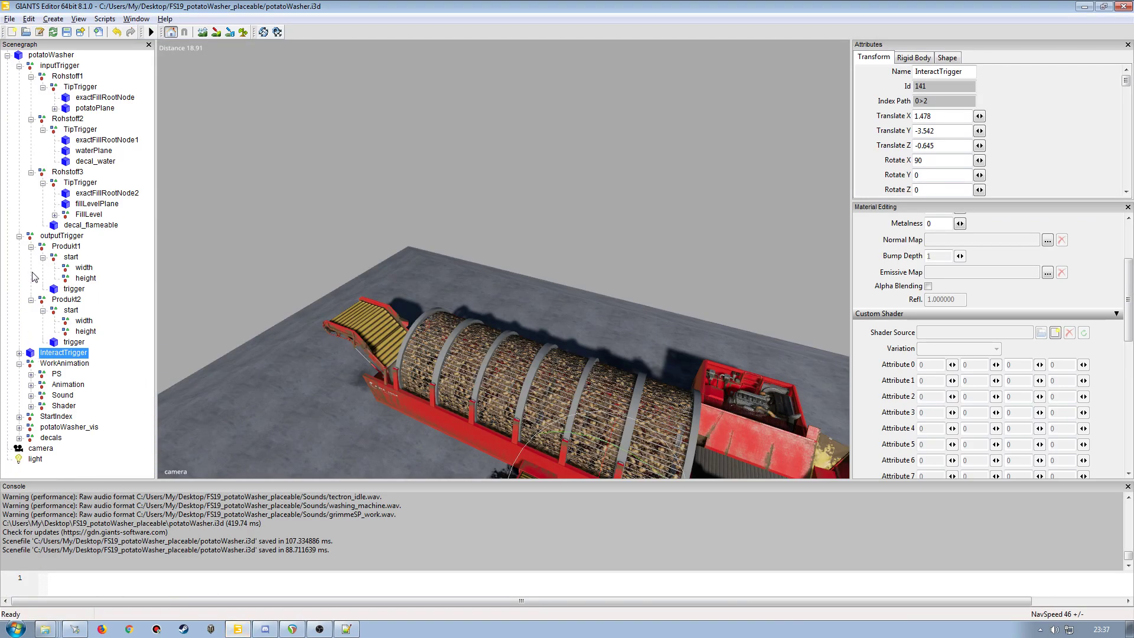
{"action": "left_click", "coordinate": [19, 236]}
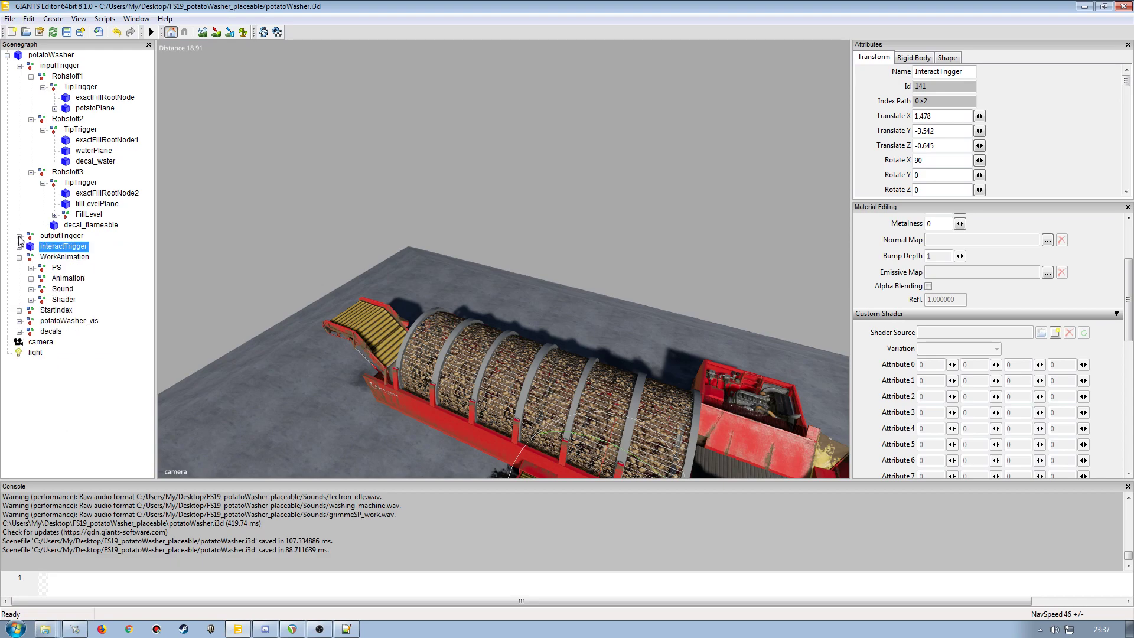
{"action": "left_click", "coordinate": [30, 172]}
{"action": "left_click", "coordinate": [31, 119]}
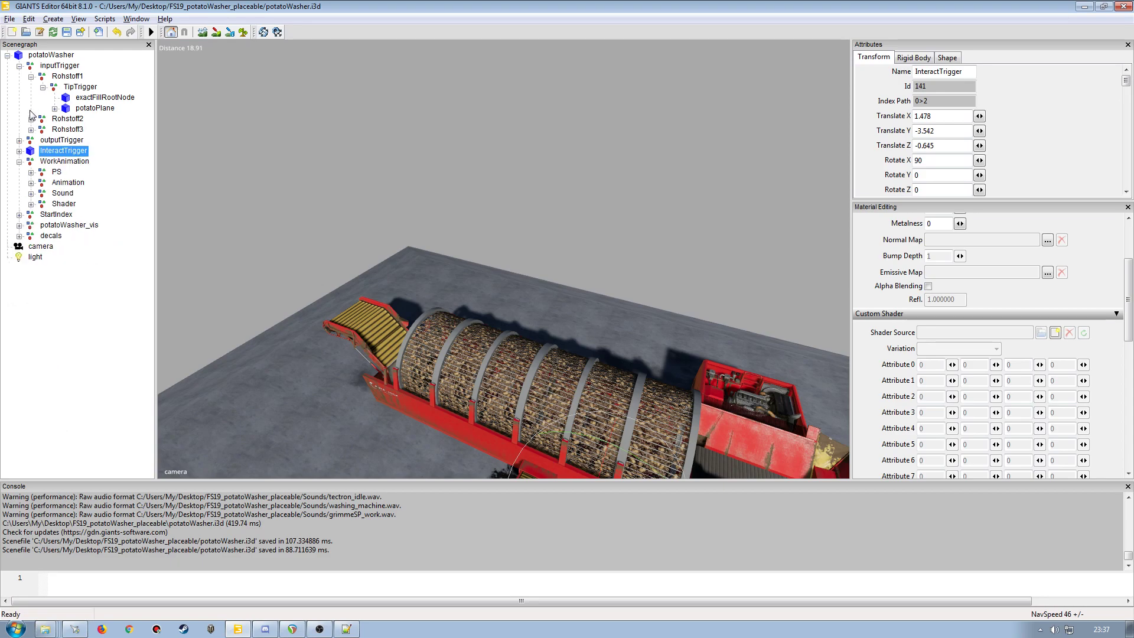
{"action": "left_click", "coordinate": [19, 65]}
{"action": "left_click", "coordinate": [54, 89]}
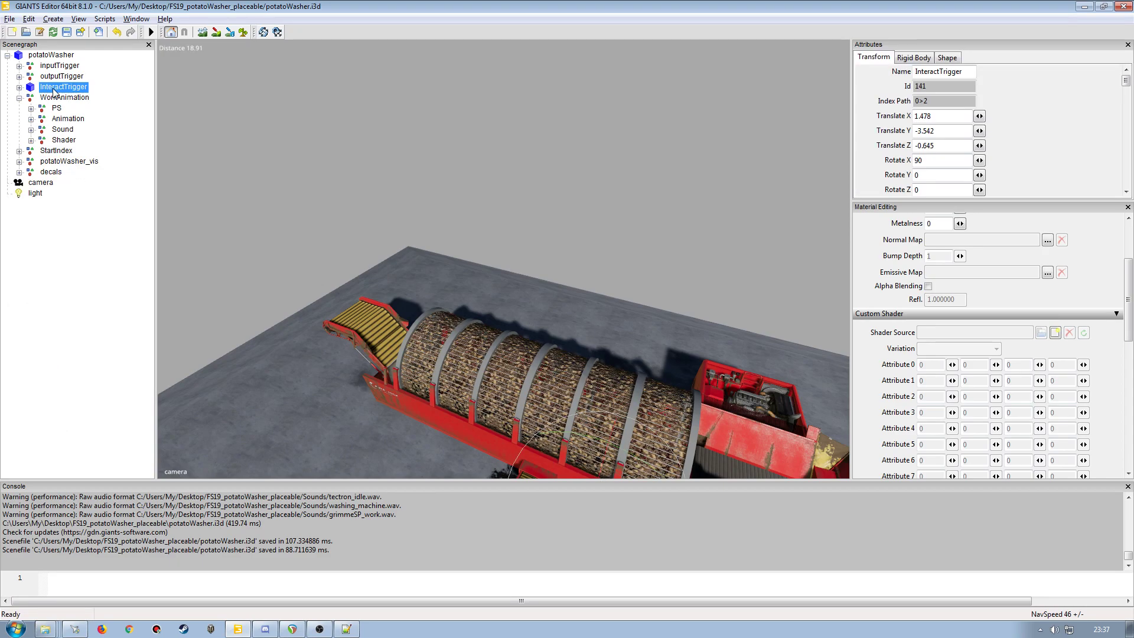
{"action": "left_click", "coordinate": [56, 319]}
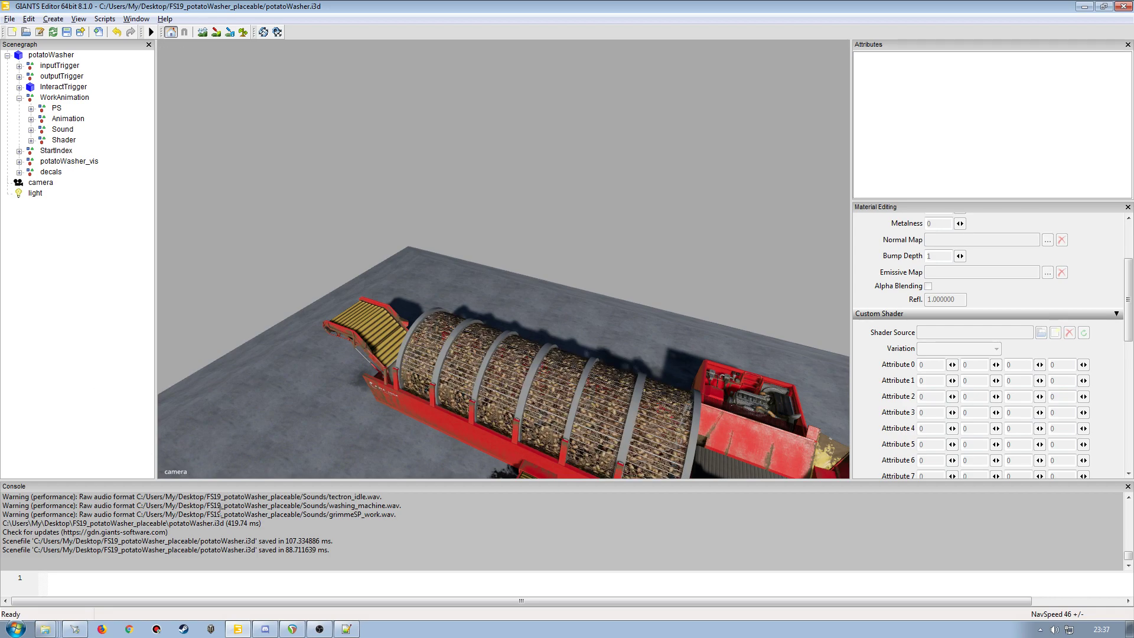
Step: Switch back to potatoWasher.xml in Notepad++ and delete the mappings IN_Display1, IN_Display1_1, IN_Display2 and IN_Display3
{"action": "left_click", "coordinate": [346, 629]}
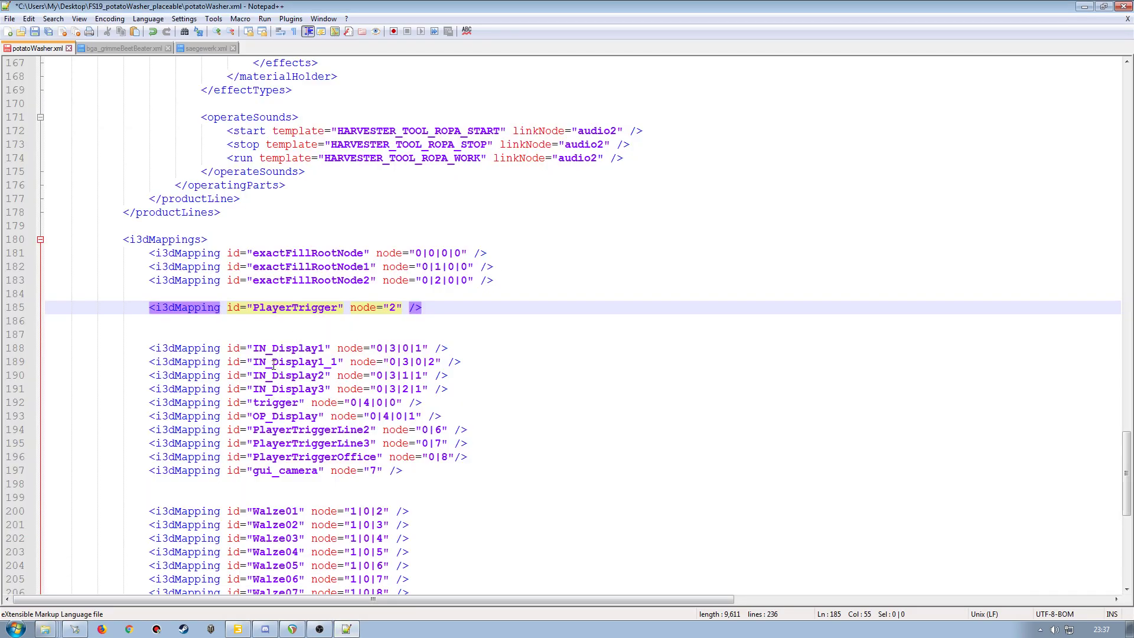
{"action": "left_click", "coordinate": [8, 348]}
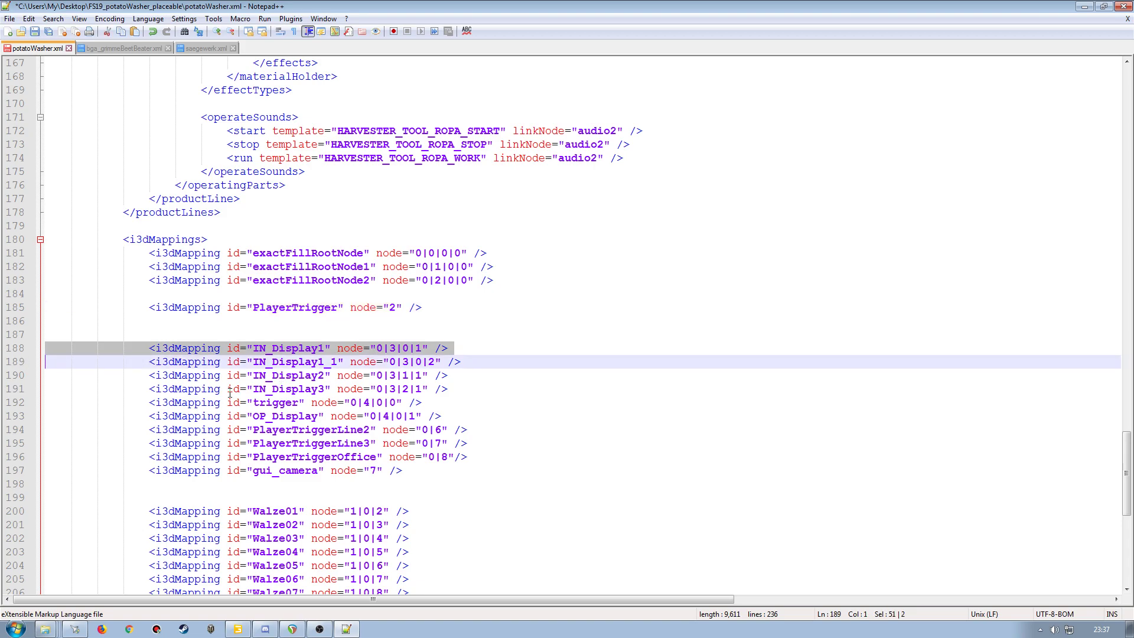
{"action": "left_click", "coordinate": [9, 389], "text": "shift"}
{"action": "key", "text": "Delete"}
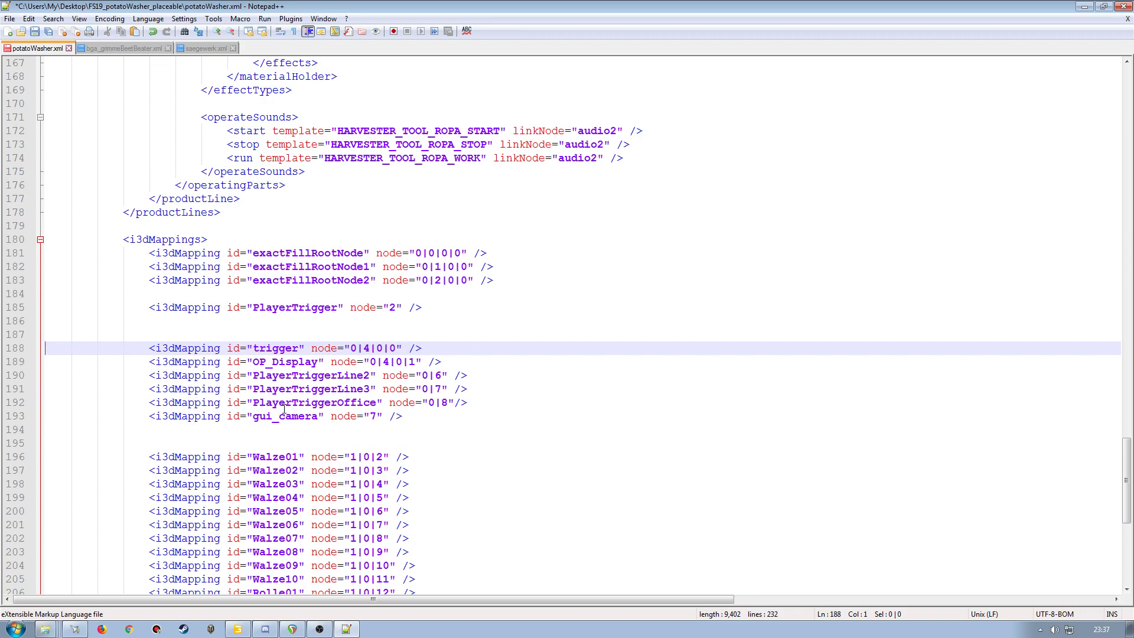
Step: Delete the OP_Display, PlayerTriggerLine2, PlayerTriggerLine3 and PlayerTriggerOffice mappings from the i3dMappings block
{"action": "left_click", "coordinate": [11, 361]}
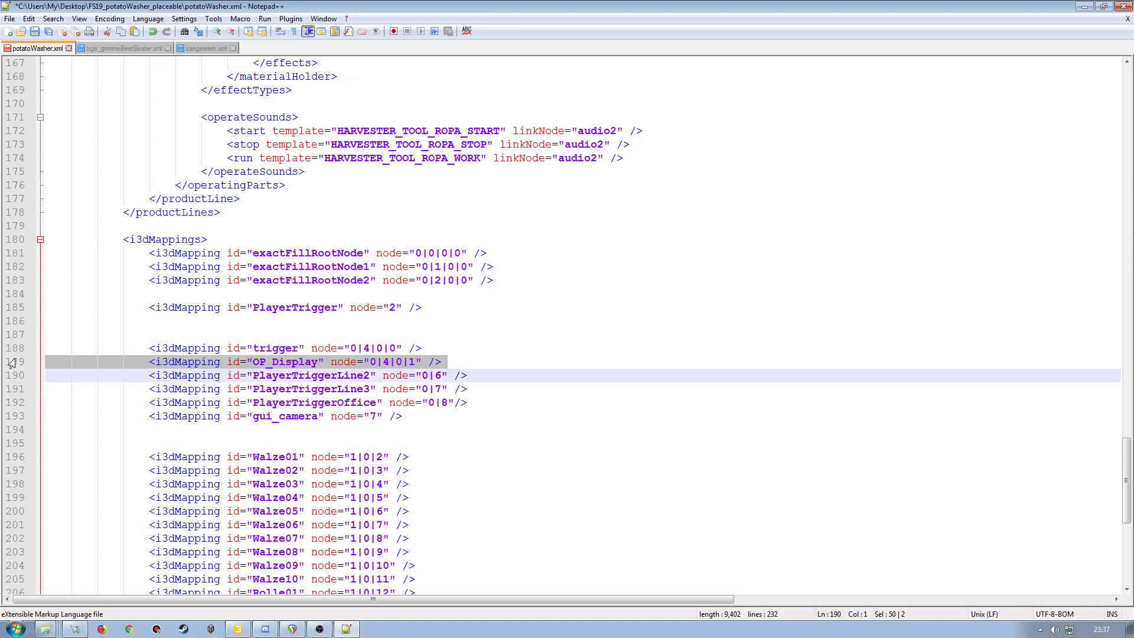
{"action": "key", "text": "Delete"}
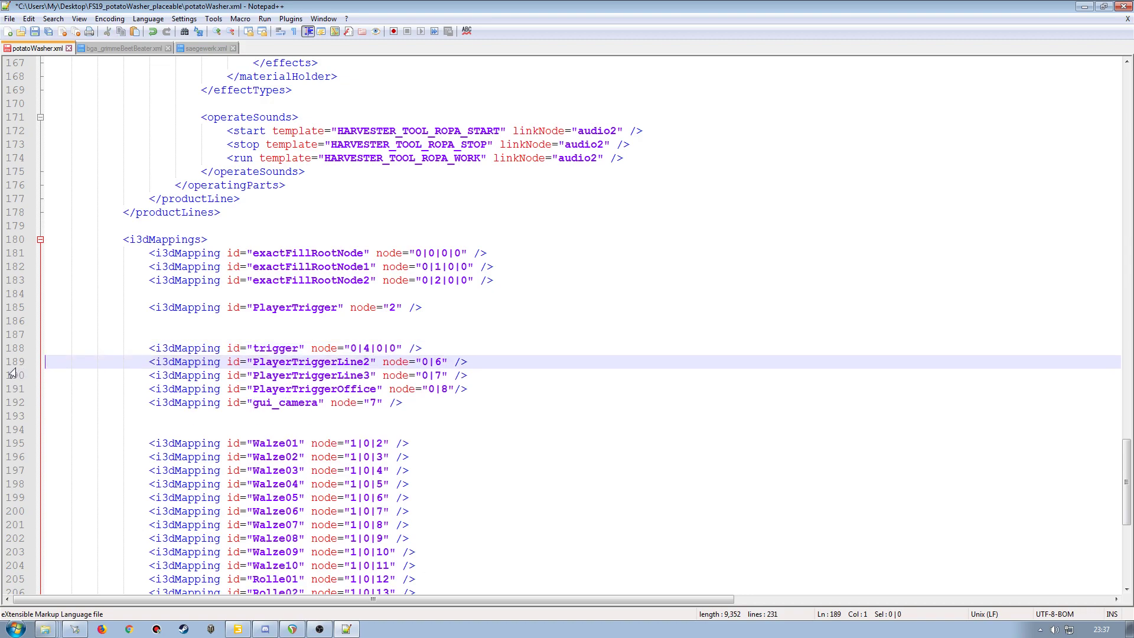
{"action": "left_click", "coordinate": [11, 365]}
{"action": "key", "text": "Delete"}
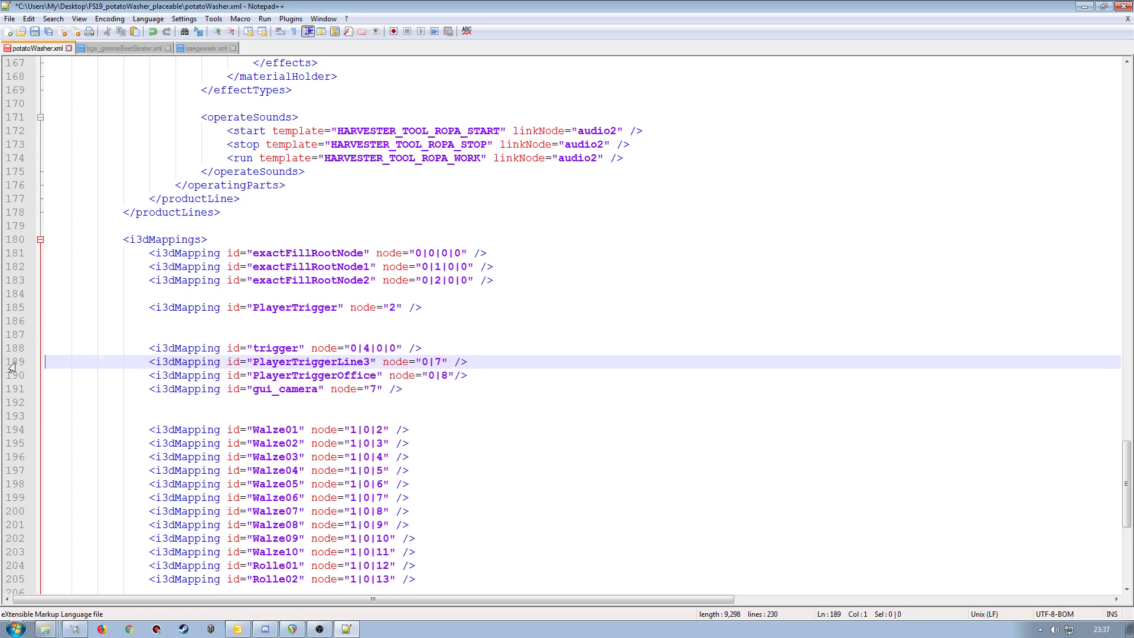
{"action": "left_click", "coordinate": [12, 365]}
{"action": "key", "text": "Delete"}
{"action": "left_click", "coordinate": [12, 365]}
{"action": "key", "text": "Delete"}
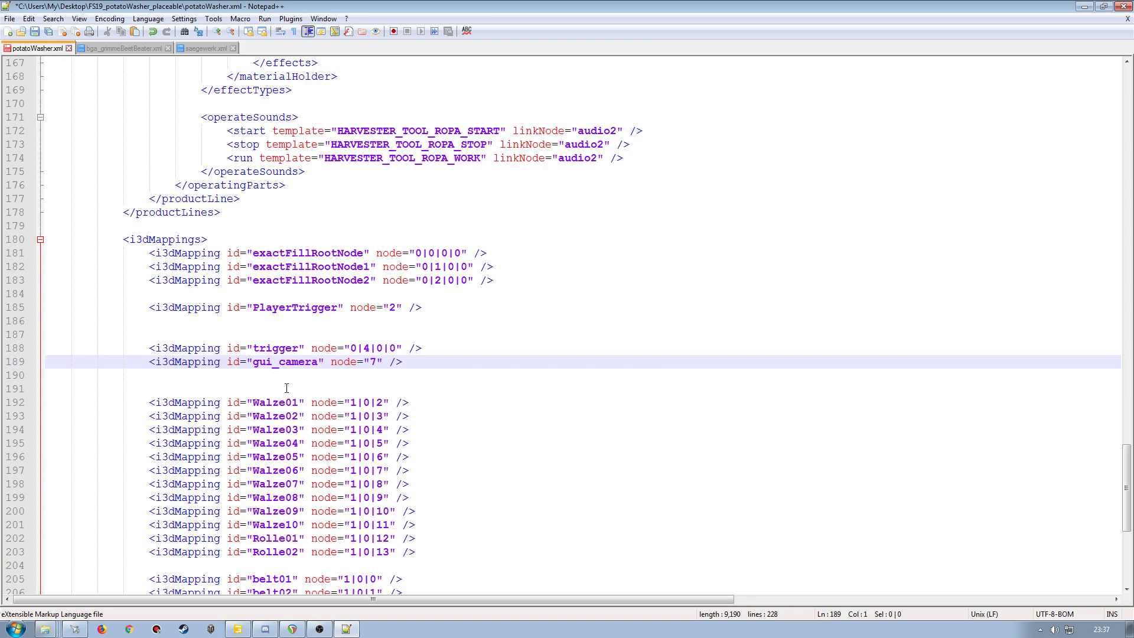
Step: Set the vehicleInteractionTrigger of the OP_COMPOST output's dynamicHeap to interactionTriggerHeap1
{"action": "scroll", "coordinate": [287, 435], "scroll_direction": "down", "scroll_amount": 4}
{"action": "scroll", "coordinate": [286, 438], "scroll_direction": "up", "scroll_amount": 5}
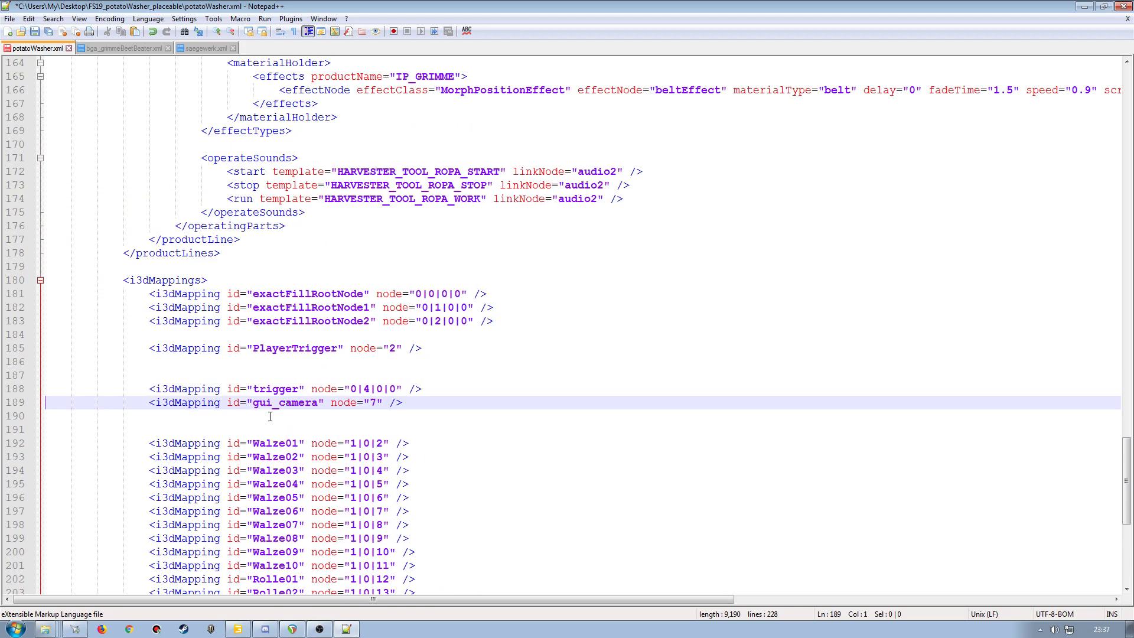
{"action": "scroll", "coordinate": [283, 437], "scroll_direction": "down", "scroll_amount": 9}
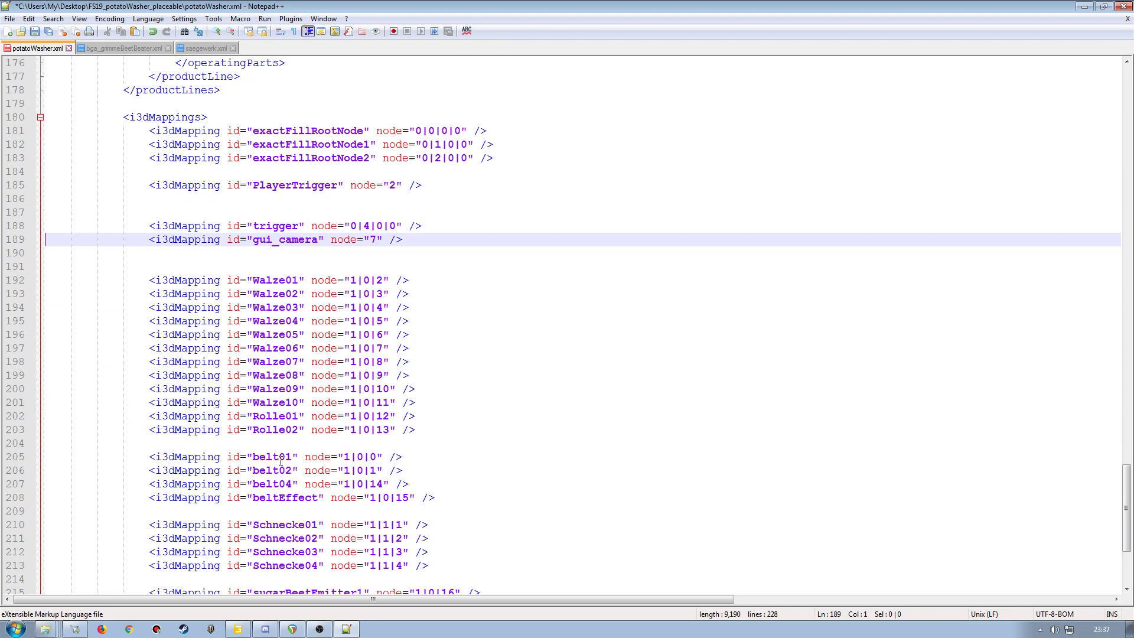
{"action": "scroll", "coordinate": [281, 461], "scroll_direction": "up", "scroll_amount": 9}
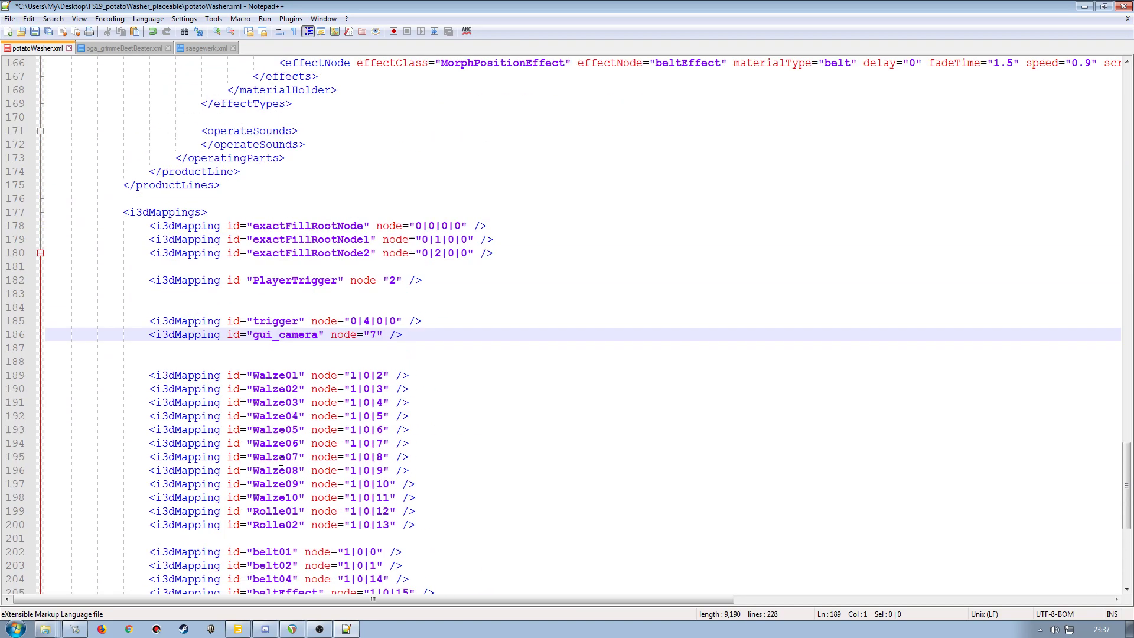
{"action": "scroll", "coordinate": [281, 461], "scroll_direction": "up", "scroll_amount": 12}
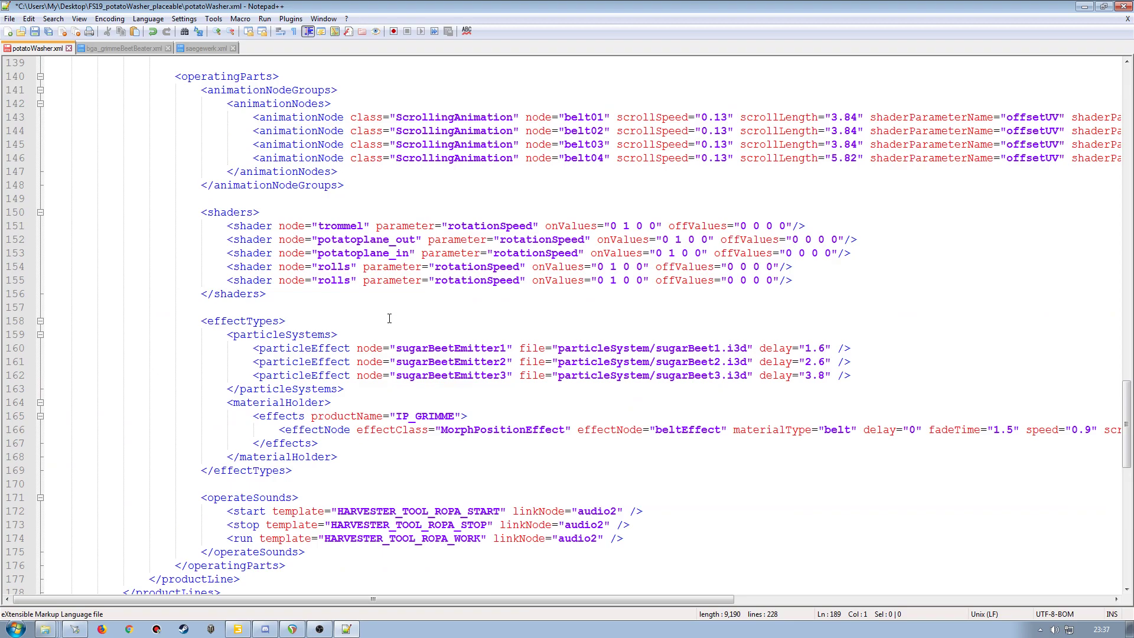
{"action": "scroll", "coordinate": [419, 307], "scroll_direction": "up", "scroll_amount": 6}
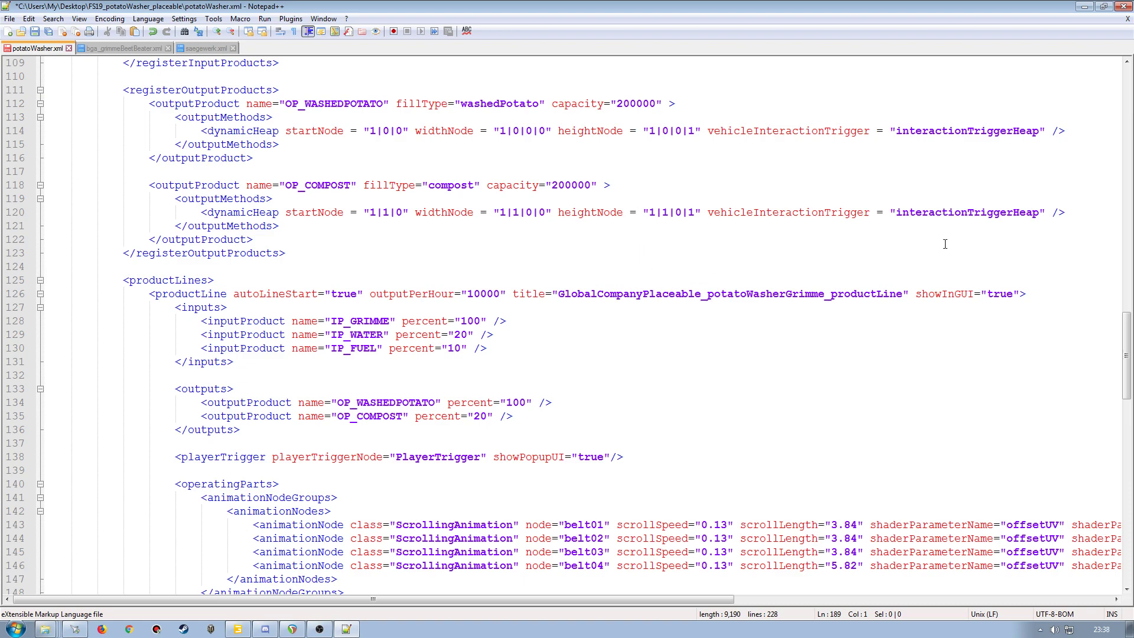
{"action": "left_click", "coordinate": [1040, 212]}
{"action": "type", "text": "1"}
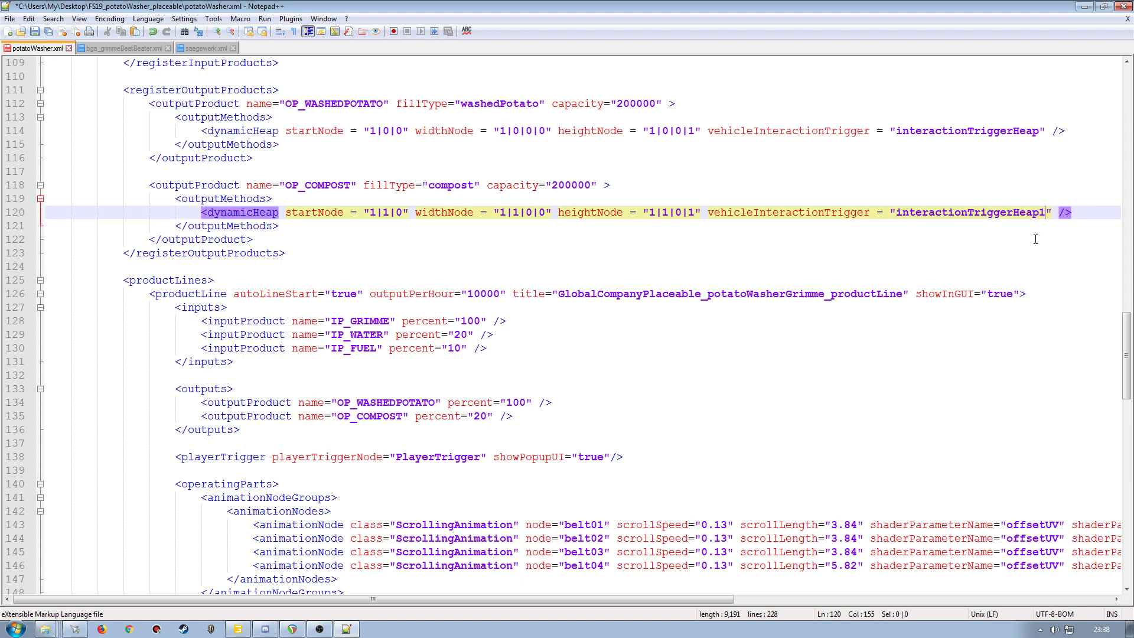
Step: Copy the OP_WASHEDPOTATO output's trigger name interactionTriggerHeap and use it as the id of the "trigger" i3dMapping
{"action": "double_click", "coordinate": [963, 130]}
{"action": "key", "text": "ctrl+c"}
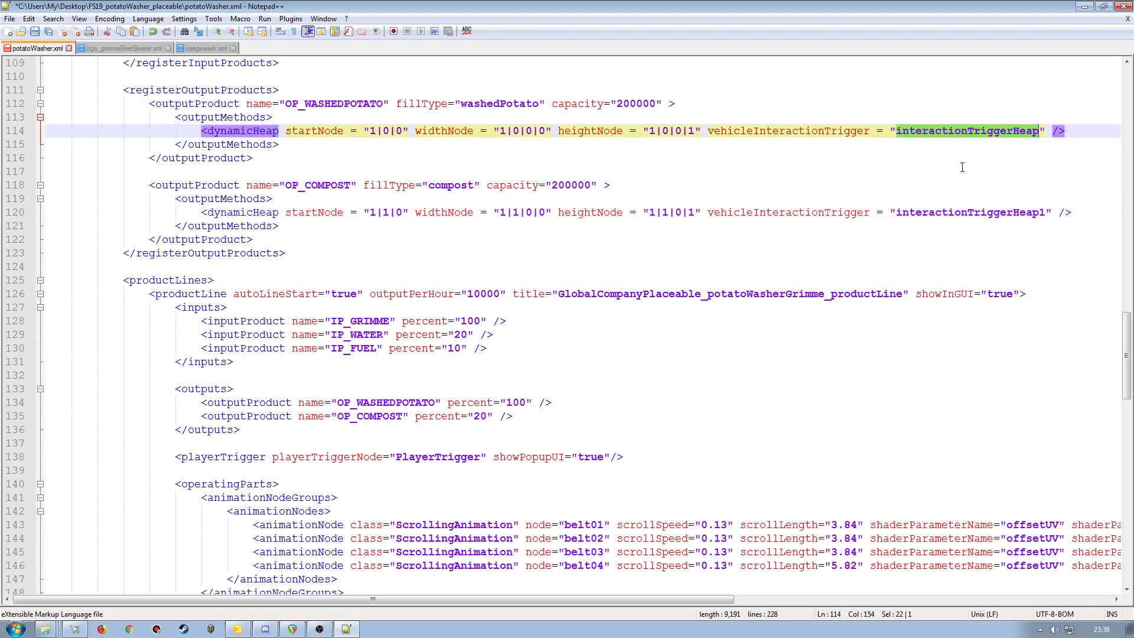
{"action": "scroll", "coordinate": [962, 167], "scroll_direction": "down", "scroll_amount": 20}
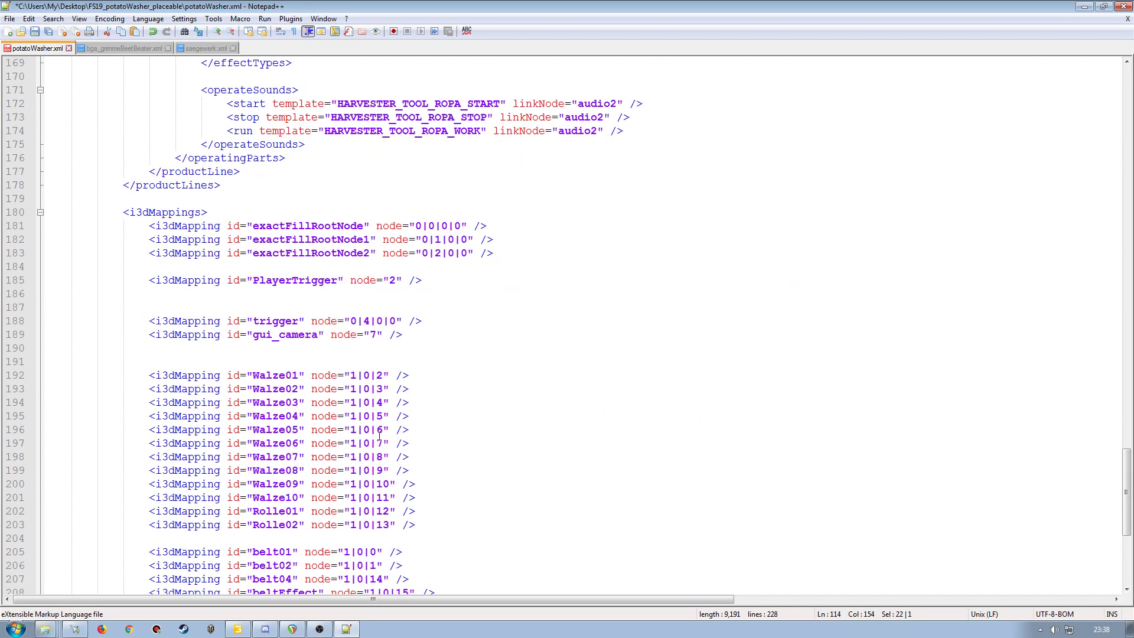
{"action": "double_click", "coordinate": [270, 321]}
{"action": "key", "text": "ctrl+v"}
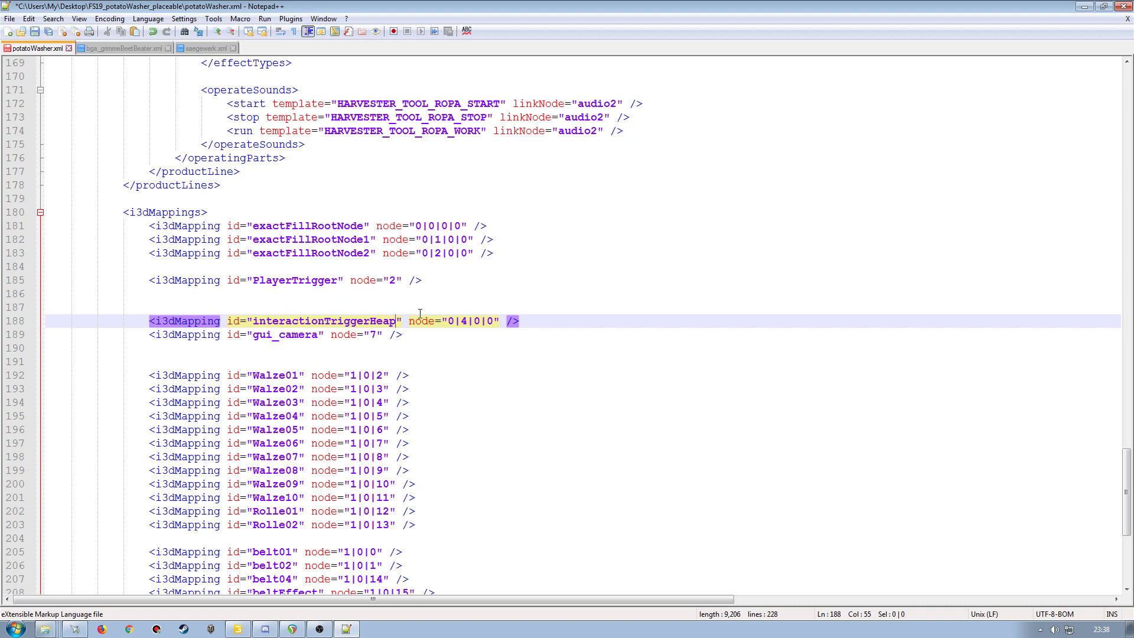
Step: Remove the extra blank line above the interactionTriggerHeap mapping and insert two blank lines between it and gui_camera
{"action": "left_click", "coordinate": [423, 281]}
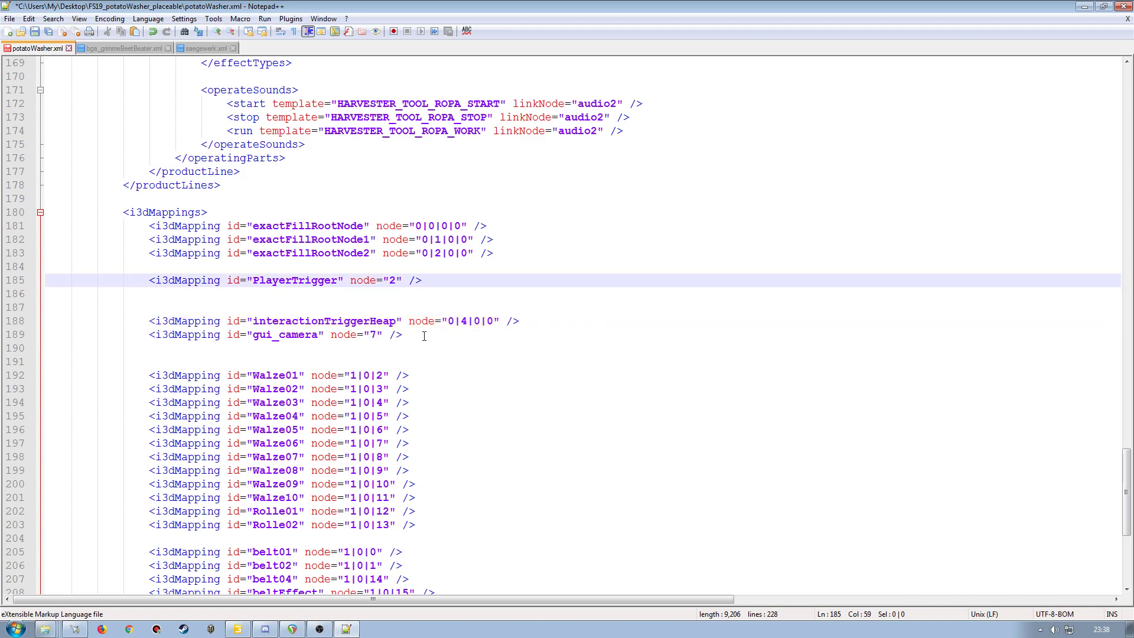
{"action": "key", "text": "Delete"}
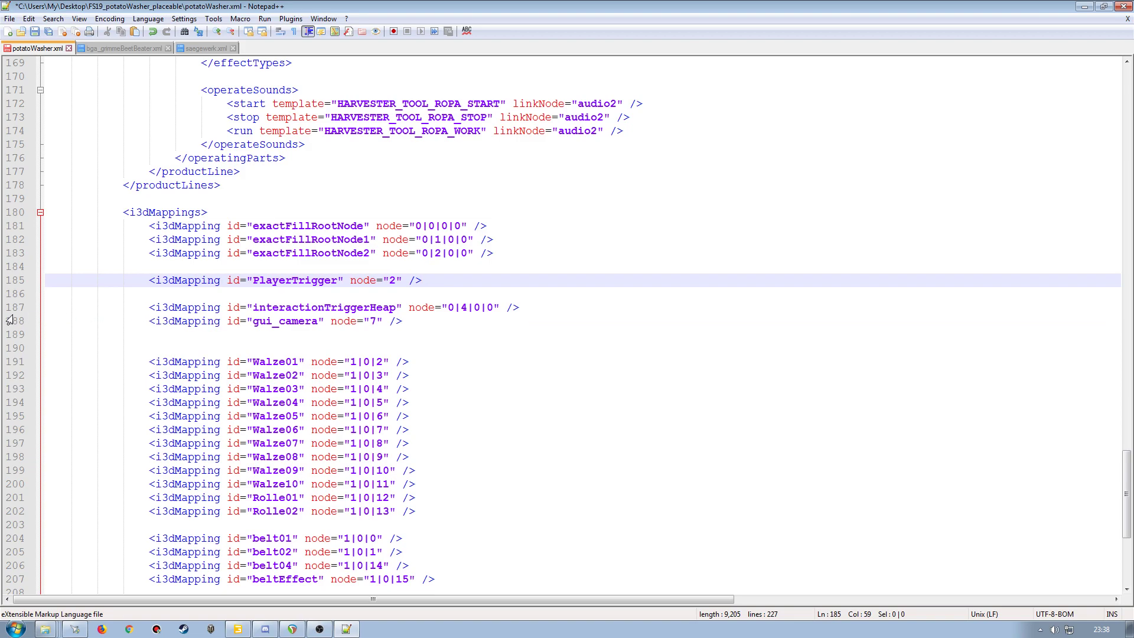
{"action": "left_click", "coordinate": [527, 307]}
{"action": "key", "text": "Return"}
{"action": "key", "text": "Return"}
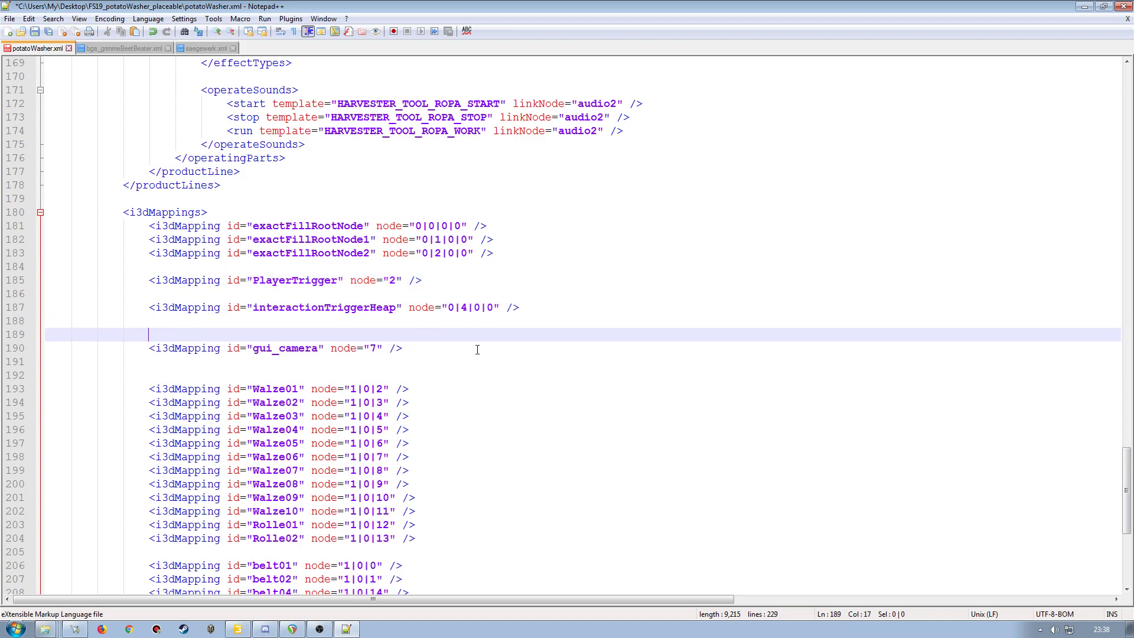
Step: Duplicate the interactionTriggerHeap mapping on the line below, change the copy's id to interactionTriggerHeap1 and add two blank lines after it
{"action": "left_click", "coordinate": [6, 308]}
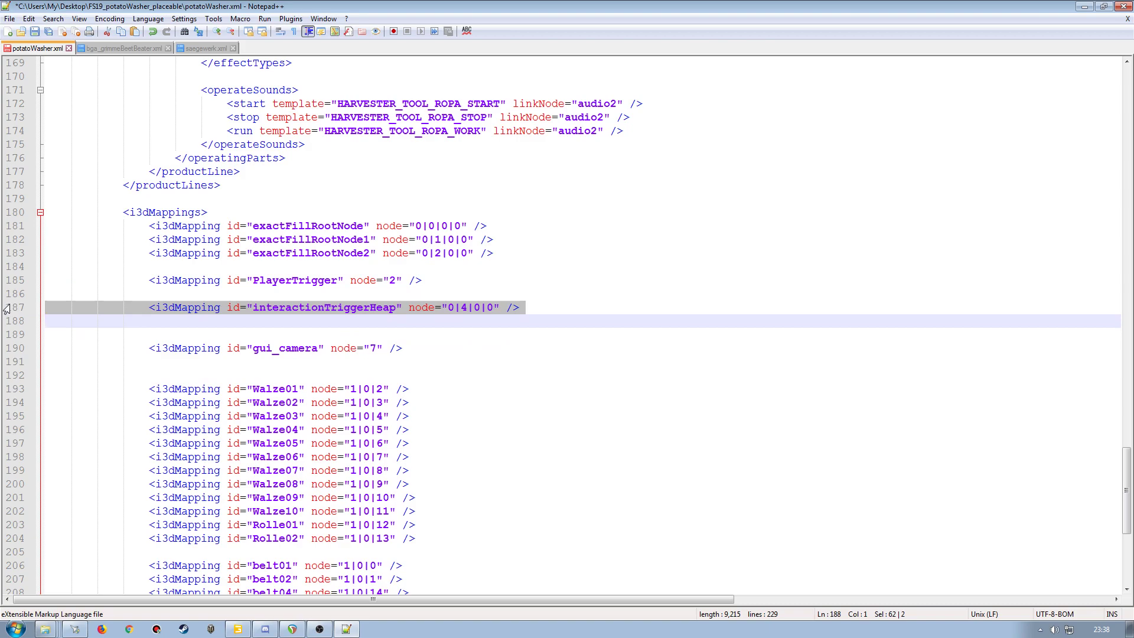
{"action": "key", "text": "ctrl+c"}
{"action": "left_click", "coordinate": [6, 321]}
{"action": "key", "text": "ctrl+v"}
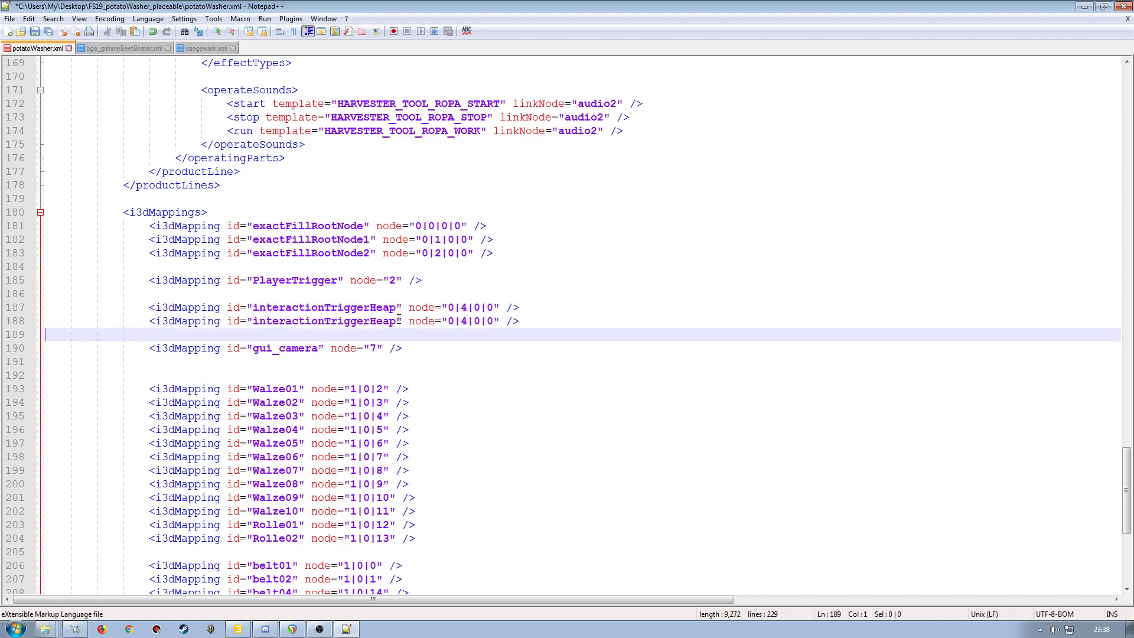
{"action": "key", "text": "Left"}
{"action": "type", "text": "1"}
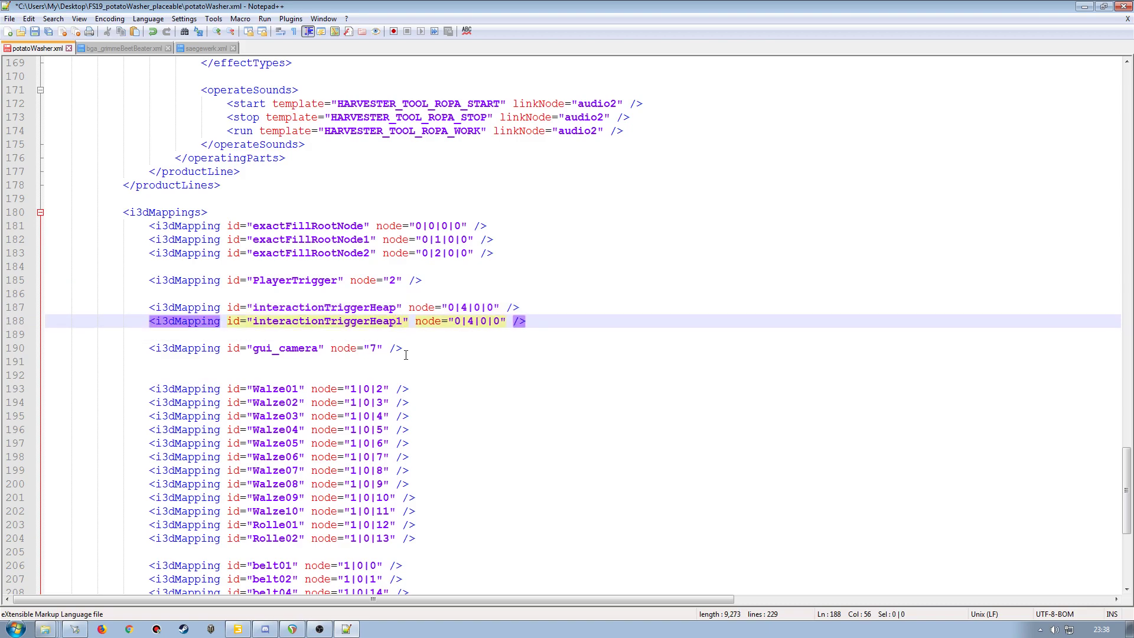
{"action": "key", "text": "End"}
{"action": "key", "text": "Return"}
{"action": "key", "text": "Return"}
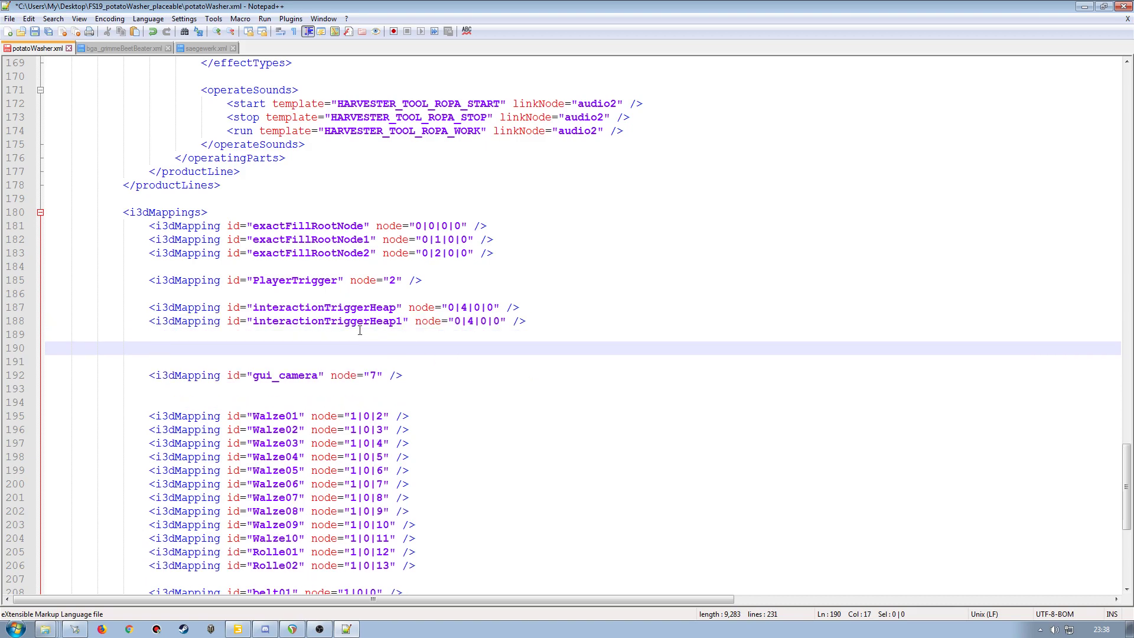
Step: In GIANTS Editor, rename the trigger node under outputTrigger's Produkt1 to interactionTriggerHeap, matching the mapping id
{"action": "left_click", "coordinate": [238, 629]}
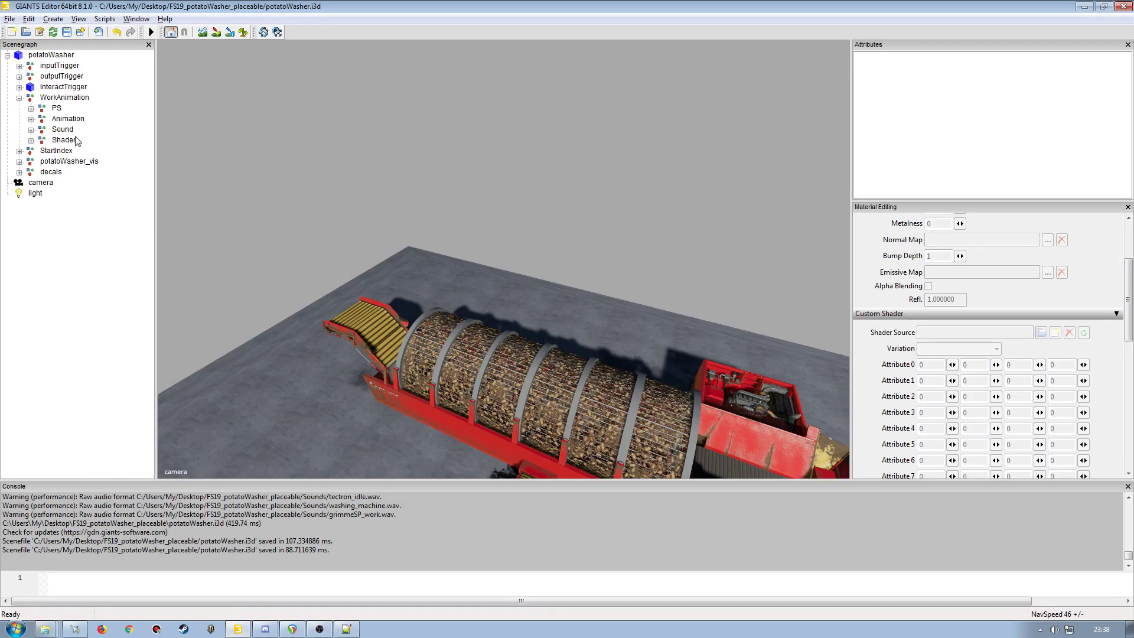
{"action": "left_click", "coordinate": [19, 77]}
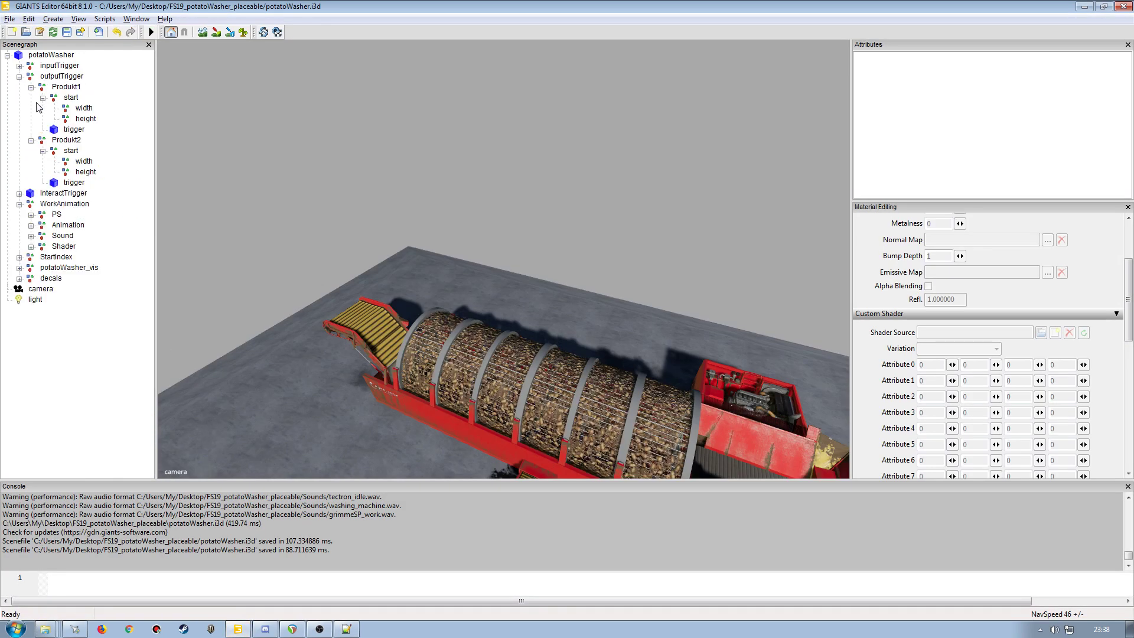
{"action": "left_click", "coordinate": [69, 129]}
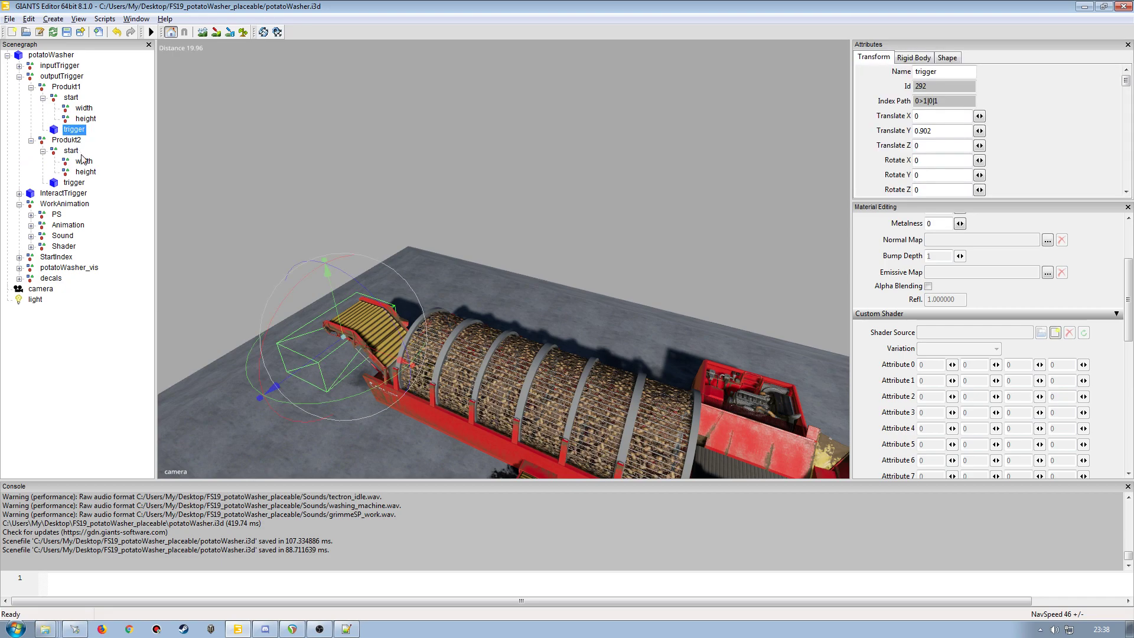
{"action": "left_click", "coordinate": [346, 629]}
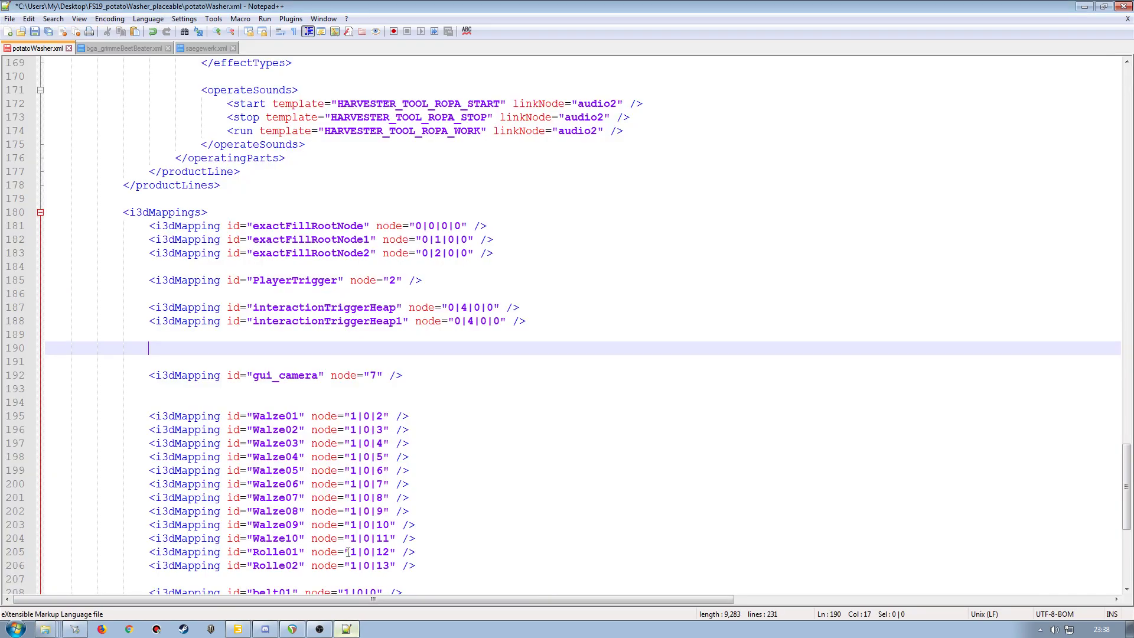
{"action": "double_click", "coordinate": [341, 308]}
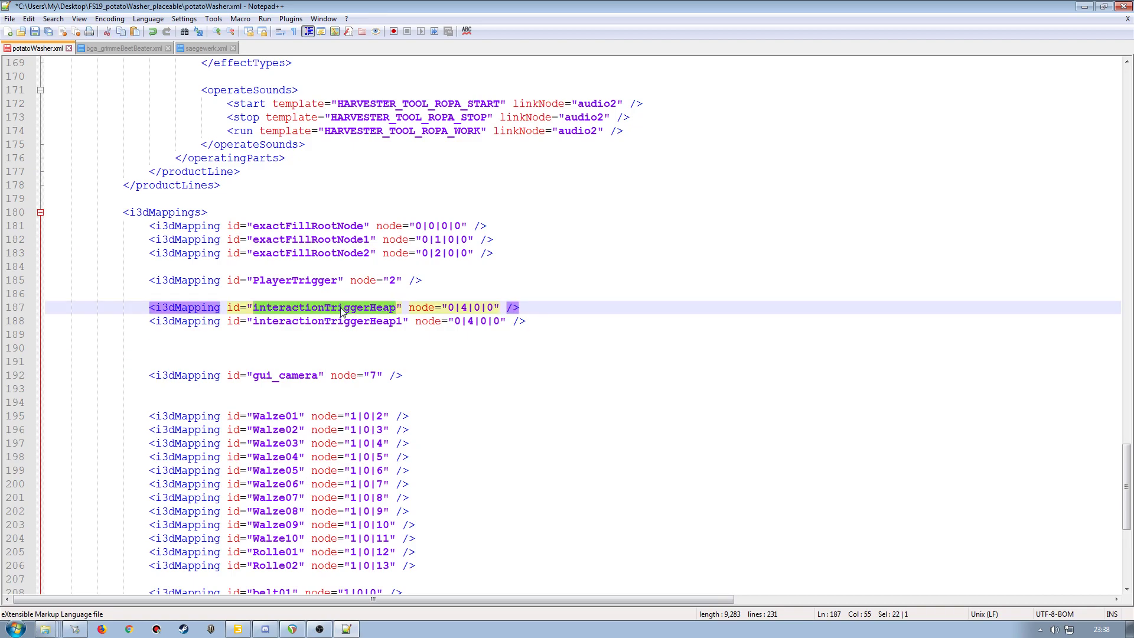
{"action": "left_click", "coordinate": [238, 629]}
{"action": "left_click", "coordinate": [949, 71]}
{"action": "key", "text": "ctrl+a"}
{"action": "key", "text": "ctrl+v"}
{"action": "key", "text": "Tab"}
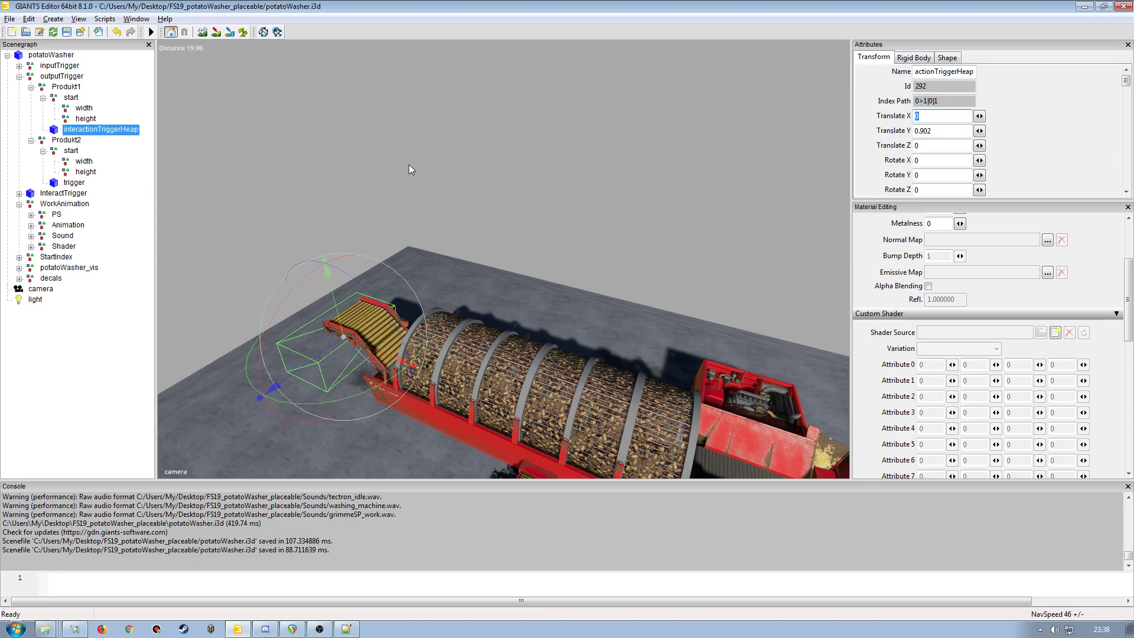
Step: Copy the index path 1|0|1 of Produkt1's interactionTriggerHeap node
{"action": "left_click_drag", "start_coordinate": [940, 101], "coordinate": [923, 104]}
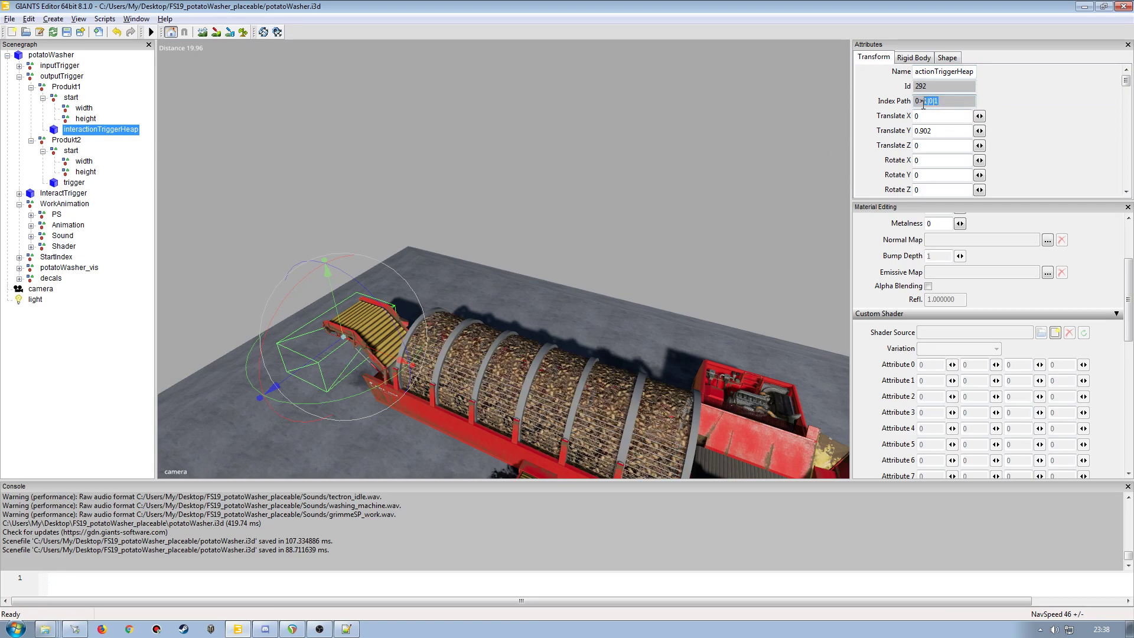
Step: Switch to Notepad++ and set the interactionTriggerHeap mapping's node in potatoWasher.xml to 1|0|1
{"action": "left_click", "coordinate": [347, 629]}
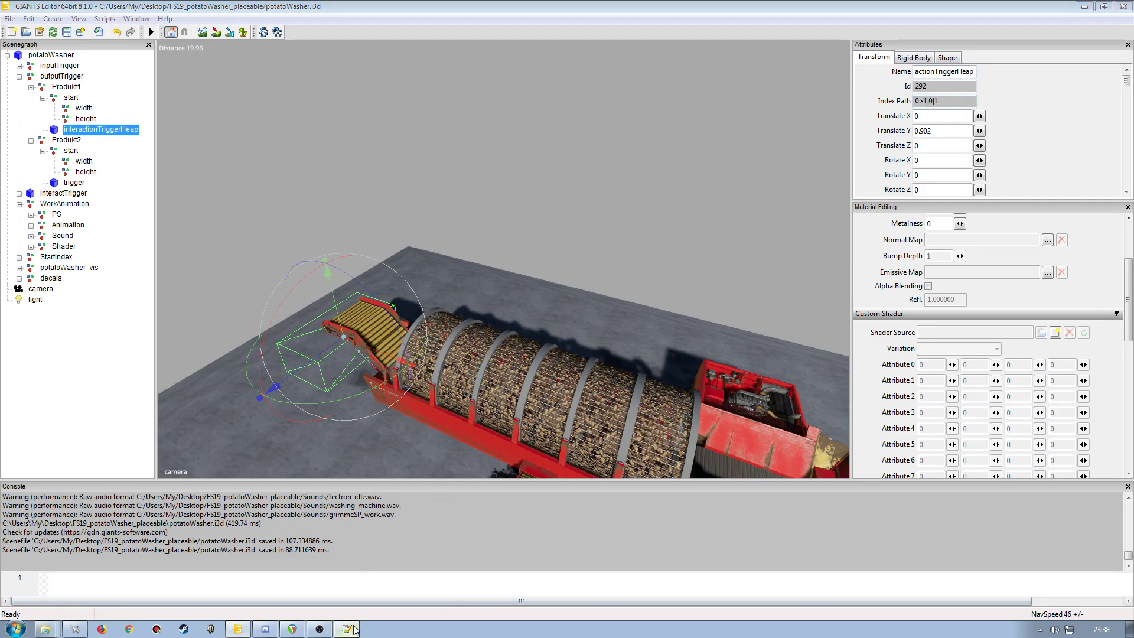
{"action": "left_click_drag", "start_coordinate": [495, 307], "coordinate": [450, 307]}
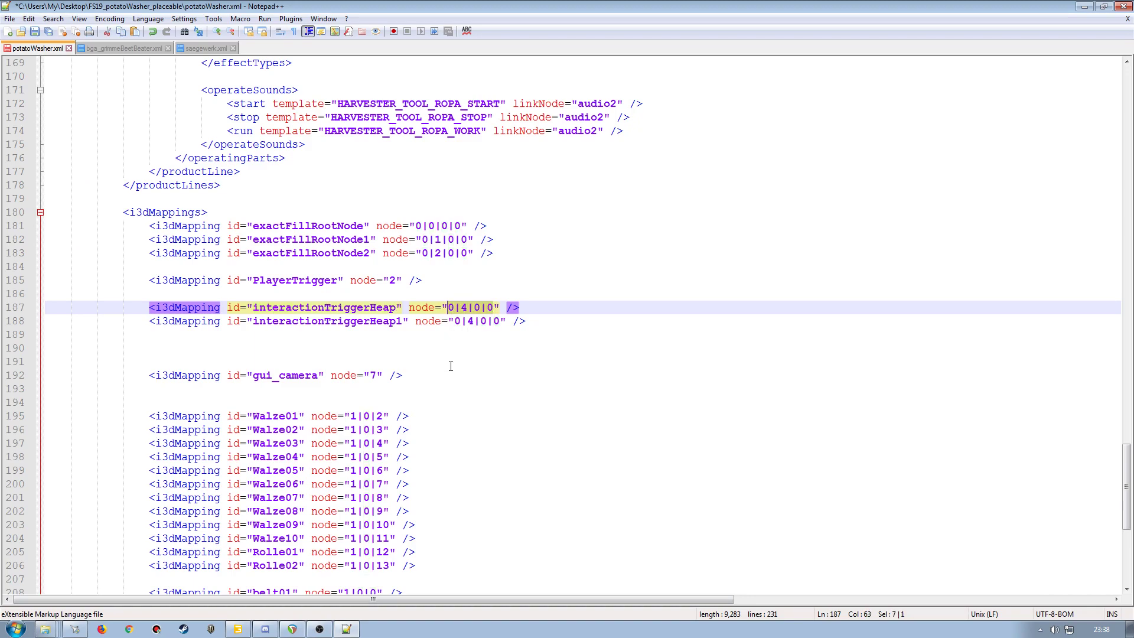
{"action": "key", "text": "ctrl+v"}
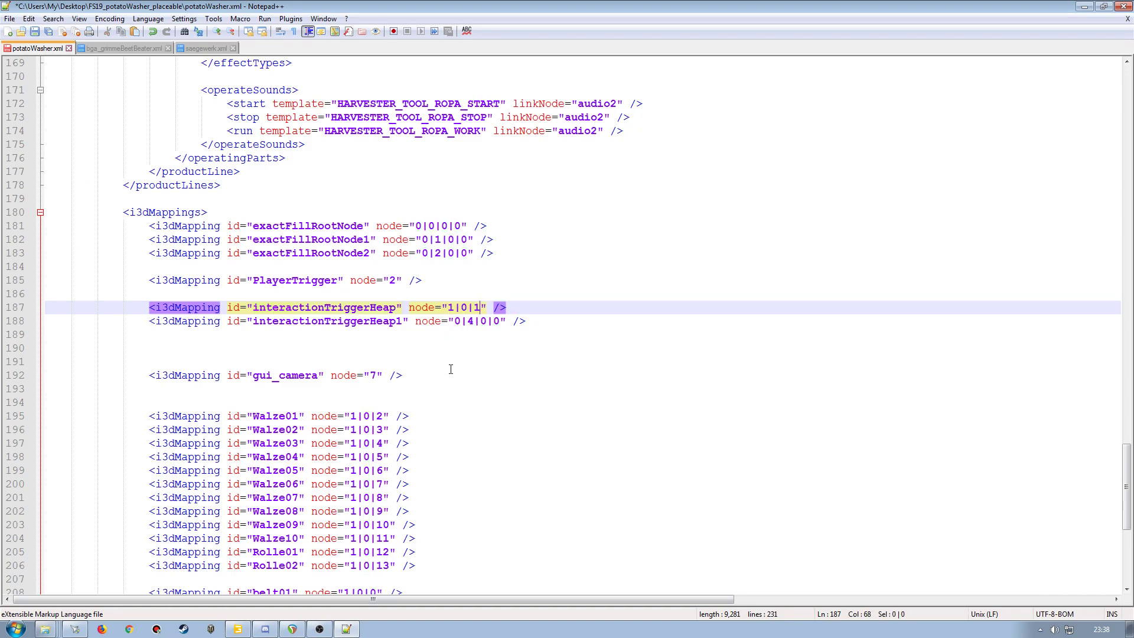
Step: Copy the id interactionTriggerHeap1 and use it in GIANTS Editor to rename the trigger under Produkt2
{"action": "double_click", "coordinate": [315, 322]}
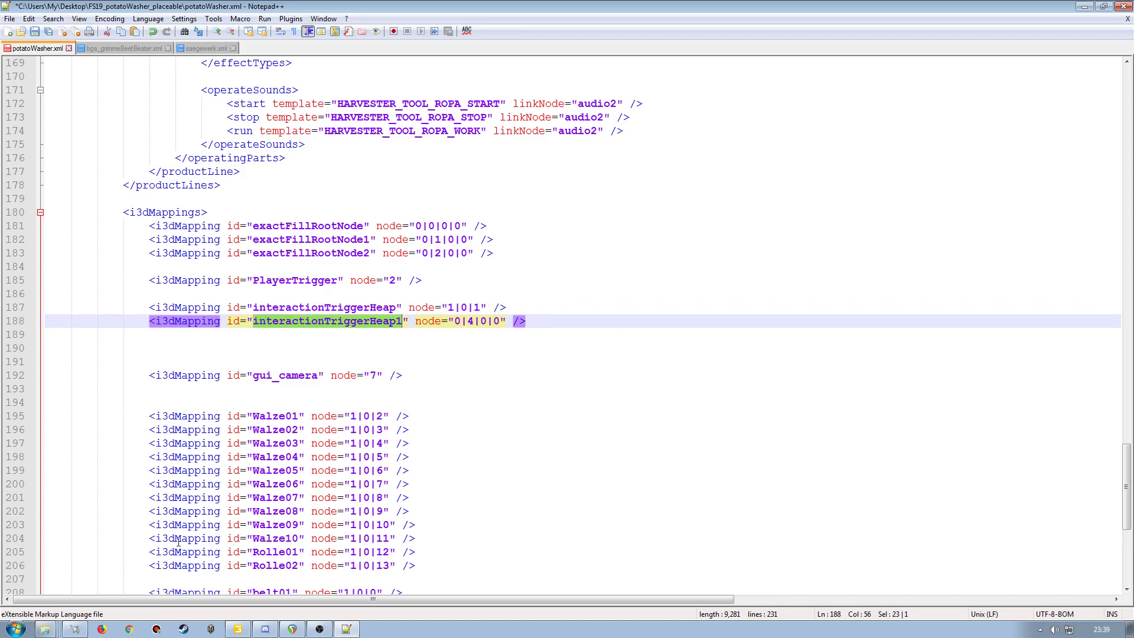
{"action": "left_click", "coordinate": [238, 630]}
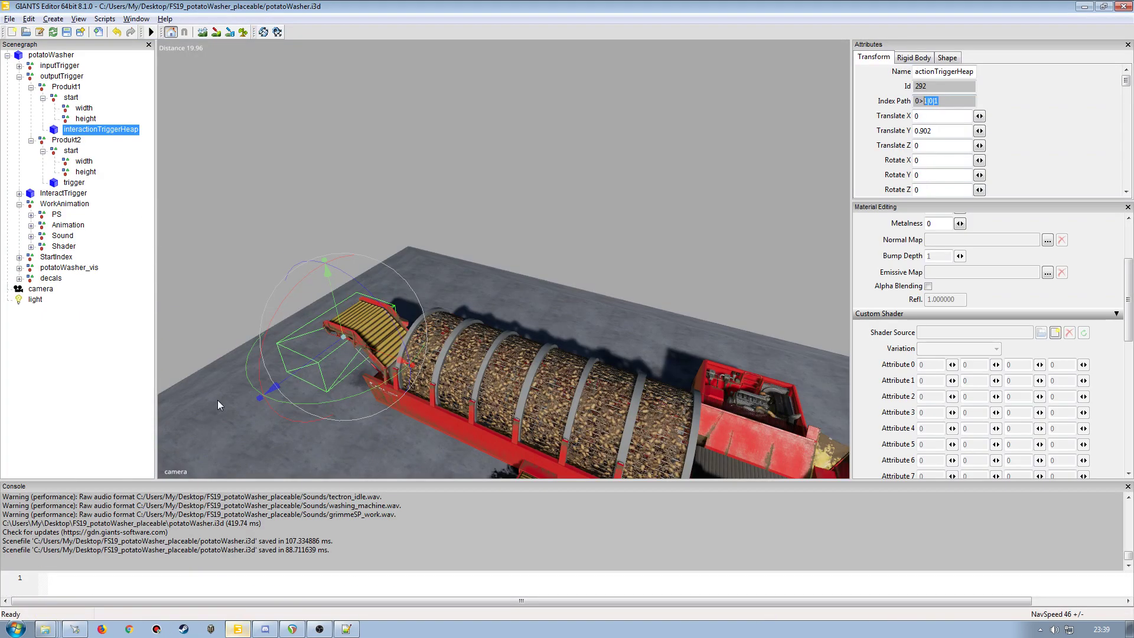
{"action": "left_click", "coordinate": [76, 184]}
{"action": "double_click", "coordinate": [941, 71]}
{"action": "key", "text": "ctrl+v"}
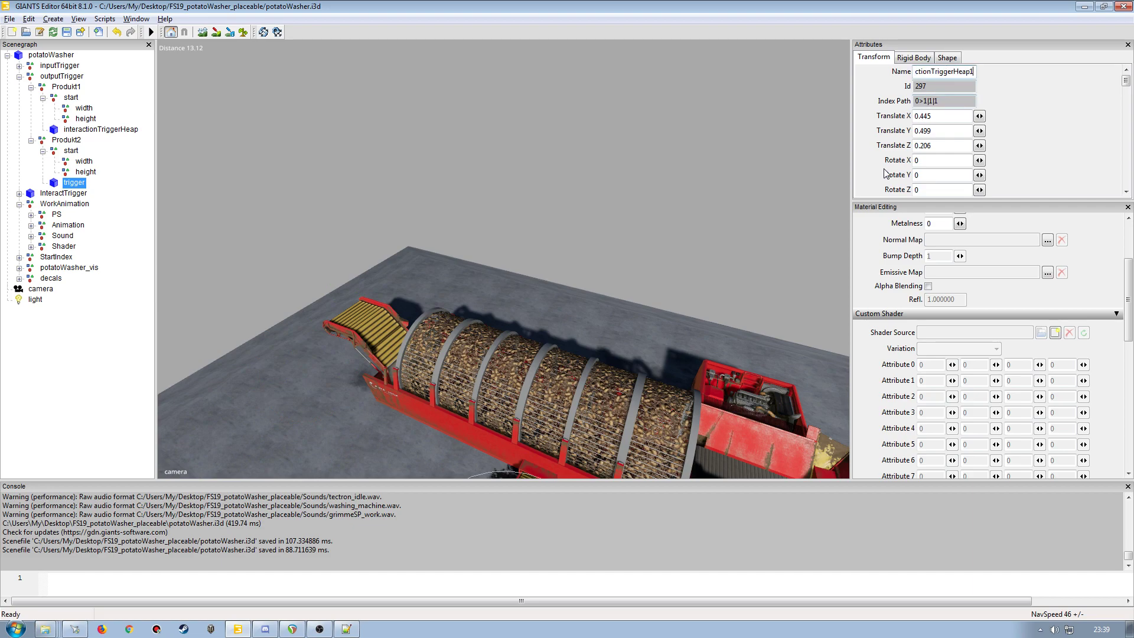
{"action": "key", "text": "Return"}
Step: Copy the renamed trigger's index path and set the interactionTriggerHeap1 mapping's node in Notepad++ to 1|1|1
{"action": "left_click_drag", "start_coordinate": [943, 103], "coordinate": [924, 102]}
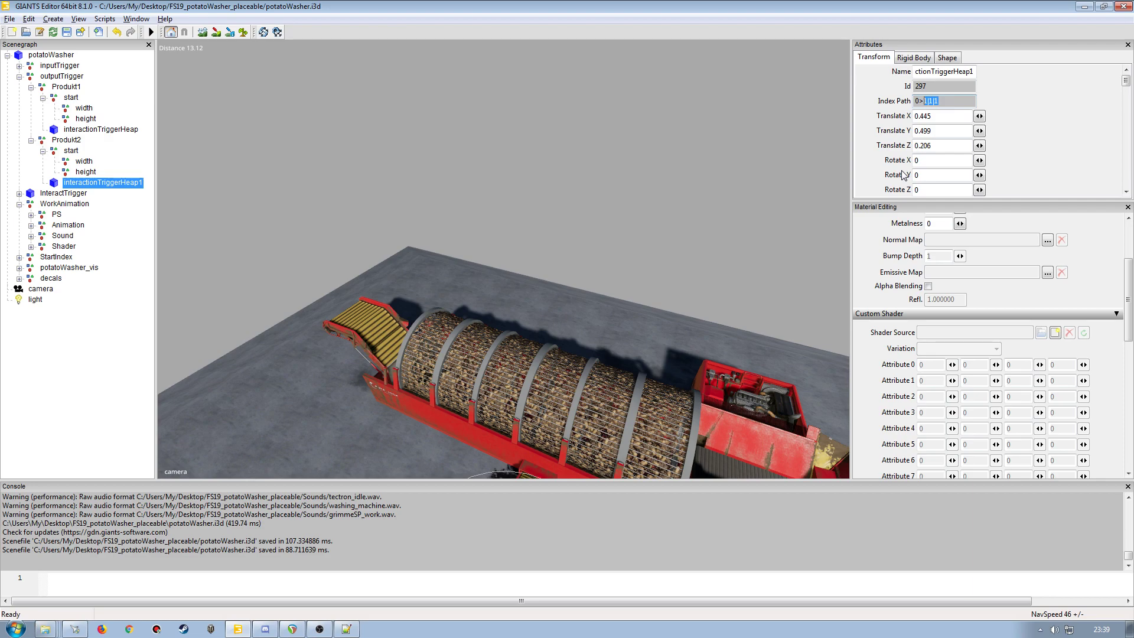
{"action": "left_click", "coordinate": [346, 629]}
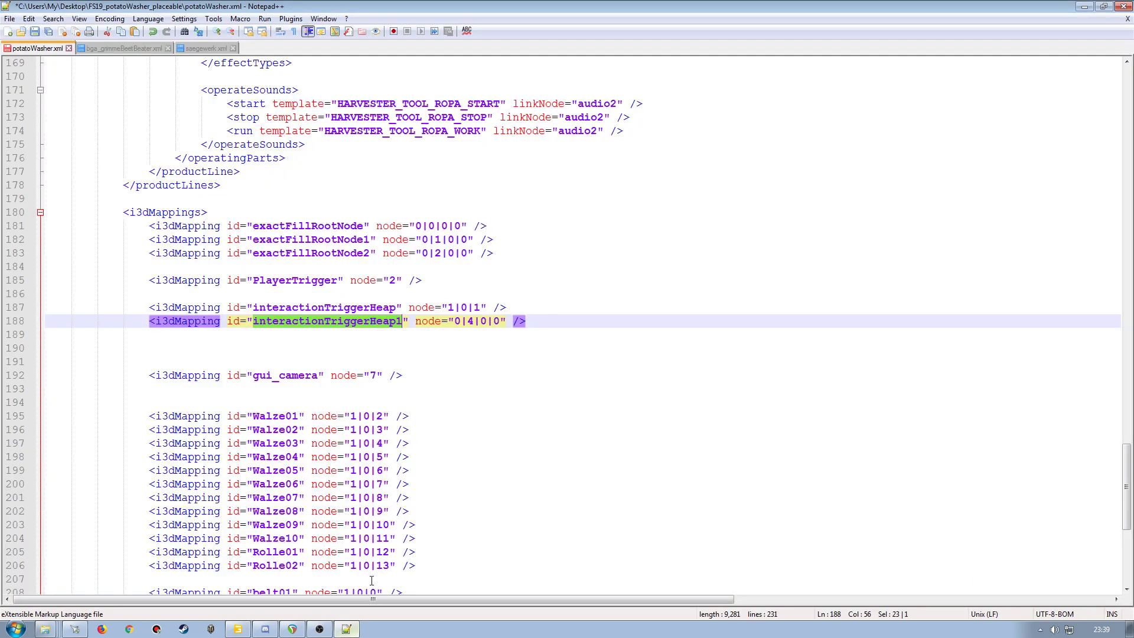
{"action": "left_click_drag", "start_coordinate": [494, 321], "coordinate": [454, 321]}
{"action": "key", "text": "ctrl+v"}
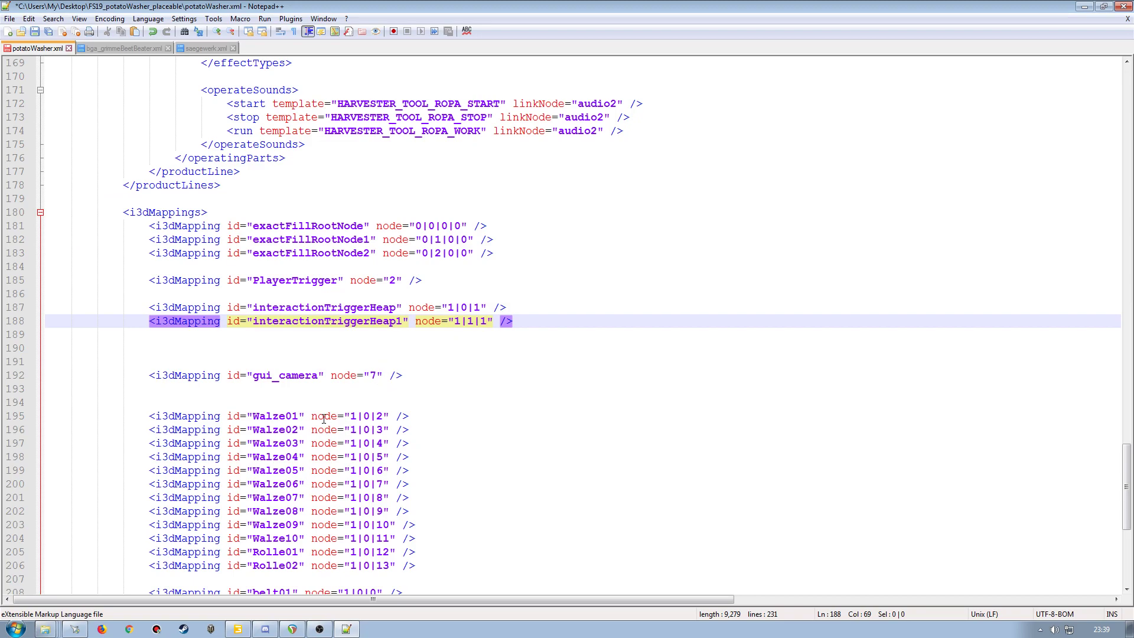
Step: Review the operating parts entries, including animation nodes, shaders and effects, against the list of i3dMappings
{"action": "scroll", "coordinate": [399, 420], "scroll_direction": "up", "scroll_amount": 8}
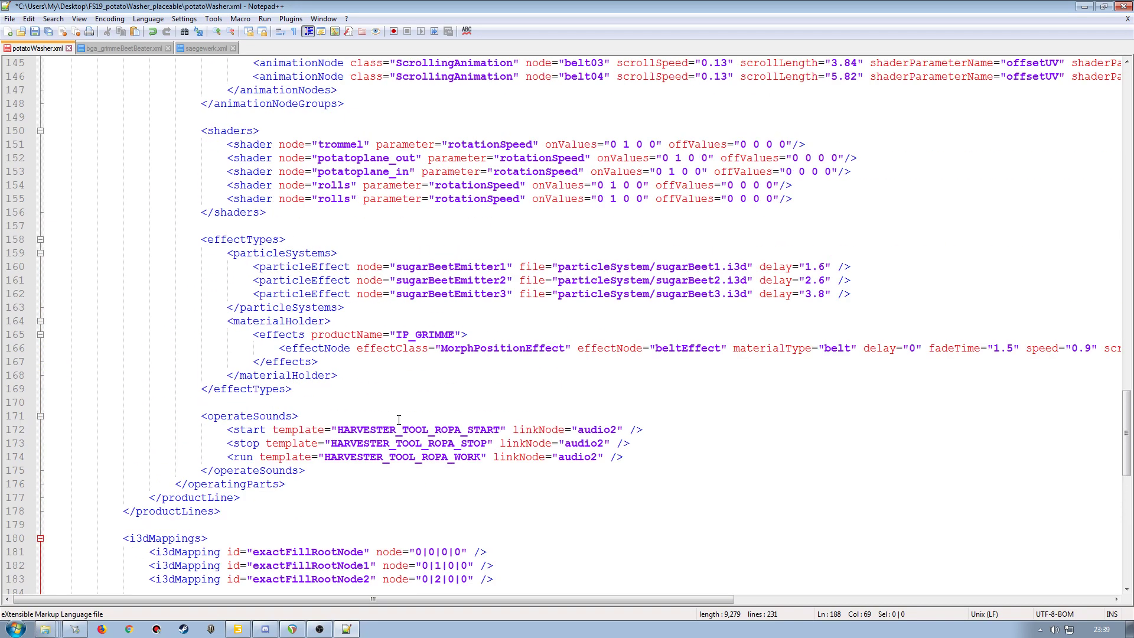
{"action": "scroll", "coordinate": [477, 317], "scroll_direction": "up", "scroll_amount": 2}
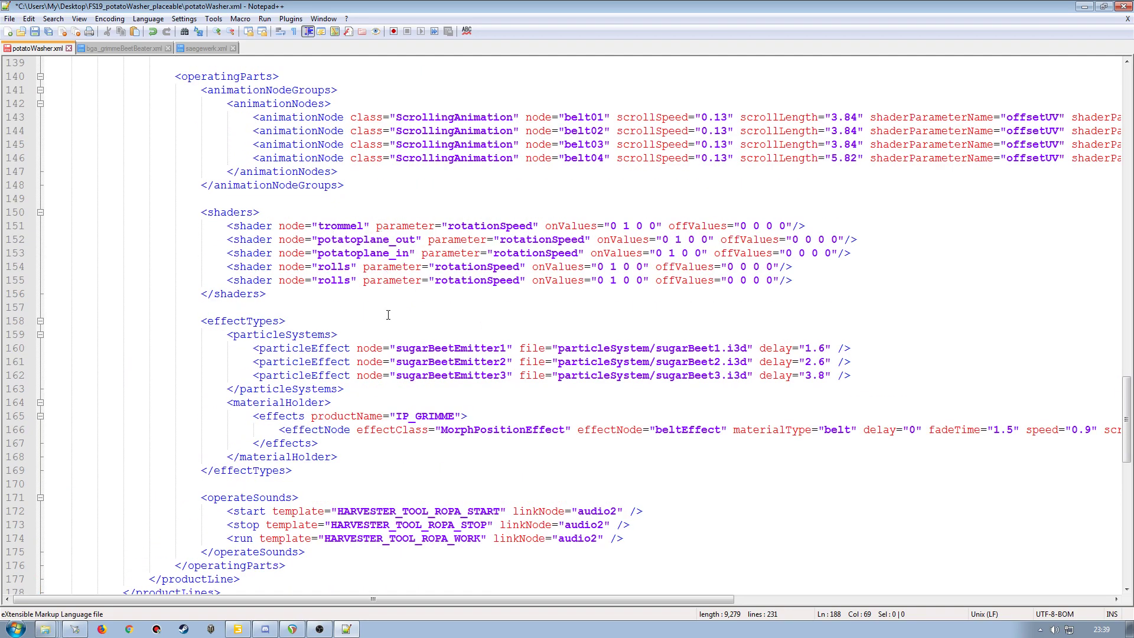
{"action": "scroll", "coordinate": [388, 315], "scroll_direction": "up", "scroll_amount": 2}
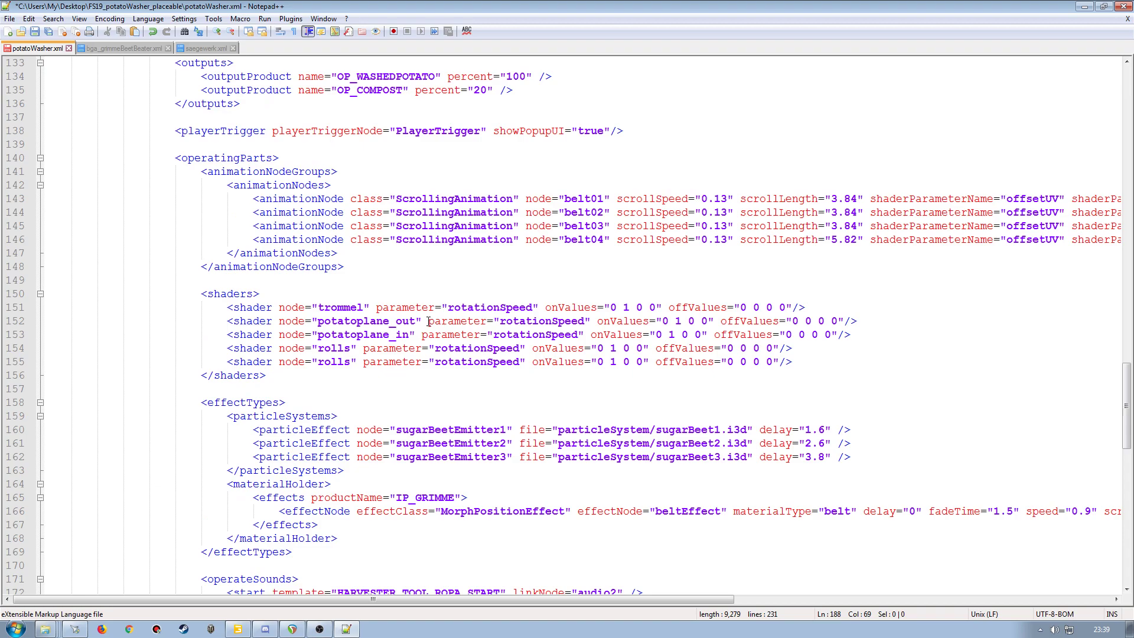
{"action": "scroll", "coordinate": [437, 334], "scroll_direction": "down", "scroll_amount": 14}
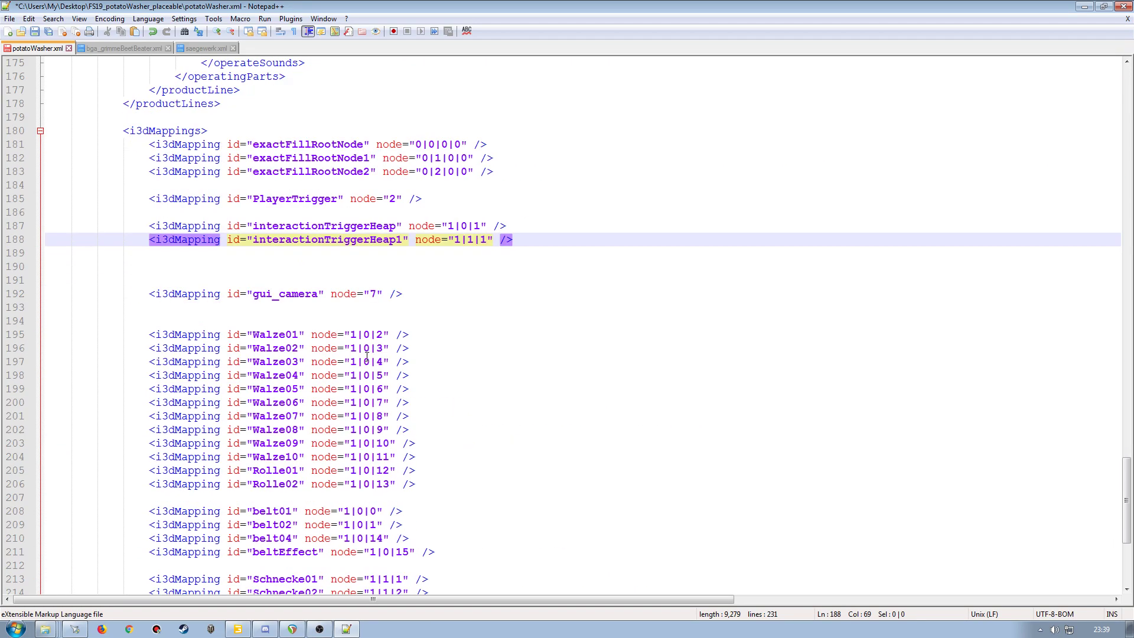
{"action": "scroll", "coordinate": [367, 356], "scroll_direction": "up", "scroll_amount": 13}
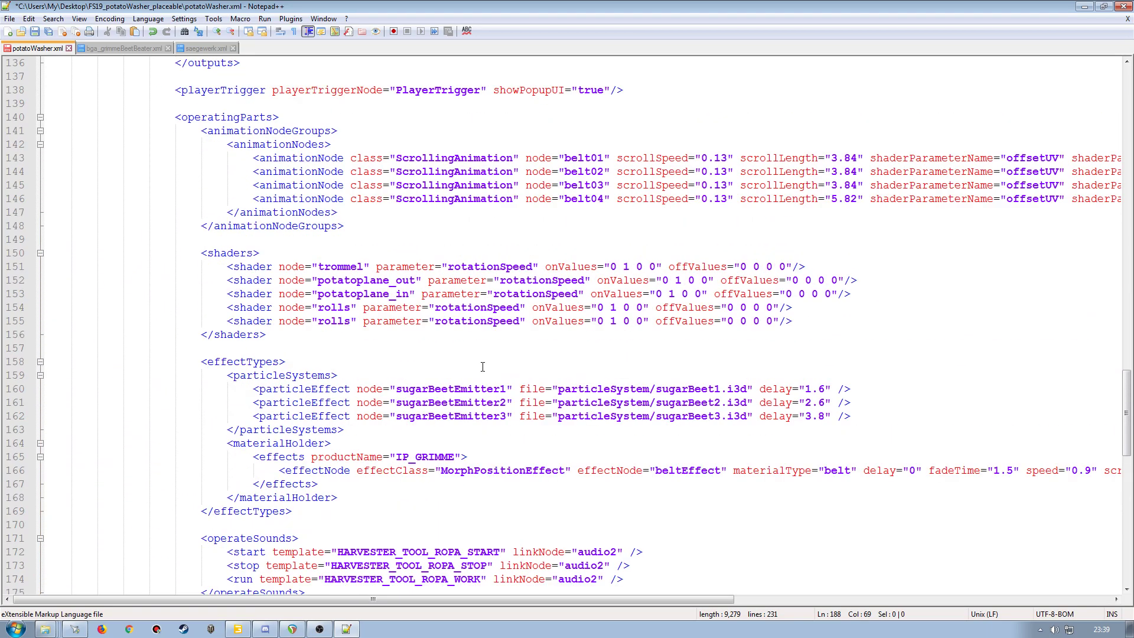
{"action": "scroll", "coordinate": [475, 367], "scroll_direction": "down", "scroll_amount": 16}
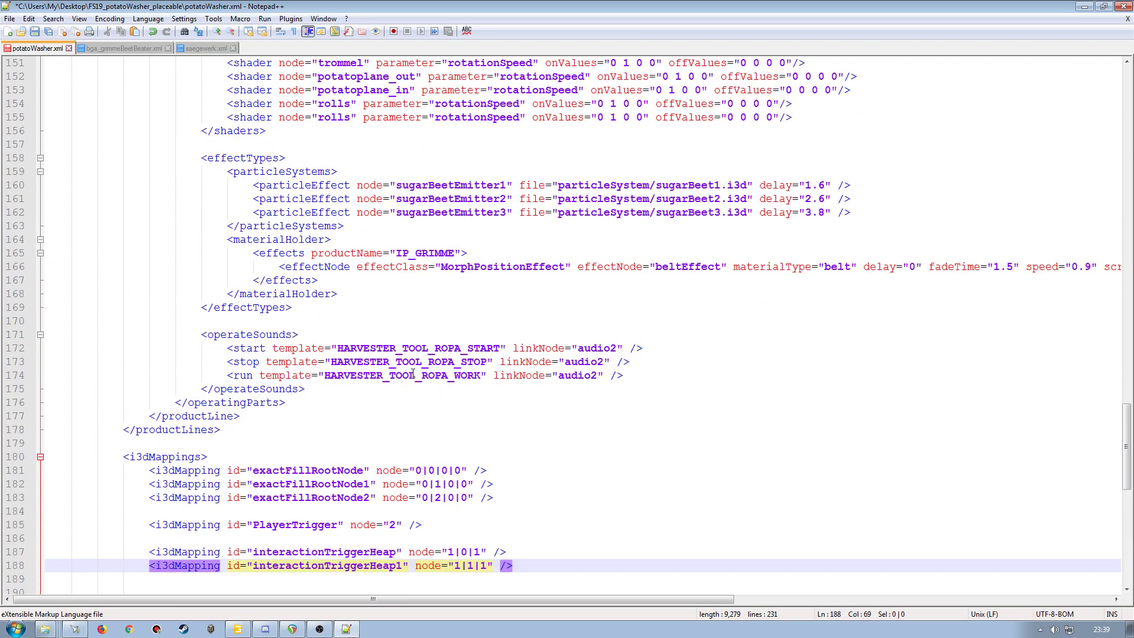
{"action": "scroll", "coordinate": [327, 378], "scroll_direction": "down", "scroll_amount": 2}
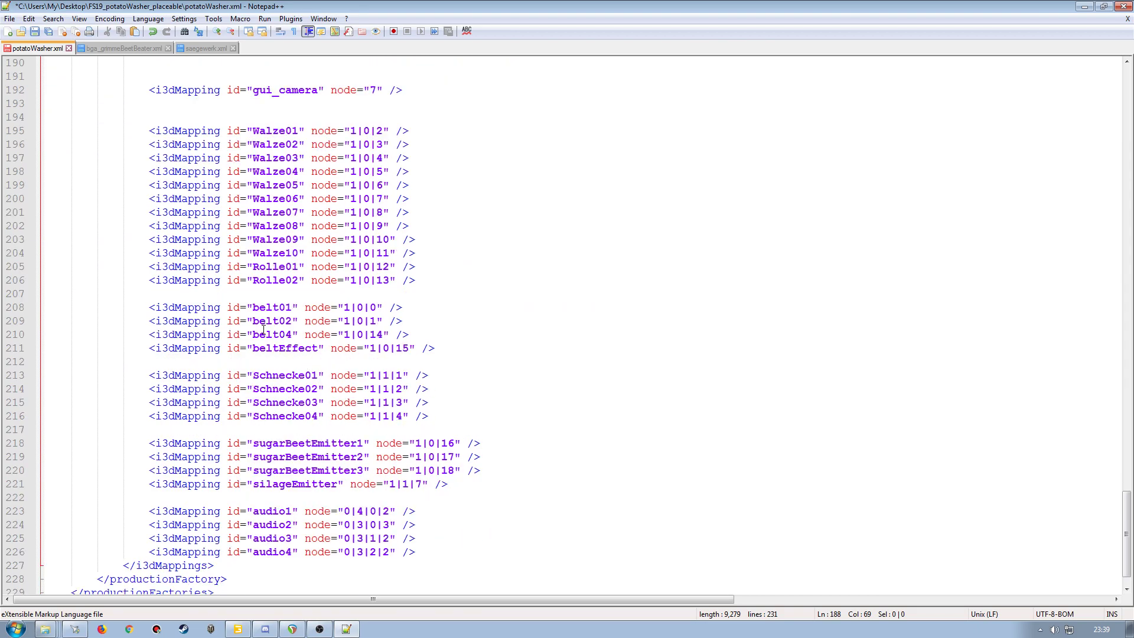
Step: Move the belt01, belt02 and belt04 mappings below interactionTriggerHeap1, separated from it by a blank line
{"action": "left_click_drag", "start_coordinate": [13, 307], "coordinate": [9, 337]}
{"action": "key", "text": "ctrl+c"}
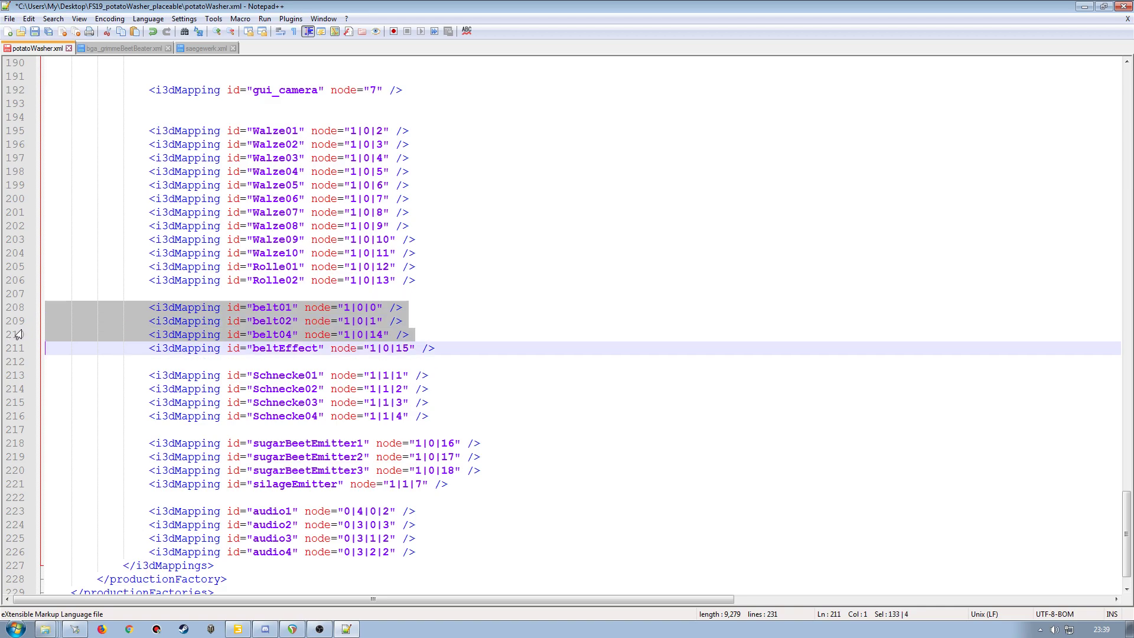
{"action": "key", "text": "Delete"}
{"action": "scroll", "coordinate": [255, 343], "scroll_direction": "up", "scroll_amount": 5}
{"action": "scroll", "coordinate": [256, 348], "scroll_direction": "up", "scroll_amount": 2}
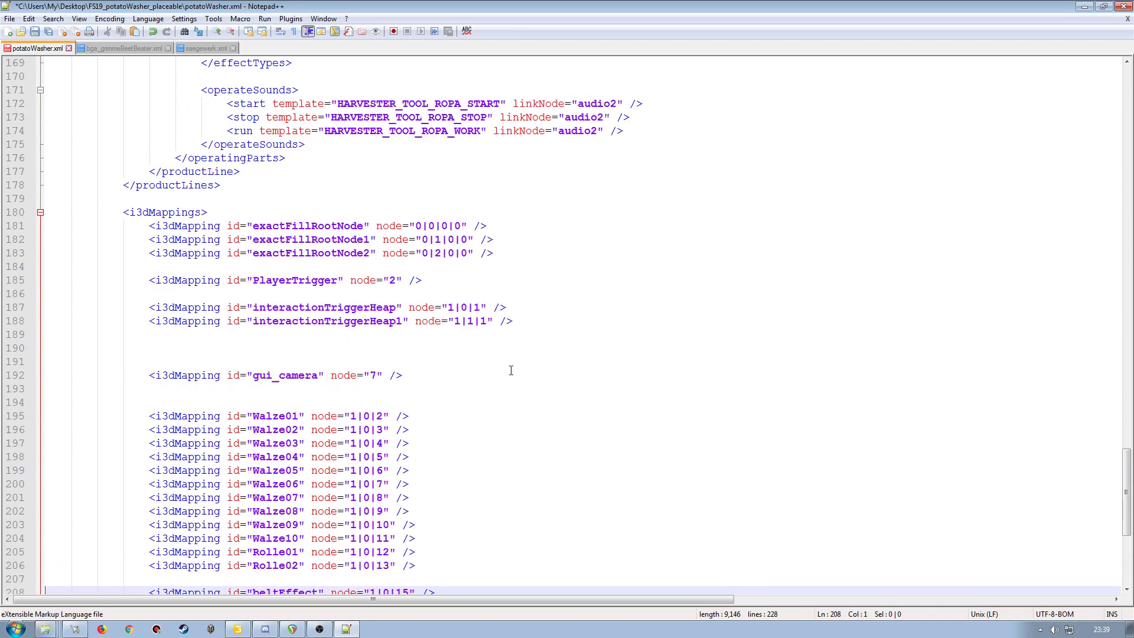
{"action": "left_click", "coordinate": [520, 320]}
{"action": "key", "text": "Return"}
{"action": "key", "text": "Return"}
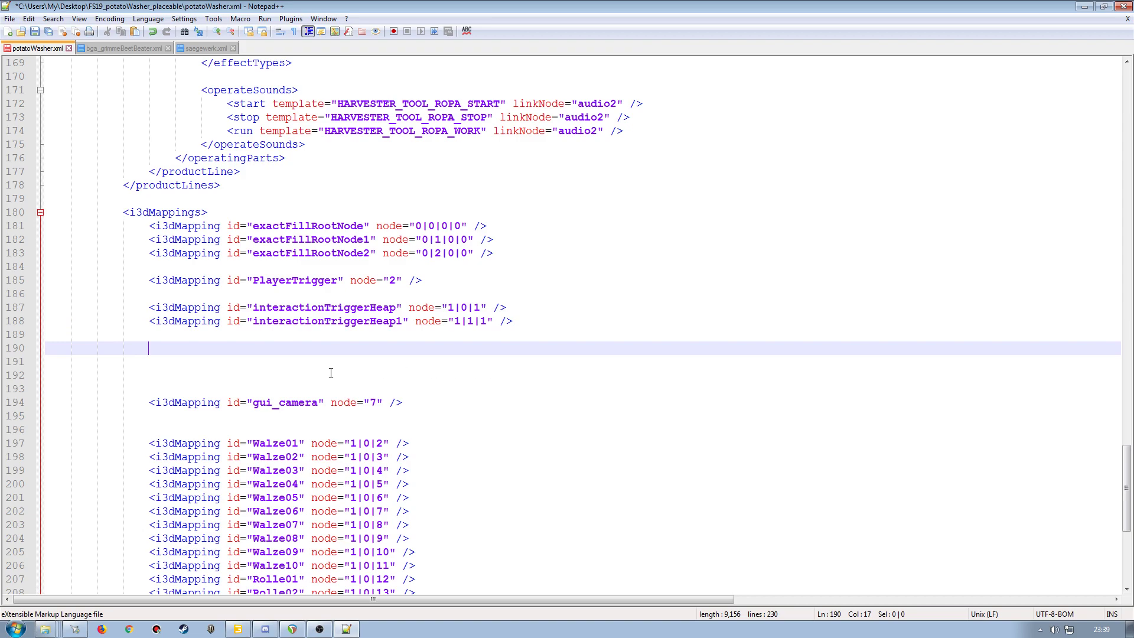
{"action": "left_click", "coordinate": [11, 350]}
{"action": "key", "text": "ctrl+v"}
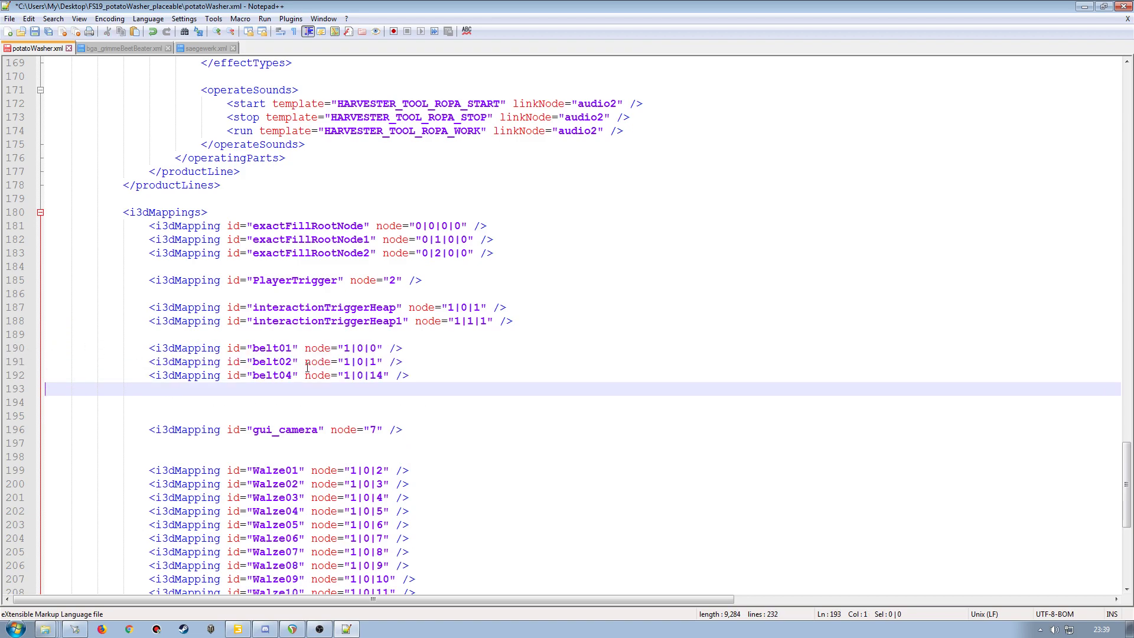
Step: Duplicate the belt01 mapping on a new line directly below the original
{"action": "left_click", "coordinate": [420, 347]}
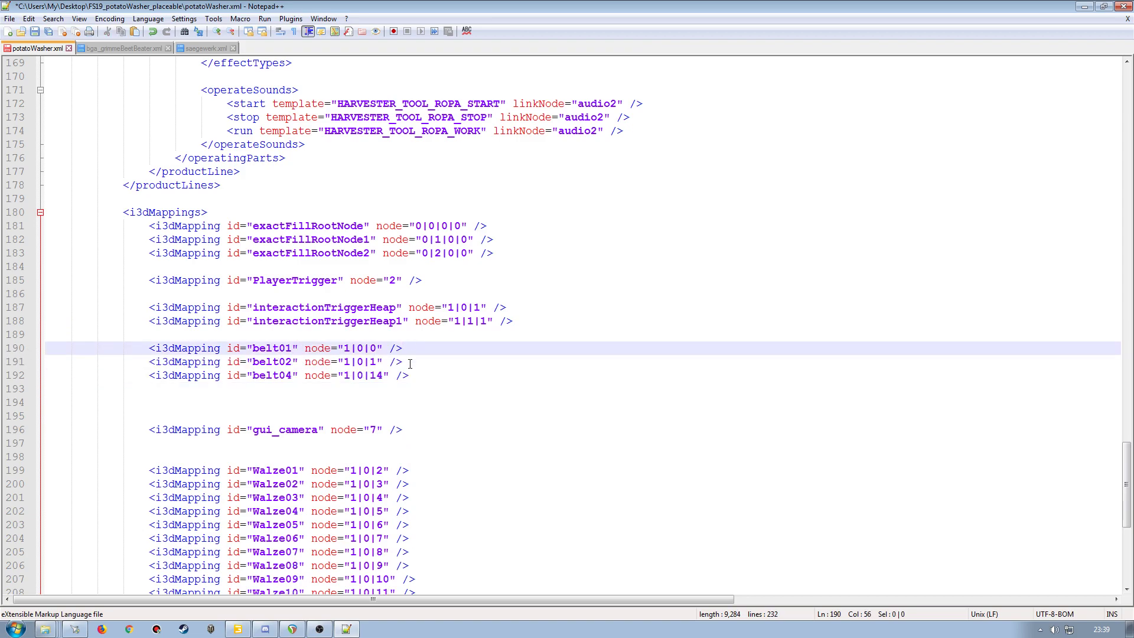
{"action": "key", "text": "Return"}
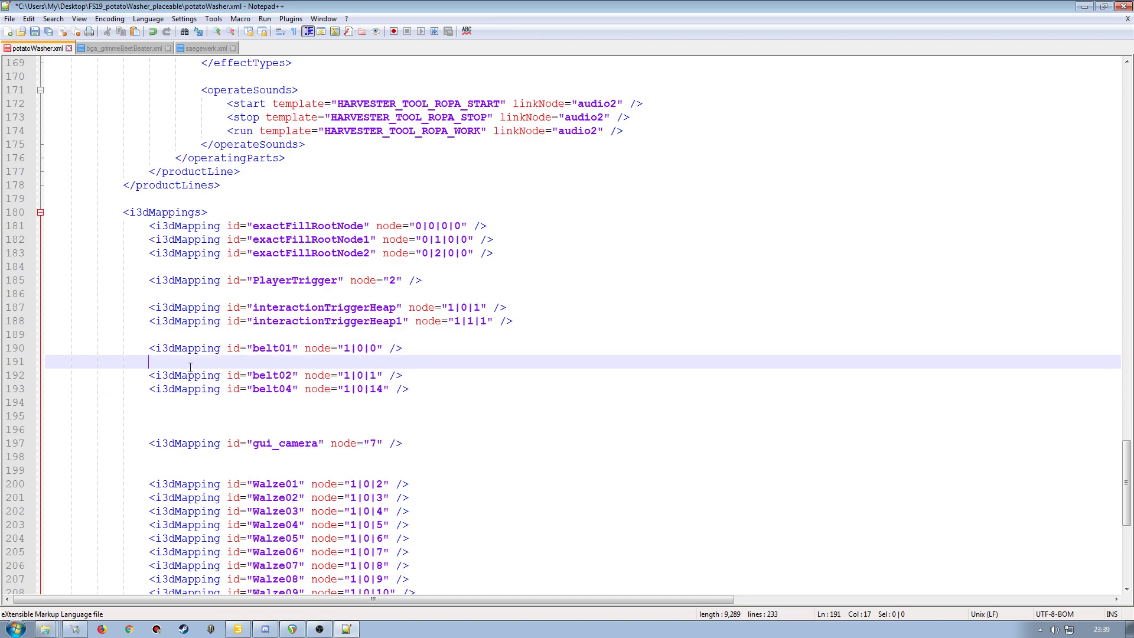
{"action": "left_click", "coordinate": [11, 349]}
{"action": "key", "text": "ctrl+c"}
{"action": "left_click", "coordinate": [11, 363]}
{"action": "key", "text": "ctrl+v"}
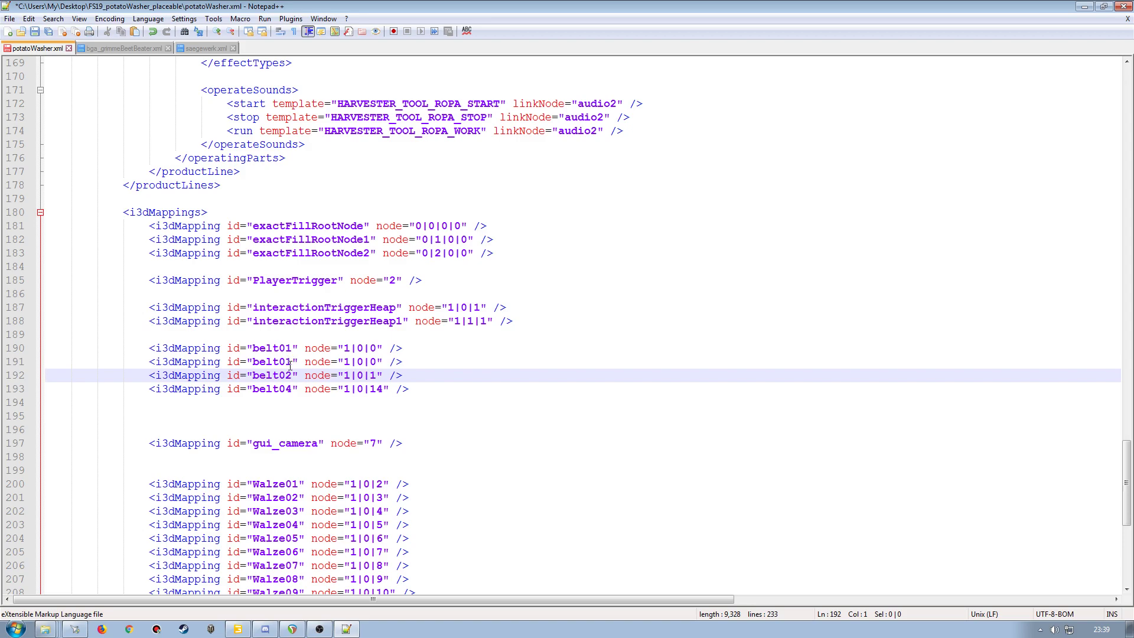
Step: Move the belt02 mapping up so that it sits between the two belt01 lines
{"action": "left_click", "coordinate": [13, 377]}
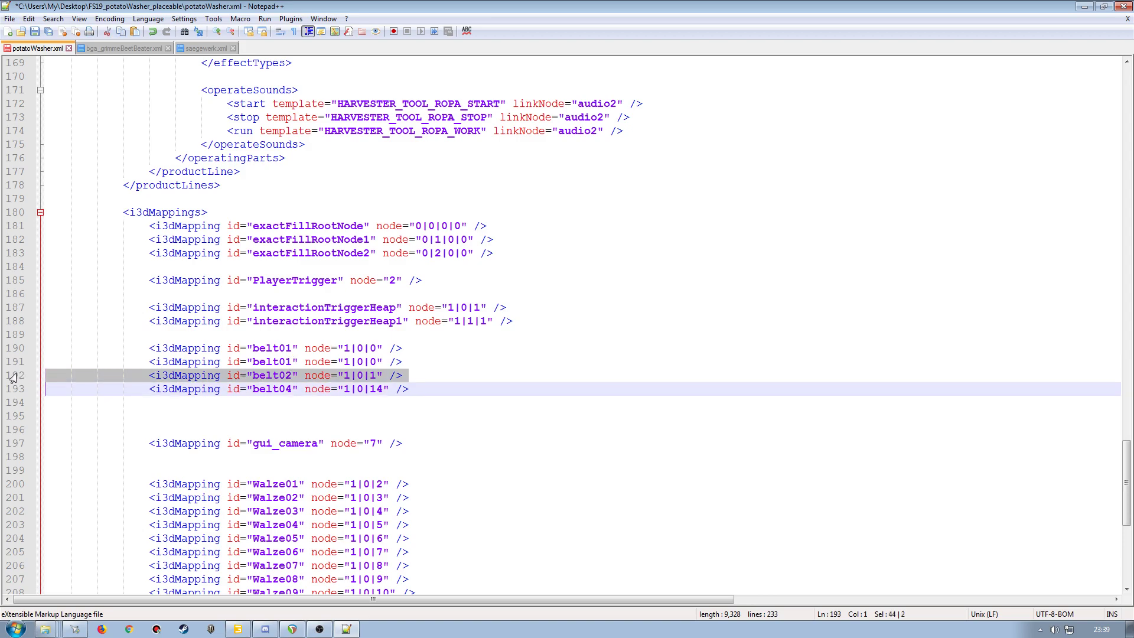
{"action": "key", "text": "Delete"}
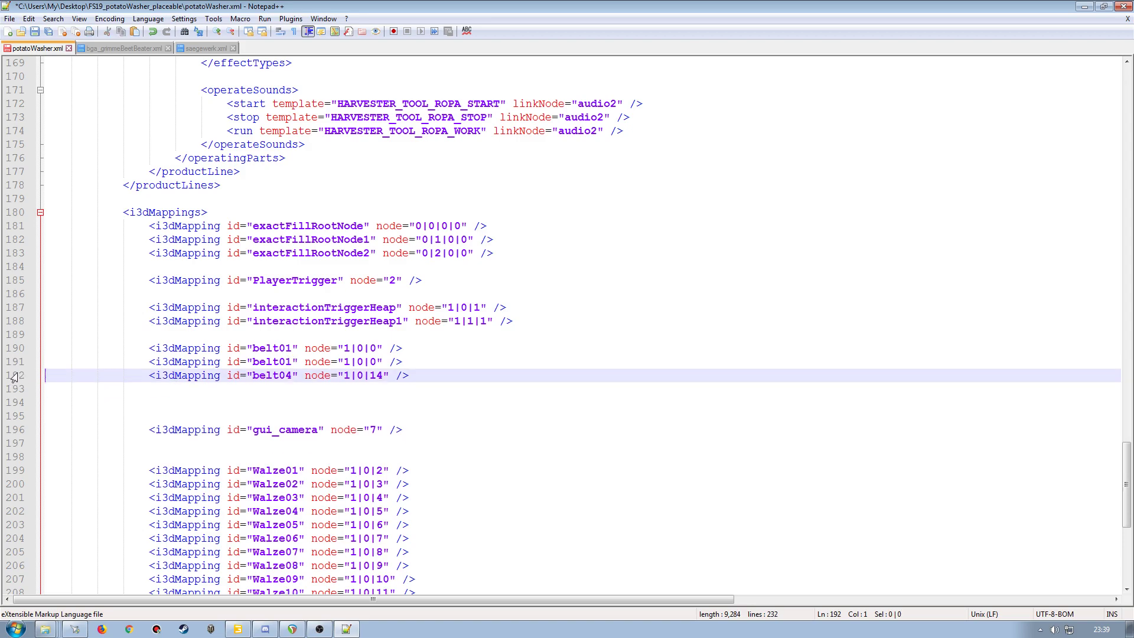
{"action": "left_click", "coordinate": [404, 348]}
{"action": "key", "text": "Return"}
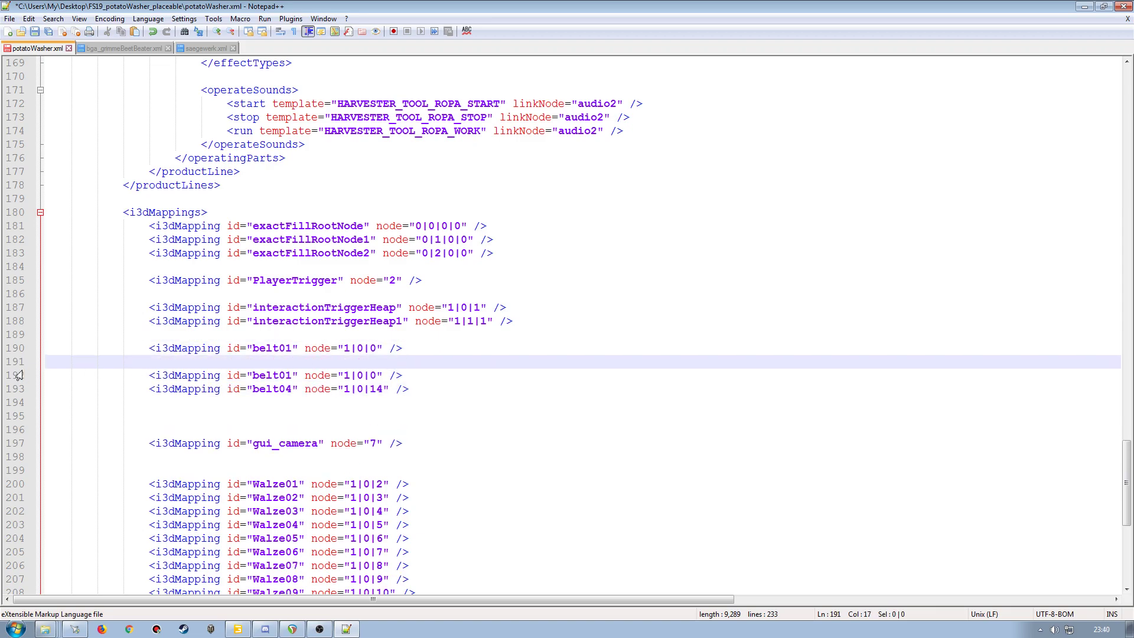
{"action": "key", "text": "ctrl+z"}
{"action": "key", "text": "ctrl+z"}
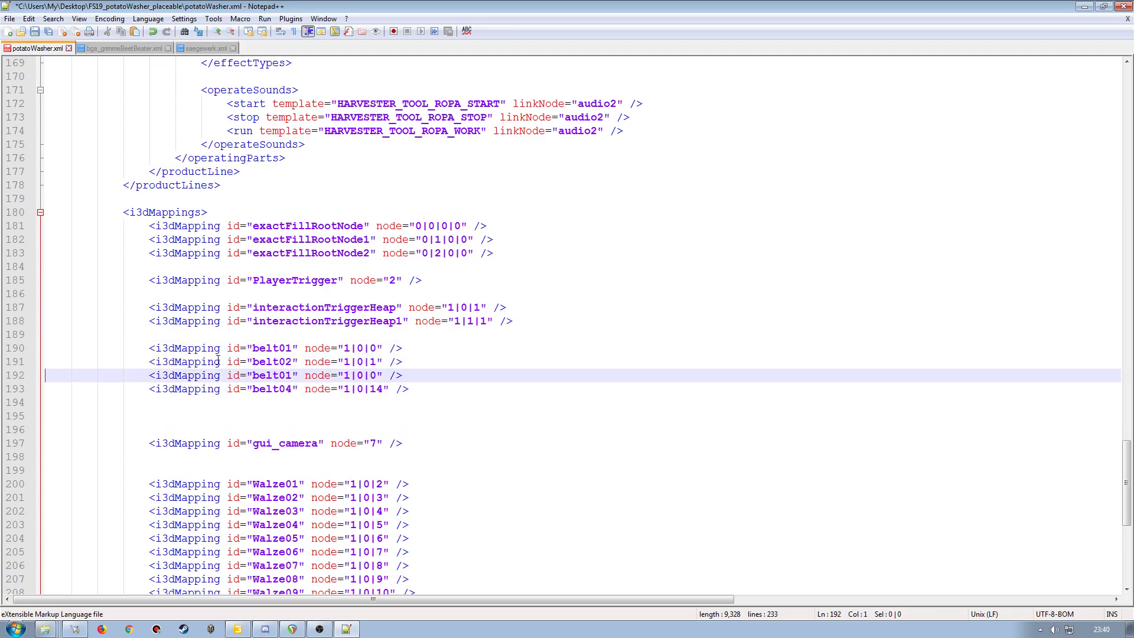
Step: Change the id of the duplicated belt01 mapping to belt03
{"action": "left_click", "coordinate": [291, 375]}
{"action": "key", "text": "BackSpace"}
{"action": "type", "text": "3"}
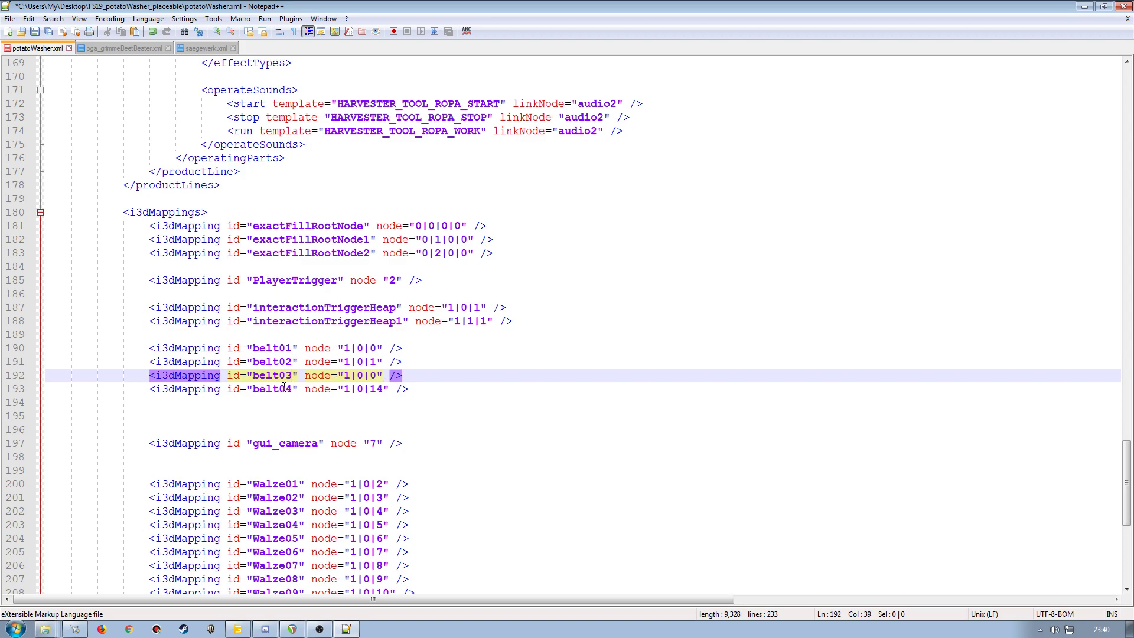
Step: Copy the index path of containerFloorBelt under belt1 in GIANTS Editor and set the belt01 mapping's node in Notepad++ to 3|3|0|0
{"action": "left_click", "coordinate": [239, 629]}
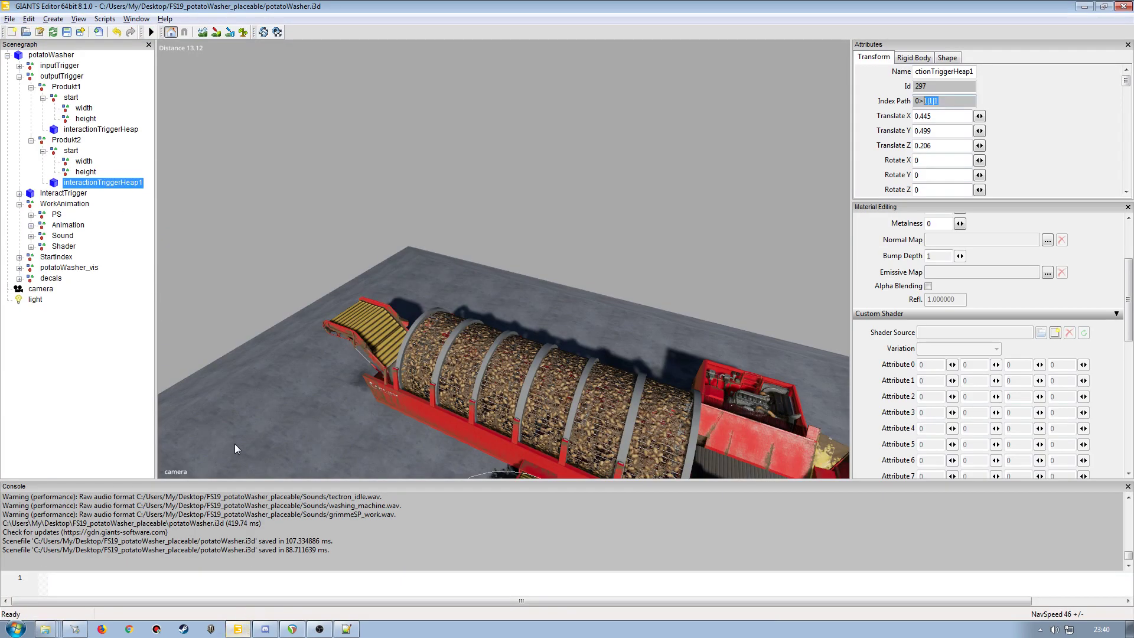
{"action": "left_click", "coordinate": [33, 248]}
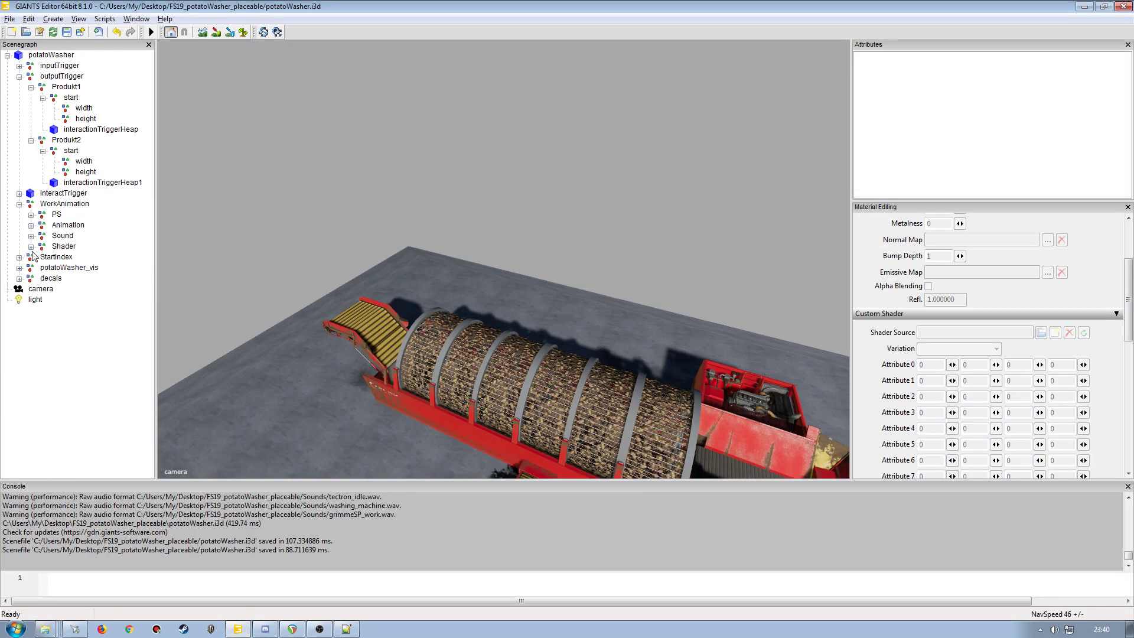
{"action": "left_click", "coordinate": [30, 246]}
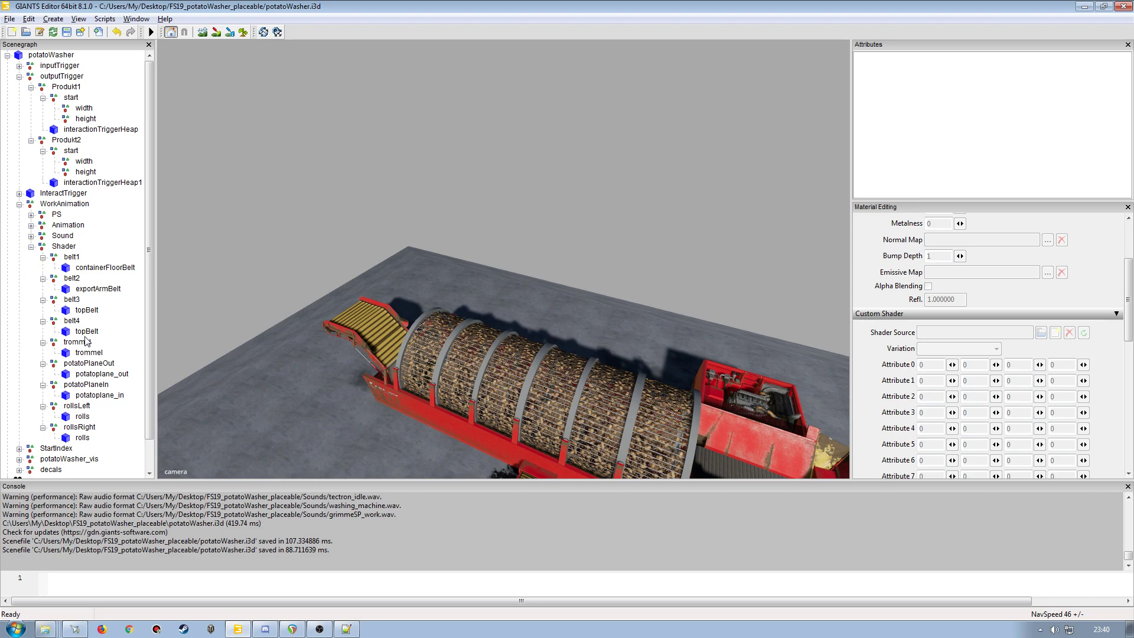
{"action": "left_click", "coordinate": [88, 268]}
{"action": "left_click_drag", "start_coordinate": [955, 104], "coordinate": [927, 104]}
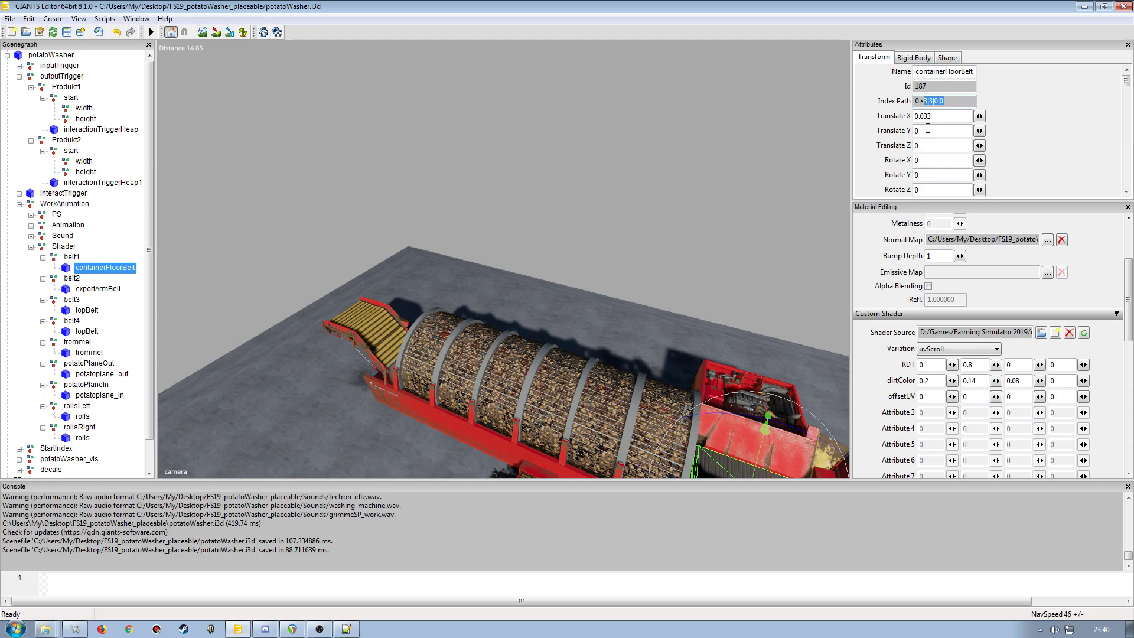
{"action": "left_click", "coordinate": [347, 629]}
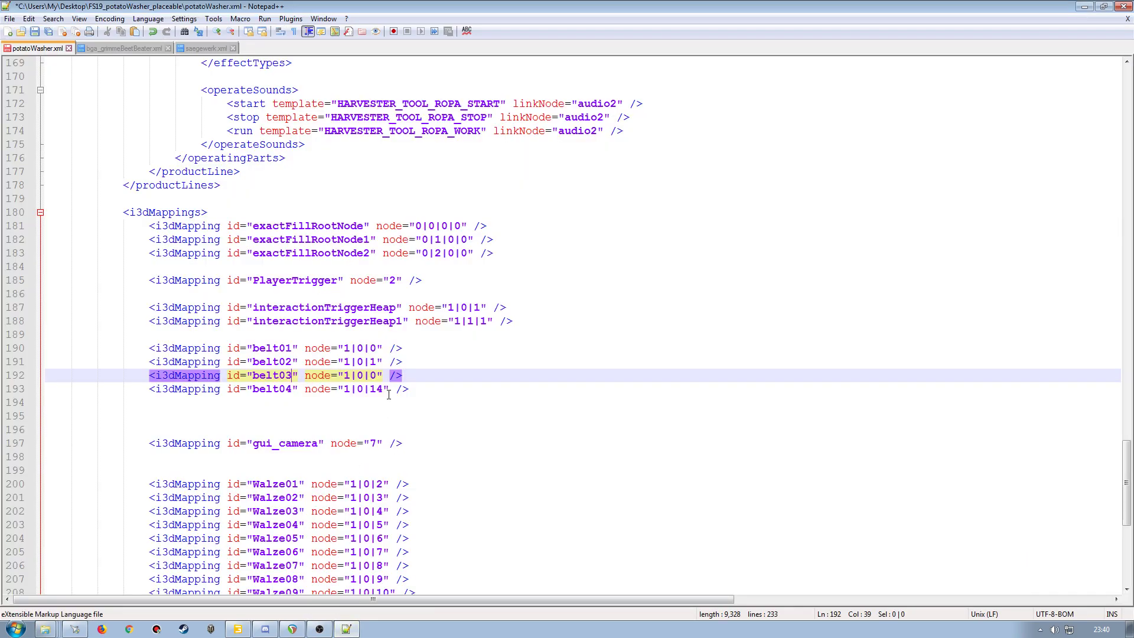
{"action": "left_click_drag", "start_coordinate": [378, 348], "coordinate": [345, 348]}
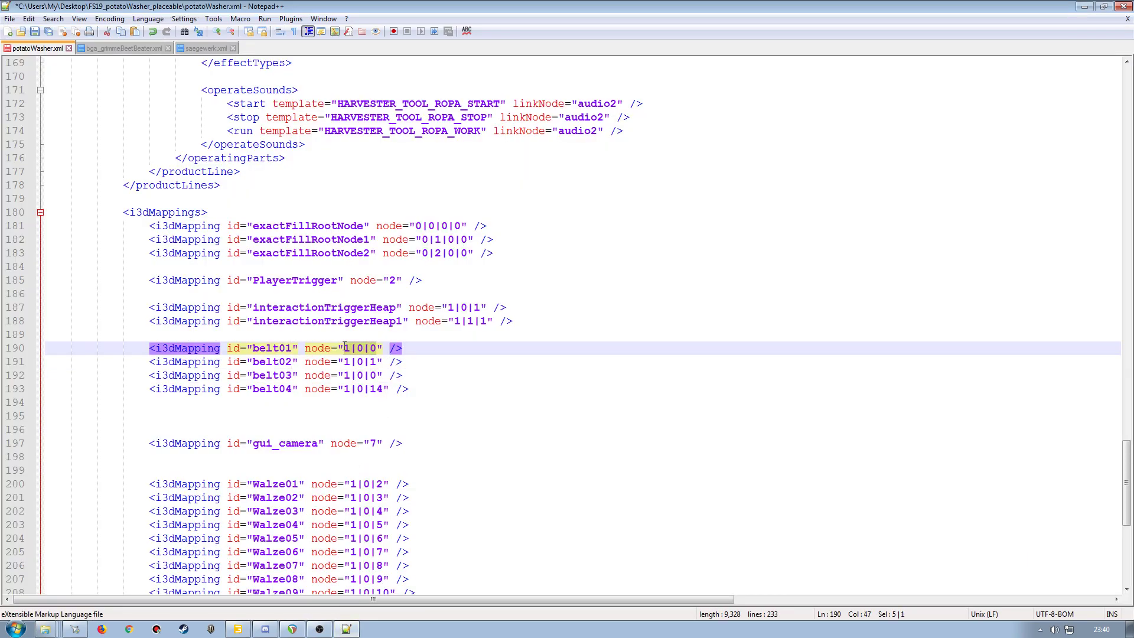
{"action": "key", "text": "ctrl+v"}
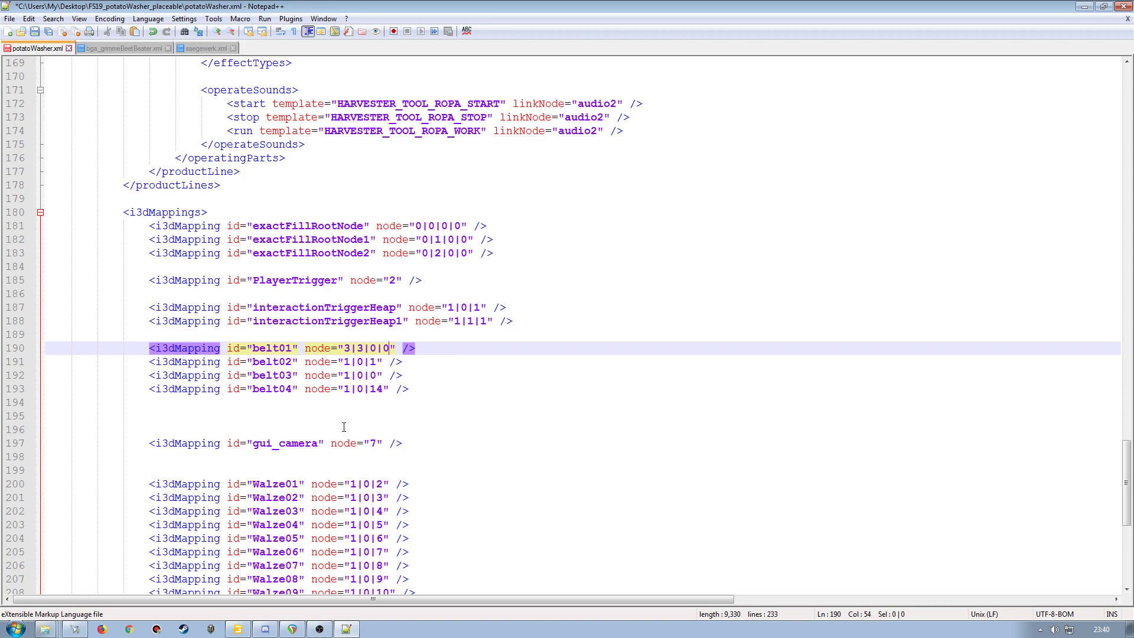
Step: Copy the index path of exportArmBelt under belt2 in GIANTS Editor and set the belt02 mapping's node in Notepad++ to 3|3|1|0
{"action": "left_click", "coordinate": [238, 629]}
{"action": "left_click", "coordinate": [95, 289]}
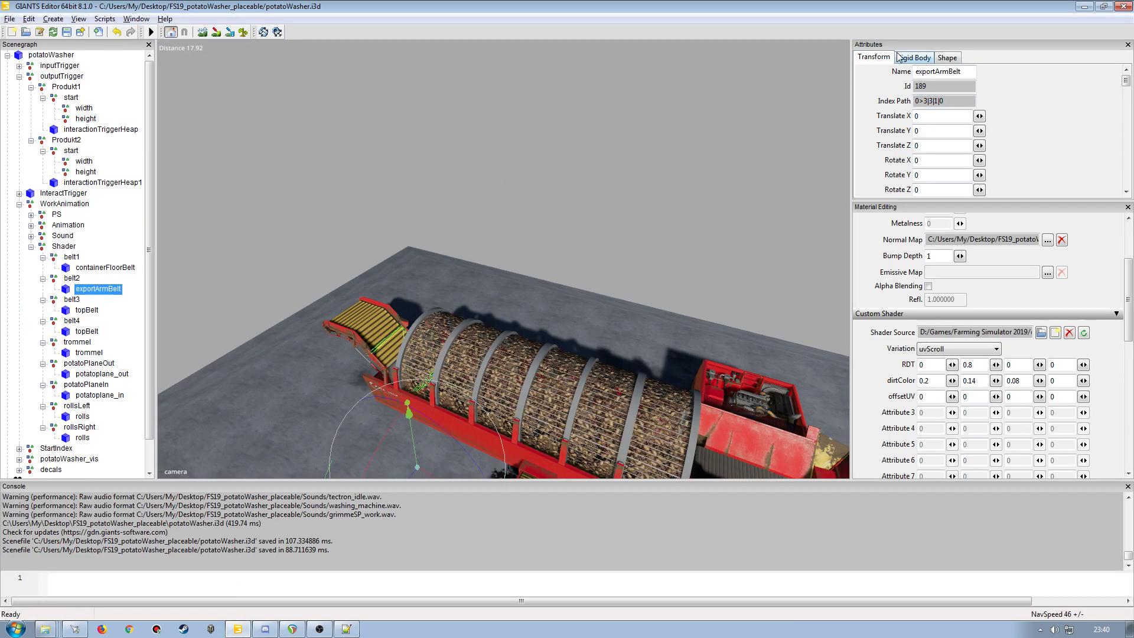
{"action": "left_click_drag", "start_coordinate": [949, 101], "coordinate": [924, 101]}
{"action": "left_click", "coordinate": [347, 630]}
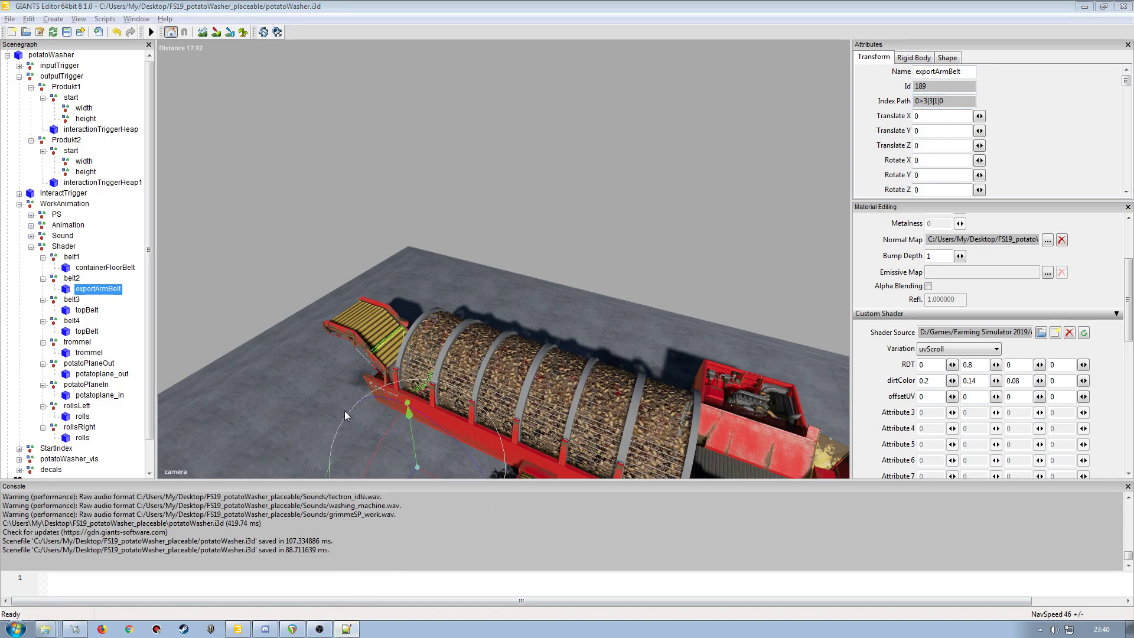
{"action": "left_click", "coordinate": [346, 629]}
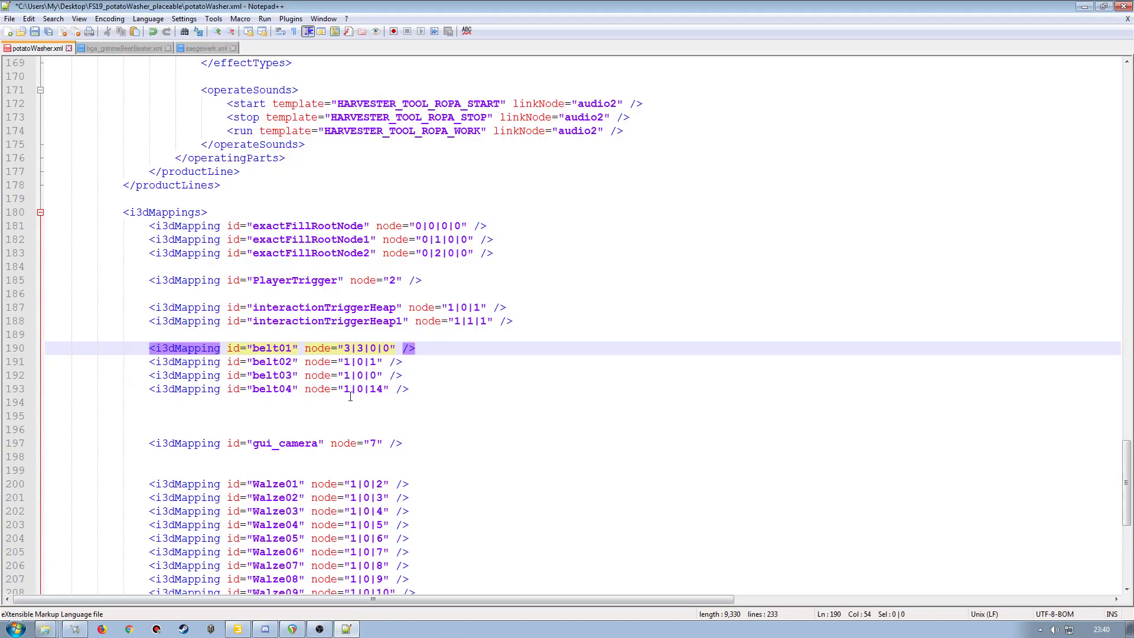
{"action": "left_click_drag", "start_coordinate": [380, 361], "coordinate": [344, 362]}
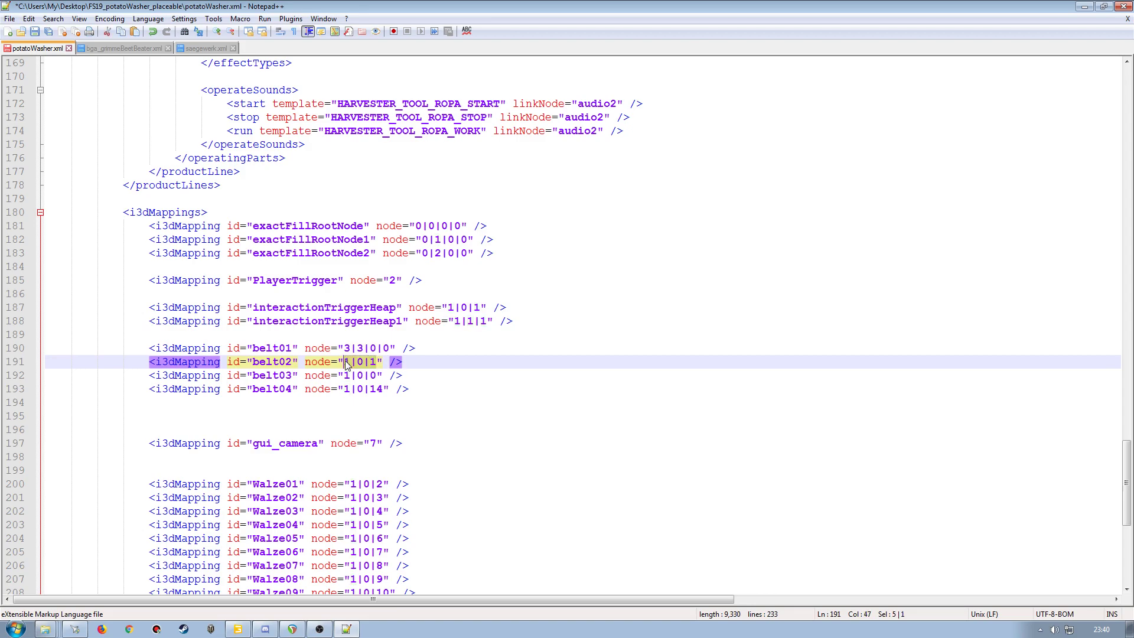
{"action": "key", "text": "ctrl+v"}
Step: Copy the index path of topBelt under belt3 in GIANTS Editor and set the belt03 mapping's node in Notepad++ to 3|3|2|0
{"action": "left_click", "coordinate": [238, 631]}
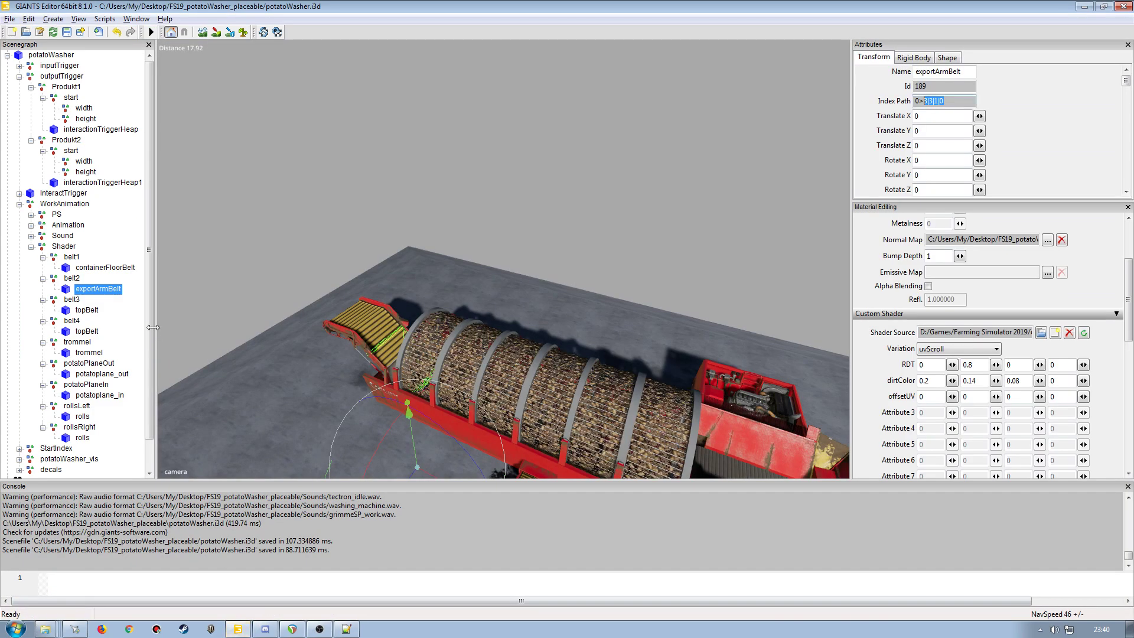
{"action": "left_click_drag", "start_coordinate": [975, 101], "coordinate": [924, 102]}
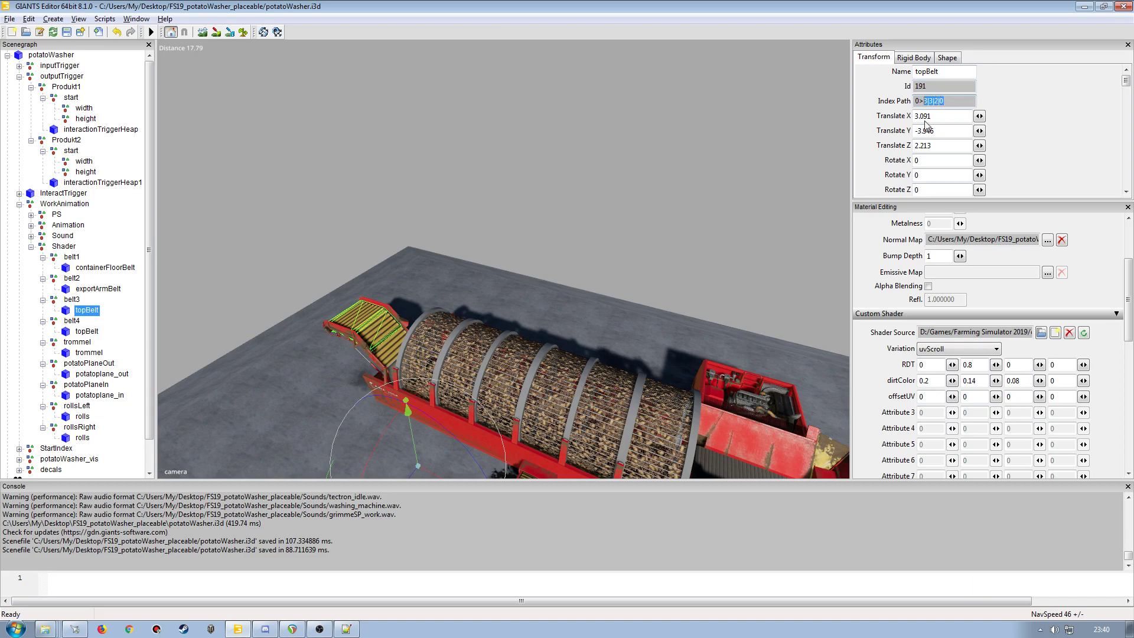
{"action": "left_click", "coordinate": [347, 629]}
{"action": "left_click_drag", "start_coordinate": [378, 375], "coordinate": [344, 375]}
{"action": "key", "text": "ctrl+v"}
Step: Copy the index path of topBelt under belt4 in GIANTS Editor and set the belt04 mapping's node in Notepad++ to 3|3|3|0
{"action": "left_click", "coordinate": [238, 629]}
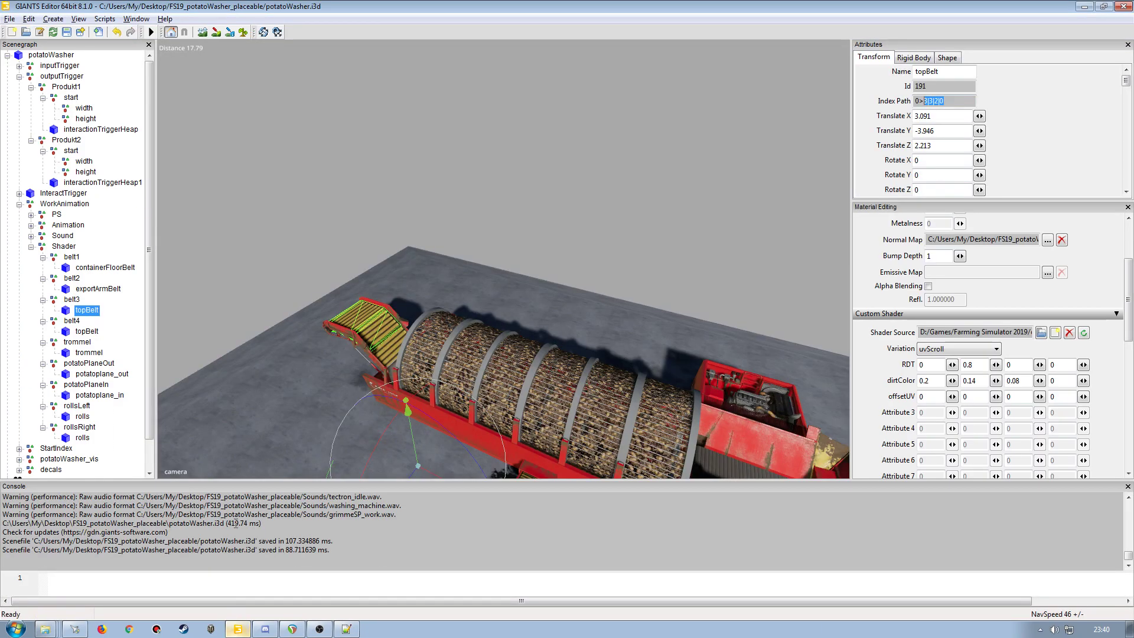
{"action": "left_click_drag", "start_coordinate": [944, 101], "coordinate": [927, 101]}
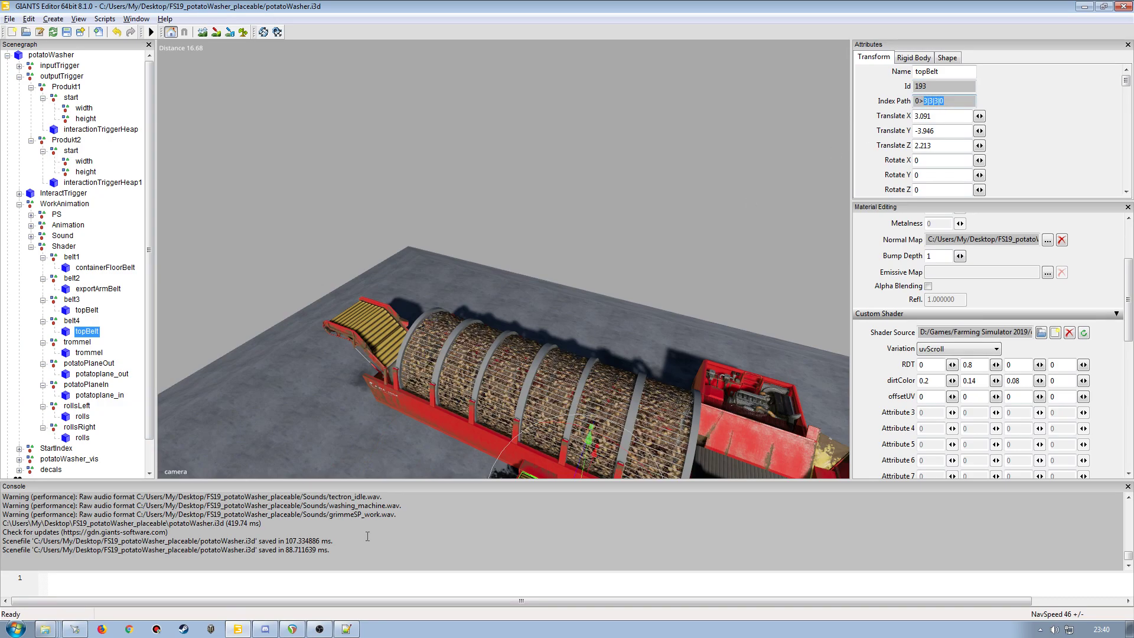
{"action": "left_click", "coordinate": [347, 629]}
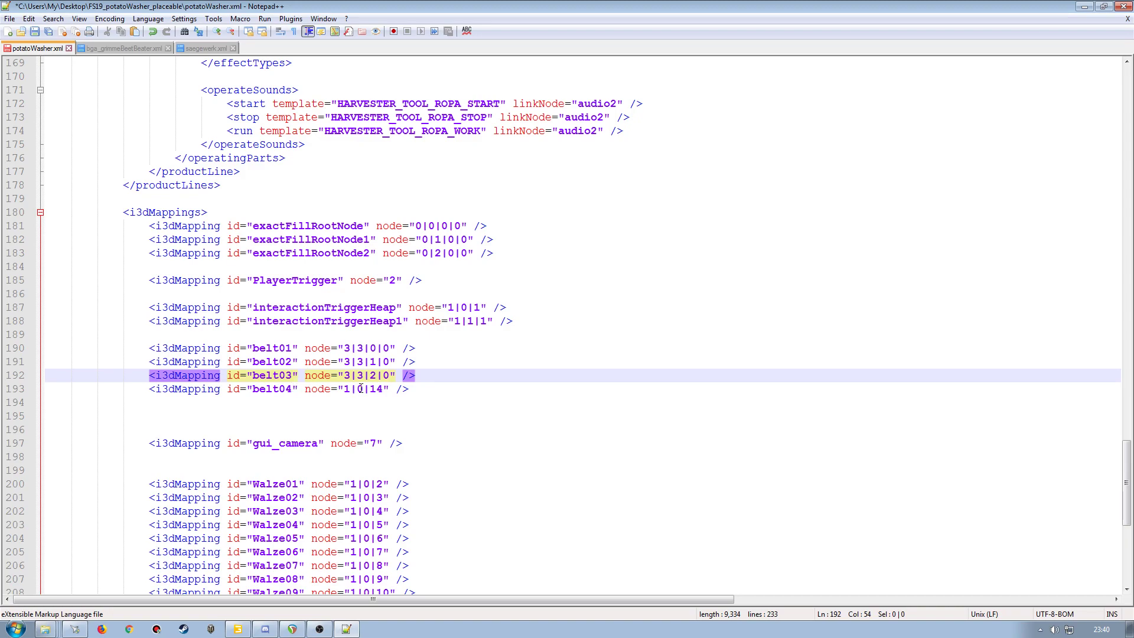
{"action": "left_click_drag", "start_coordinate": [382, 389], "coordinate": [346, 388]}
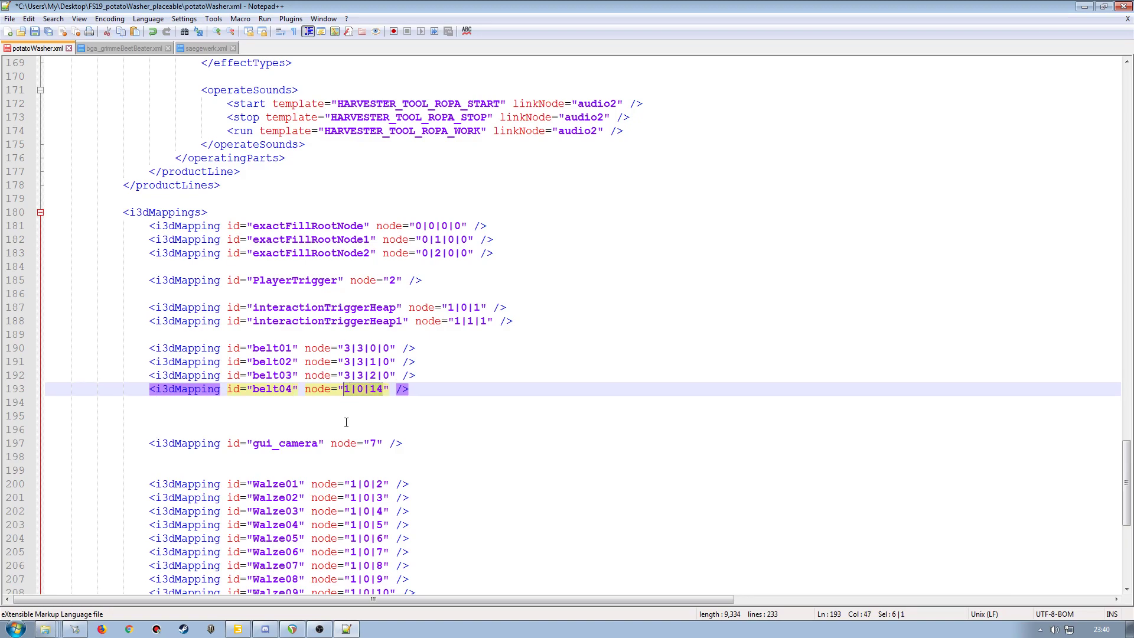
{"action": "type", "text": "3|3|3|0"}
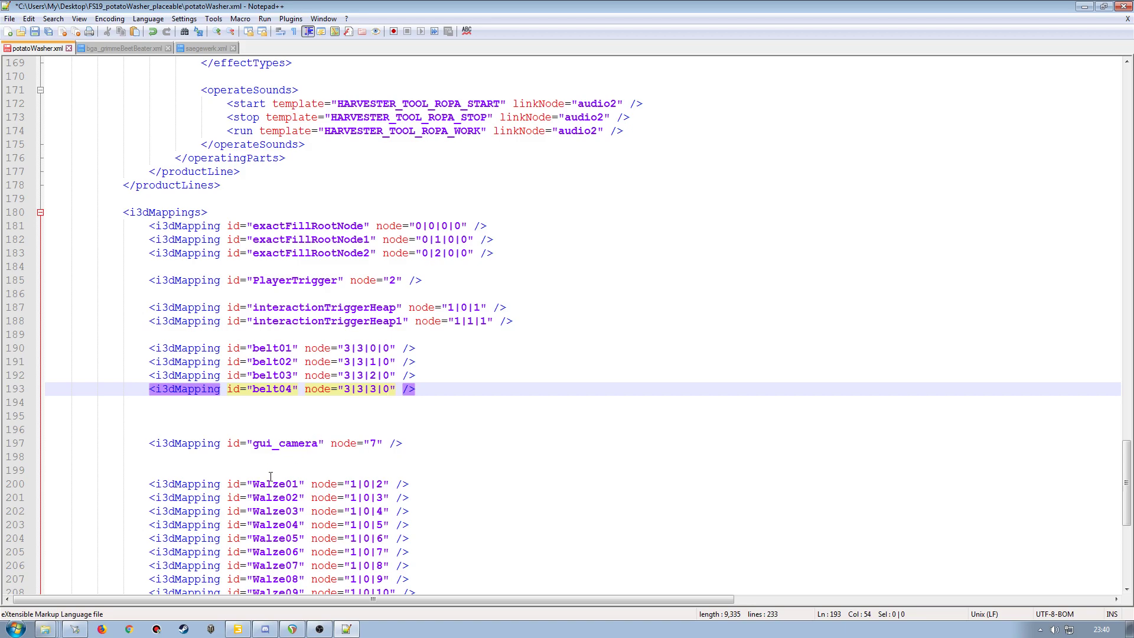
Step: Review the node names used in the operatingParts section and the remaining entries of the i3dMappings block
{"action": "scroll", "coordinate": [270, 476], "scroll_direction": "down", "scroll_amount": 4}
{"action": "scroll", "coordinate": [369, 455], "scroll_direction": "up", "scroll_amount": 11}
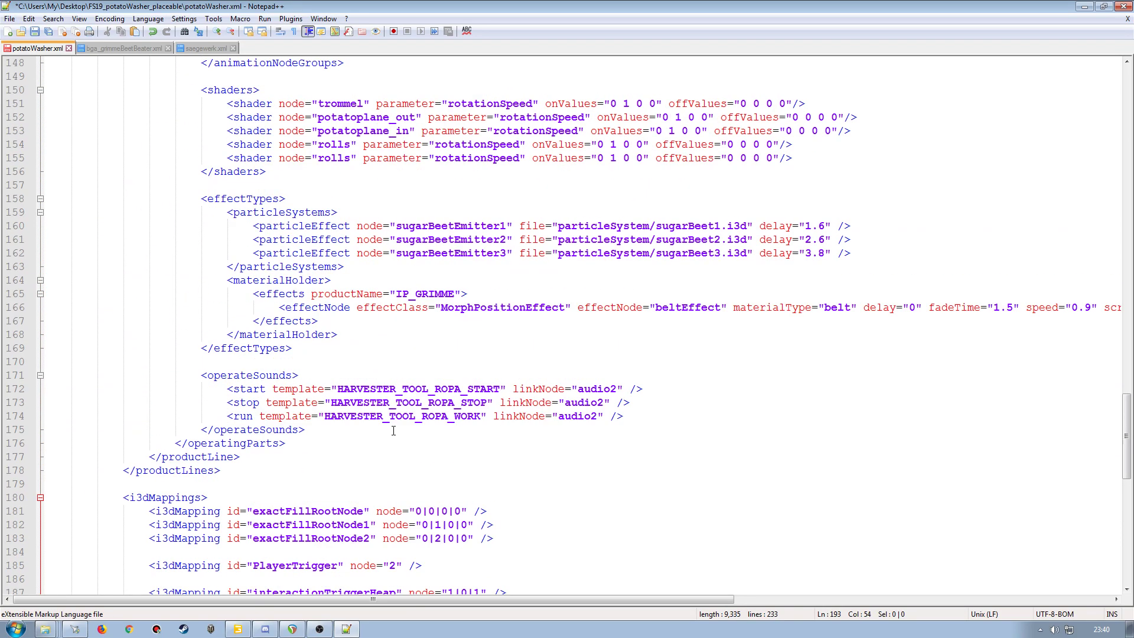
{"action": "scroll", "coordinate": [391, 427], "scroll_direction": "up", "scroll_amount": 2}
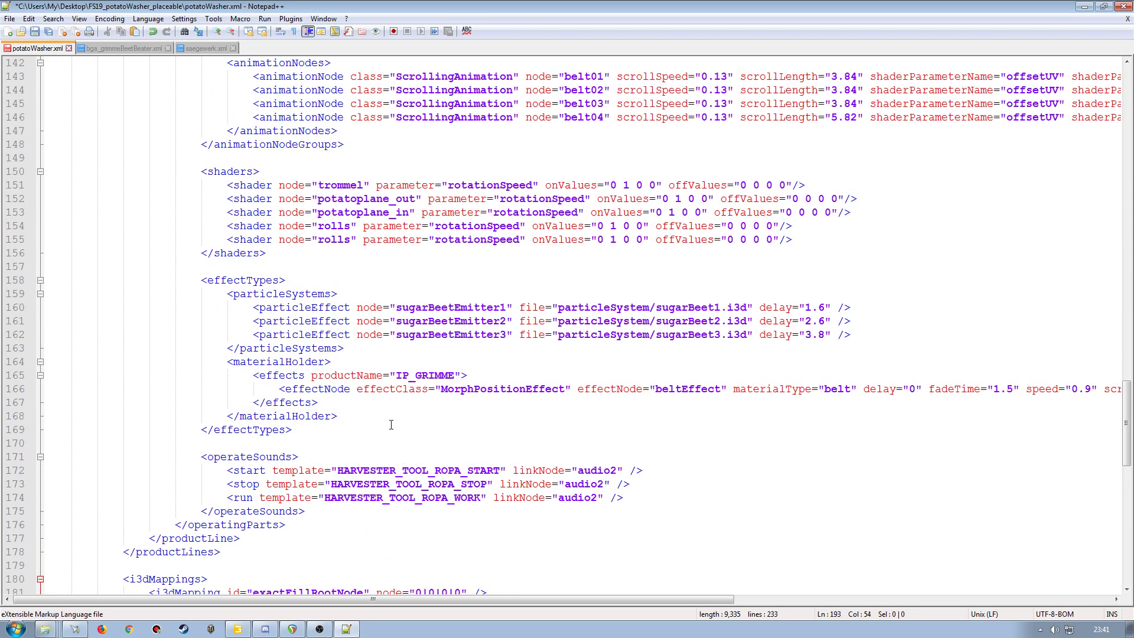
{"action": "scroll", "coordinate": [415, 370], "scroll_direction": "up", "scroll_amount": 1}
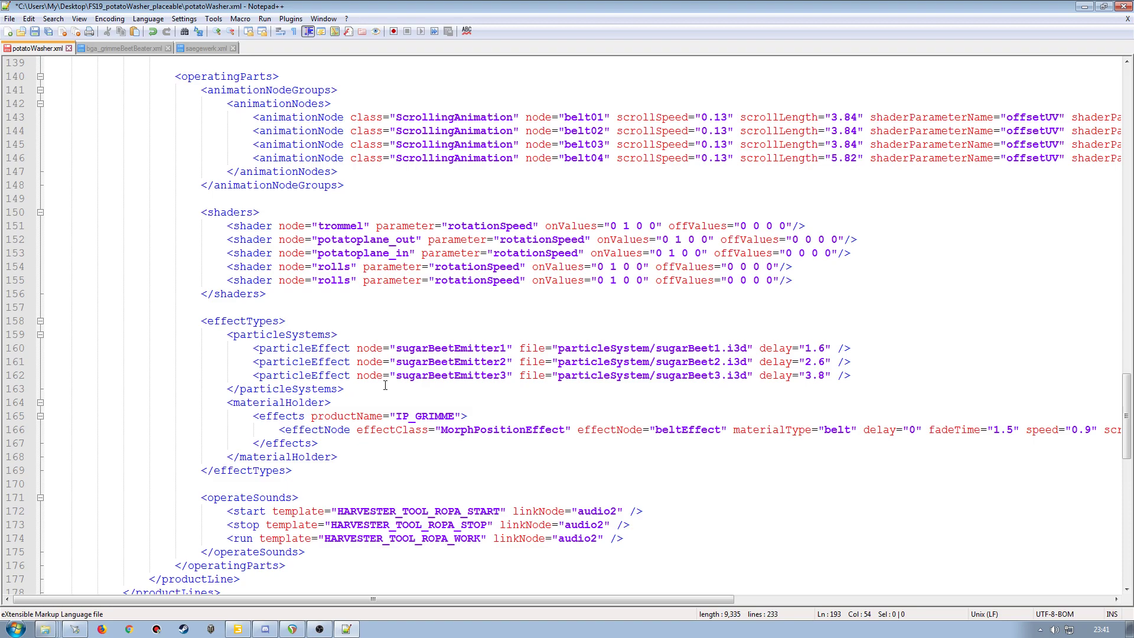
{"action": "scroll", "coordinate": [472, 414], "scroll_direction": "up", "scroll_amount": 4}
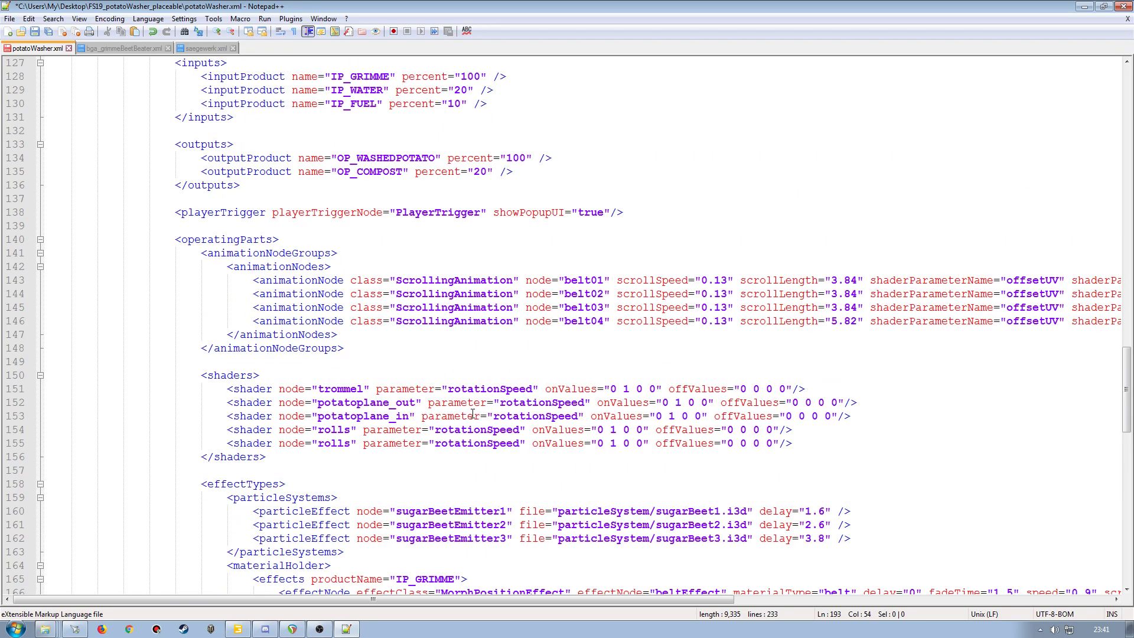
{"action": "scroll", "coordinate": [471, 412], "scroll_direction": "down", "scroll_amount": 8}
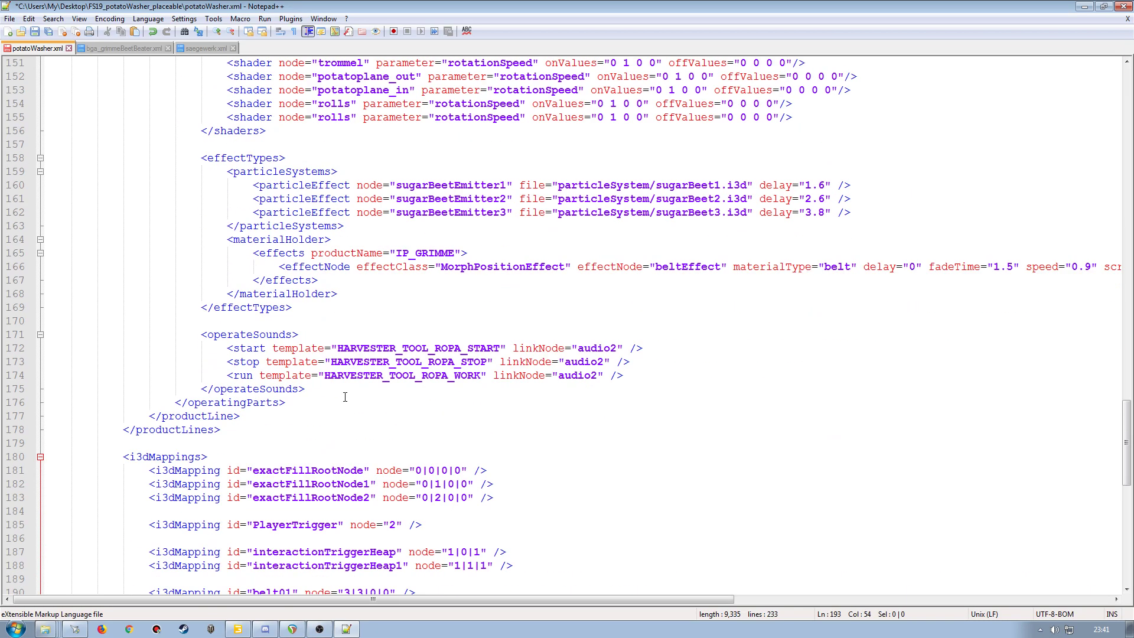
{"action": "scroll", "coordinate": [345, 397], "scroll_direction": "down", "scroll_amount": 15}
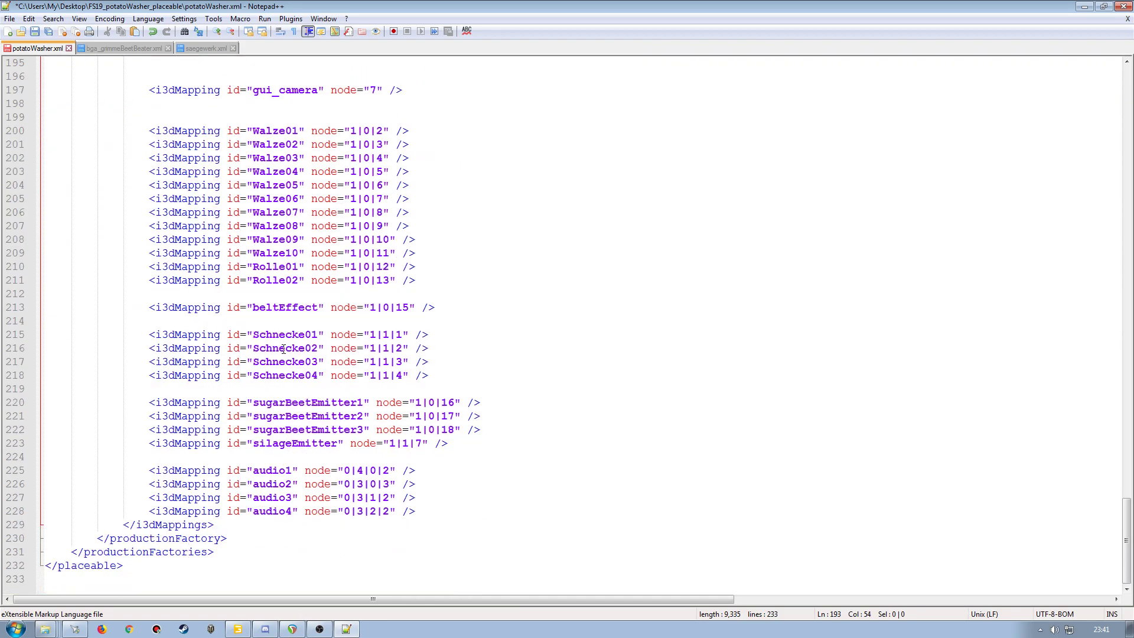
Step: Remove the two extra blank lines between the belt04 and gui_camera mappings and insert two new lines below gui_camera
{"action": "scroll", "coordinate": [283, 351], "scroll_direction": "up", "scroll_amount": 6}
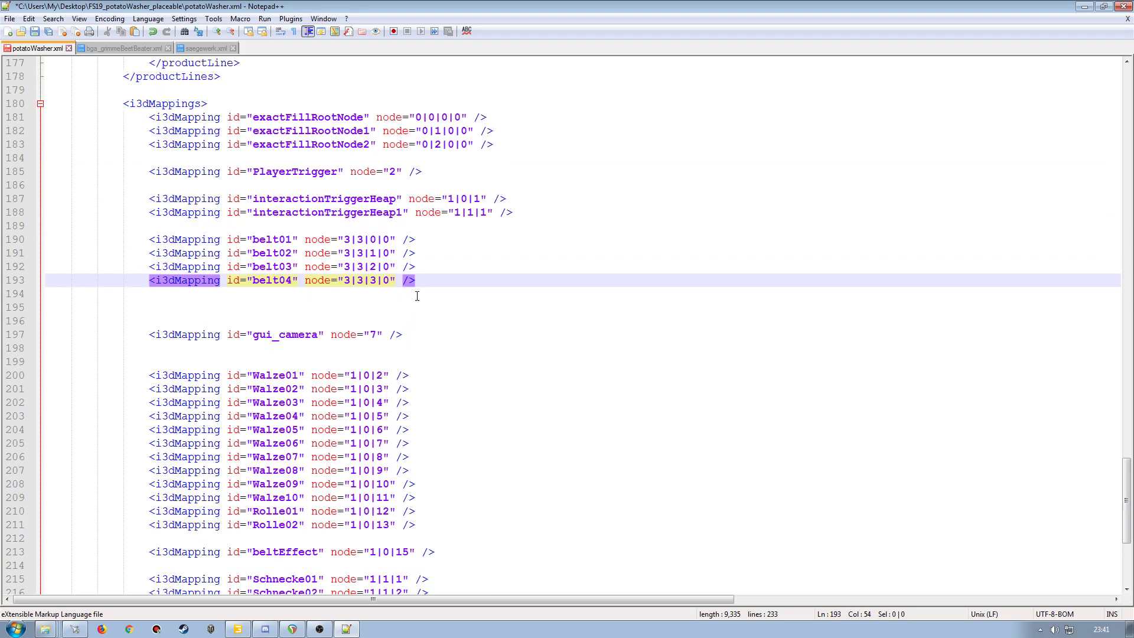
{"action": "key", "text": "End"}
{"action": "key", "text": "Delete"}
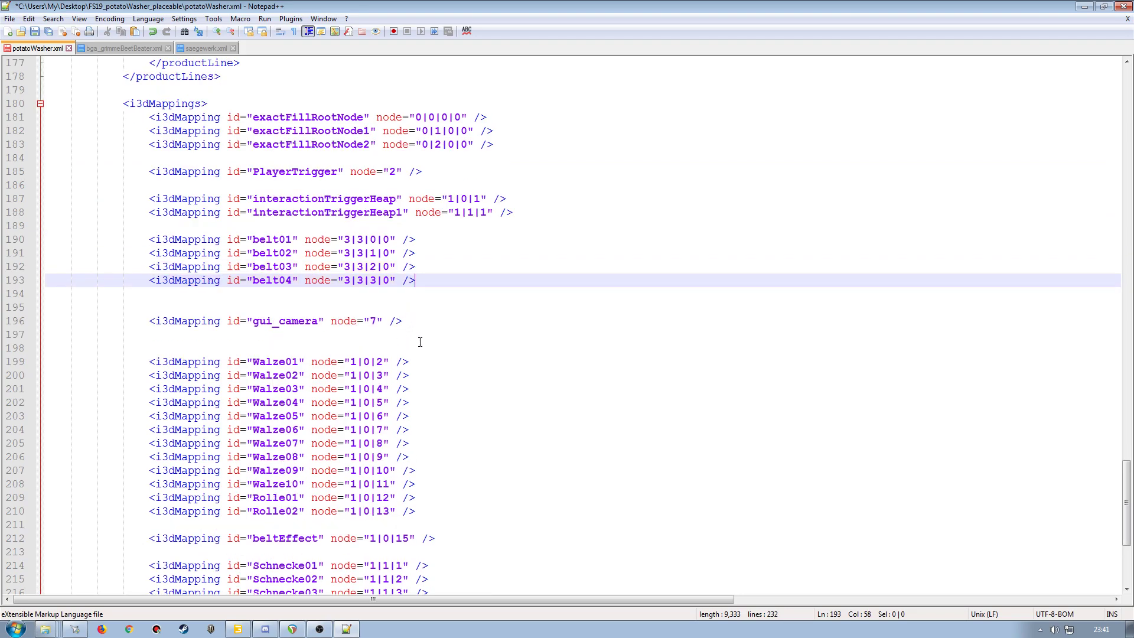
{"action": "key", "text": "Delete"}
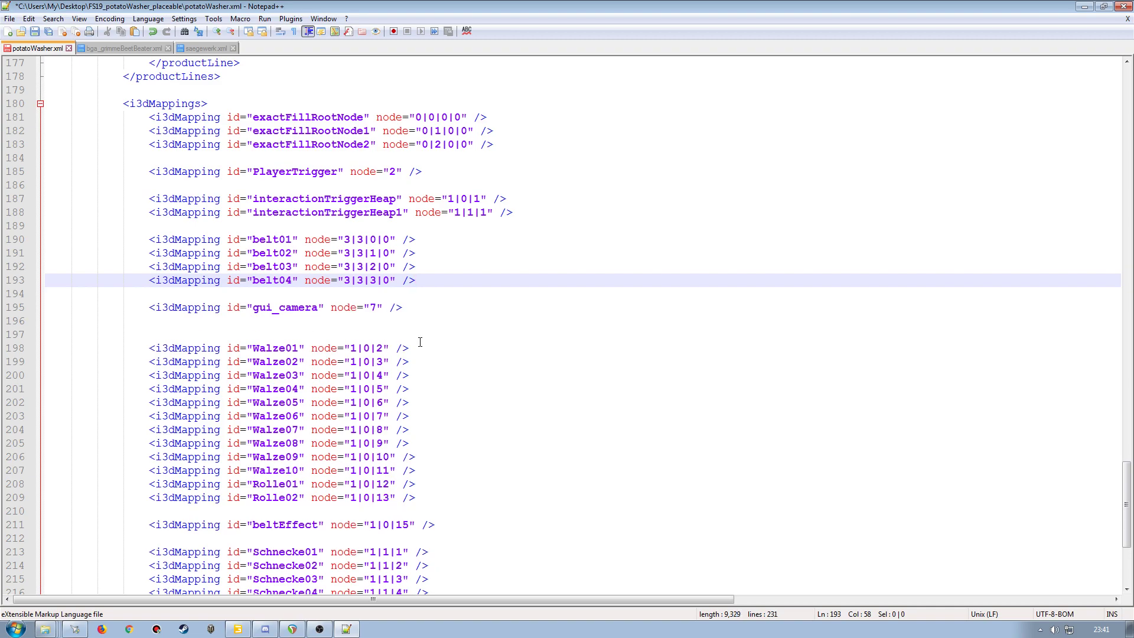
{"action": "left_click", "coordinate": [405, 308]}
{"action": "key", "text": "Return"}
{"action": "key", "text": "Return"}
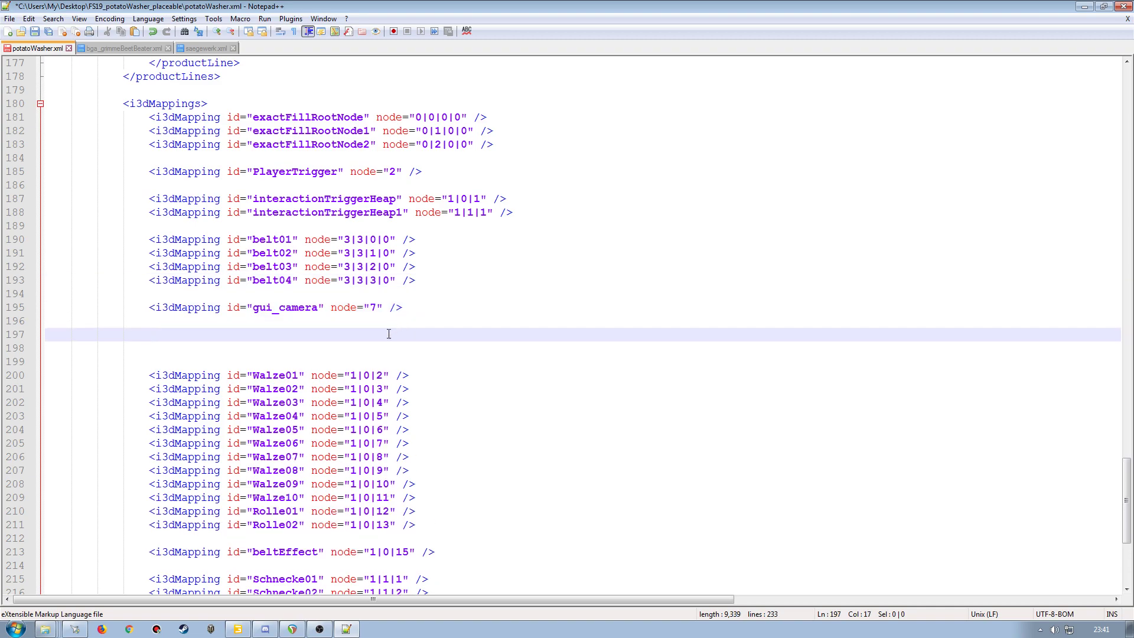
Step: Switch to GIANTS Editor and collapse WorkAnimation, outputTrigger and the whole potatoWasher node in the scenegraph
{"action": "left_click", "coordinate": [238, 629]}
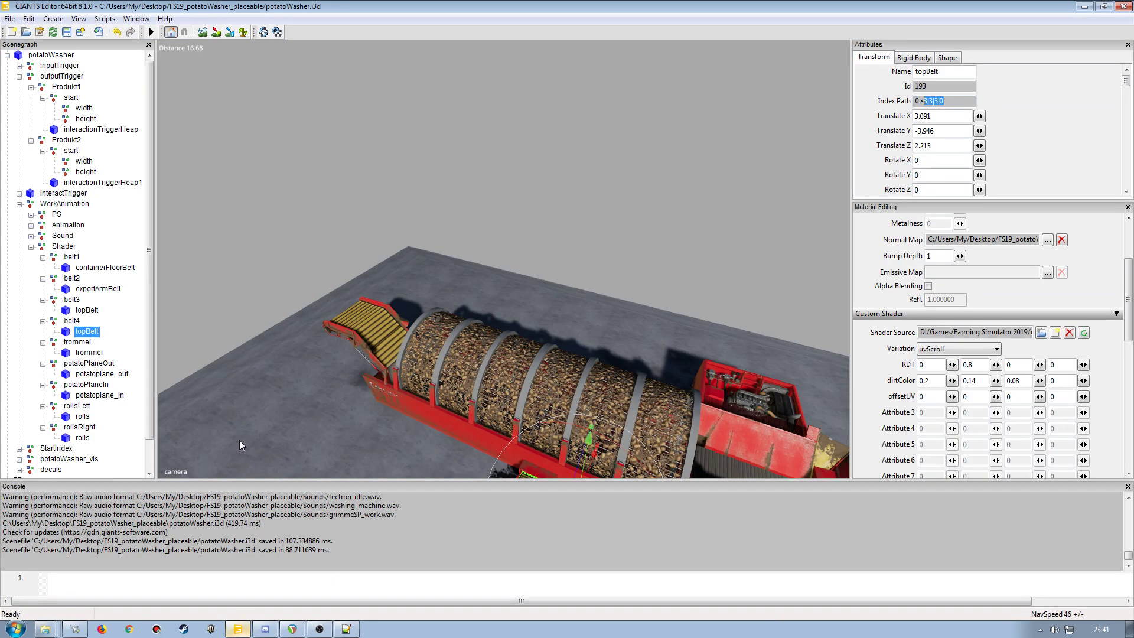
{"action": "left_click", "coordinate": [19, 204]}
{"action": "left_click", "coordinate": [21, 80]}
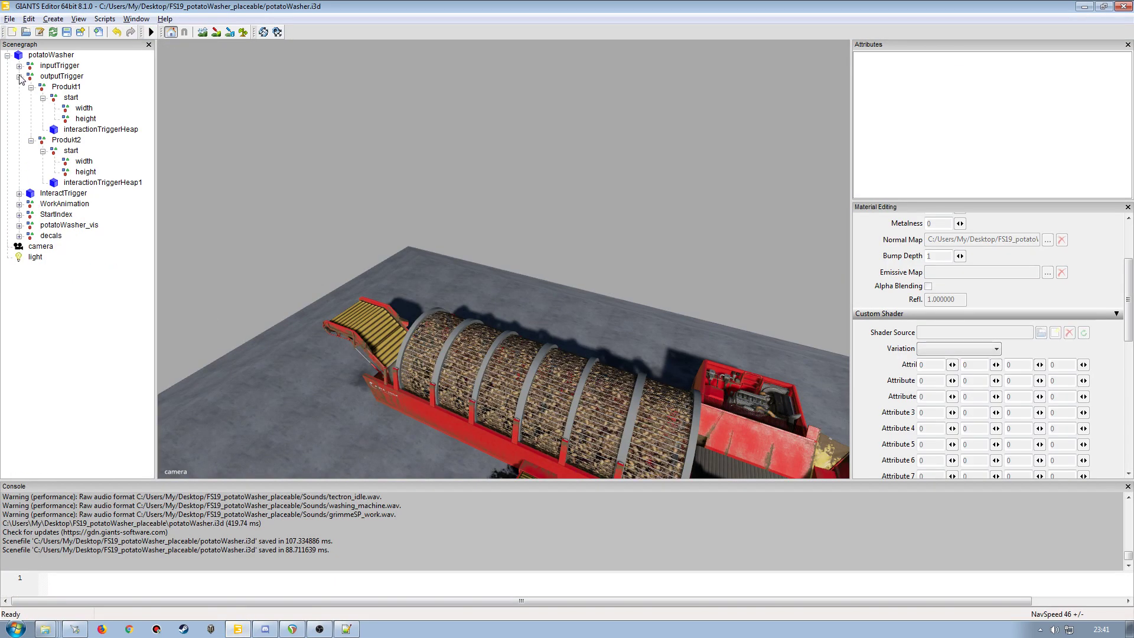
{"action": "left_click", "coordinate": [19, 76]}
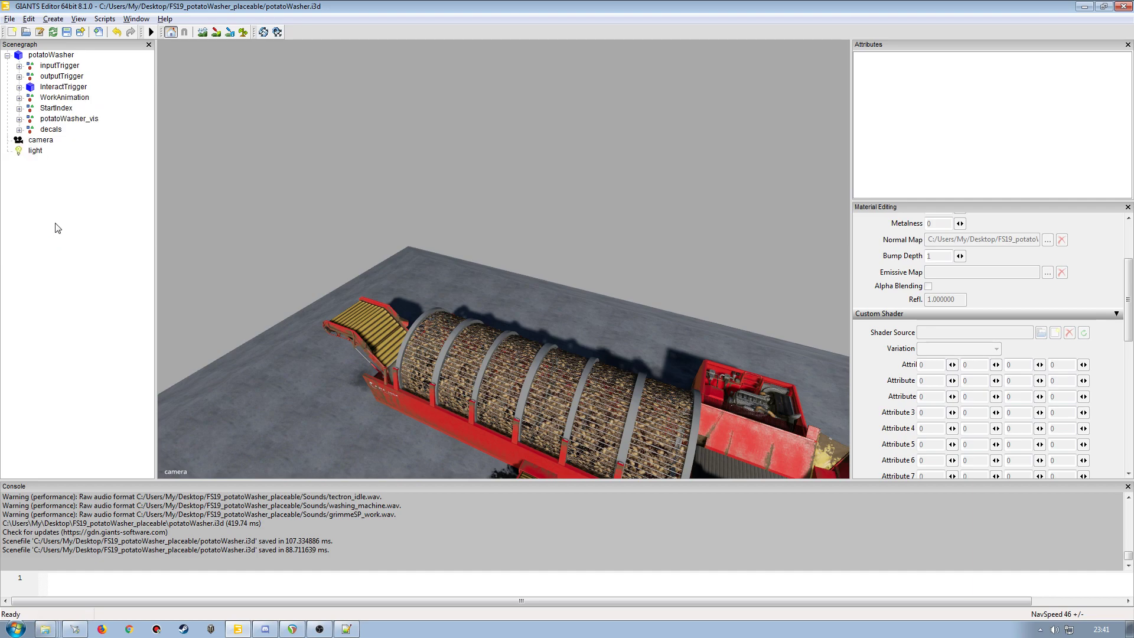
{"action": "left_click", "coordinate": [7, 55]}
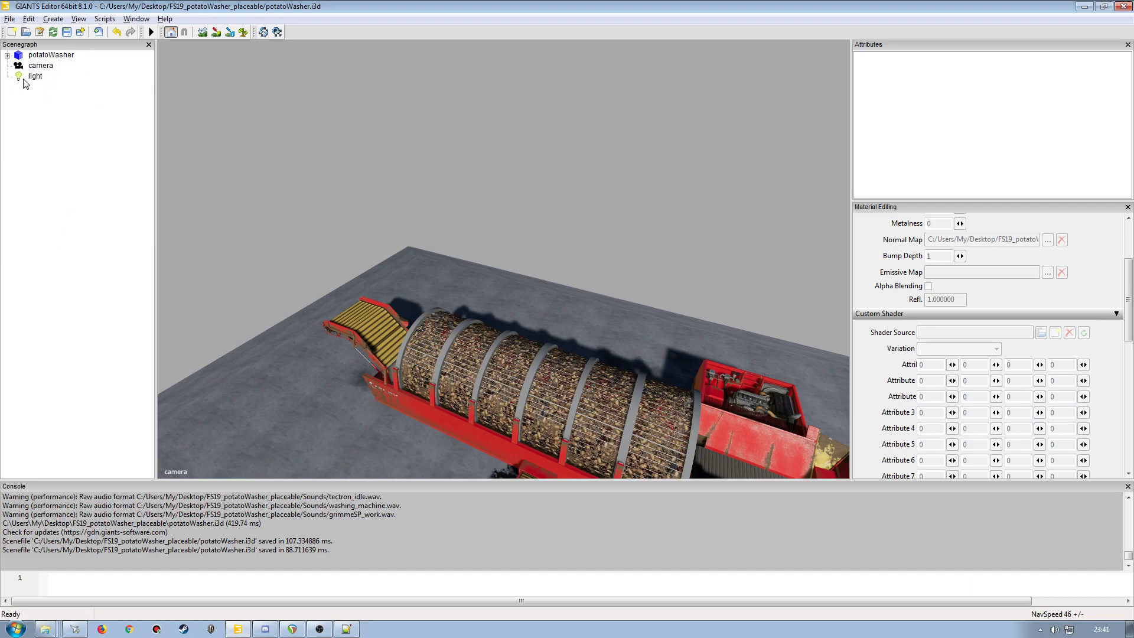
Step: Create a new camera and move it into the potatoWasher node as its last child
{"action": "left_click", "coordinate": [52, 19]}
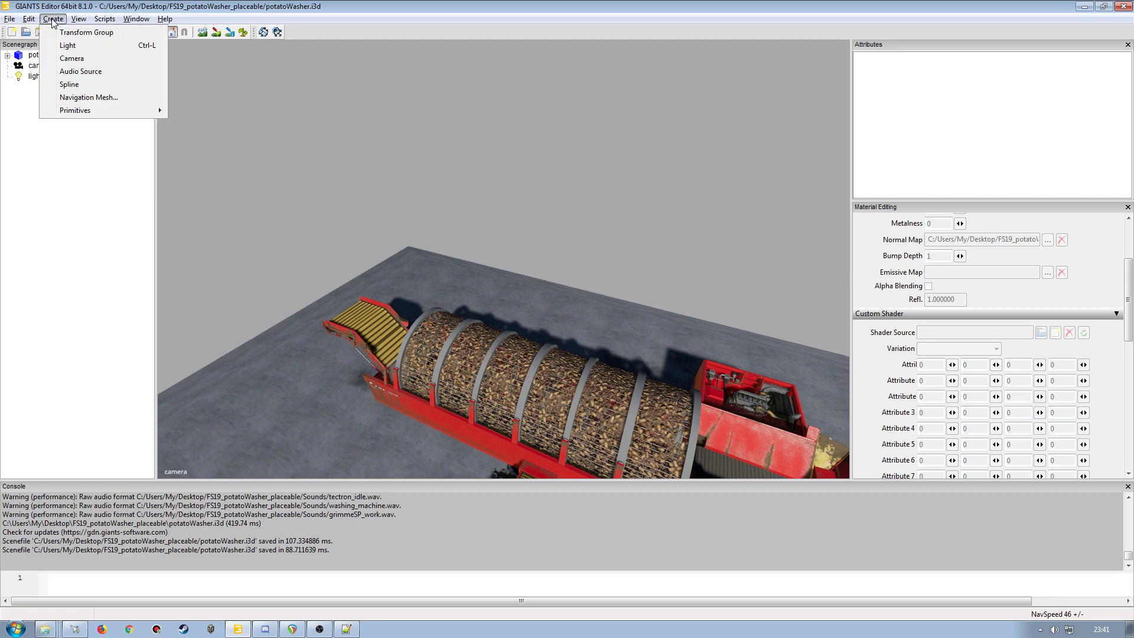
{"action": "left_click", "coordinate": [72, 57]}
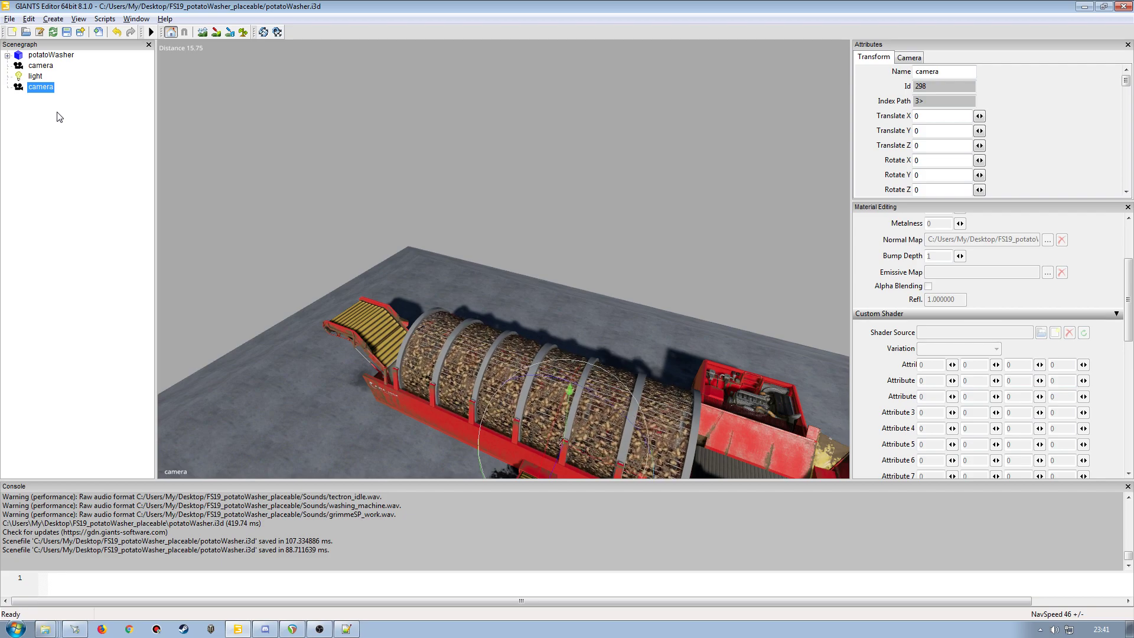
{"action": "key", "text": "Delete"}
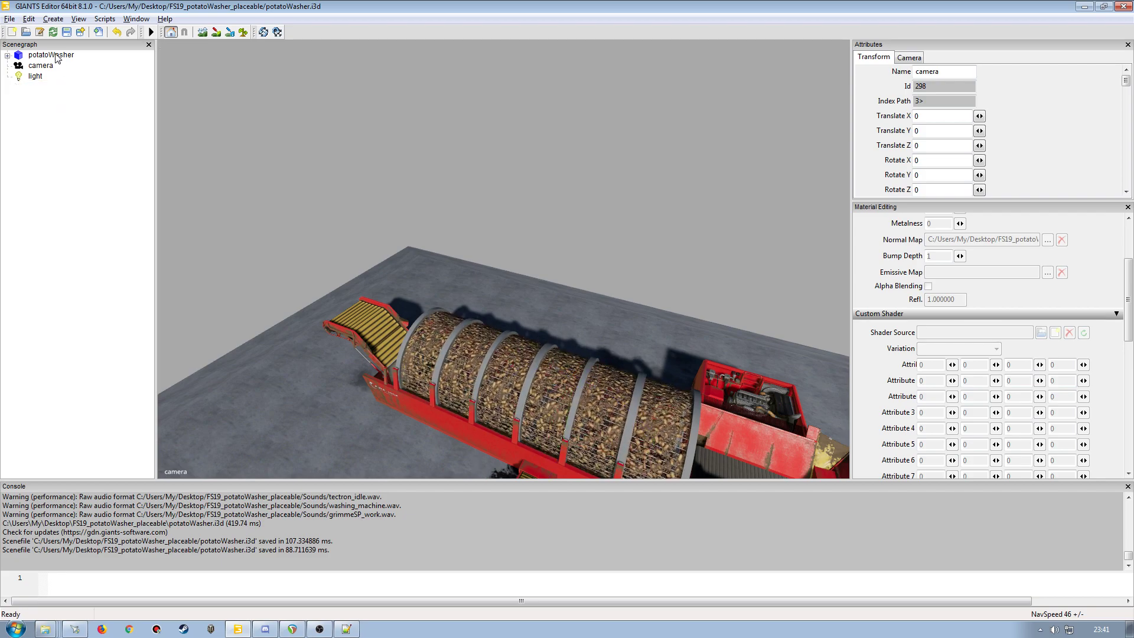
{"action": "left_click", "coordinate": [68, 57]}
{"action": "key", "text": "ctrl+v"}
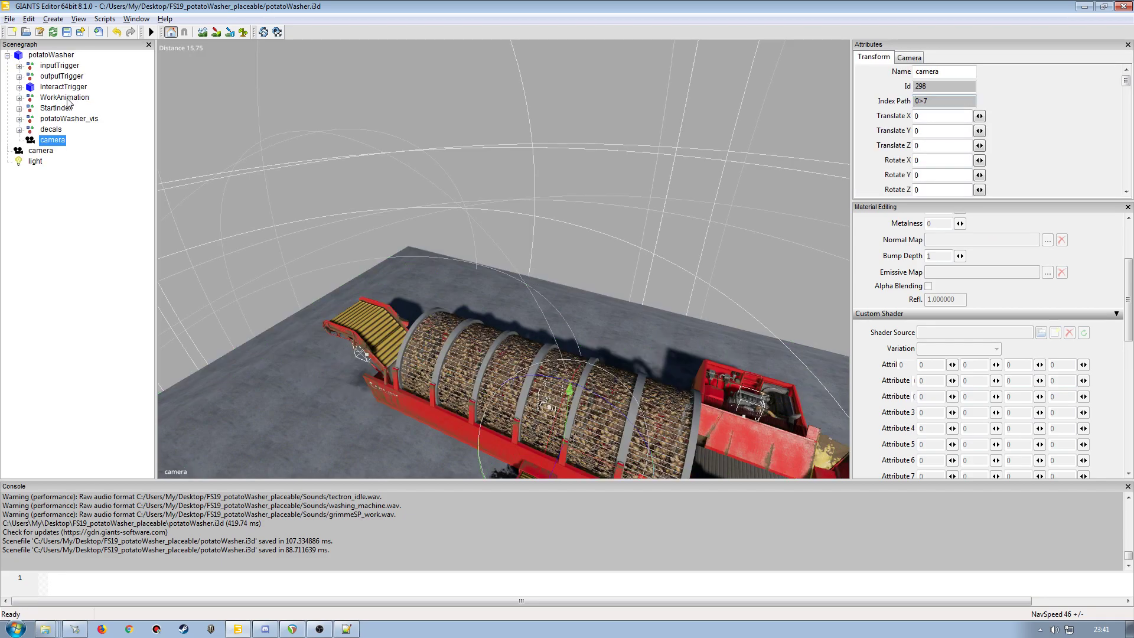
Step: Copy the gui_camera id from the XML mapping in Notepad++ and rename the new camera in GIANTS Editor as gui_camera
{"action": "left_click", "coordinate": [347, 629]}
{"action": "double_click", "coordinate": [290, 307]}
{"action": "key", "text": "ctrl+c"}
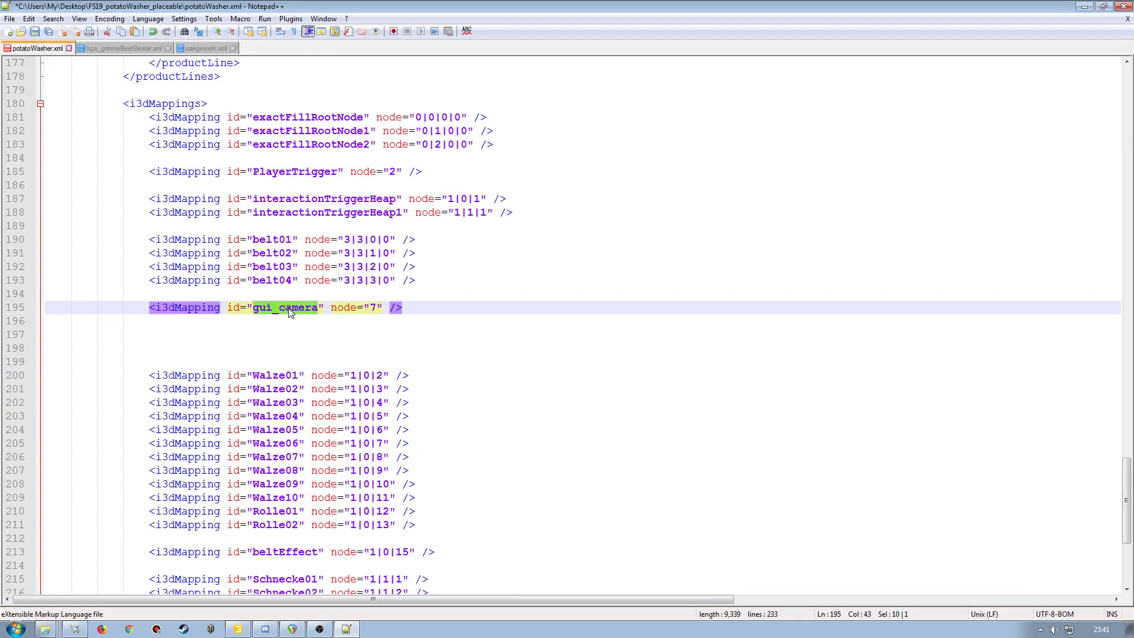
{"action": "left_click", "coordinate": [237, 628]}
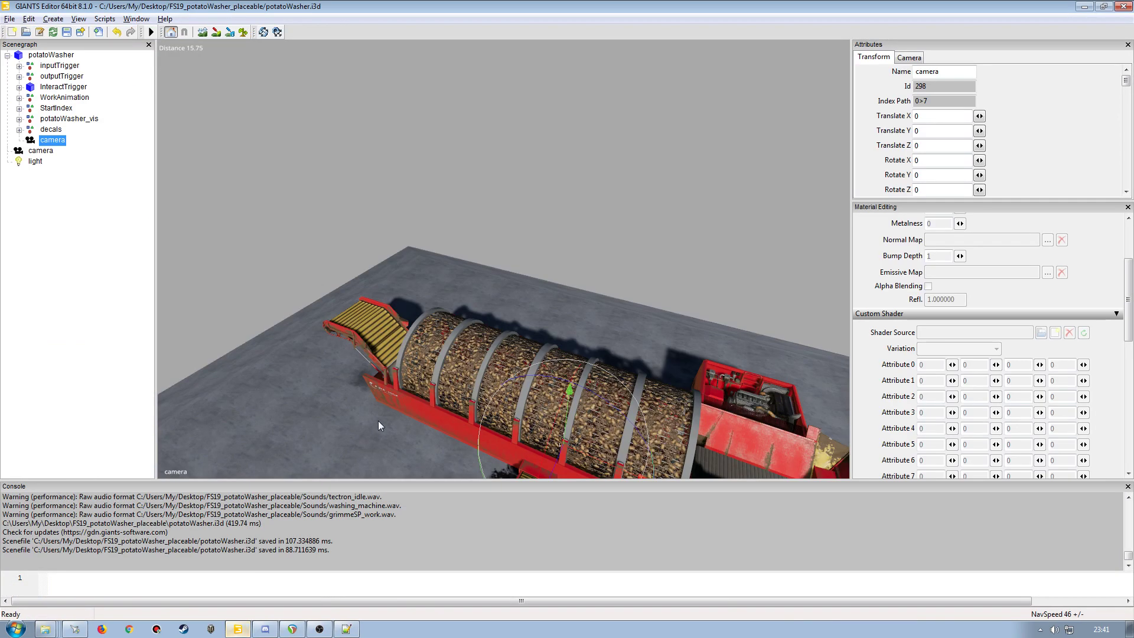
{"action": "double_click", "coordinate": [951, 72]}
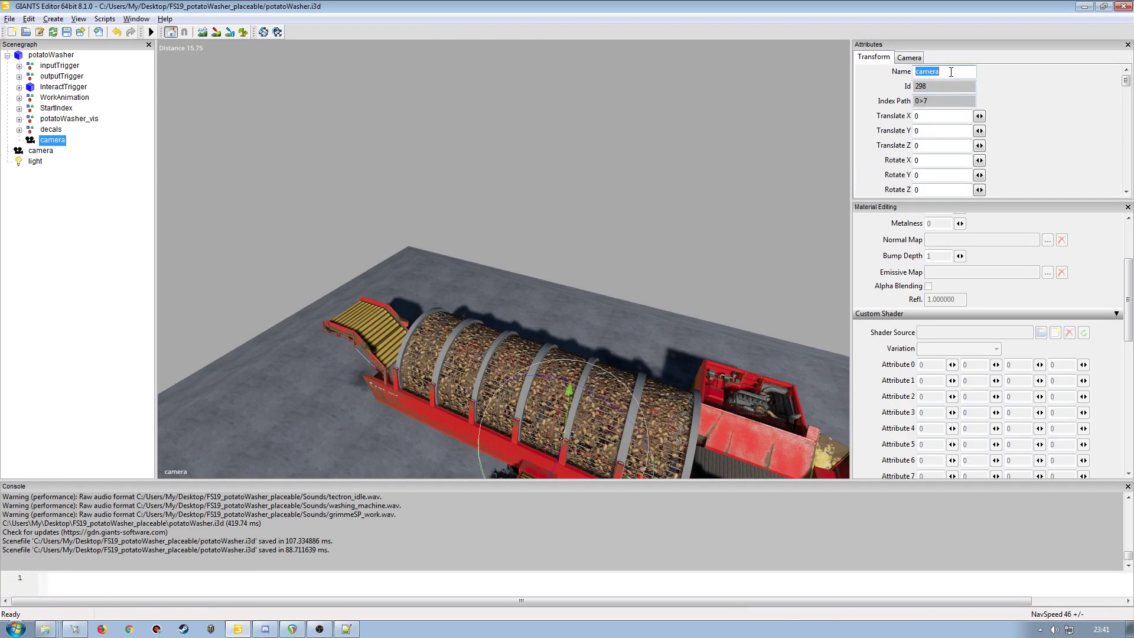
{"action": "key", "text": "ctrl+v"}
{"action": "left_click", "coordinate": [932, 115]}
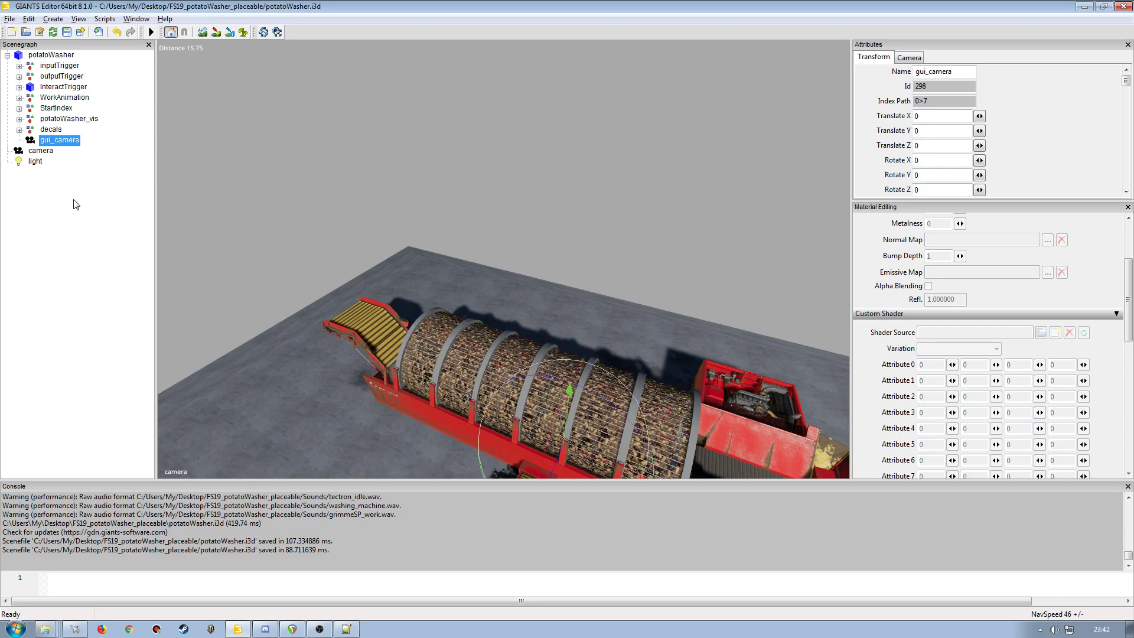
Step: Switch the viewport from the default camera to gui_camera
{"action": "left_click_drag", "start_coordinate": [430, 299], "coordinate": [507, 309], "text": "alt"}
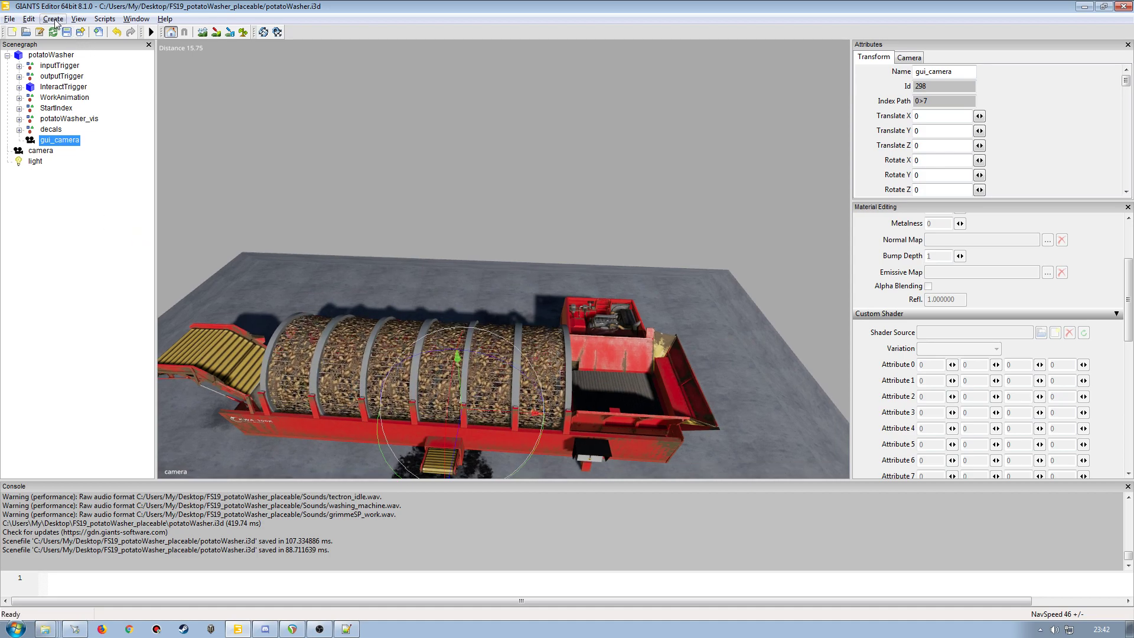
{"action": "left_click", "coordinate": [78, 19]}
{"action": "mouse_move", "coordinate": [89, 33]}
{"action": "left_click", "coordinate": [183, 33]}
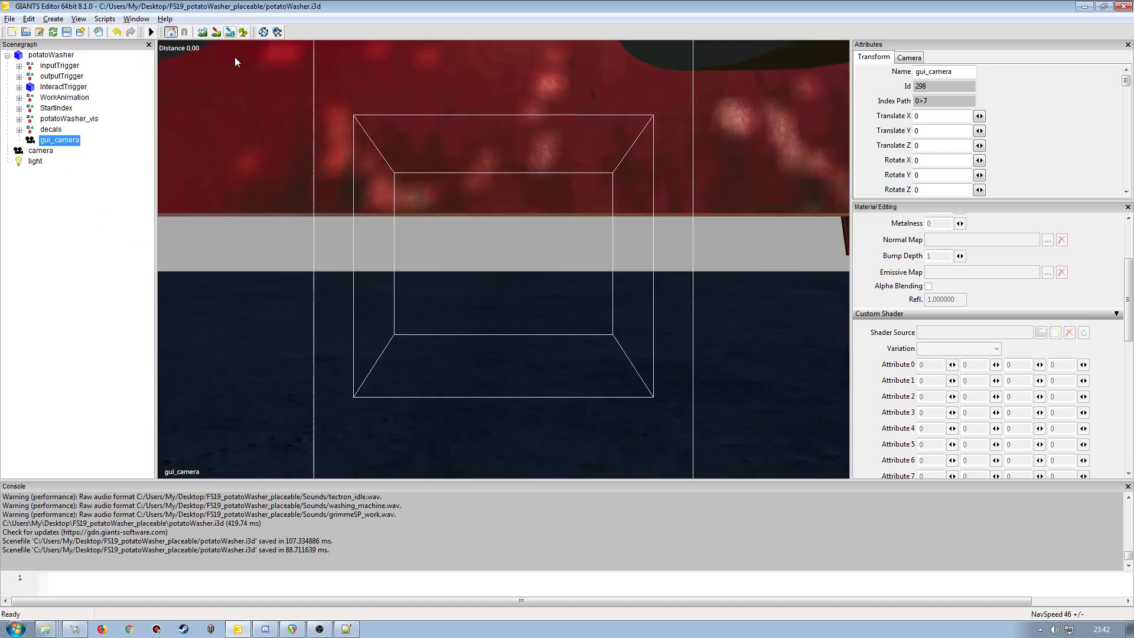
Step: Position gui_camera to view the whole washer obliquely from above, at about X -9.87, Y 9.67, Z 8.08, rotated about -35.8 and -34.1 degrees
{"action": "left_click_drag", "start_coordinate": [370, 224], "coordinate": [379, 271], "text": "alt"}
{"action": "scroll", "coordinate": [407, 283], "scroll_direction": "down", "scroll_amount": 5}
{"action": "scroll", "coordinate": [480, 274], "scroll_direction": "down", "scroll_amount": 5}
{"action": "scroll", "coordinate": [480, 274], "scroll_direction": "up", "scroll_amount": 4}
{"action": "scroll", "coordinate": [374, 185], "scroll_direction": "down", "scroll_amount": 5}
{"action": "scroll", "coordinate": [379, 271], "scroll_direction": "up", "scroll_amount": 3}
{"action": "left_click_drag", "start_coordinate": [379, 271], "coordinate": [518, 273], "text": "alt"}
{"action": "scroll", "coordinate": [548, 265], "scroll_direction": "down", "scroll_amount": 5}
{"action": "scroll", "coordinate": [517, 273], "scroll_direction": "up", "scroll_amount": 3}
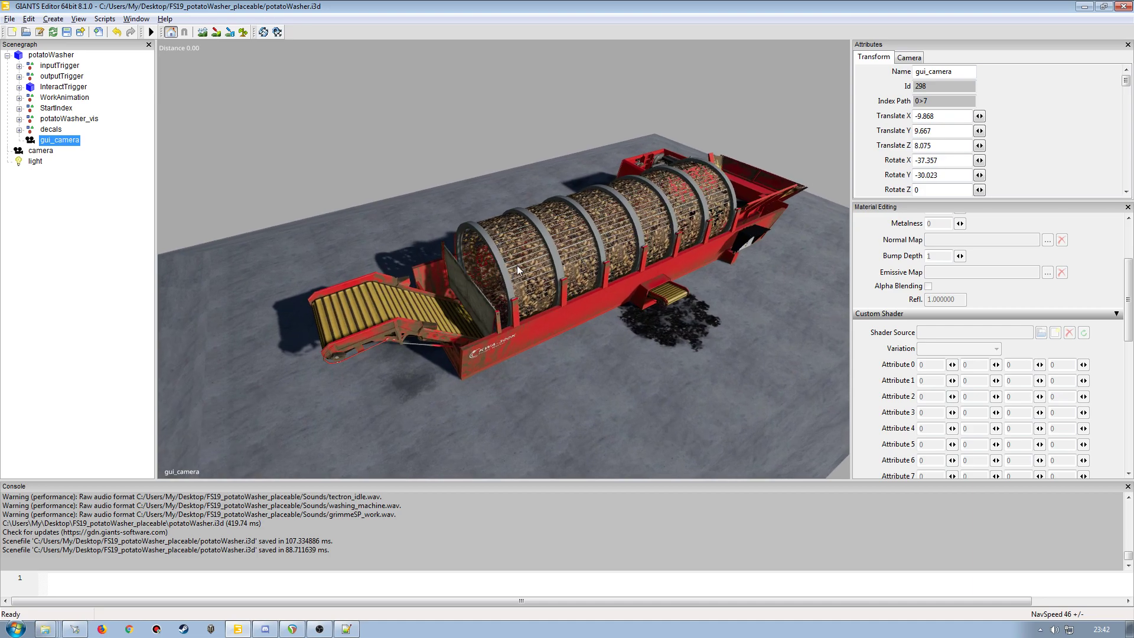
{"action": "left_click_drag", "start_coordinate": [518, 261], "coordinate": [534, 250], "text": "alt"}
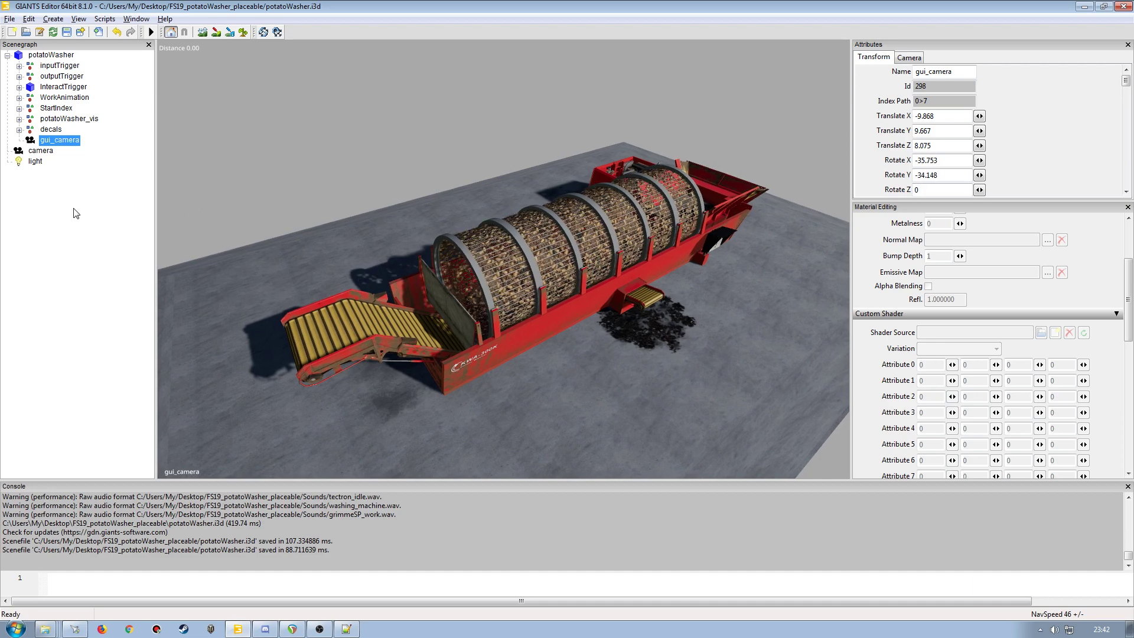
Step: Switch the viewport back to the default camera and save the potatoWasher.i3d scene
{"action": "left_click", "coordinate": [79, 19]}
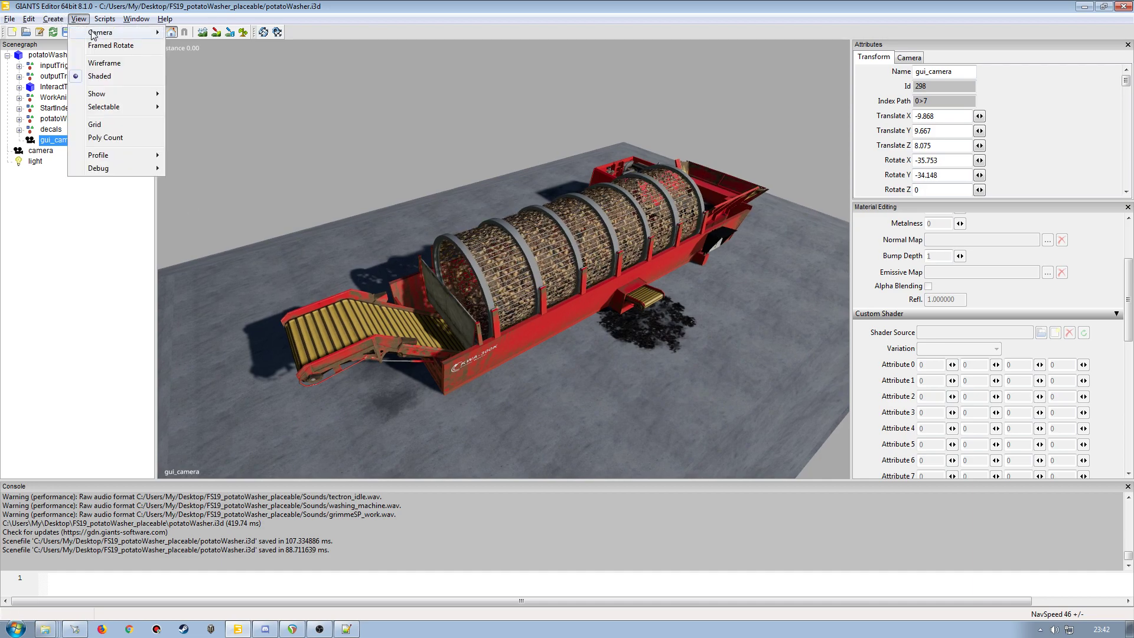
{"action": "mouse_move", "coordinate": [87, 31]}
{"action": "left_click", "coordinate": [203, 45]}
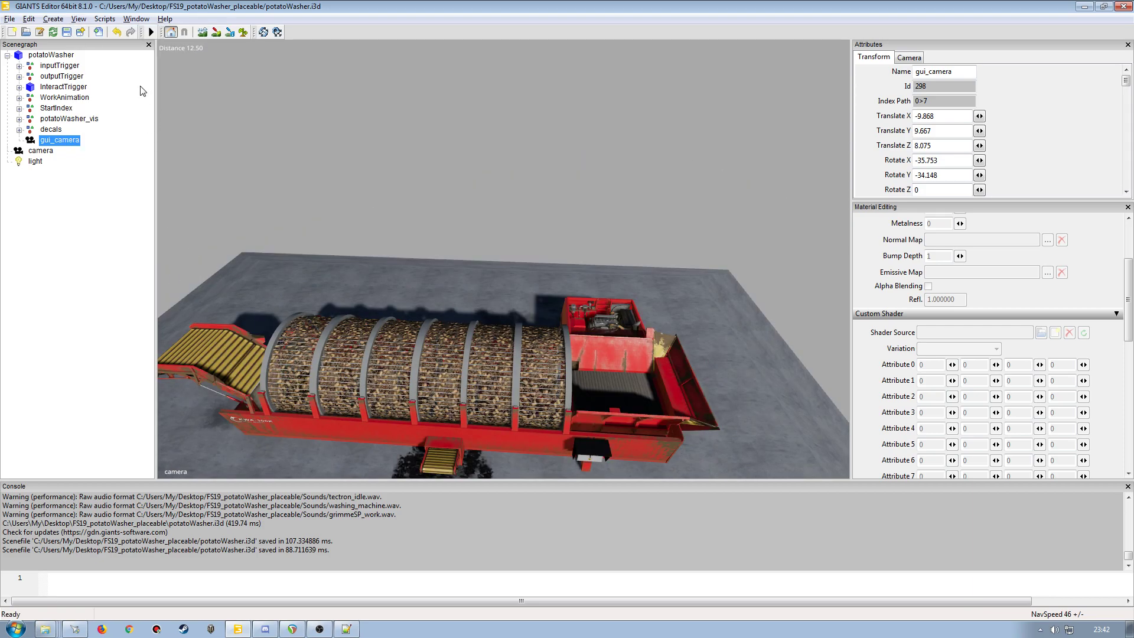
{"action": "left_click", "coordinate": [67, 32]}
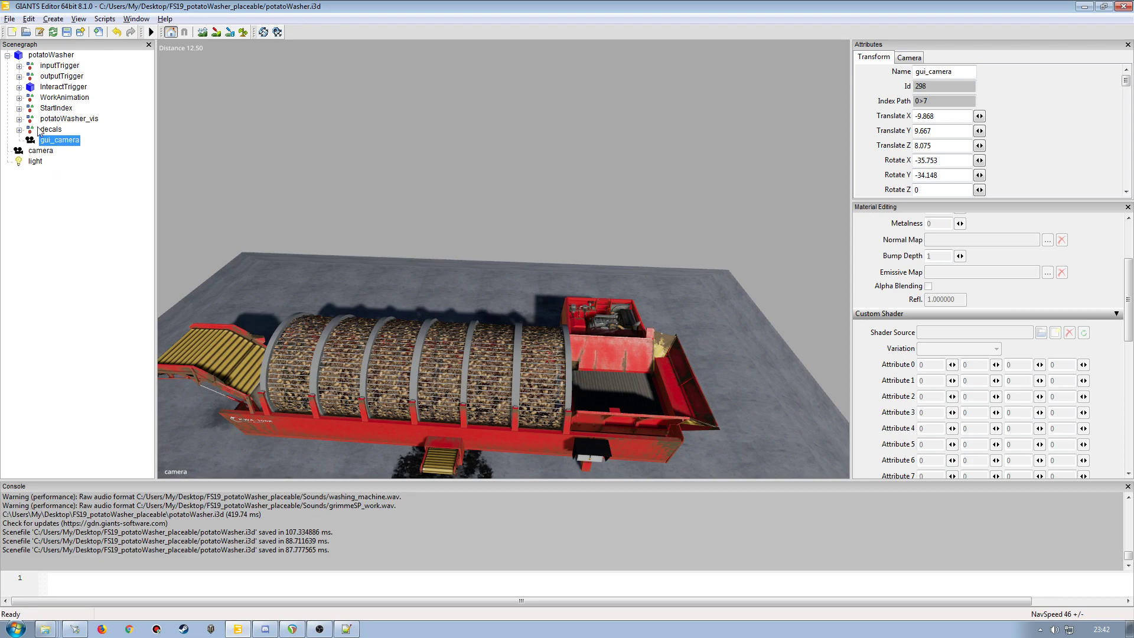
Step: Switch to Notepad++, save potatoWasher.xml and close the two other open XML files
{"action": "left_click", "coordinate": [347, 629]}
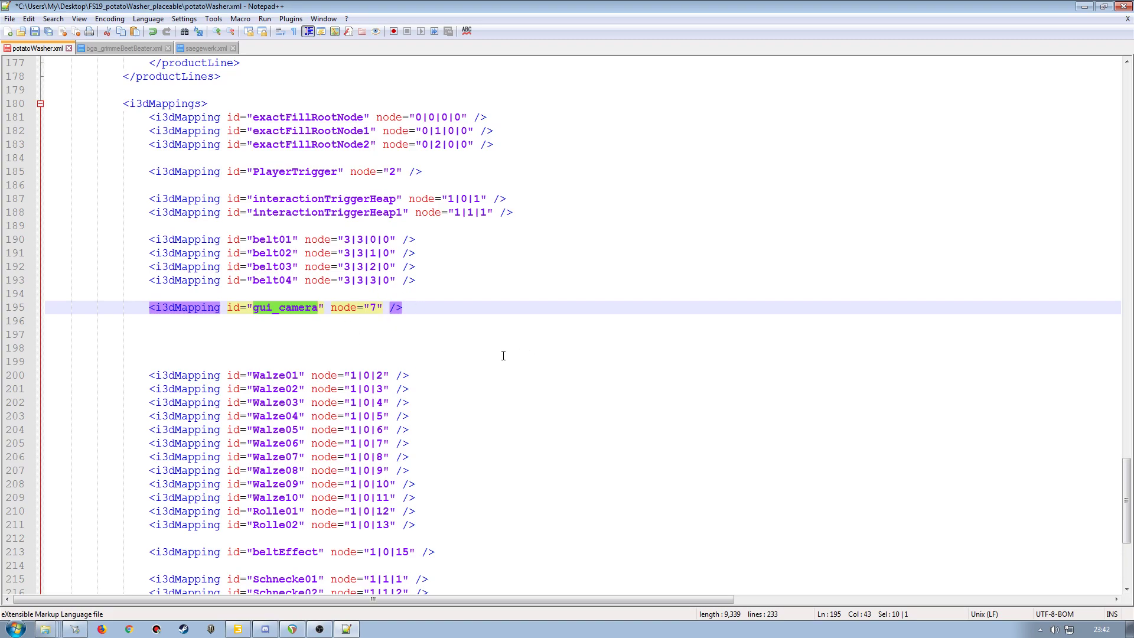
{"action": "left_click", "coordinate": [35, 32]}
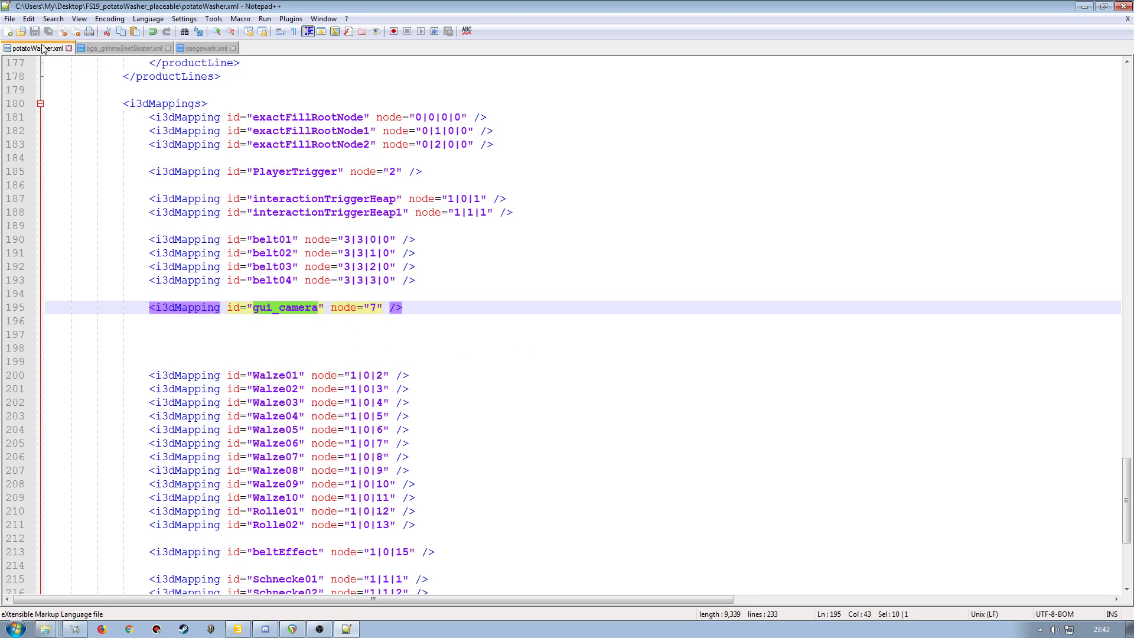
{"action": "left_click", "coordinate": [167, 49]}
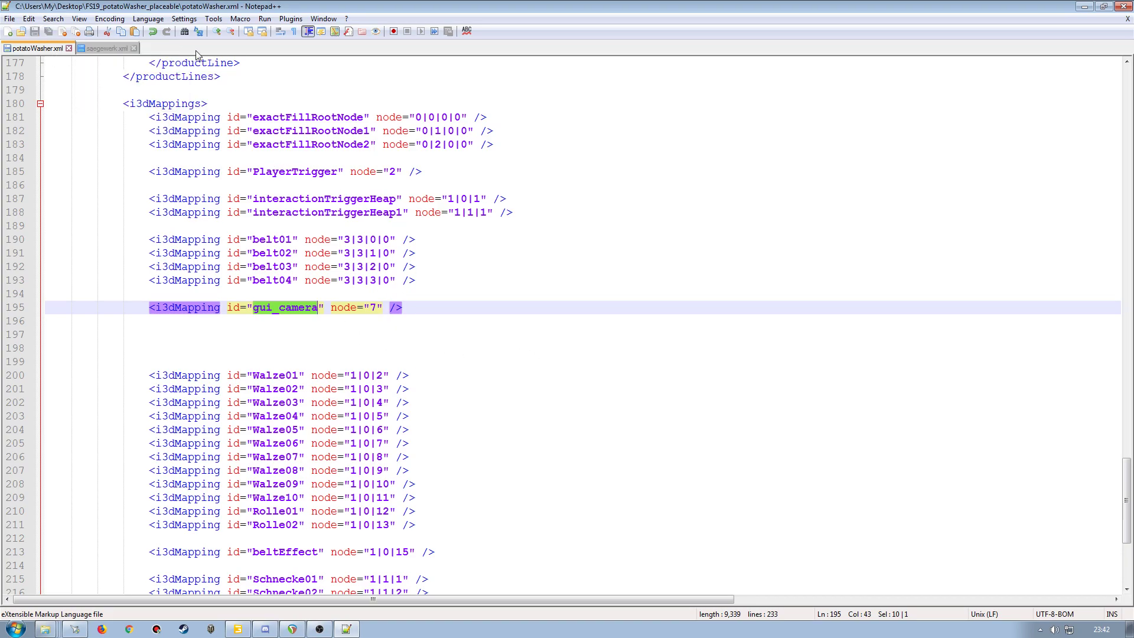
{"action": "left_click", "coordinate": [134, 50]}
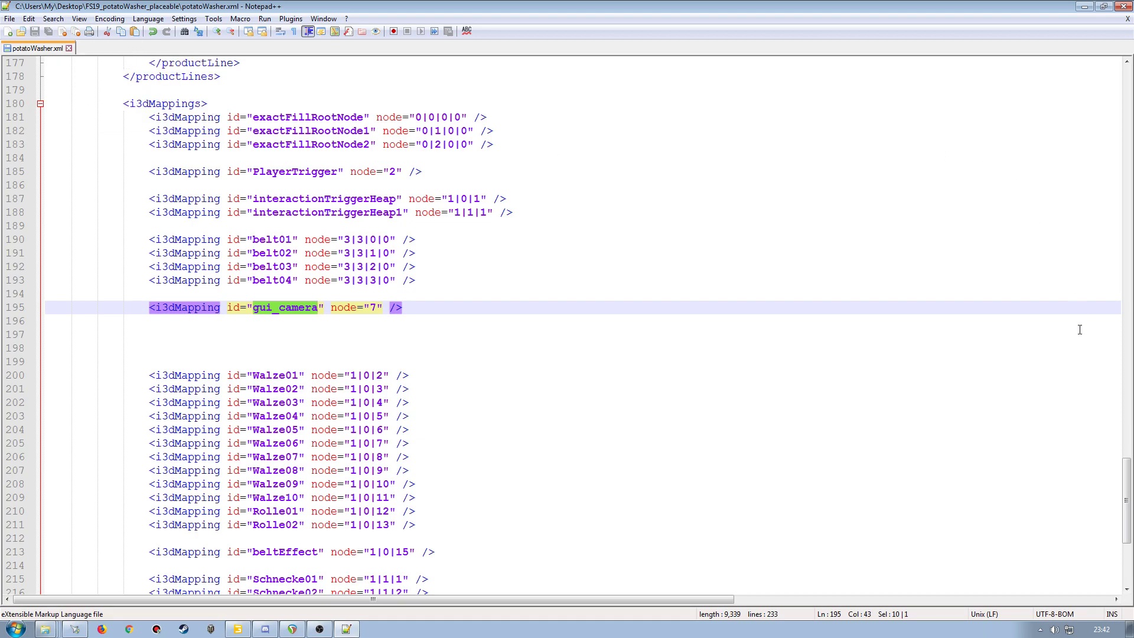
Step: Compare the clearArea indexes in potatoWasher.xml with the StartIndex group and its child nodes in GIANTS Editor
{"action": "scroll", "coordinate": [1077, 315], "scroll_direction": "down", "scroll_amount": 6}
{"action": "left_click_drag", "start_coordinate": [1128, 535], "coordinate": [1128, 71]}
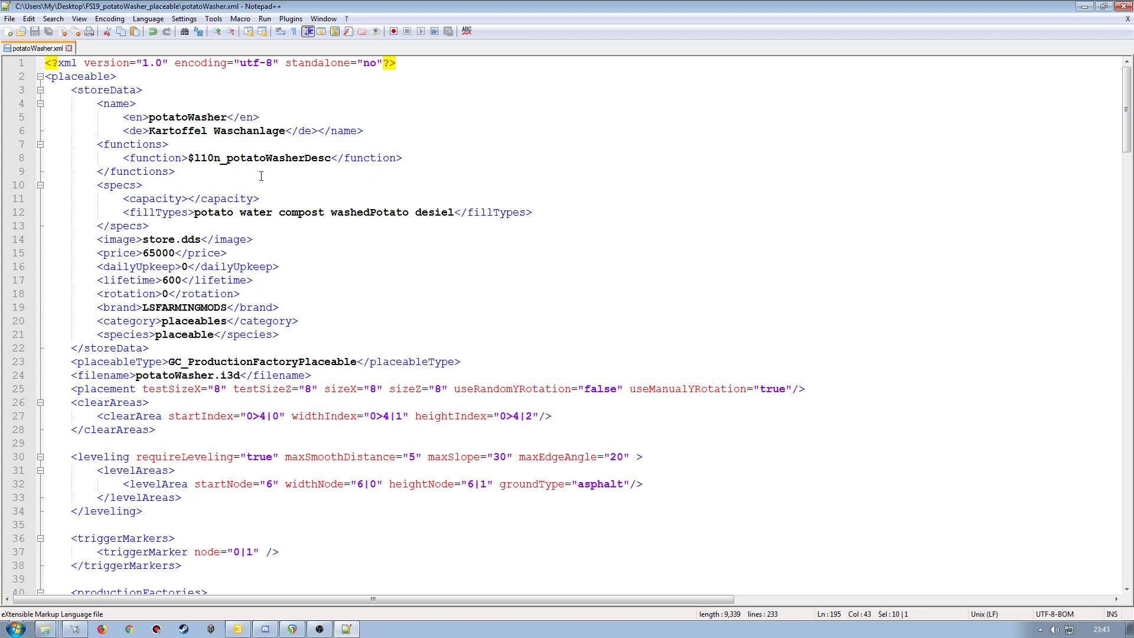
{"action": "scroll", "coordinate": [187, 423], "scroll_direction": "down", "scroll_amount": 2}
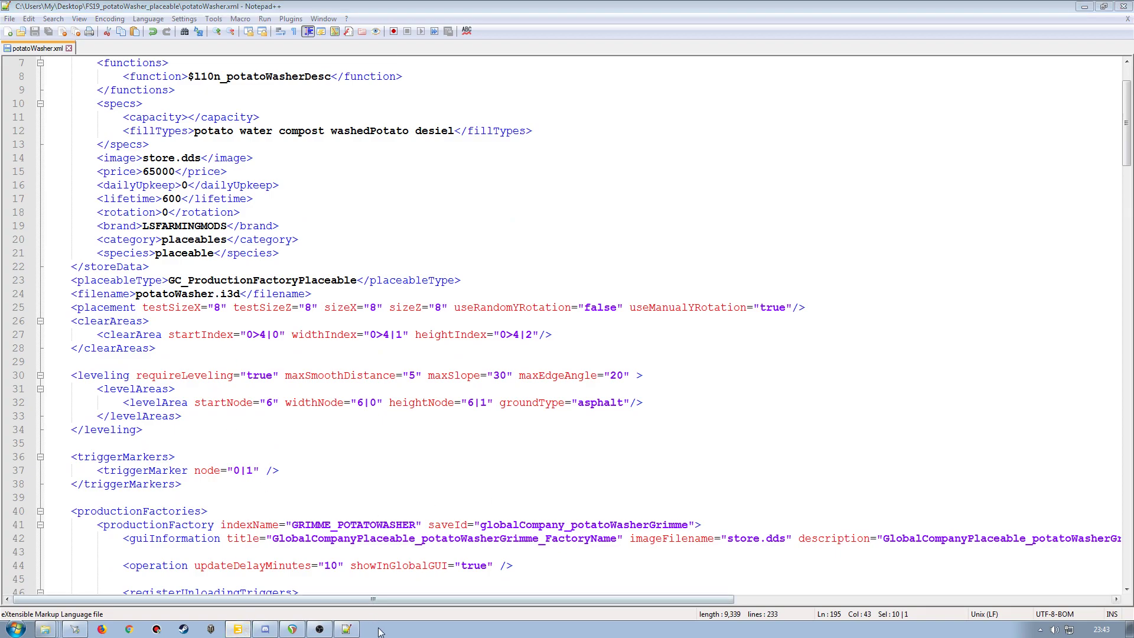
{"action": "left_click", "coordinate": [238, 629]}
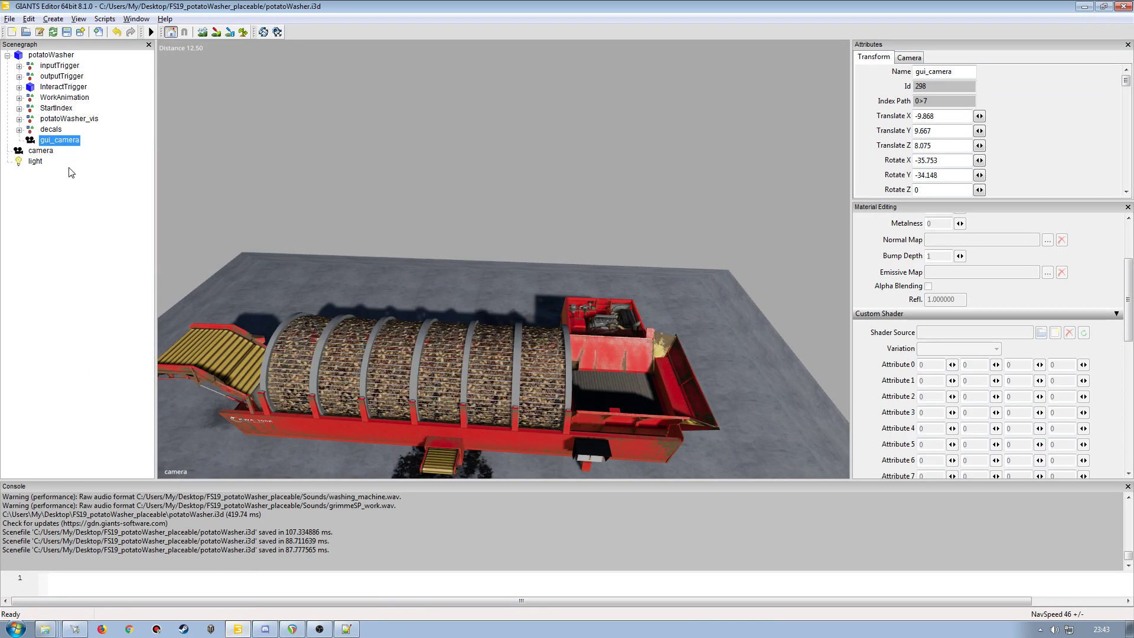
{"action": "left_click", "coordinate": [52, 110]}
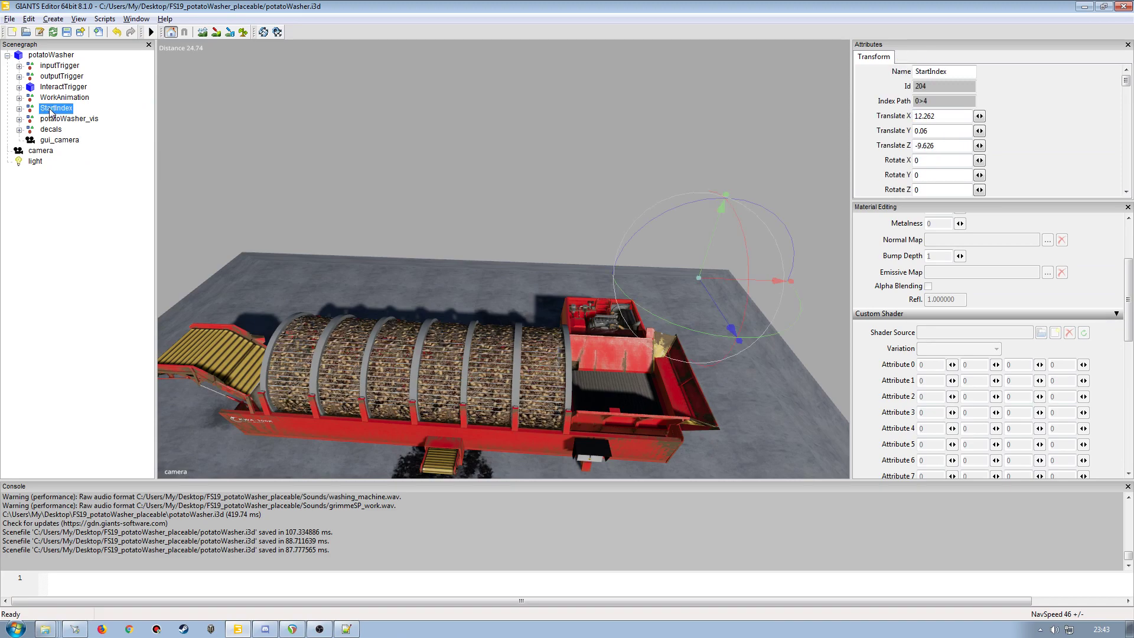
{"action": "left_click", "coordinate": [20, 109]}
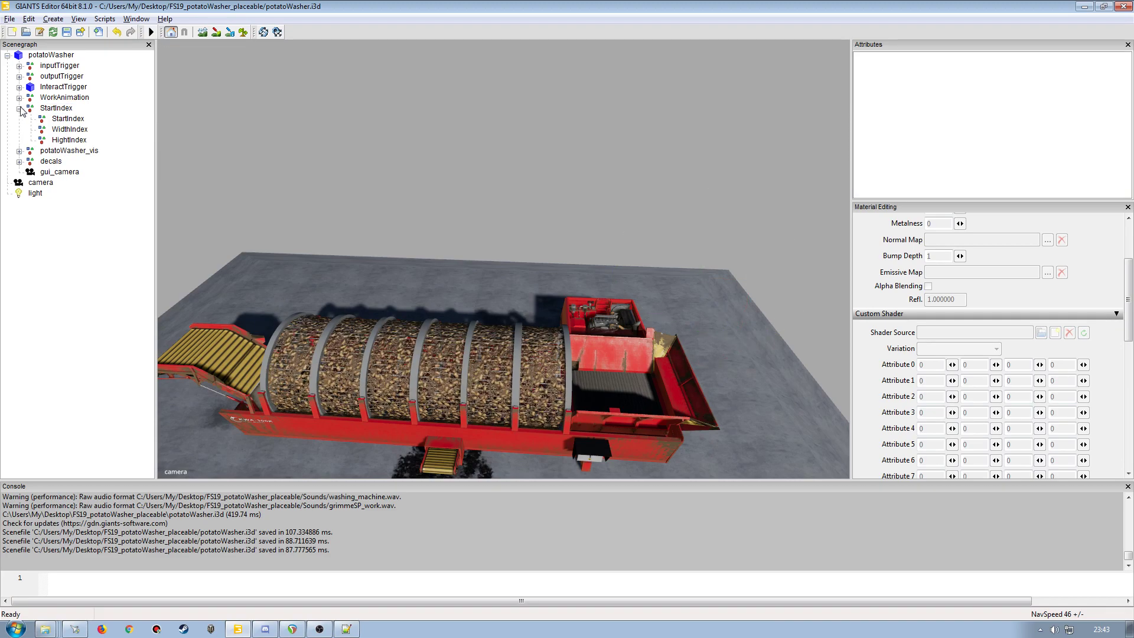
{"action": "left_click", "coordinate": [67, 119]}
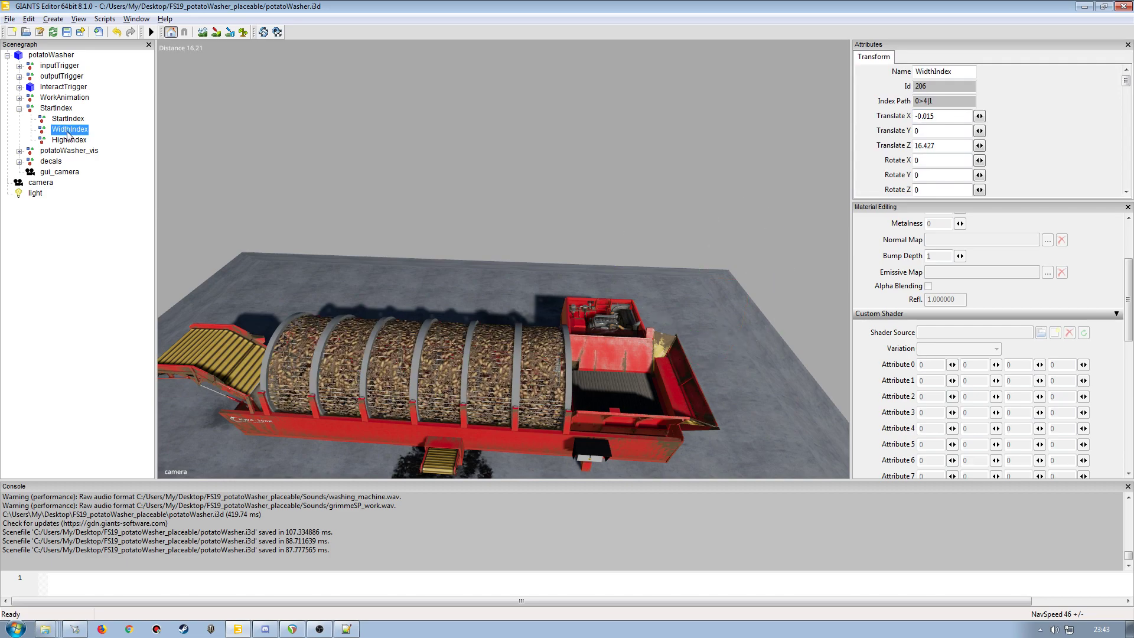
{"action": "left_click", "coordinate": [72, 141]}
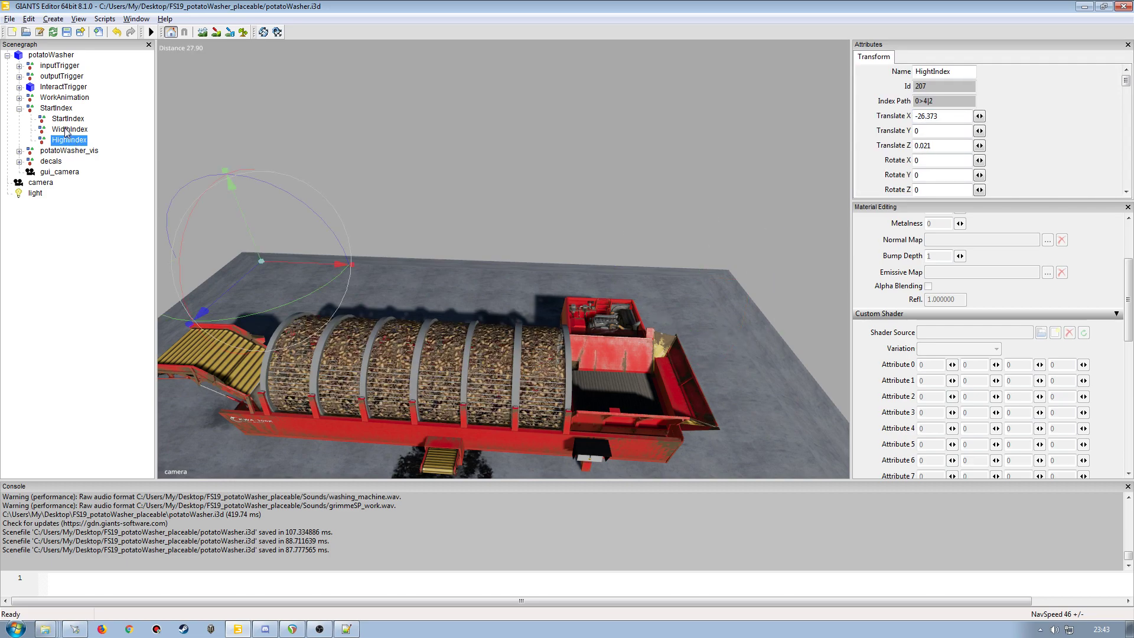
{"action": "left_click", "coordinate": [59, 109]}
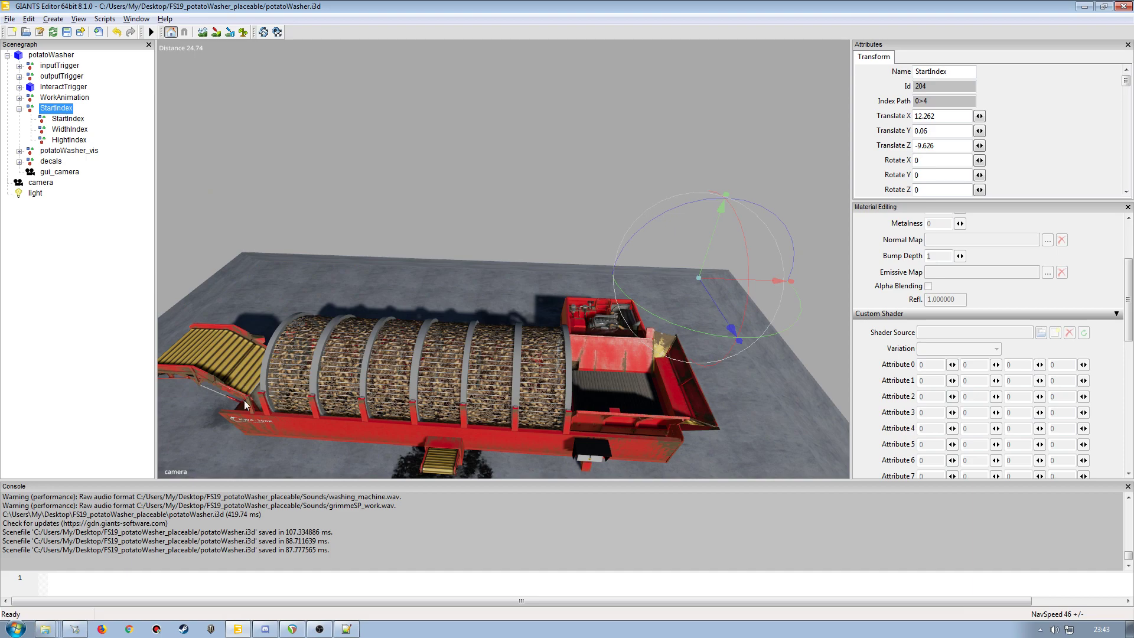
{"action": "left_click", "coordinate": [347, 630]}
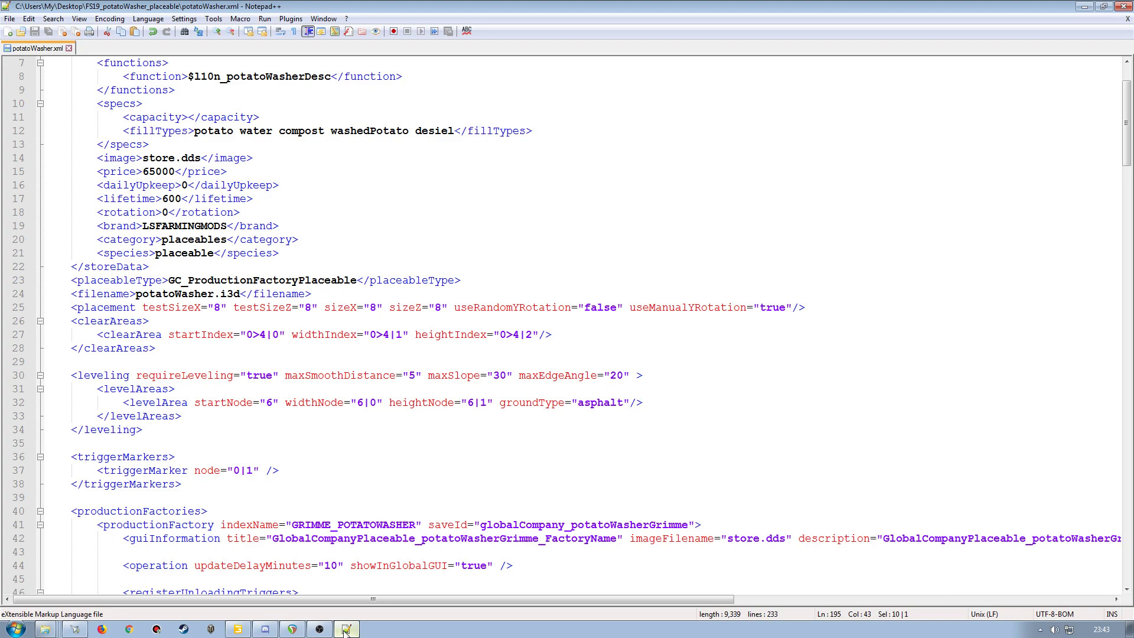
{"action": "left_click", "coordinate": [346, 630]}
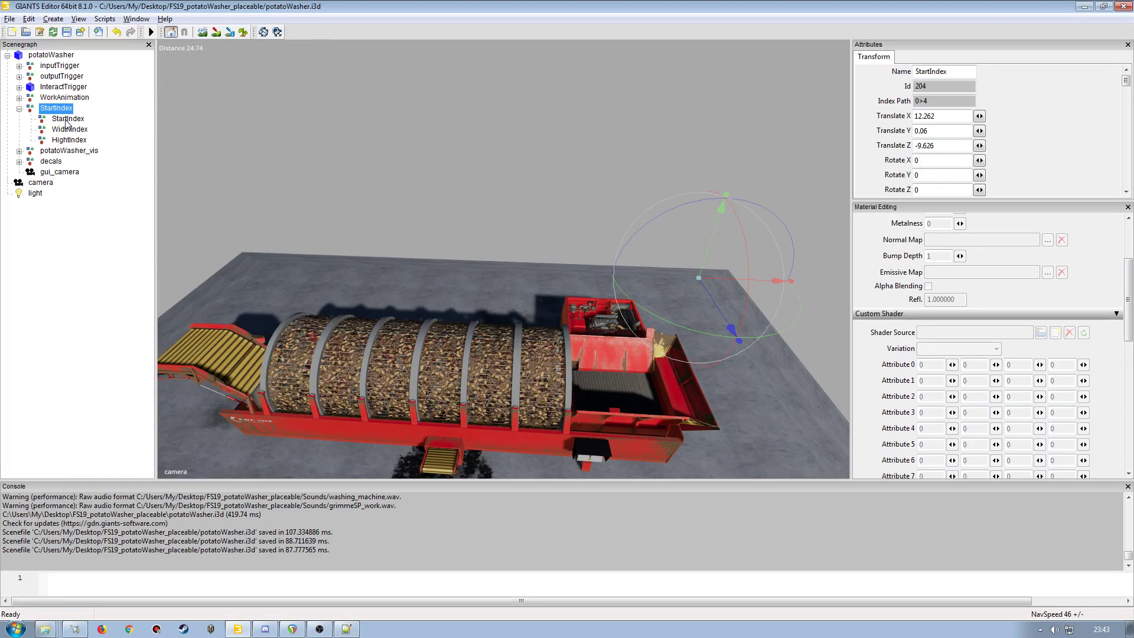
Step: Move the WidthIndex and HightIndex nodes into the inner StartIndex node as its children
{"action": "left_click_drag", "start_coordinate": [68, 129], "coordinate": [69, 139]}
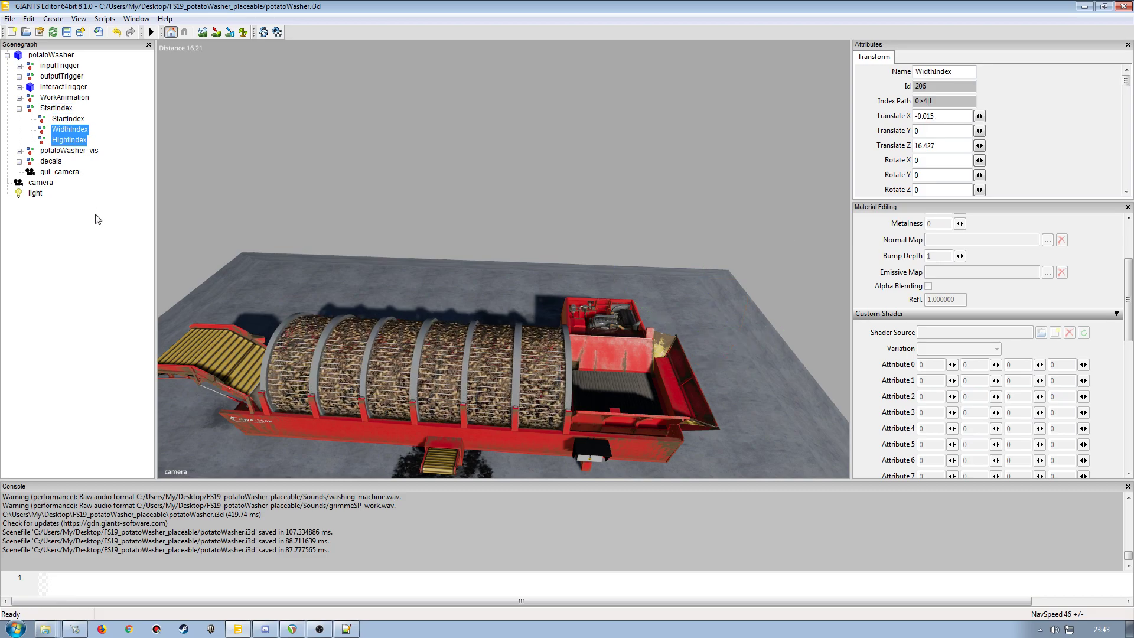
{"action": "key", "text": "Delete"}
{"action": "left_click", "coordinate": [66, 119]}
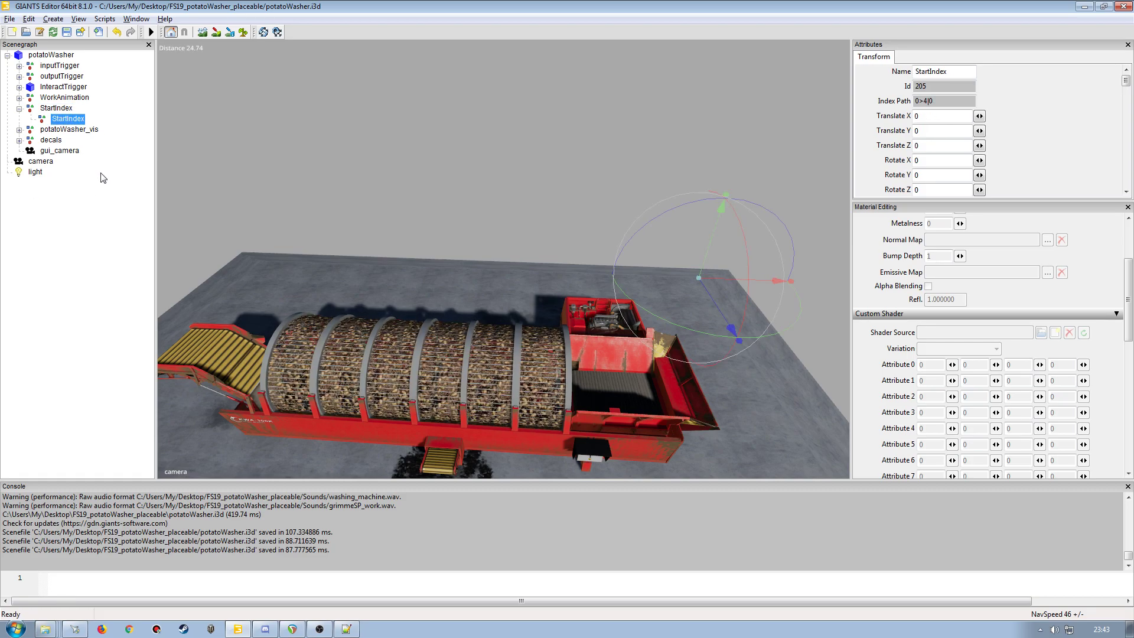
{"action": "key", "text": "ctrl+z"}
Step: Rename the outer StartIndex group as areas
{"action": "left_click", "coordinate": [59, 110]}
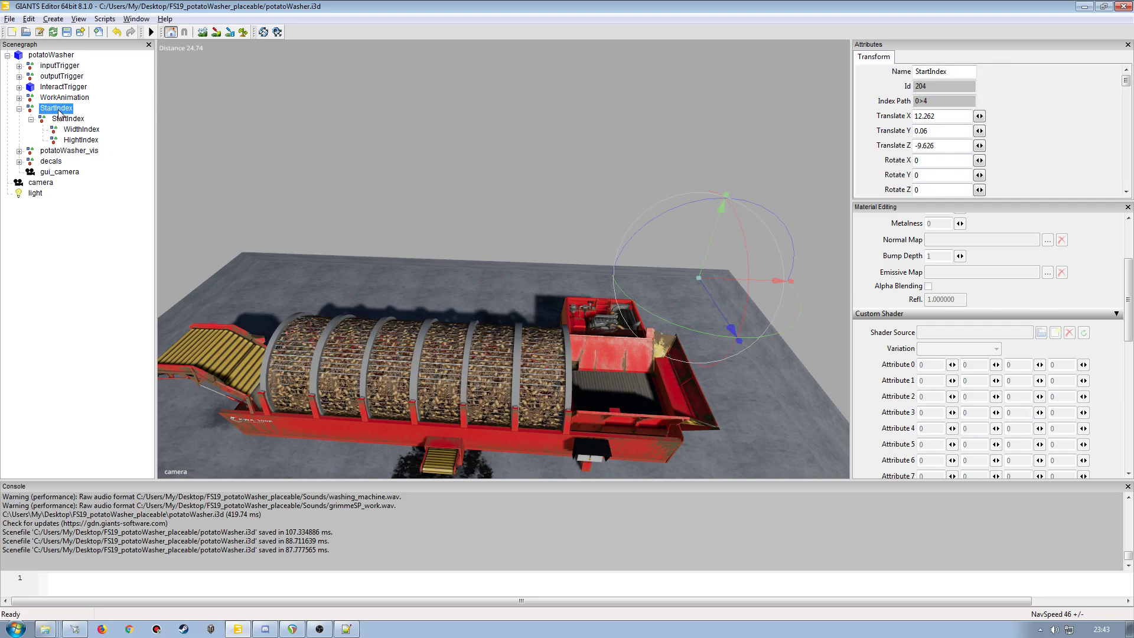
{"action": "double_click", "coordinate": [958, 69]}
{"action": "type", "text": "areas"}
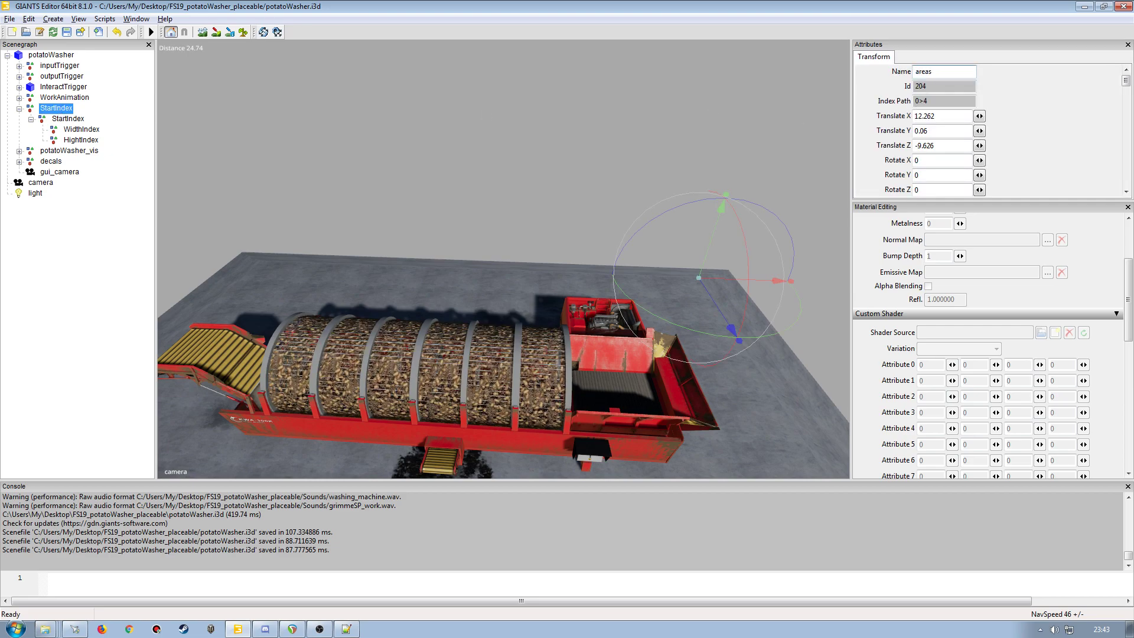
{"action": "key", "text": "Tab"}
{"action": "left_click", "coordinate": [19, 109]}
Step: Examine where the StartIndex, WidthIndex and HightIndex nodes sit around the concrete slab
{"action": "left_click", "coordinate": [66, 118]}
{"action": "left_click_drag", "start_coordinate": [482, 249], "coordinate": [331, 253], "text": "alt"}
{"action": "scroll", "coordinate": [331, 254], "scroll_direction": "down", "scroll_amount": 5}
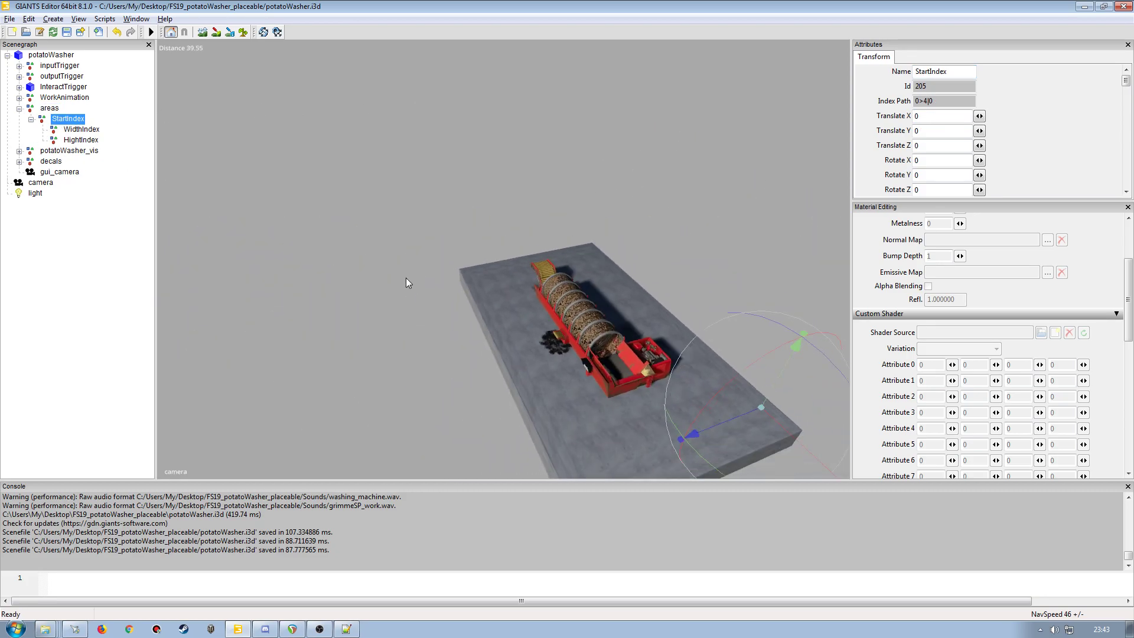
{"action": "middle_click_drag", "start_coordinate": [402, 272], "coordinate": [364, 243], "text": "alt"}
{"action": "left_click", "coordinate": [68, 130]}
{"action": "left_click", "coordinate": [82, 141]}
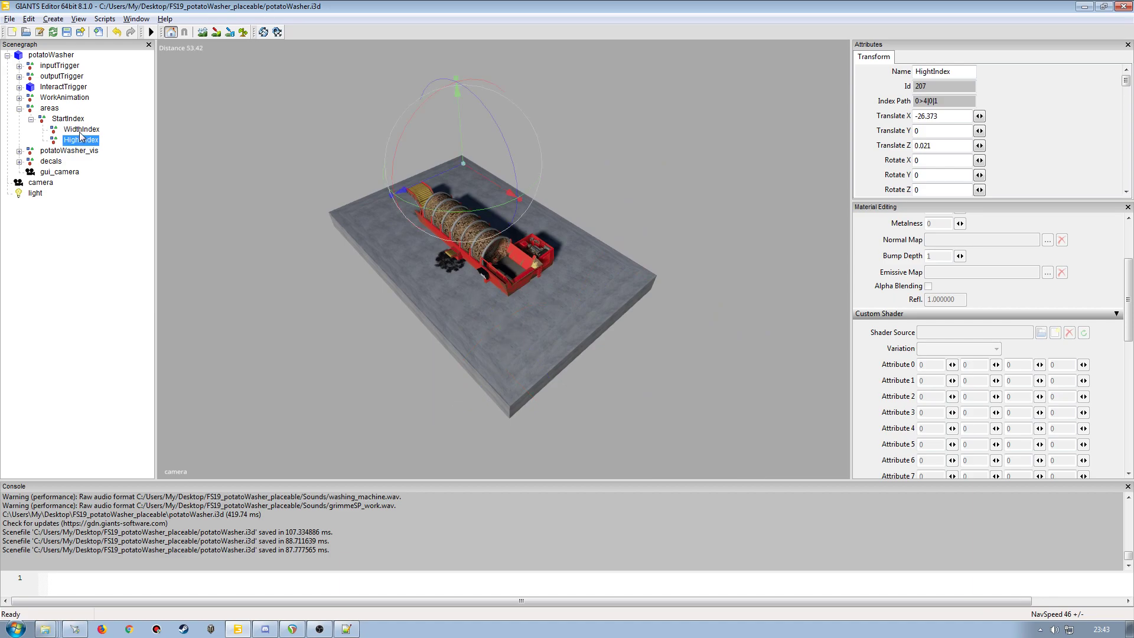
{"action": "left_click", "coordinate": [81, 131]}
{"action": "left_click", "coordinate": [74, 120]}
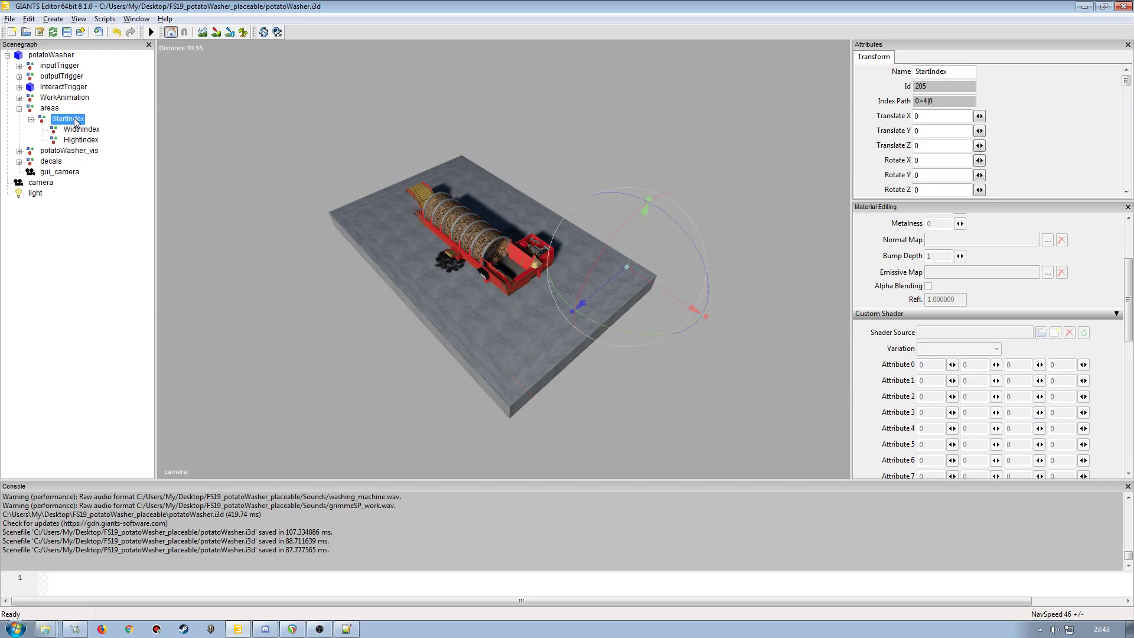
{"action": "left_click", "coordinate": [79, 129]}
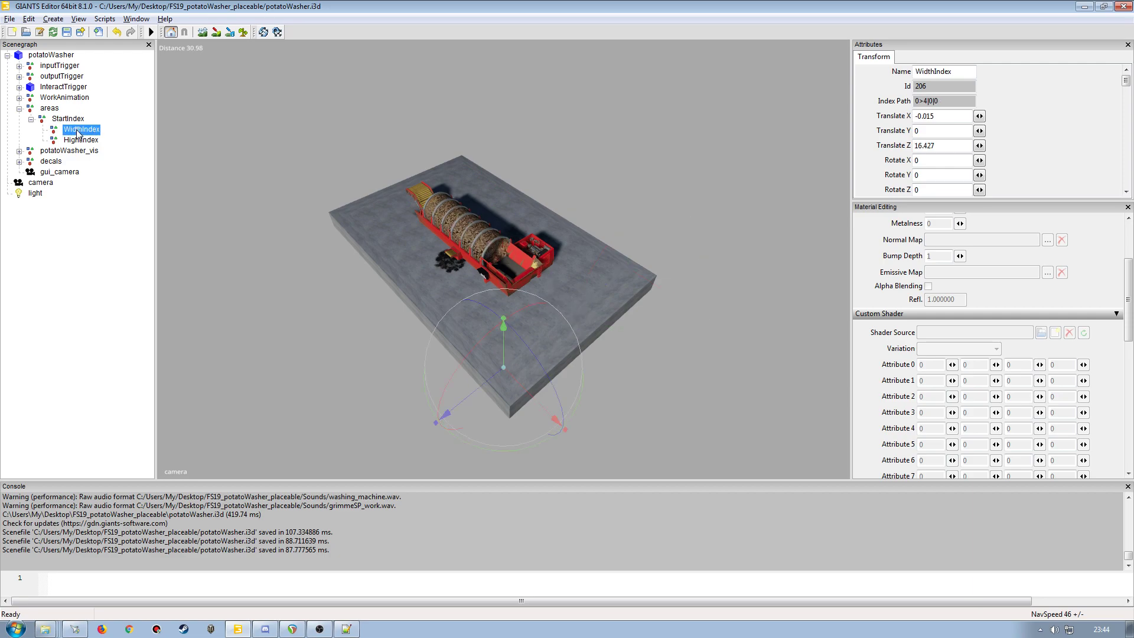
{"action": "left_click", "coordinate": [80, 140]}
{"action": "left_click", "coordinate": [71, 119]}
{"action": "left_click", "coordinate": [32, 119]}
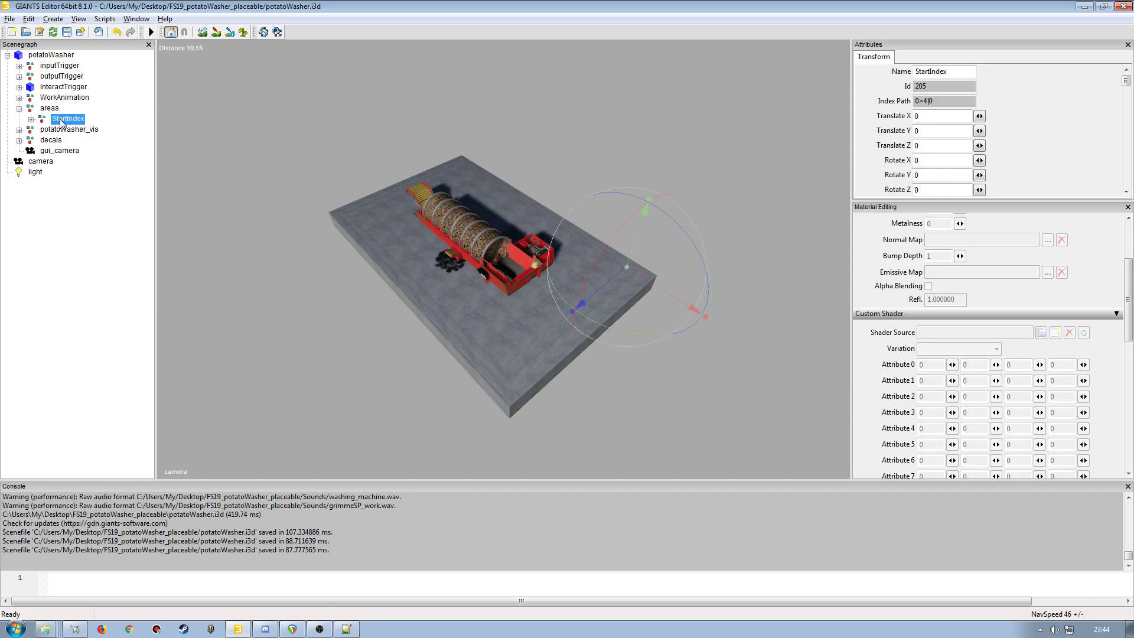
{"action": "left_click", "coordinate": [31, 120]}
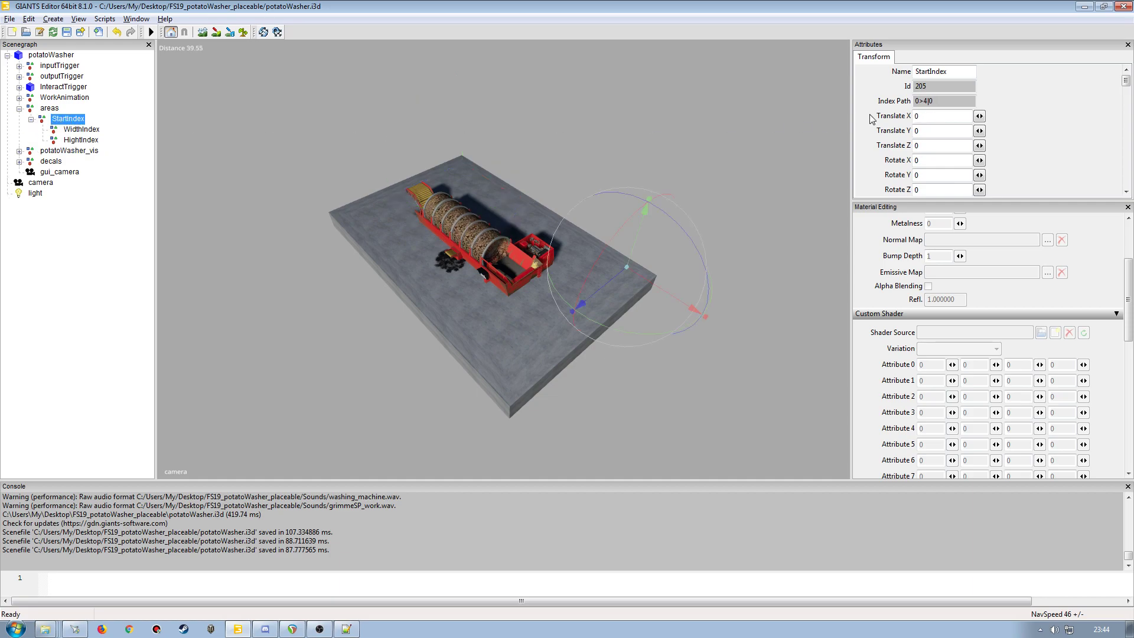
Step: Check StartIndex's index path, switch to Notepad++ and set the clearArea startIndex to 4|0
{"action": "left_click_drag", "start_coordinate": [936, 102], "coordinate": [923, 103]}
{"action": "left_click", "coordinate": [347, 629]}
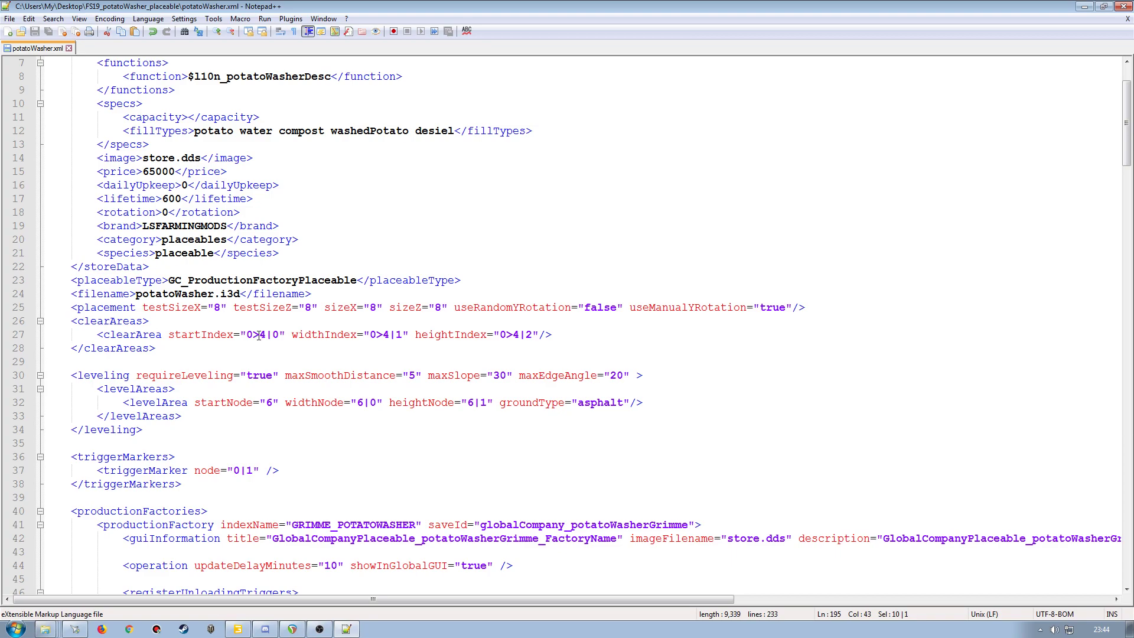
{"action": "left_click", "coordinate": [261, 334]}
{"action": "key", "text": "BackSpace"}
{"action": "key", "text": "BackSpace"}
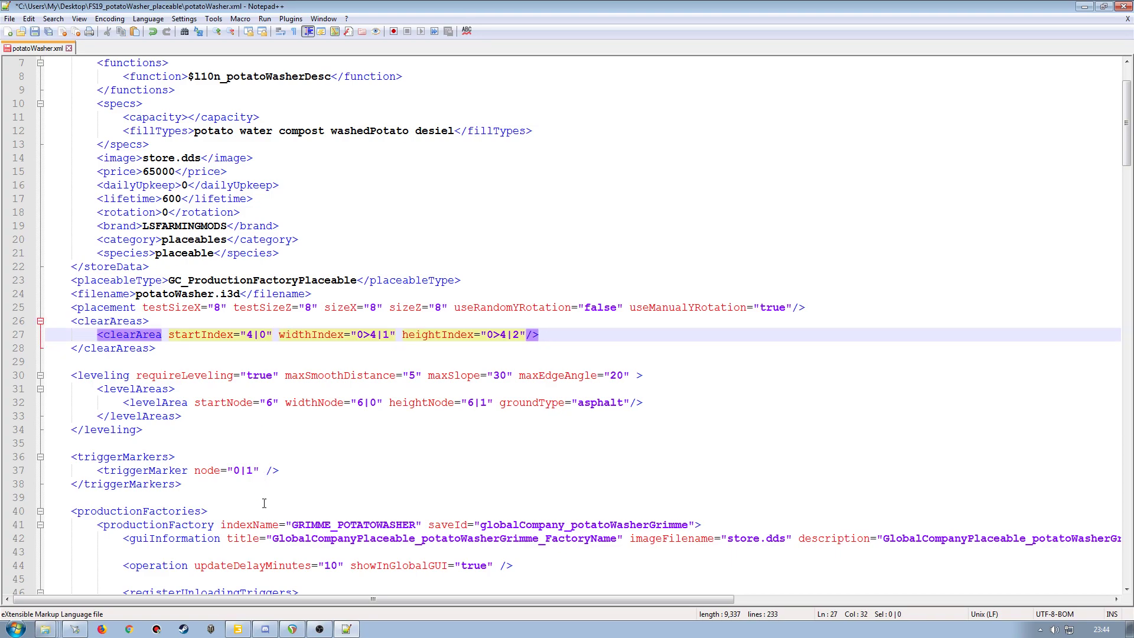
Step: Check WidthIndex's index path in GIANTS Editor and set the clearArea widthIndex to 4|0|0 in Notepad++
{"action": "left_click", "coordinate": [237, 629]}
{"action": "left_click", "coordinate": [70, 130]}
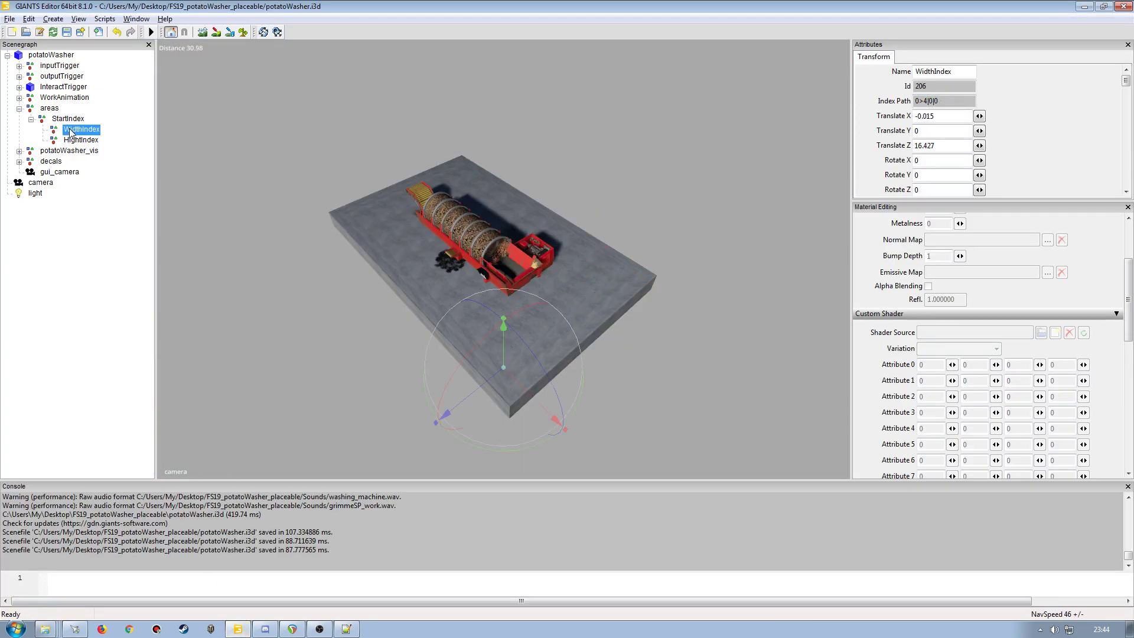
{"action": "left_click_drag", "start_coordinate": [947, 102], "coordinate": [925, 102]}
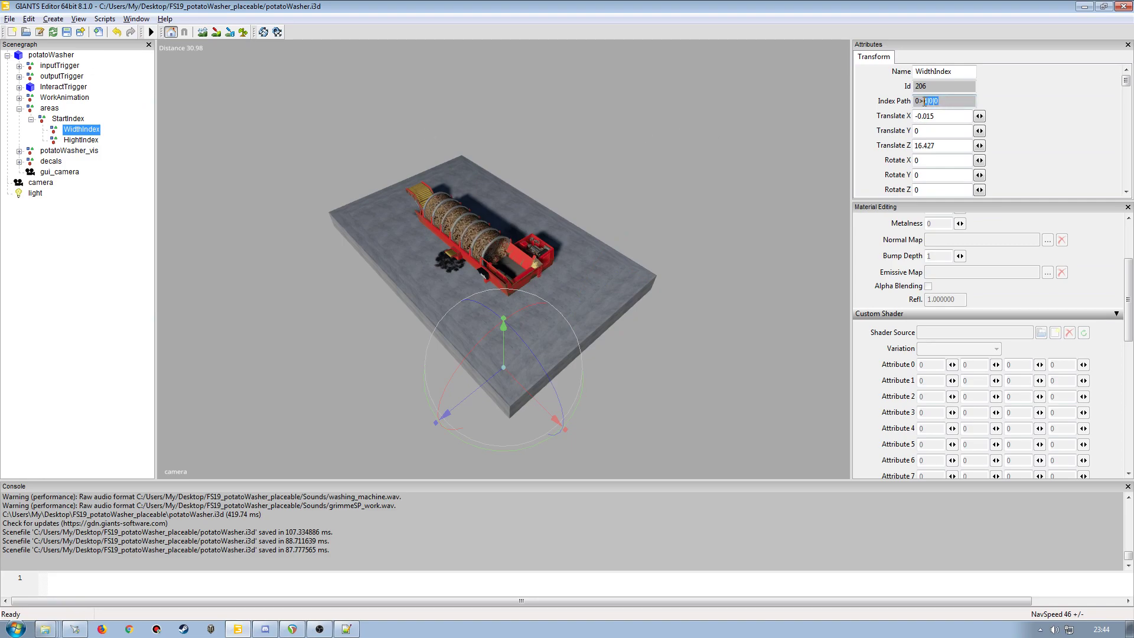
{"action": "left_click", "coordinate": [346, 630]}
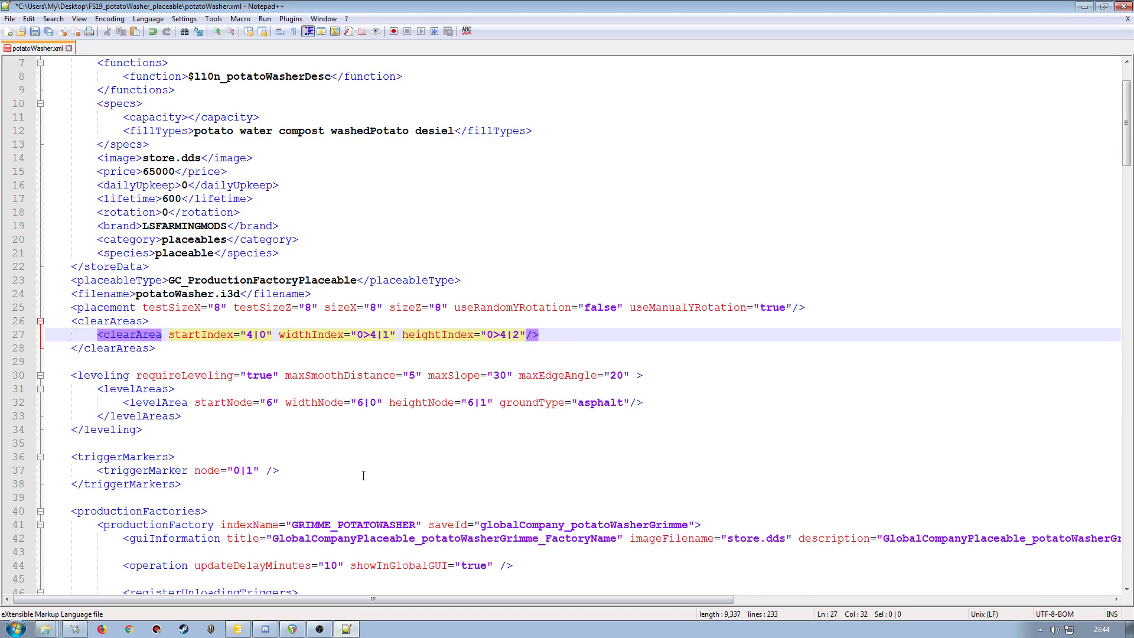
{"action": "left_click_drag", "start_coordinate": [390, 334], "coordinate": [357, 334]}
{"action": "type", "text": "4|0|0"}
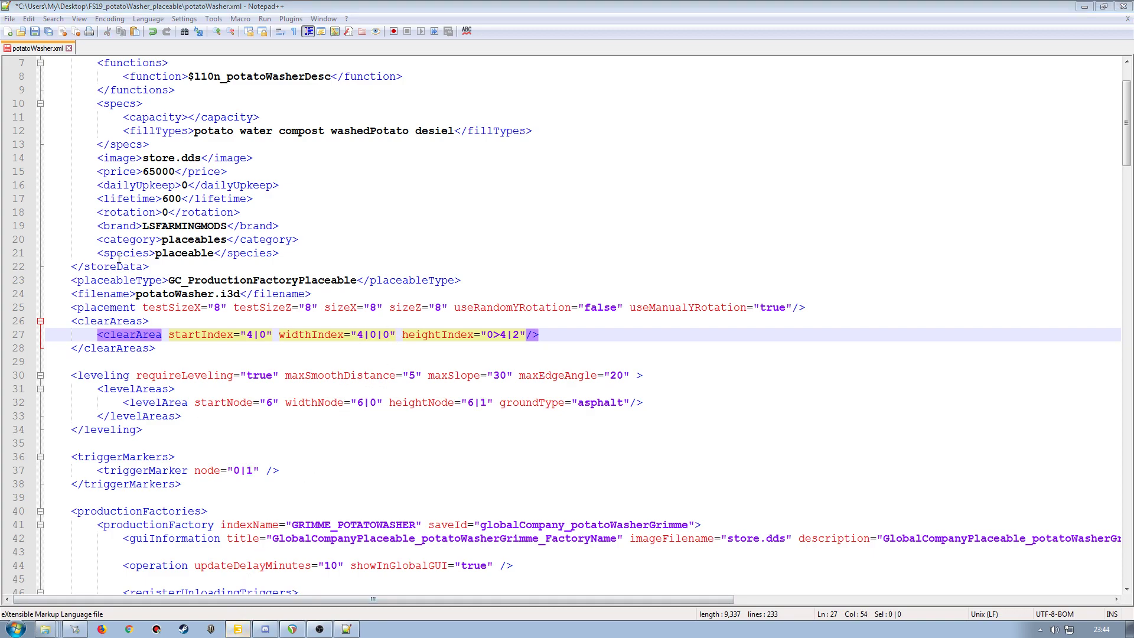
Step: Check HightIndex's index path in GIANTS Editor and set the clearArea heightIndex to 4|0|1 in Notepad++
{"action": "left_click", "coordinate": [238, 629]}
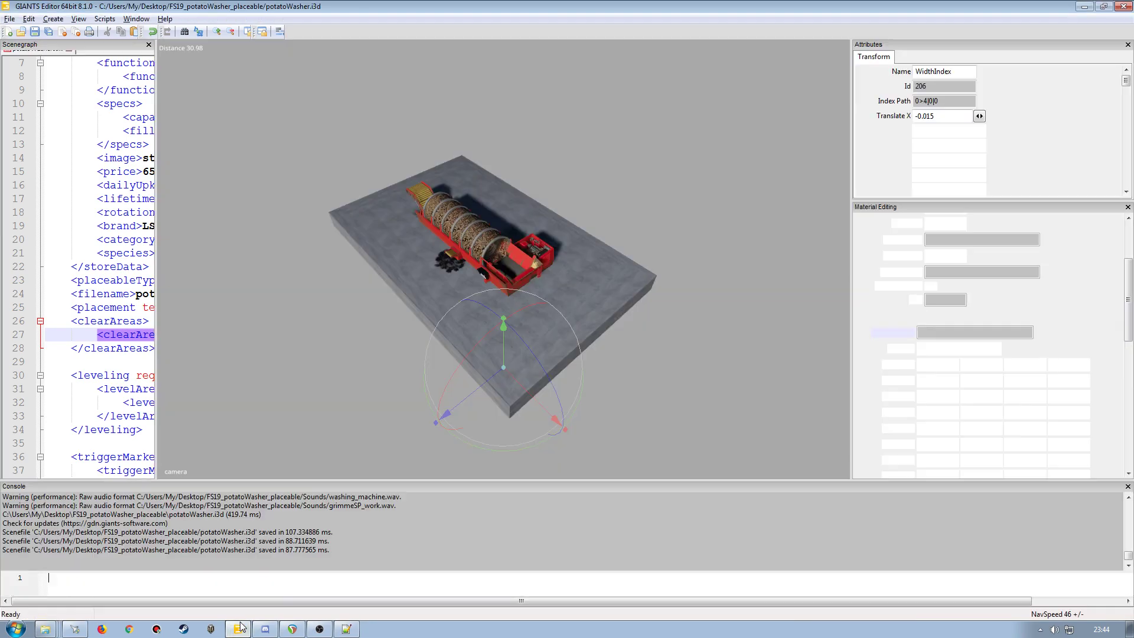
{"action": "left_click", "coordinate": [81, 140]}
{"action": "left_click_drag", "start_coordinate": [956, 100], "coordinate": [925, 99]}
{"action": "key", "text": "ctrl+c"}
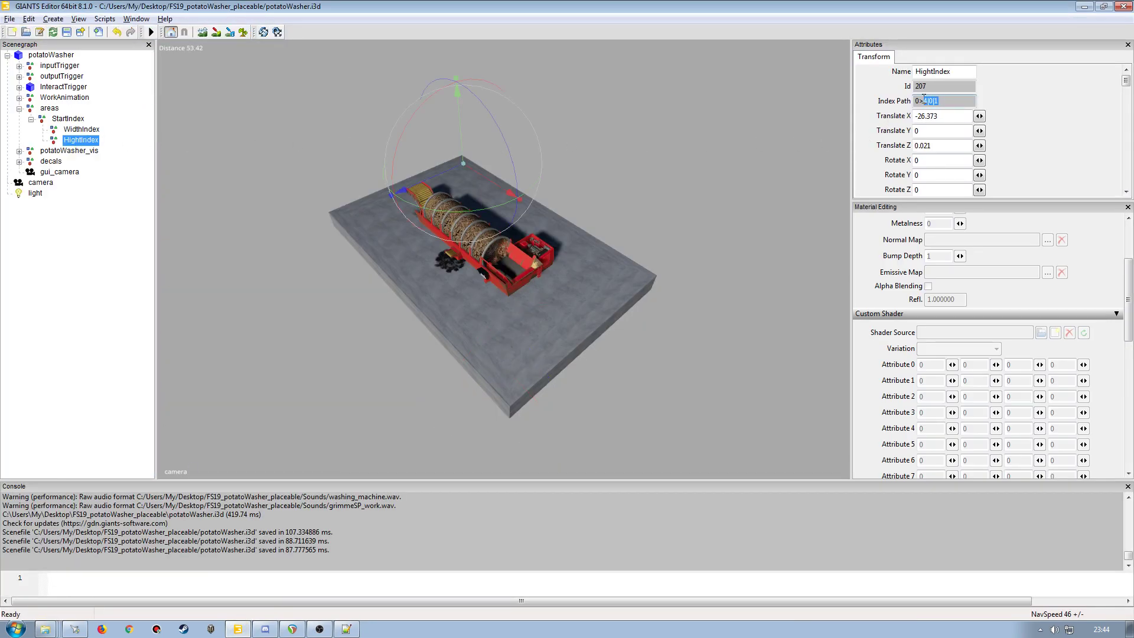
{"action": "left_click", "coordinate": [347, 628]}
{"action": "left_click_drag", "start_coordinate": [520, 336], "coordinate": [486, 336]}
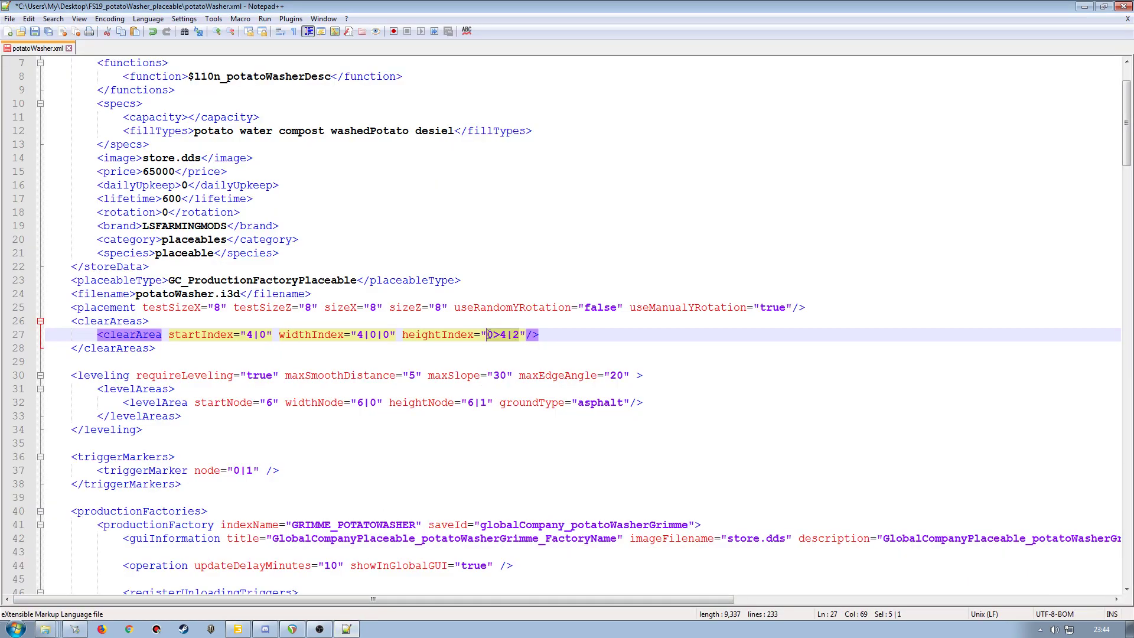
{"action": "key", "text": "ctrl+v"}
Step: Copy the clearArea indexes into the levelArea entry: startNode 4|0, widthNode 4|0|0 and heightNode 4|0|1
{"action": "left_click_drag", "start_coordinate": [266, 335], "coordinate": [248, 334]}
{"action": "key", "text": "ctrl+c"}
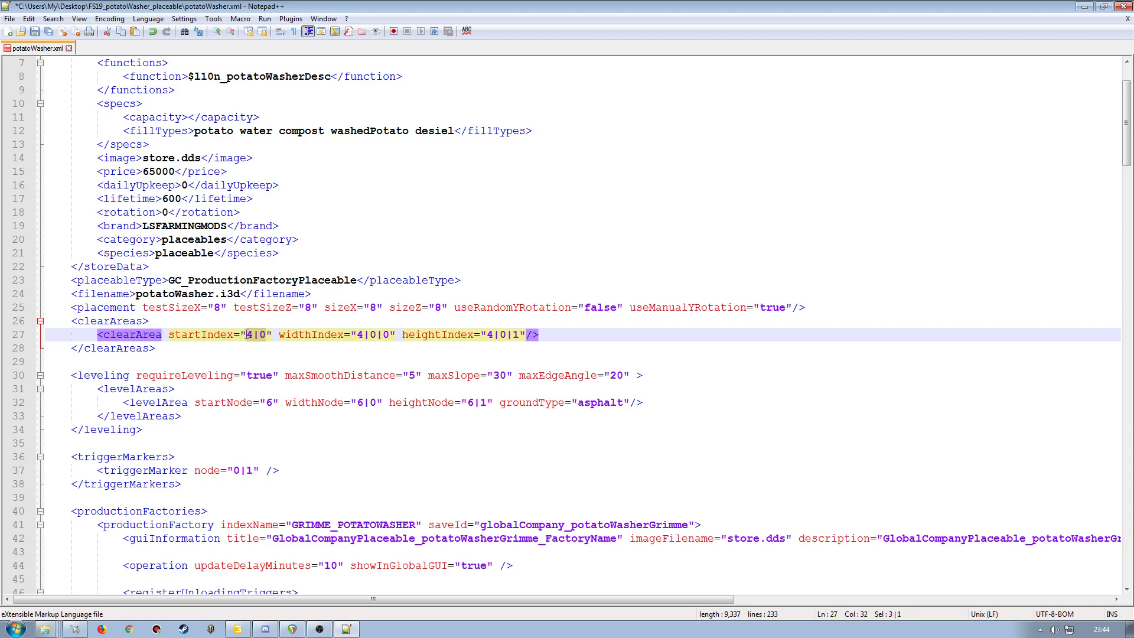
{"action": "double_click", "coordinate": [270, 402]}
{"action": "key", "text": "ctrl+v"}
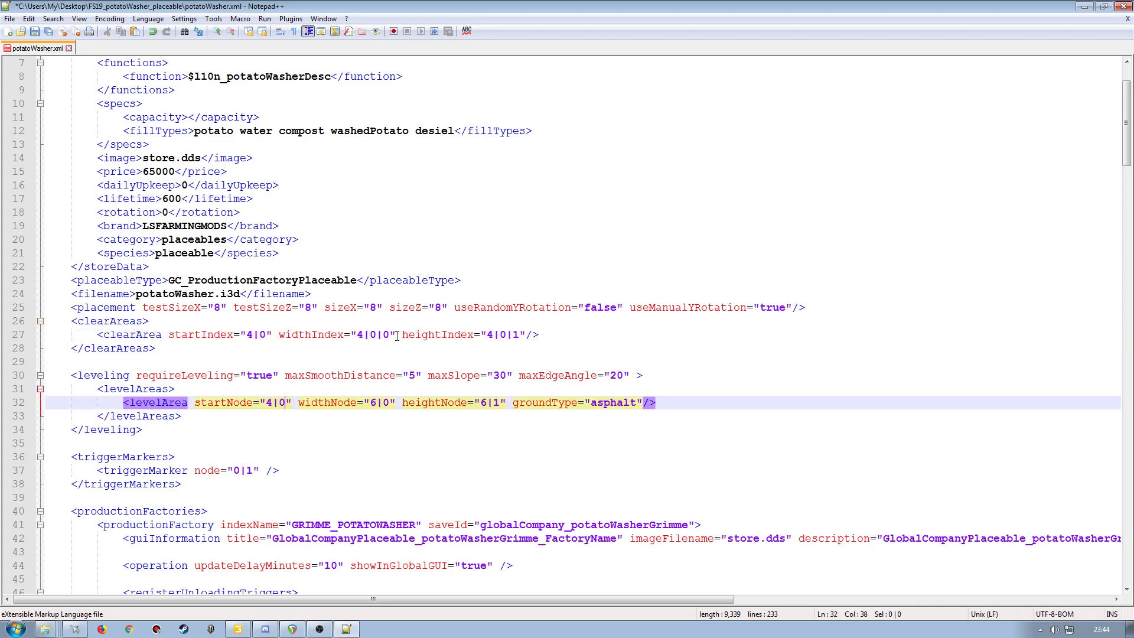
{"action": "left_click_drag", "start_coordinate": [390, 335], "coordinate": [357, 334]}
{"action": "key", "text": "ctrl+c"}
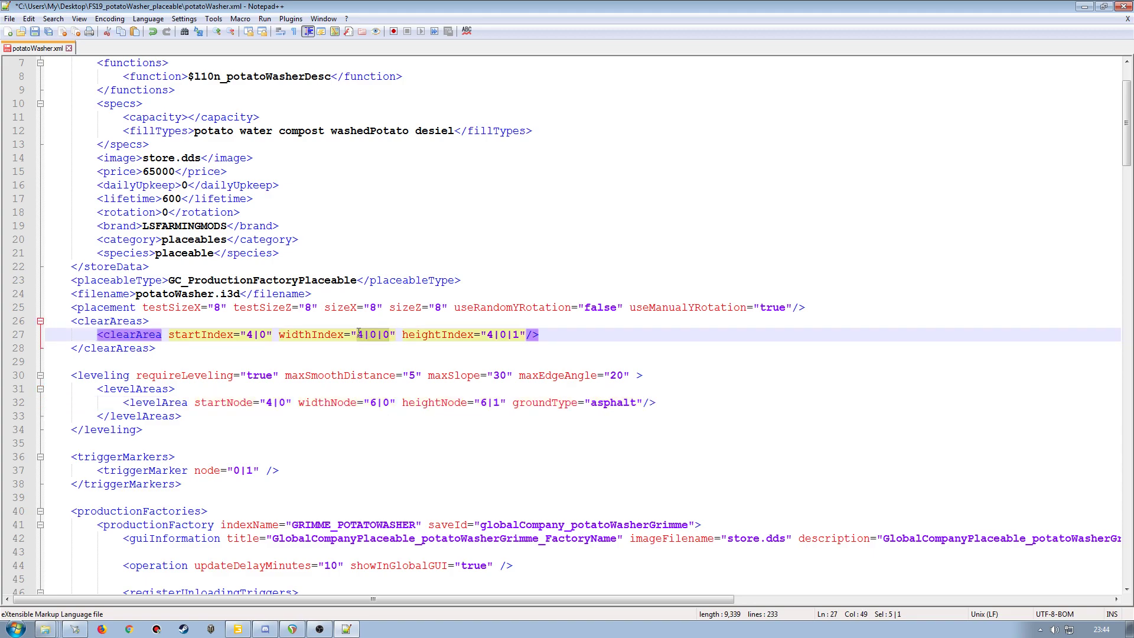
{"action": "left_click_drag", "start_coordinate": [390, 403], "coordinate": [370, 402]}
{"action": "key", "text": "ctrl+v"}
{"action": "left_click_drag", "start_coordinate": [519, 334], "coordinate": [487, 335]}
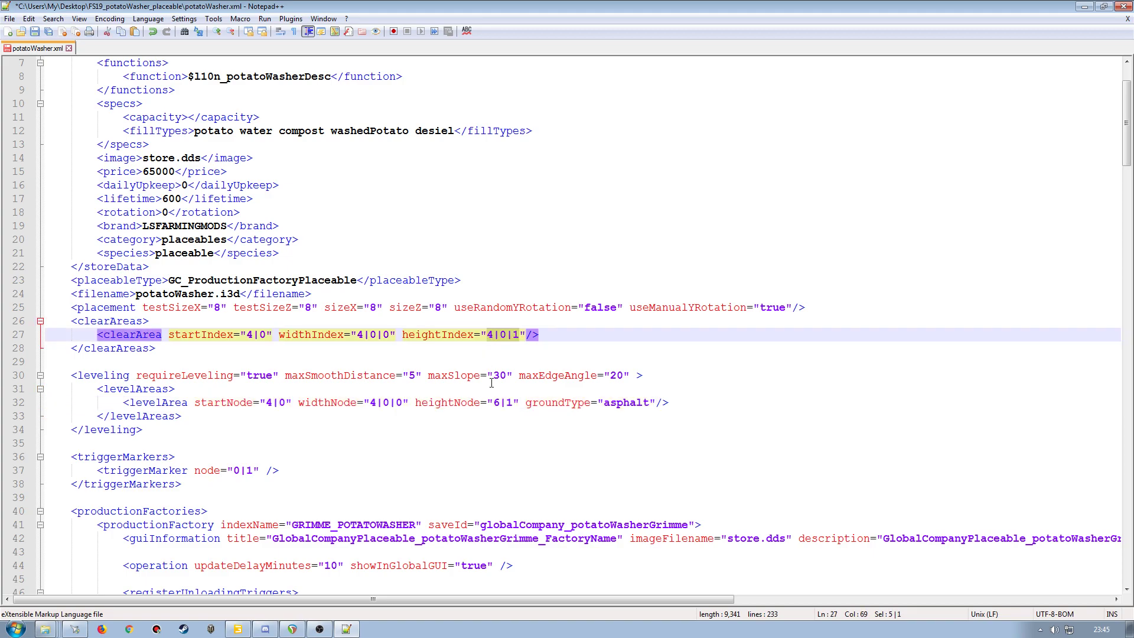
{"action": "key", "text": "ctrl+c"}
{"action": "left_click_drag", "start_coordinate": [511, 402], "coordinate": [494, 402]}
{"action": "key", "text": "ctrl+v"}
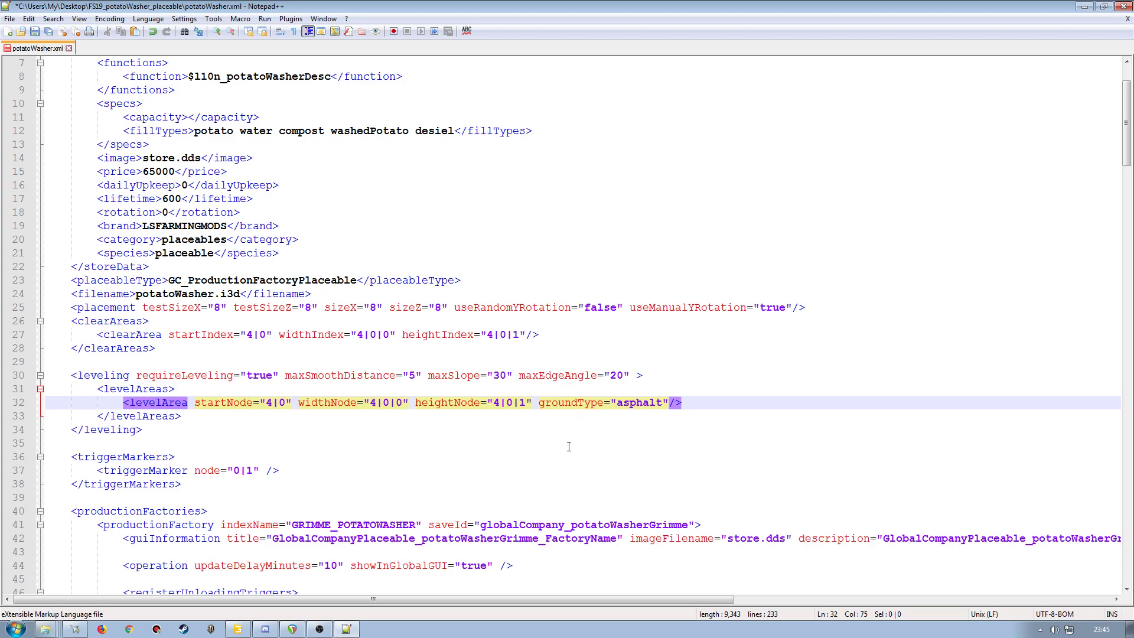
Step: Switch to GIANTS Editor, examine the whole potatoWasher model from several angles and save the scene
{"action": "left_click", "coordinate": [238, 629]}
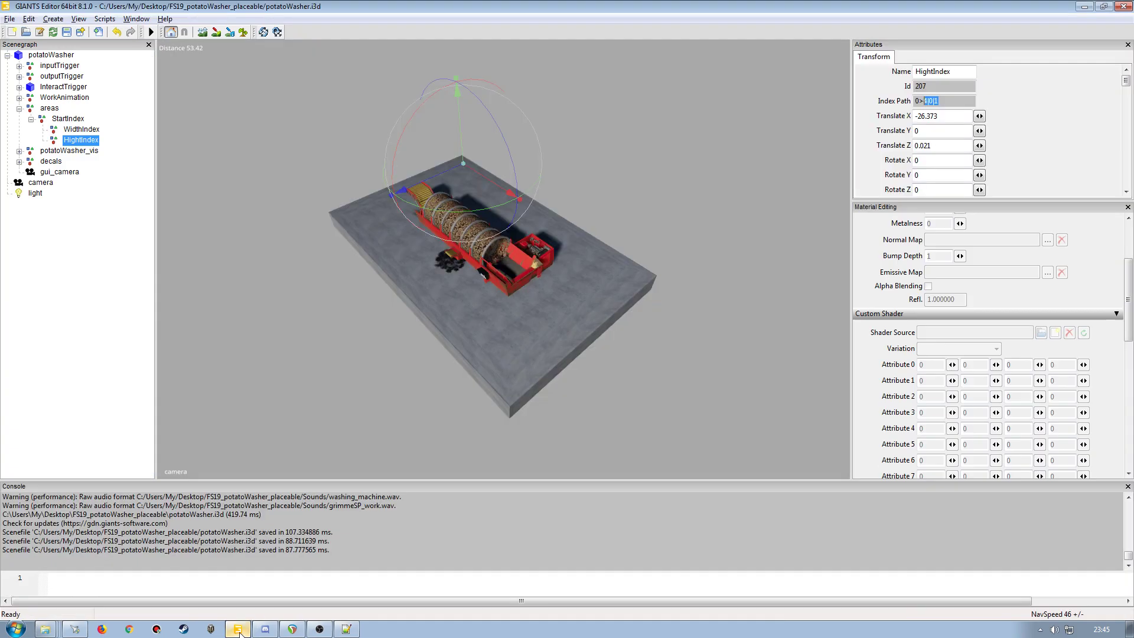
{"action": "left_click", "coordinate": [62, 57]}
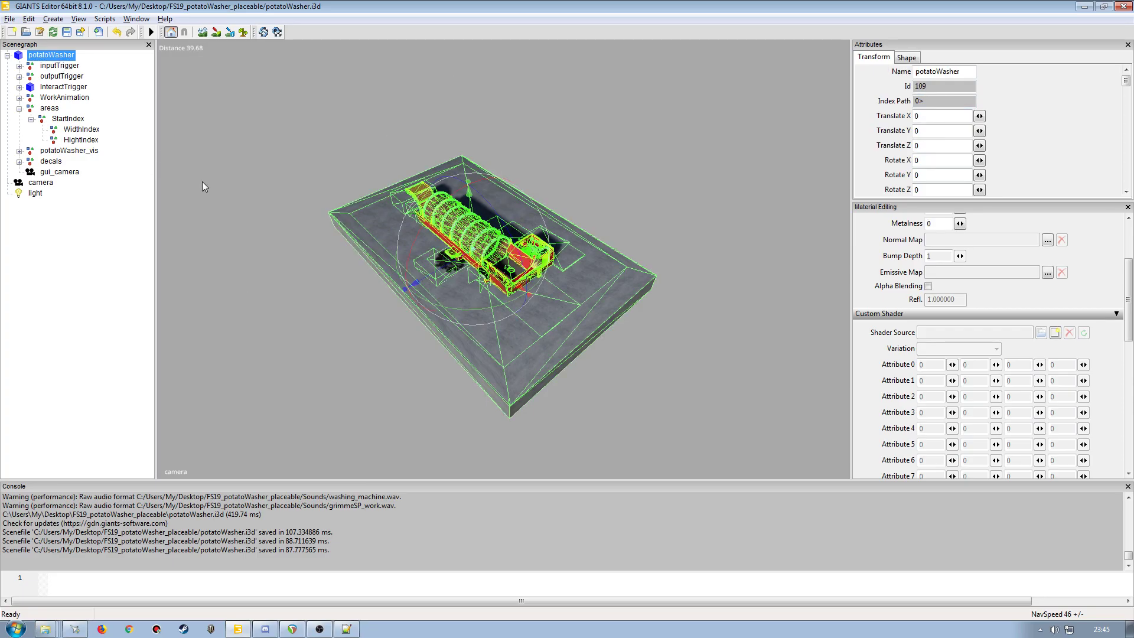
{"action": "left_click_drag", "start_coordinate": [378, 295], "coordinate": [363, 325], "text": "alt"}
{"action": "scroll", "coordinate": [371, 260], "scroll_direction": "up", "scroll_amount": 6}
{"action": "left_click_drag", "start_coordinate": [373, 239], "coordinate": [433, 337], "text": "alt"}
{"action": "scroll", "coordinate": [575, 168], "scroll_direction": "down", "scroll_amount": 6}
{"action": "scroll", "coordinate": [497, 223], "scroll_direction": "up", "scroll_amount": 8}
{"action": "scroll", "coordinate": [524, 199], "scroll_direction": "down", "scroll_amount": 5}
{"action": "scroll", "coordinate": [474, 283], "scroll_direction": "down", "scroll_amount": 5}
{"action": "scroll", "coordinate": [515, 283], "scroll_direction": "up", "scroll_amount": 5}
{"action": "scroll", "coordinate": [487, 288], "scroll_direction": "down", "scroll_amount": 6}
{"action": "scroll", "coordinate": [417, 246], "scroll_direction": "up", "scroll_amount": 8}
{"action": "scroll", "coordinate": [472, 264], "scroll_direction": "down", "scroll_amount": 5}
{"action": "scroll", "coordinate": [442, 275], "scroll_direction": "down", "scroll_amount": 5}
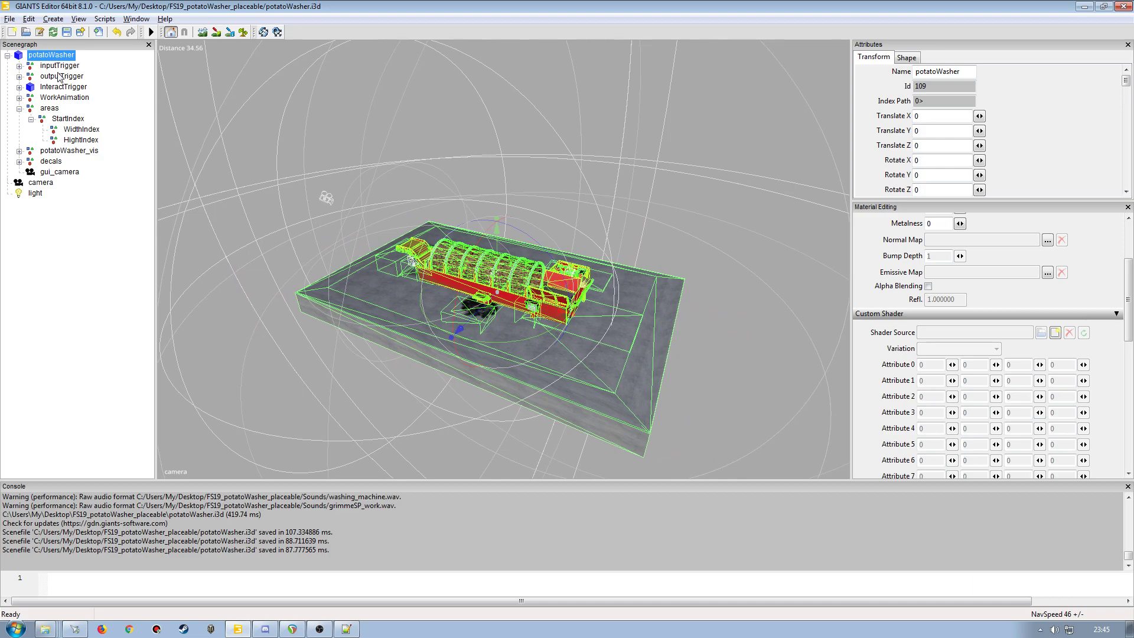
{"action": "left_click", "coordinate": [66, 31]}
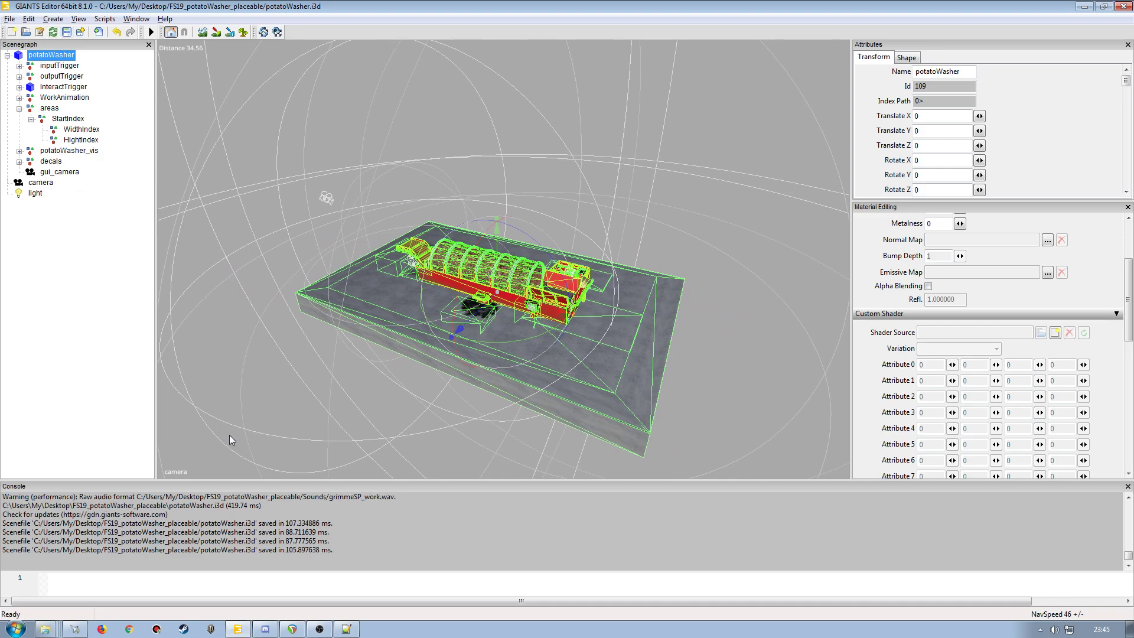
Step: Switch to Notepad++, comment out the triggerMarkers block with <!-- and -->, and save potatoWasher.xml
{"action": "left_click", "coordinate": [346, 629]}
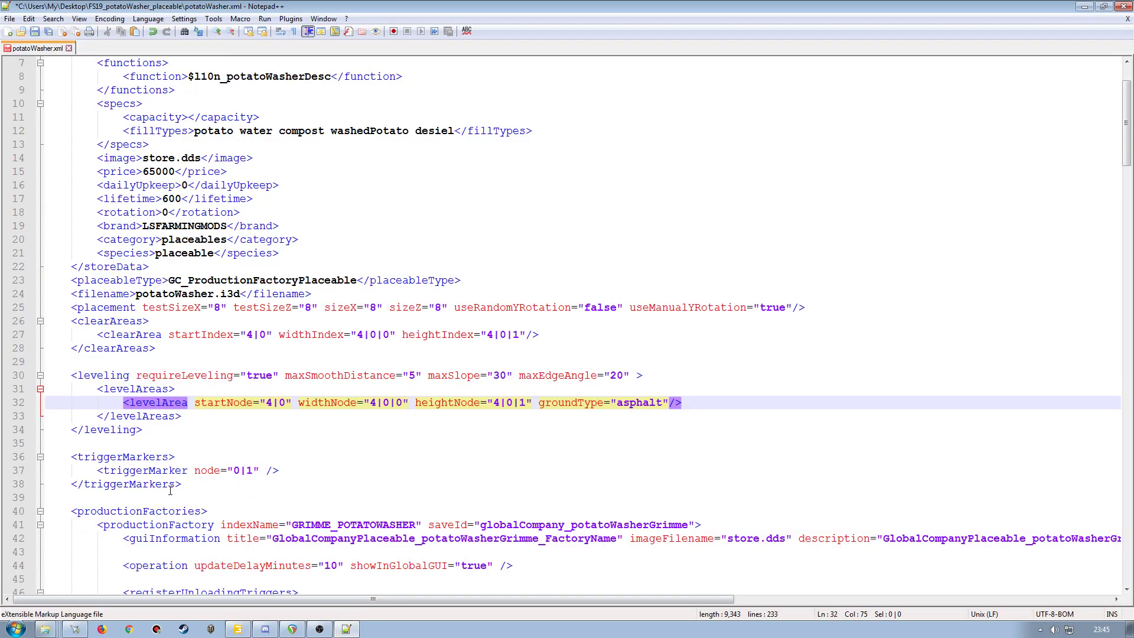
{"action": "scroll", "coordinate": [147, 466], "scroll_direction": "down", "scroll_amount": 3}
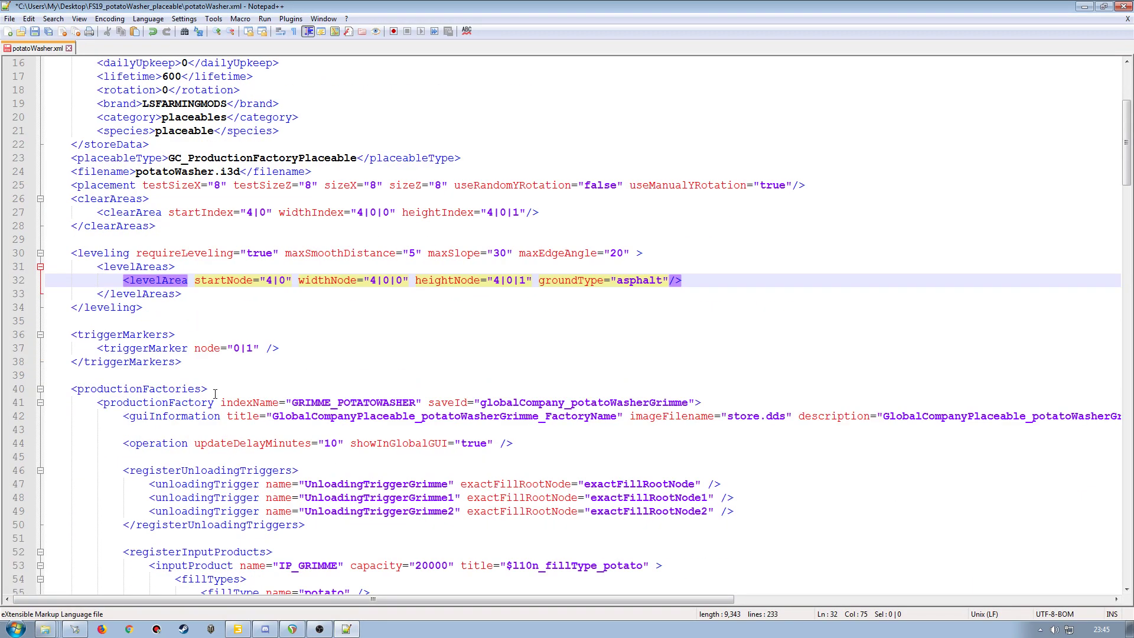
{"action": "left_click", "coordinate": [71, 335]}
{"action": "type", "text": "<!-"}
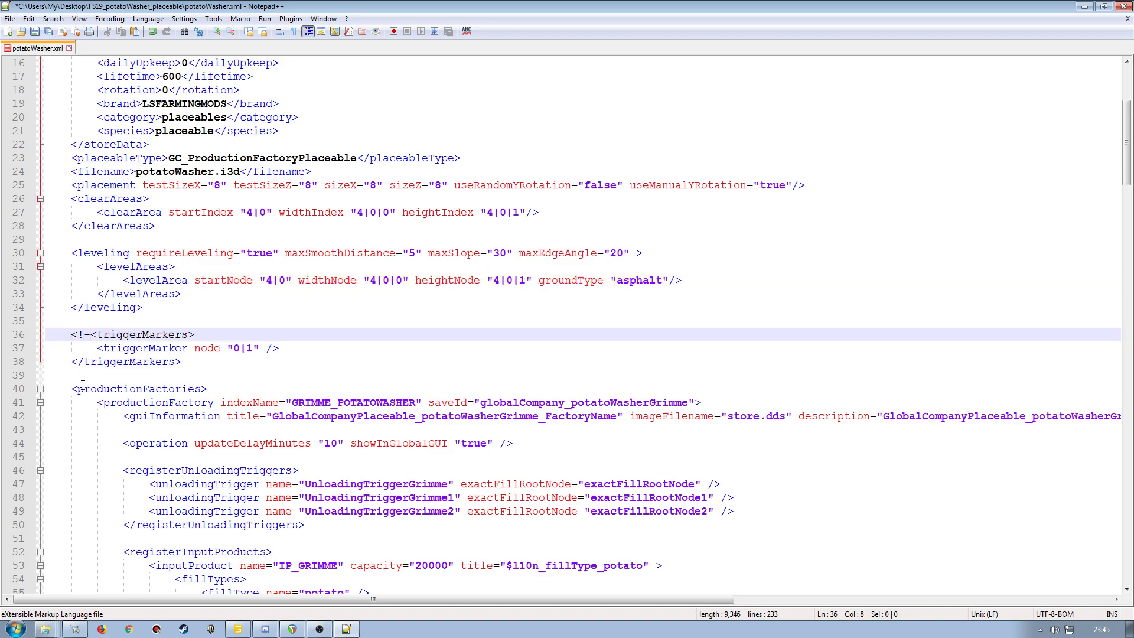
{"action": "type", "text": "="}
{"action": "key", "text": "BackSpace"}
{"action": "type", "text": "-"}
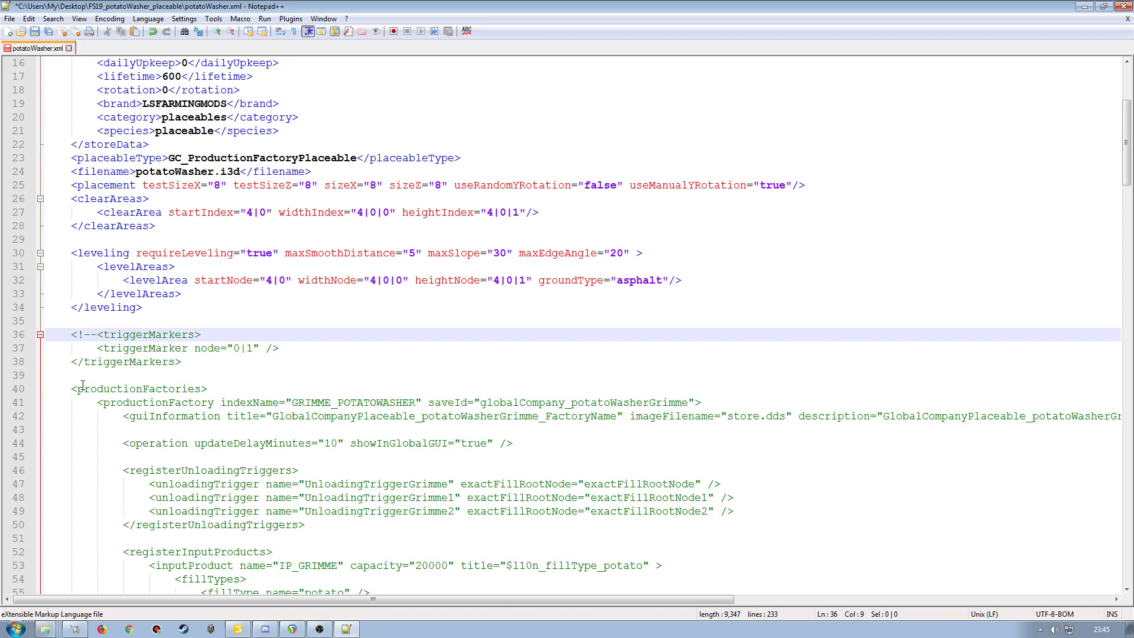
{"action": "left_click", "coordinate": [183, 359]}
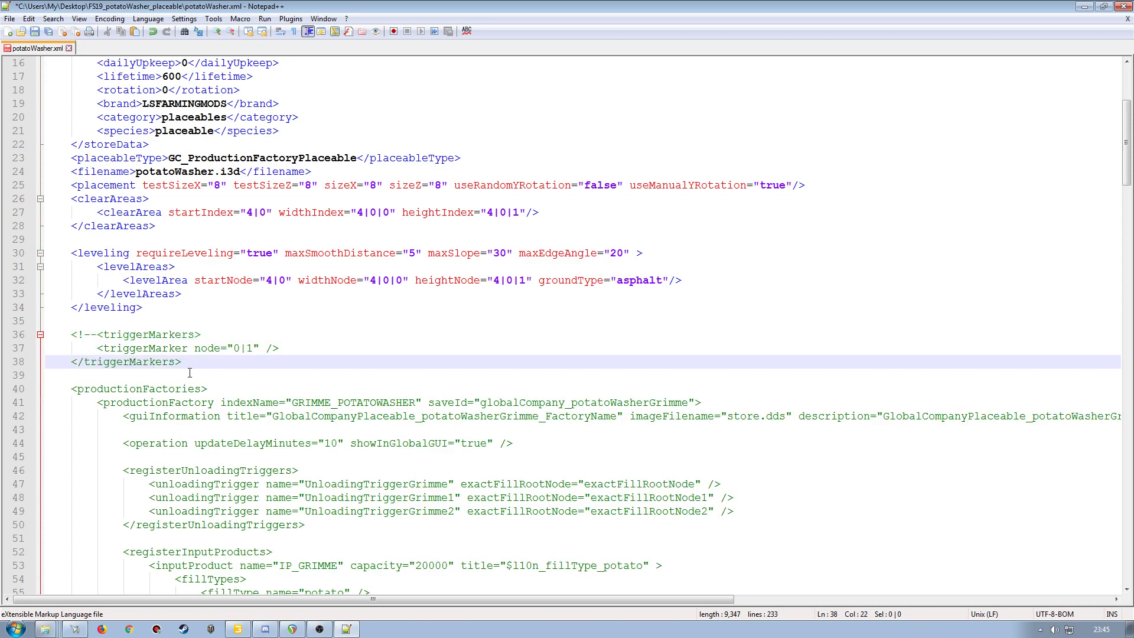
{"action": "type", "text": "-->"}
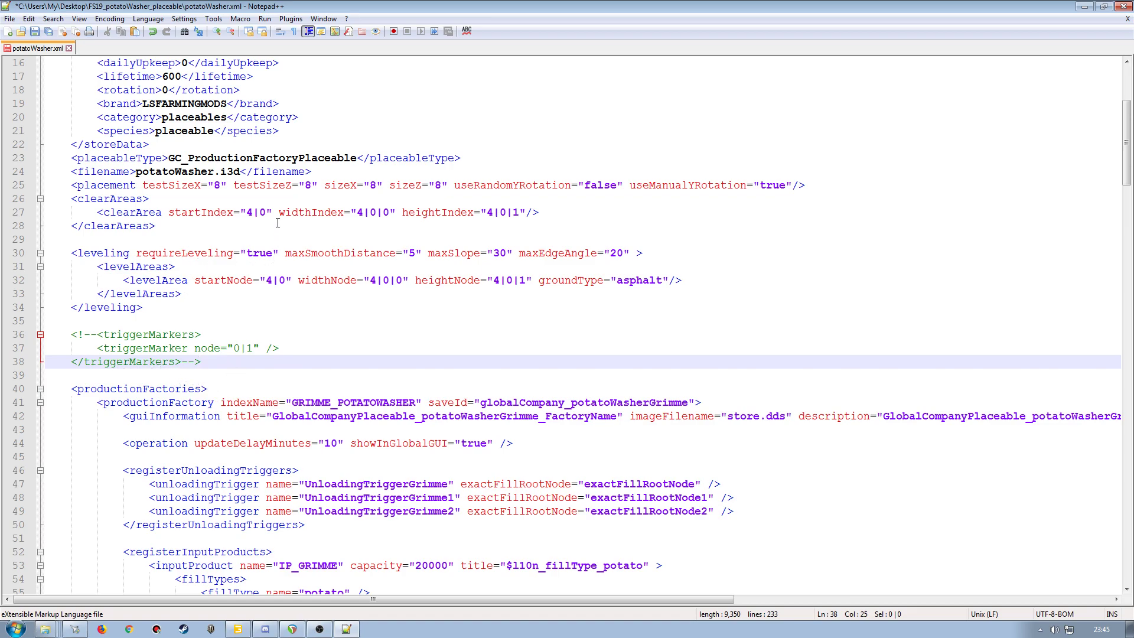
{"action": "scroll", "coordinate": [289, 388], "scroll_direction": "down", "scroll_amount": 2}
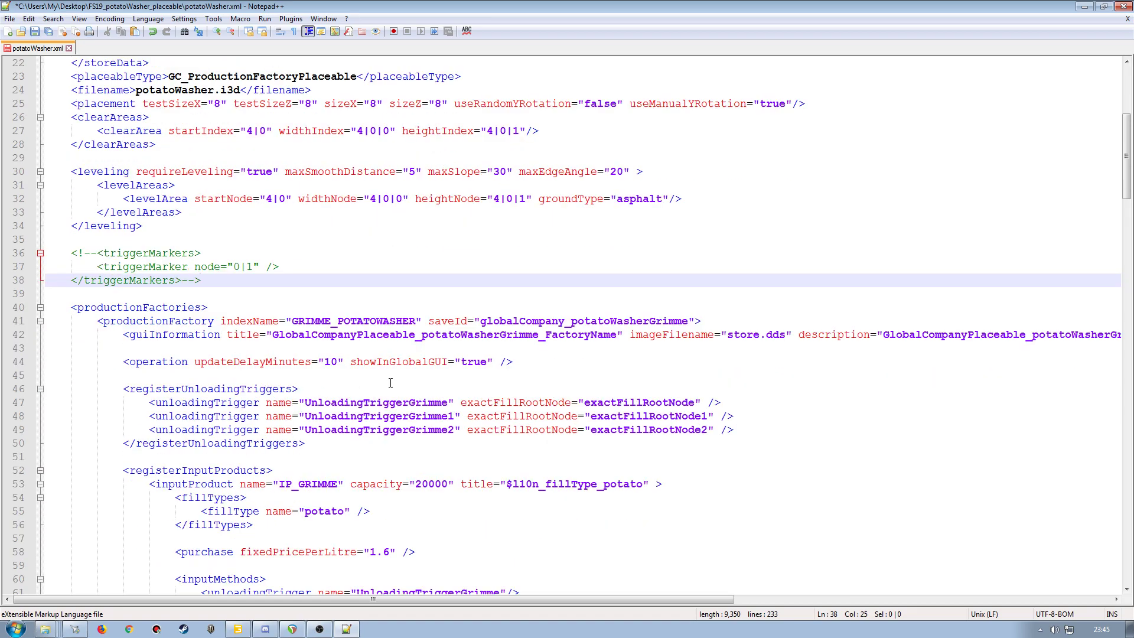
{"action": "key", "text": "ctrl+s"}
Step: Look through the rest of potatoWasher.xml and close both Notepad++ and GIANTS Editor
{"action": "scroll", "coordinate": [298, 429], "scroll_direction": "down", "scroll_amount": 6}
{"action": "scroll", "coordinate": [298, 430], "scroll_direction": "down", "scroll_amount": 16}
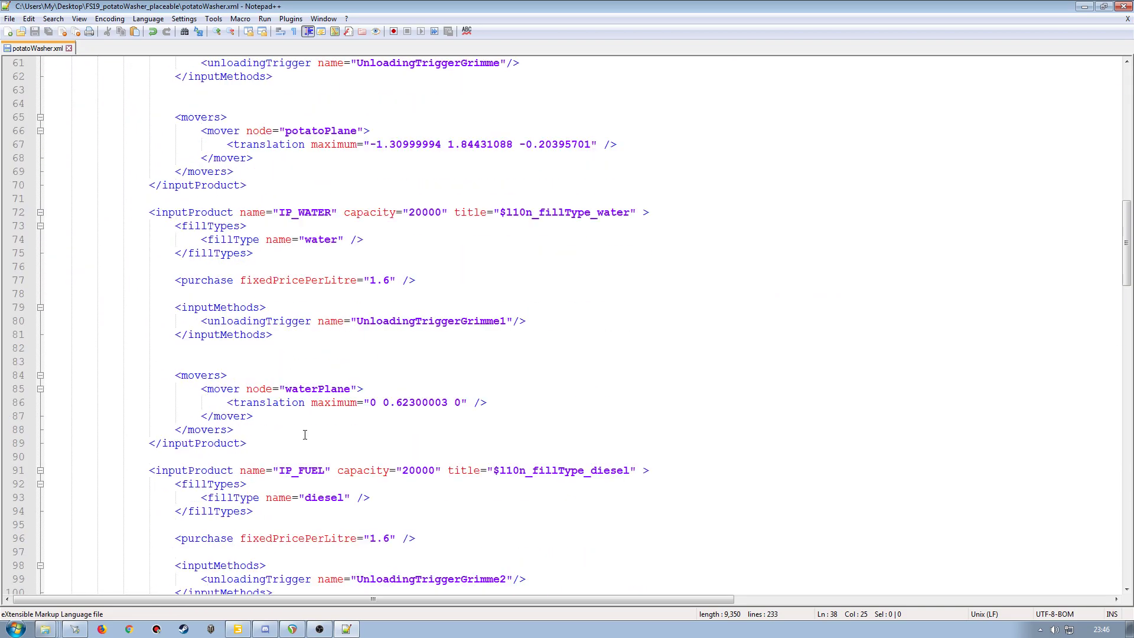
{"action": "scroll", "coordinate": [306, 436], "scroll_direction": "down", "scroll_amount": 15}
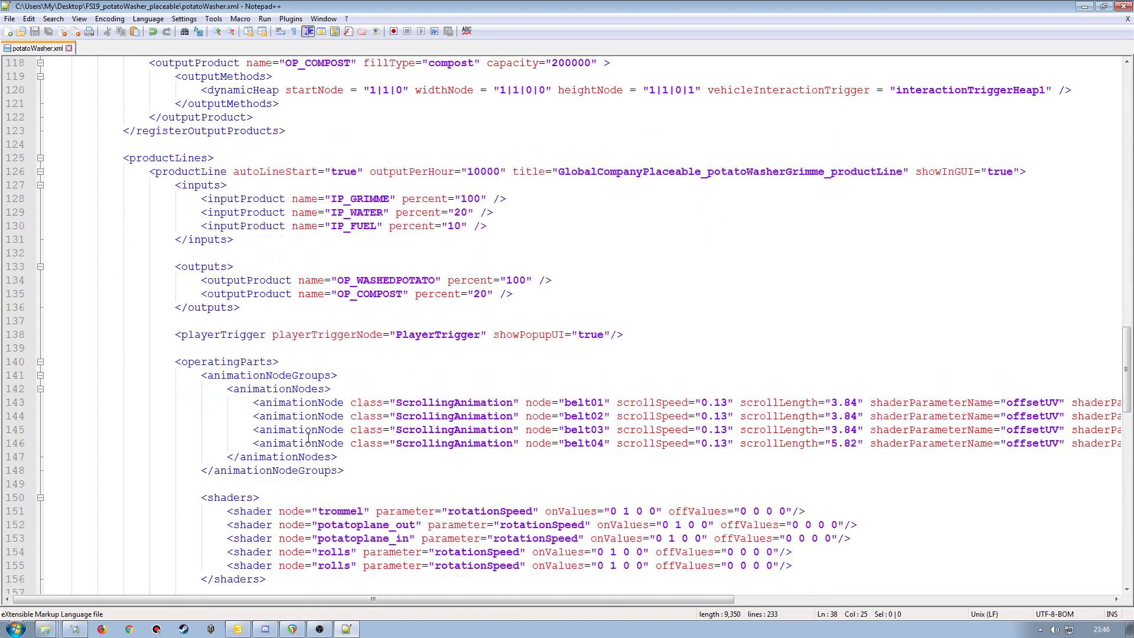
{"action": "left_click_drag", "start_coordinate": [1128, 414], "coordinate": [1129, 116]}
{"action": "left_click", "coordinate": [1124, 6]}
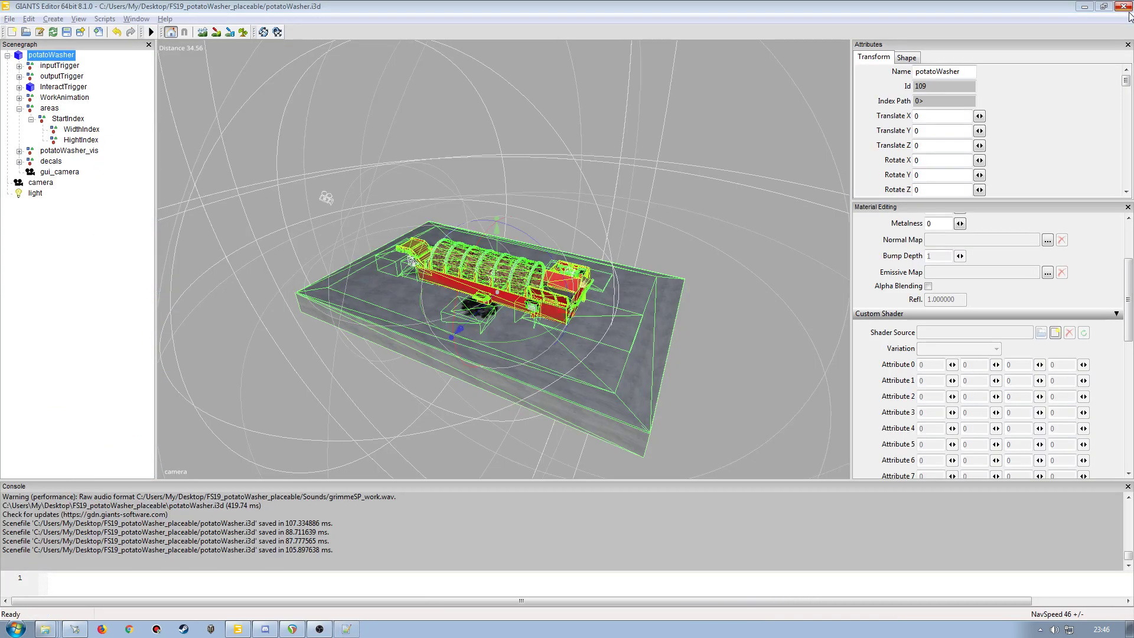
{"action": "left_click", "coordinate": [1123, 6]}
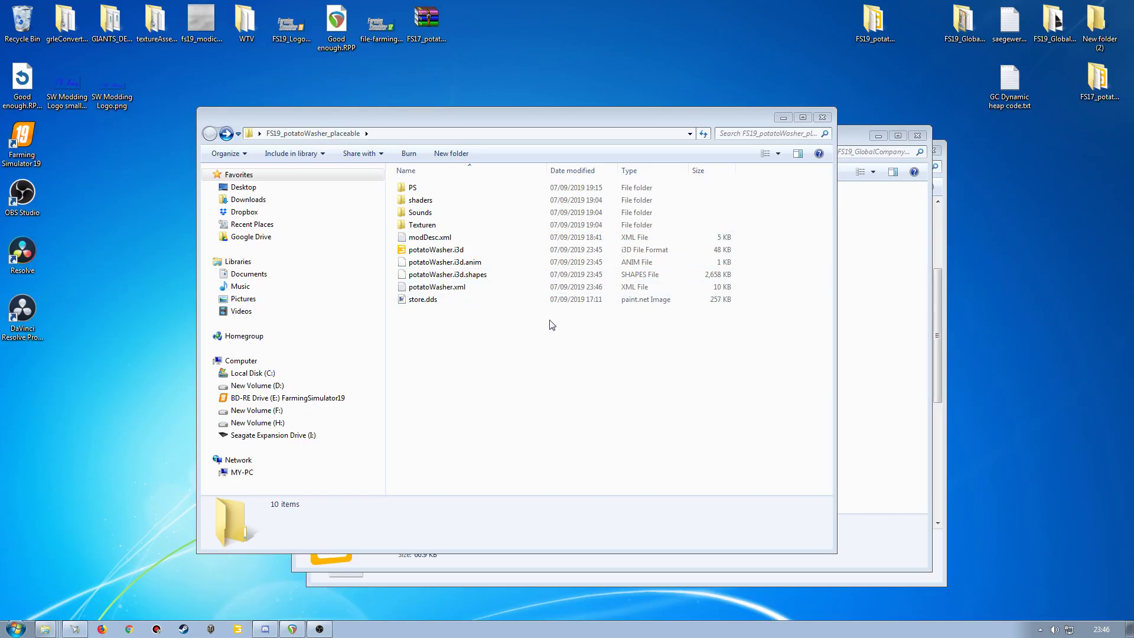
Step: Close the FS19_GlobalCompanyPlaceable_BGA_GrimmeBeetBeater folder window and reposition the FS19_potatoWasher_placeable window
{"action": "left_click_drag", "start_coordinate": [709, 115], "coordinate": [624, 172]}
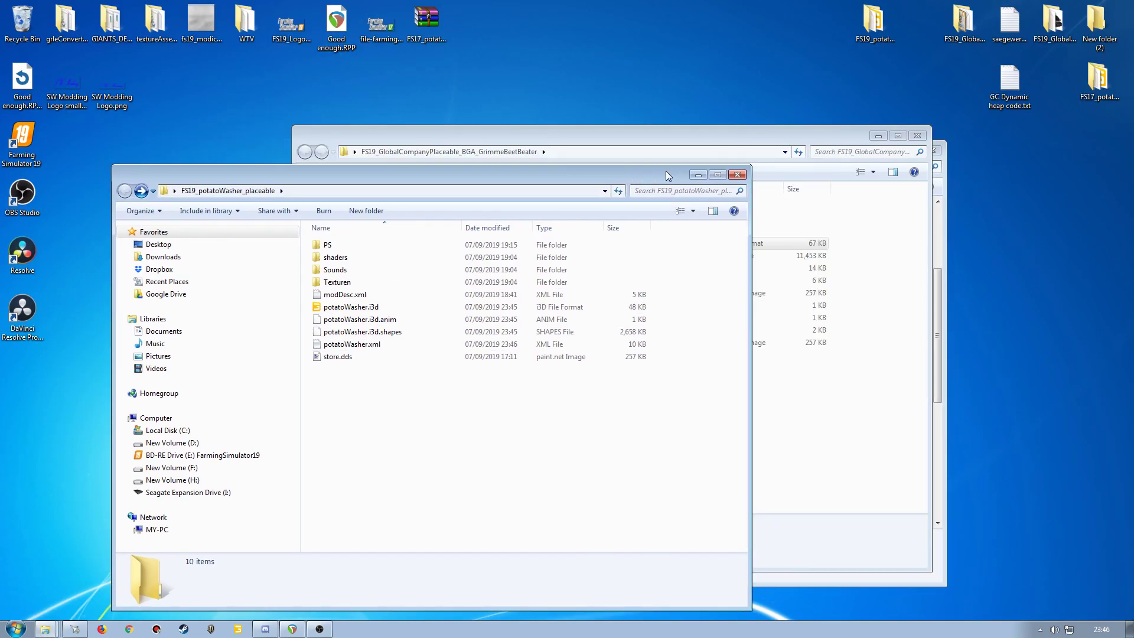
{"action": "left_click", "coordinate": [922, 136]}
{"action": "left_click_drag", "start_coordinate": [525, 177], "coordinate": [651, 122]}
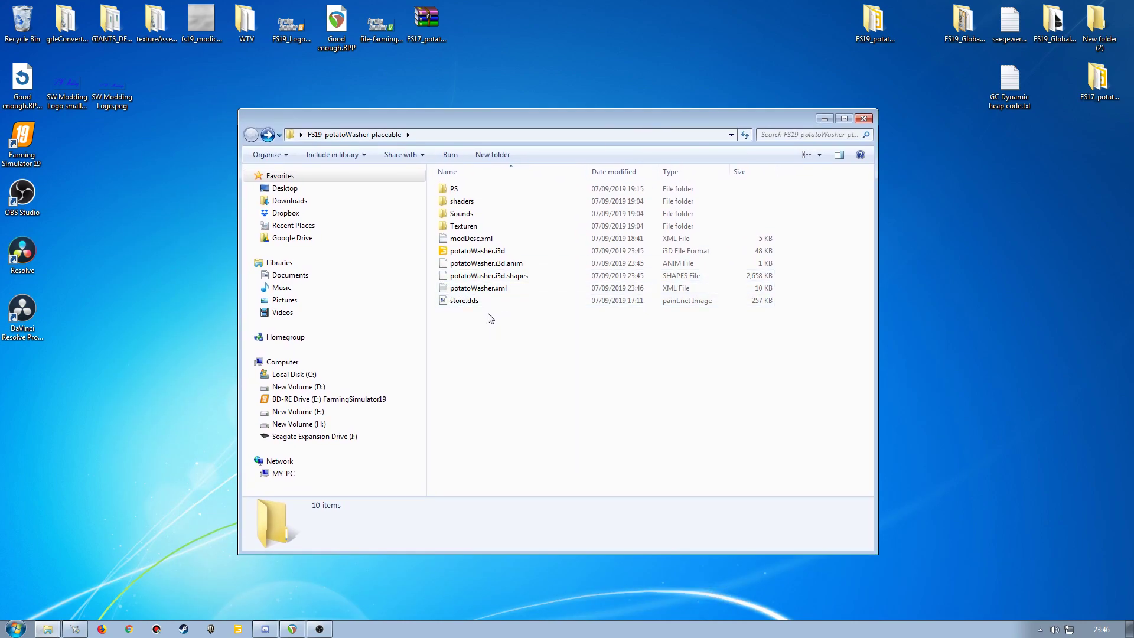
Step: Open modDesc.xml from the FS19_potatoWasher_placeable folder and set its descVersion to 44
{"action": "double_click", "coordinate": [471, 239]}
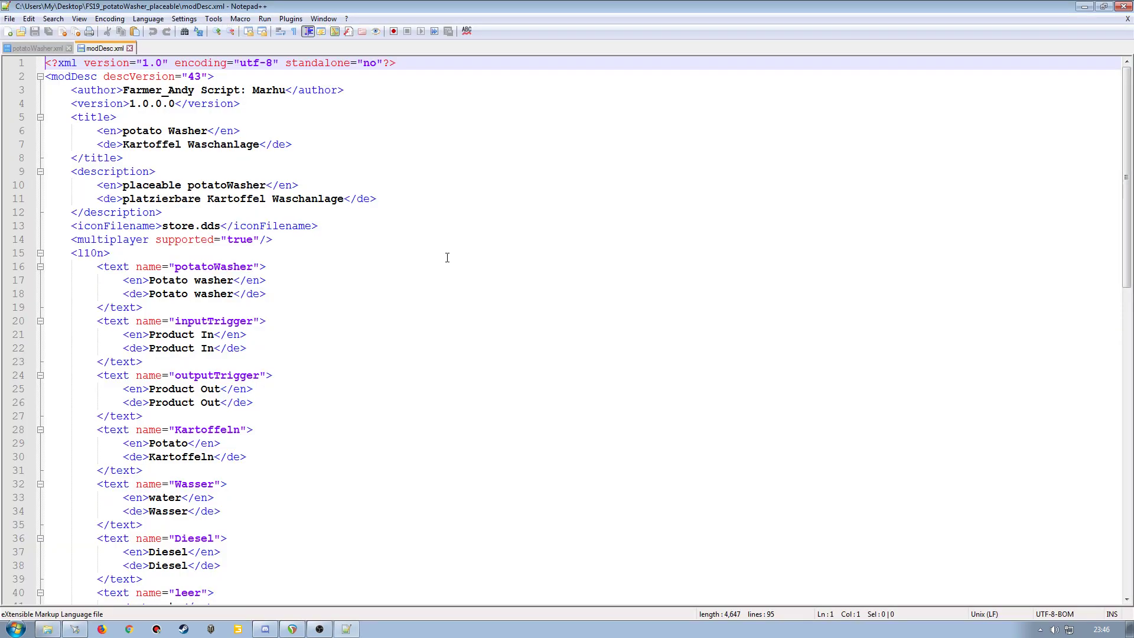
{"action": "left_click", "coordinate": [200, 76]}
{"action": "key", "text": "BackSpace"}
{"action": "type", "text": "4"}
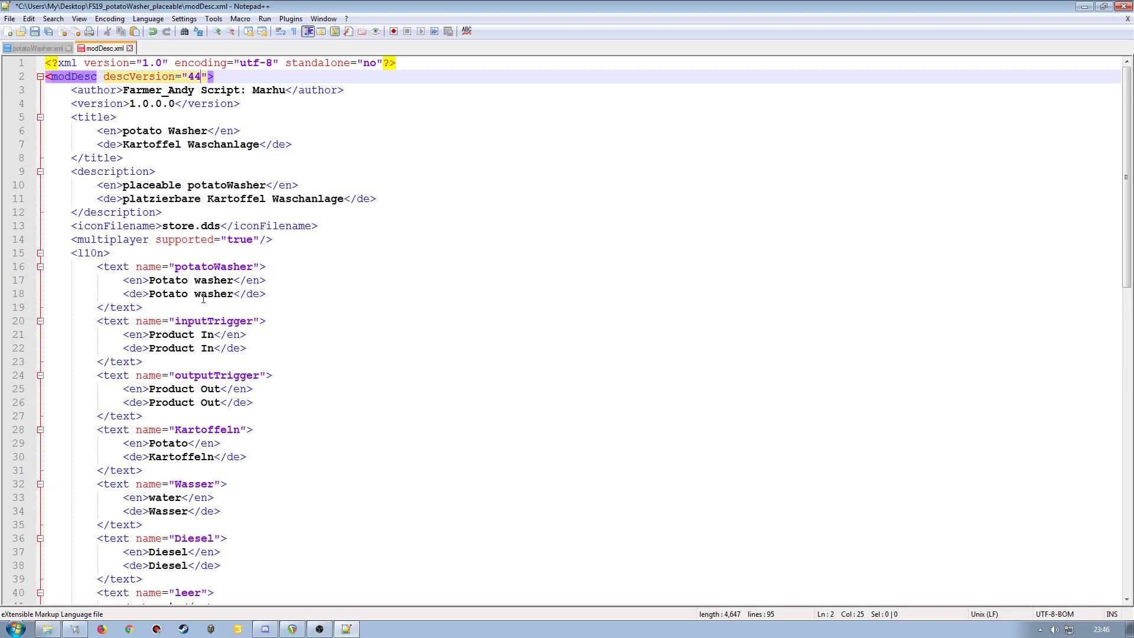
Step: Locate the extraSourceFiles section in modDesc.xml and select its mCompanyFactory.lua entry
{"action": "scroll", "coordinate": [202, 293], "scroll_direction": "down", "scroll_amount": 19}
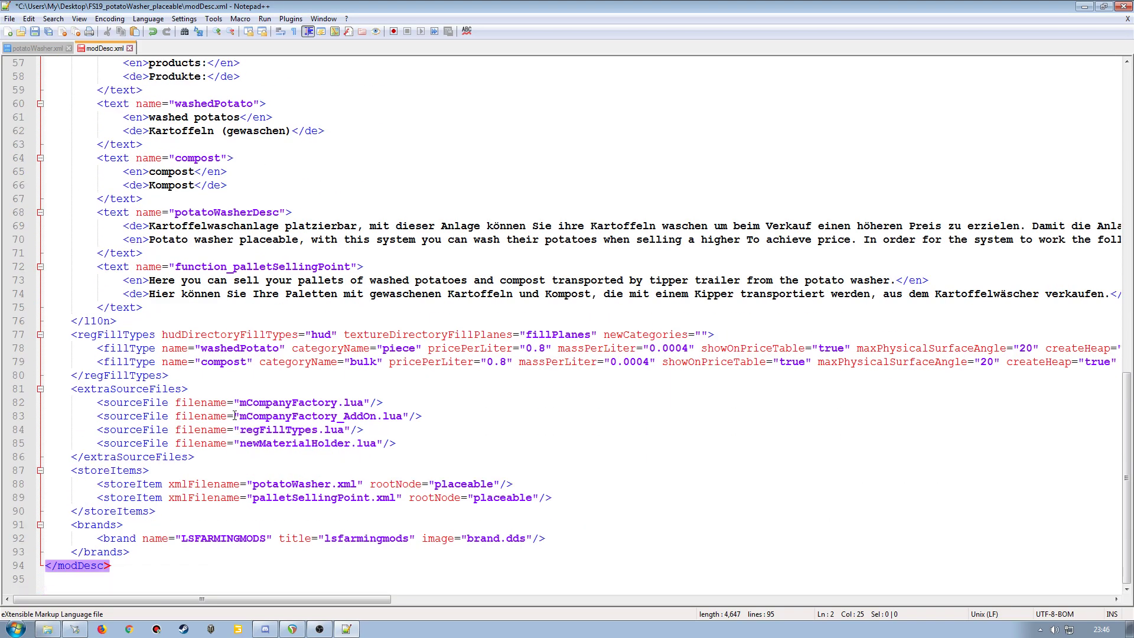
{"action": "left_click", "coordinate": [16, 390]}
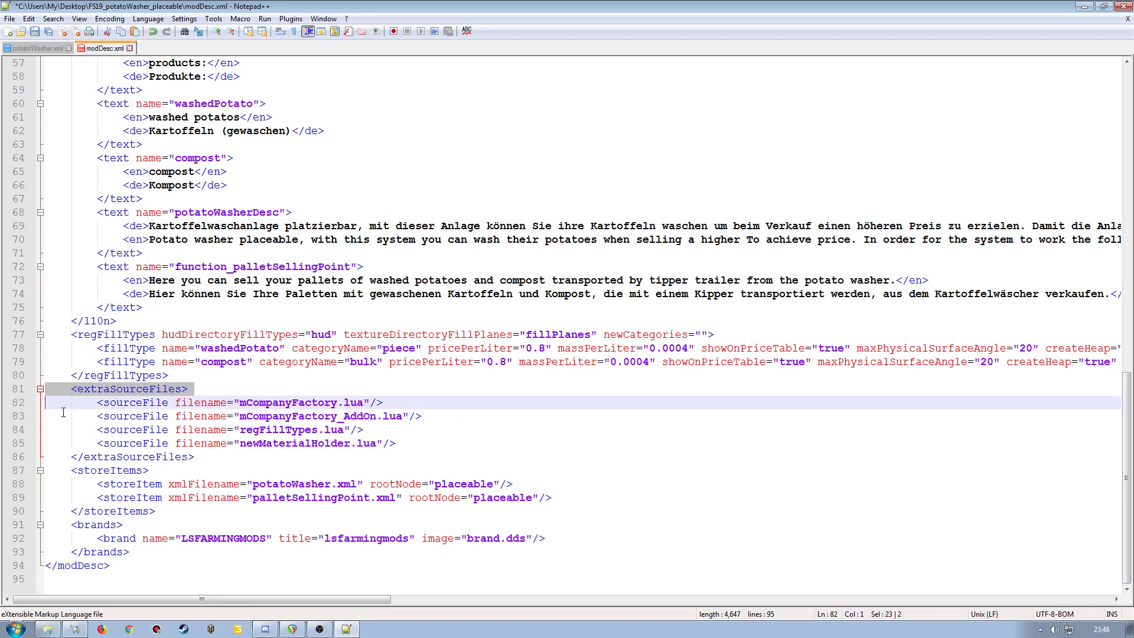
{"action": "left_click", "coordinate": [16, 403]}
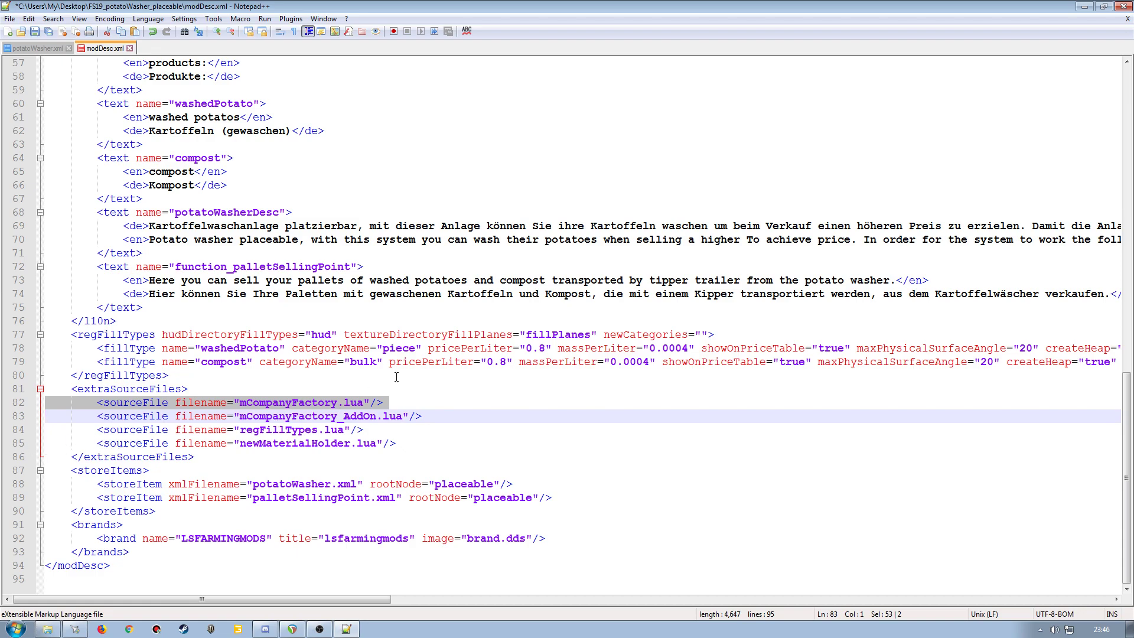
Step: Copy GC_Checker.lua from the FS19_GlobalCompanyPlaceable_BGA_GrimmeBeetBeater folder into FS19_potatoWasher_placeable and return to modDesc.xml in Notepad++
{"action": "left_click", "coordinate": [1085, 7]}
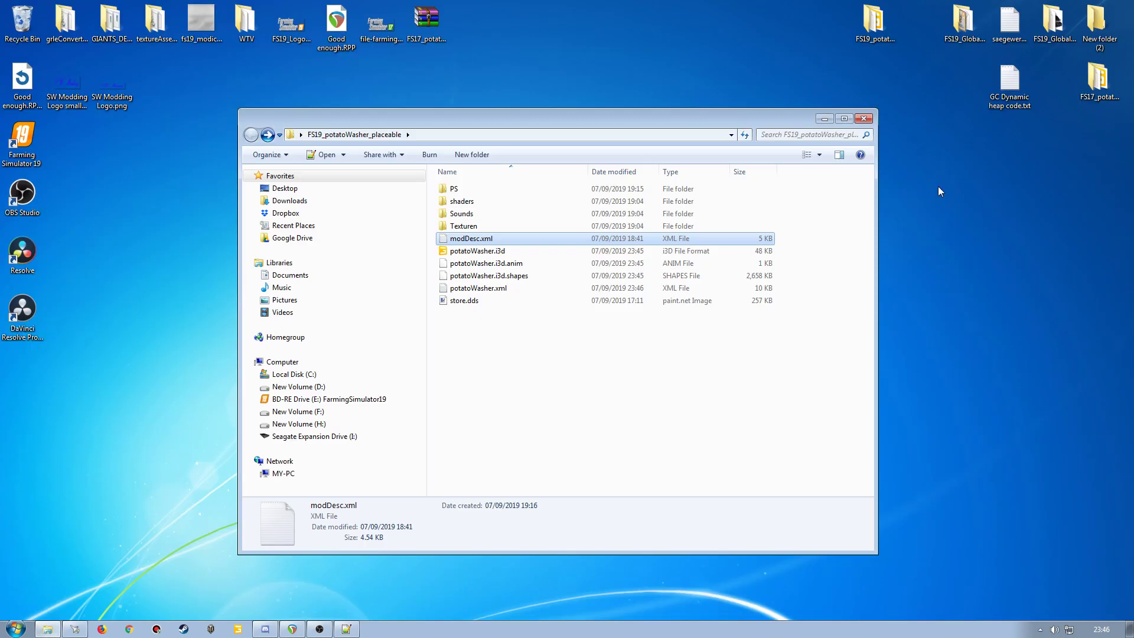
{"action": "double_click", "coordinate": [1053, 22]}
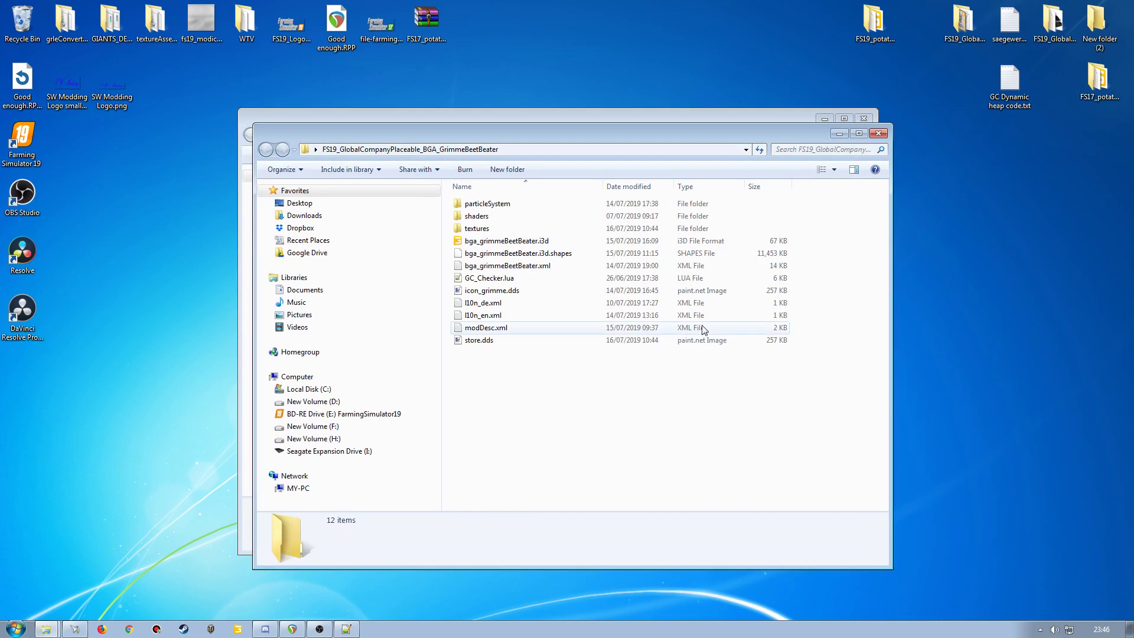
{"action": "left_click", "coordinate": [491, 278]}
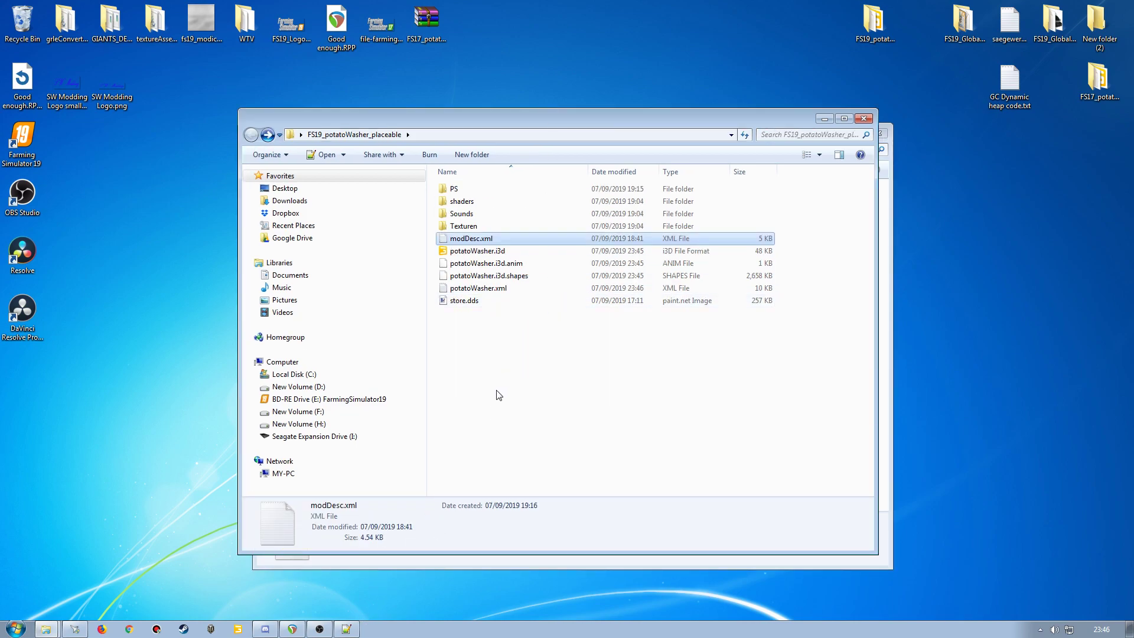
{"action": "key", "text": "ctrl+v"}
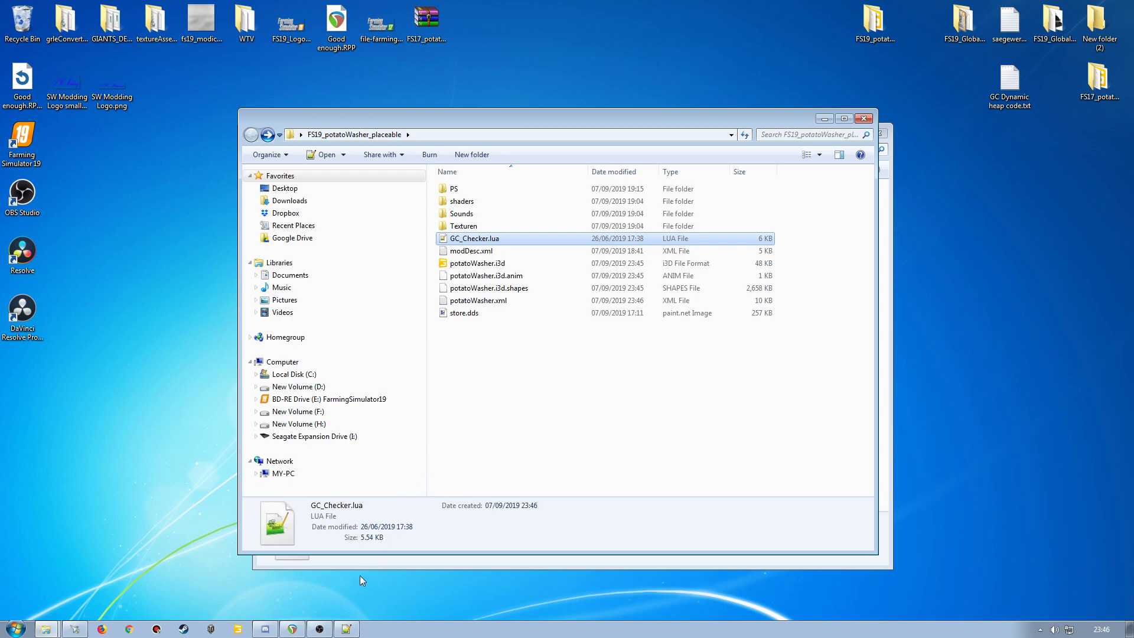
{"action": "left_click", "coordinate": [347, 629]}
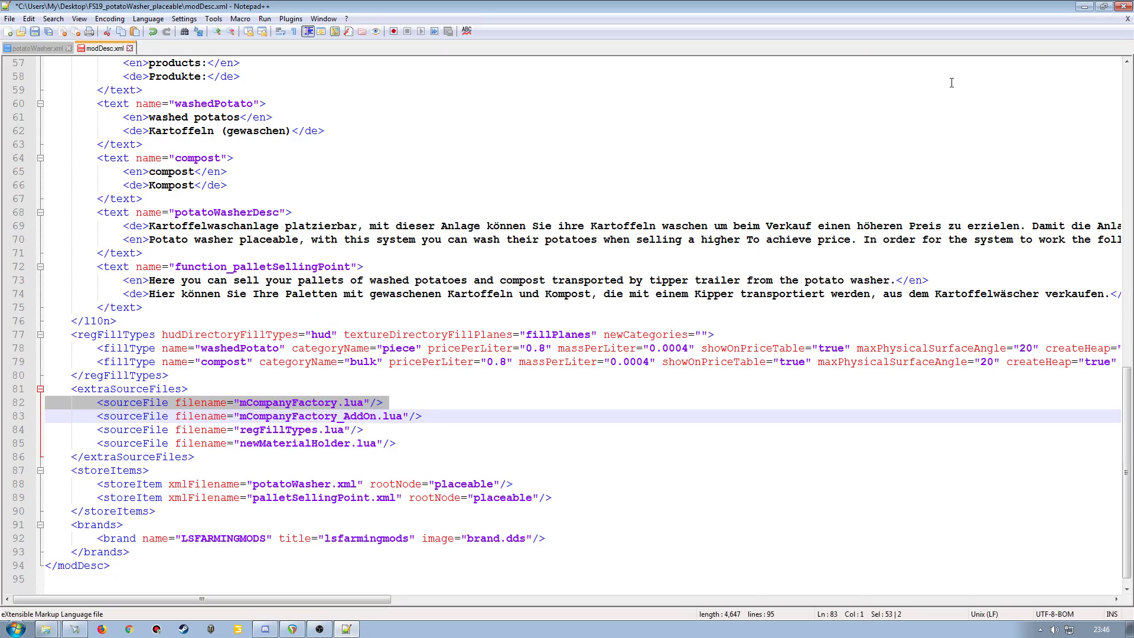
Step: Copy the GC_Checker.lua file's base name and replace mCompanyFactory with GC_Checker in the first sourceFile entry of modDesc.xml
{"action": "left_click", "coordinate": [1084, 6]}
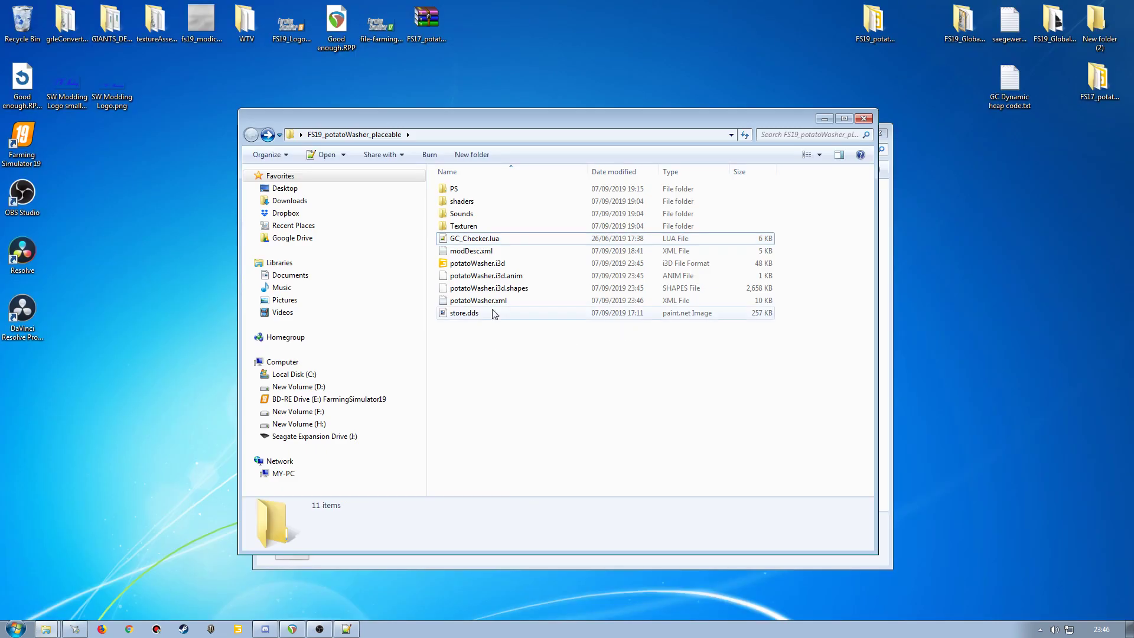
{"action": "left_click", "coordinate": [487, 238]}
{"action": "left_click", "coordinate": [469, 238]}
{"action": "key", "text": "ctrl+c"}
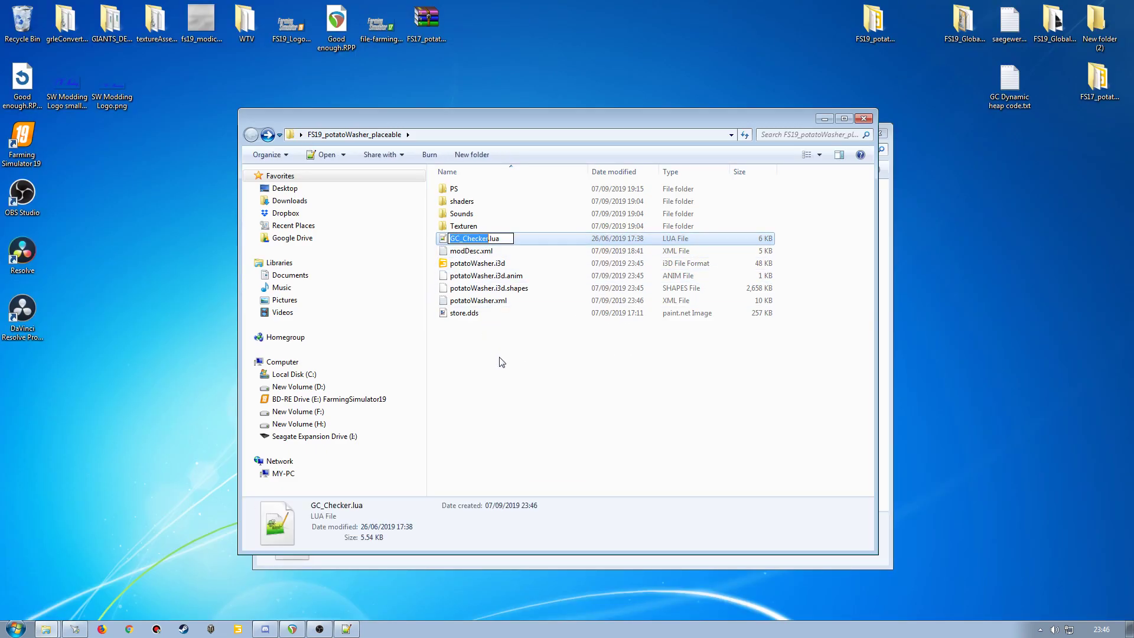
{"action": "left_click", "coordinate": [347, 629]}
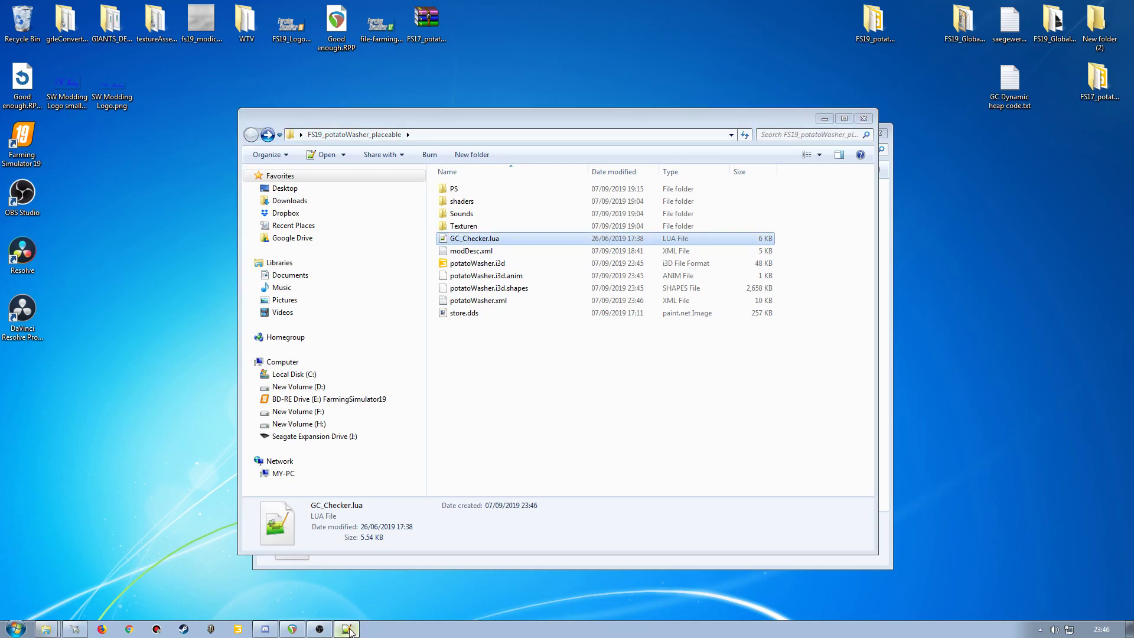
{"action": "left_click", "coordinate": [312, 402]}
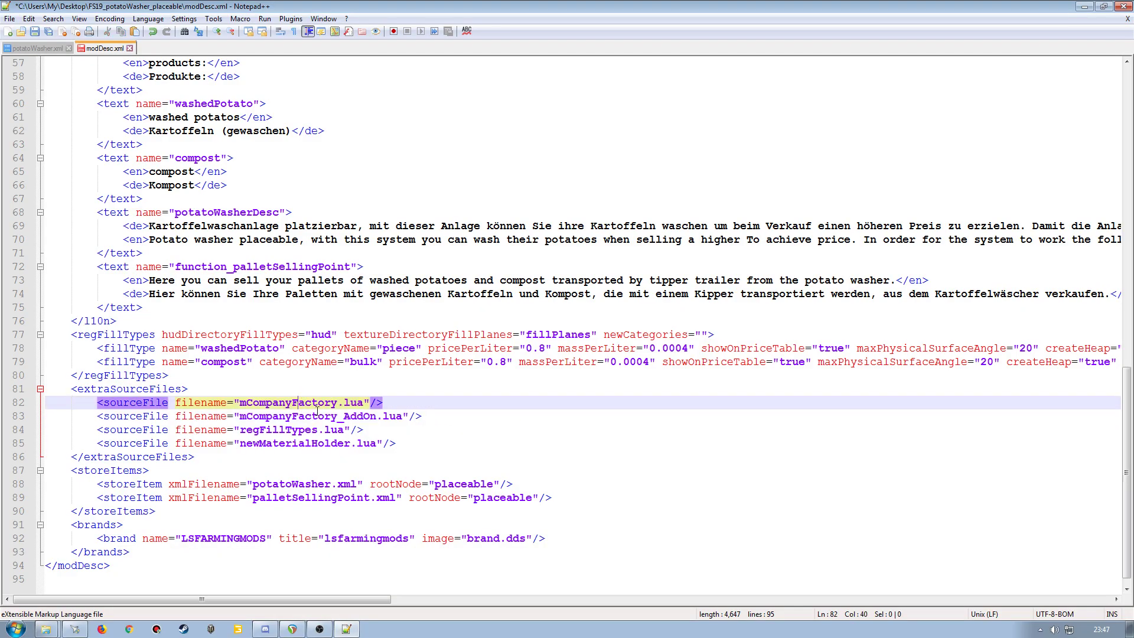
{"action": "double_click", "coordinate": [312, 403]}
{"action": "key", "text": "ctrl+v"}
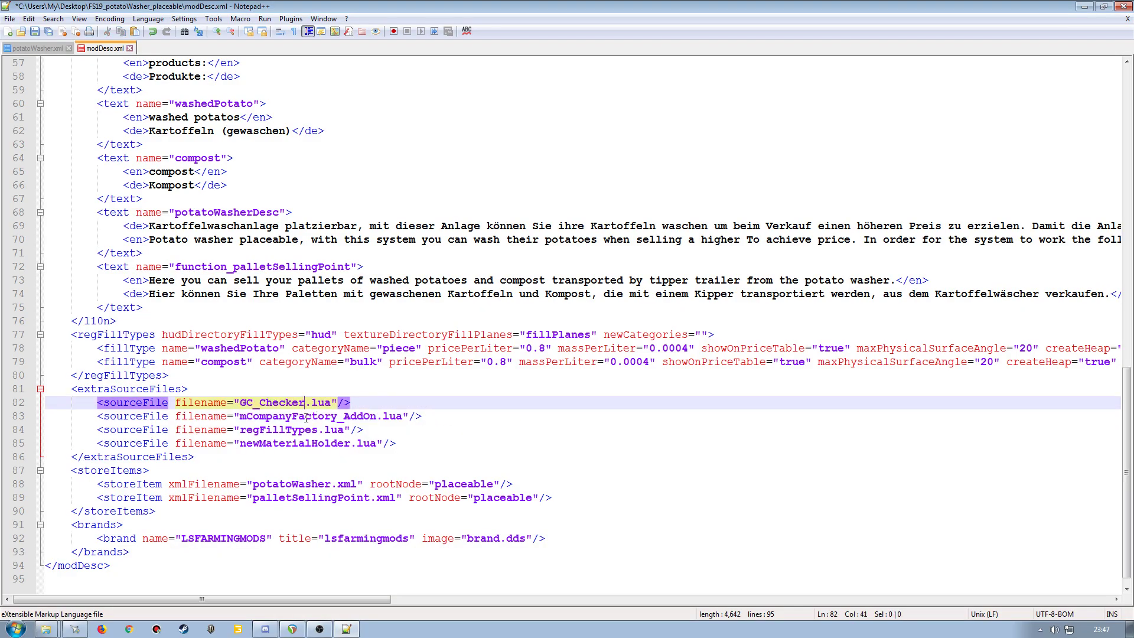
Step: Delete the mCompanyFactory_AddOn.lua, regFillTypes.lua and newMaterialHolder.lua entries from the extraSourceFiles section
{"action": "left_click", "coordinate": [17, 419]}
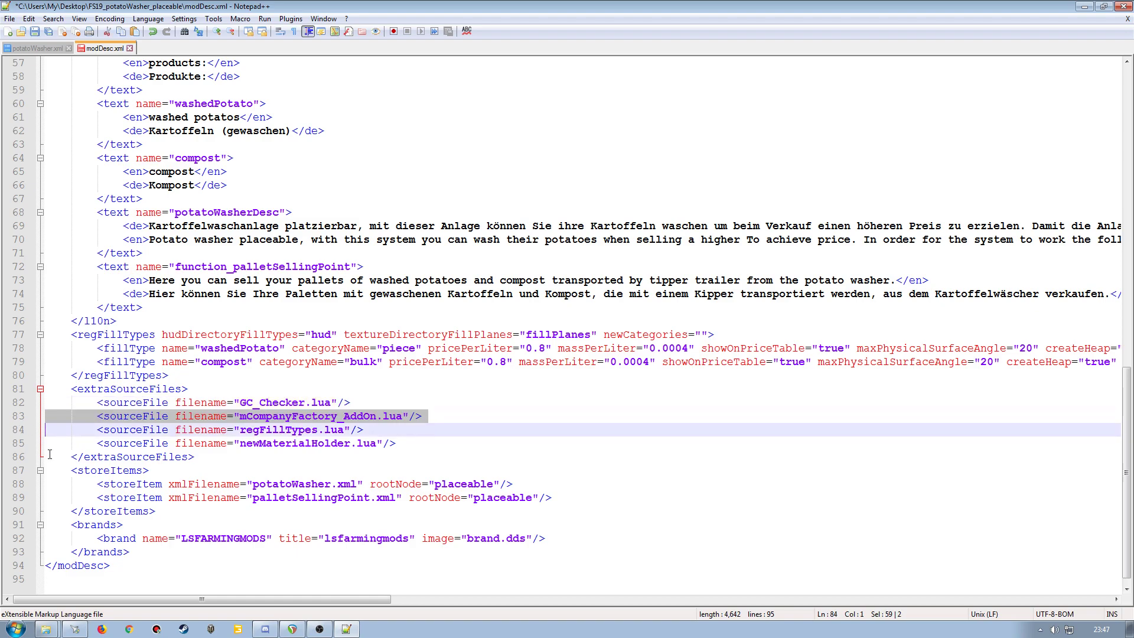
{"action": "left_click", "coordinate": [12, 444], "text": "shift"}
{"action": "key", "text": "Delete"}
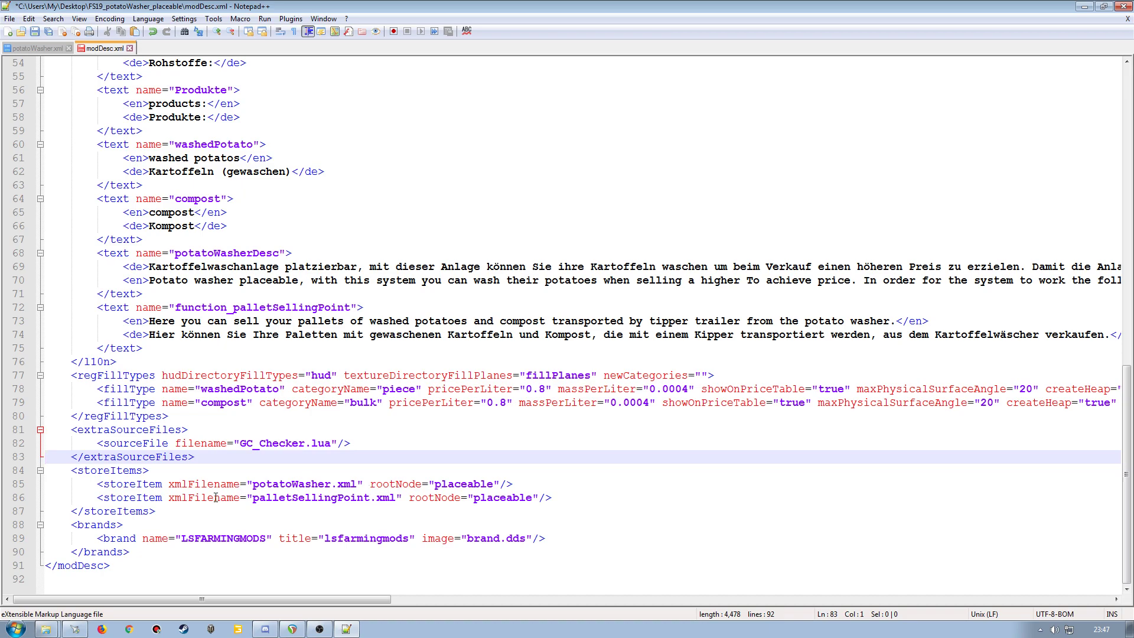
Step: Remove the rootNode attribute from the potatoWasher.xml store item and delete the palletSellingPoint.xml store item
{"action": "left_click_drag", "start_coordinate": [500, 484], "coordinate": [370, 484]}
{"action": "key", "text": "Delete"}
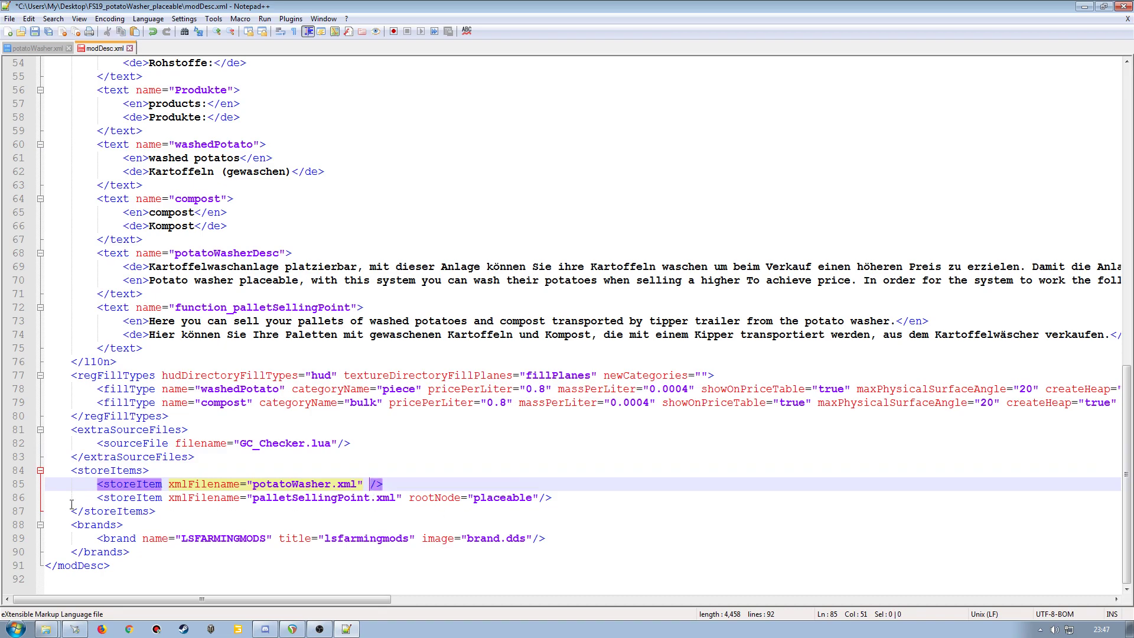
{"action": "left_click", "coordinate": [18, 500]}
{"action": "key", "text": "Delete"}
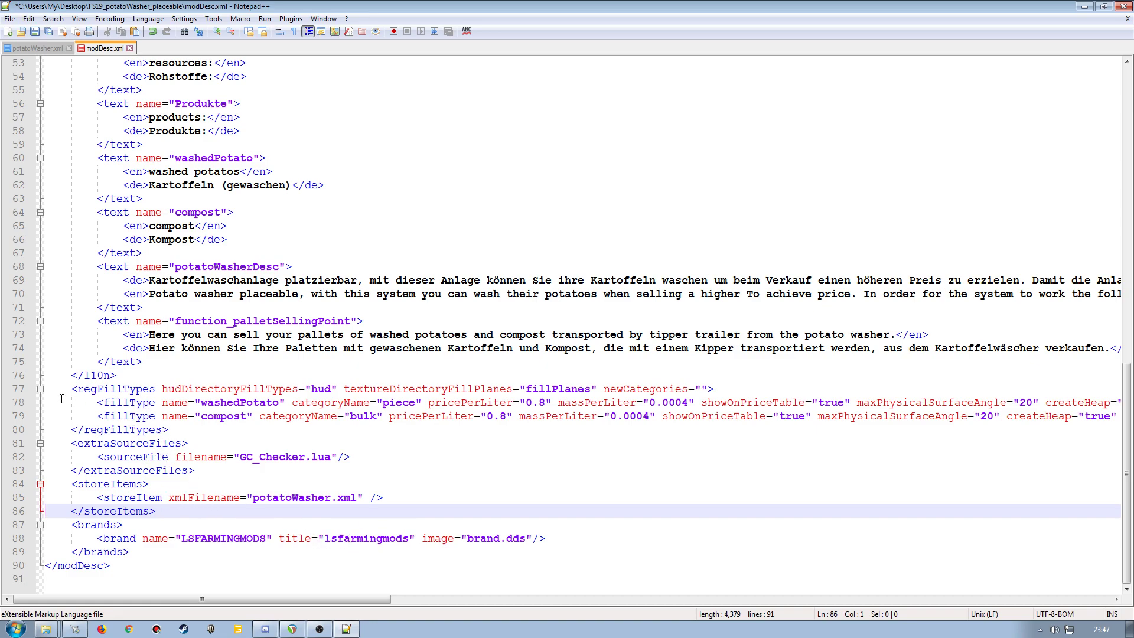
Step: Delete the whole regFillTypes section from modDesc.xml, then save and close the file
{"action": "left_click_drag", "start_coordinate": [18, 392], "coordinate": [98, 430]}
{"action": "key", "text": "Delete"}
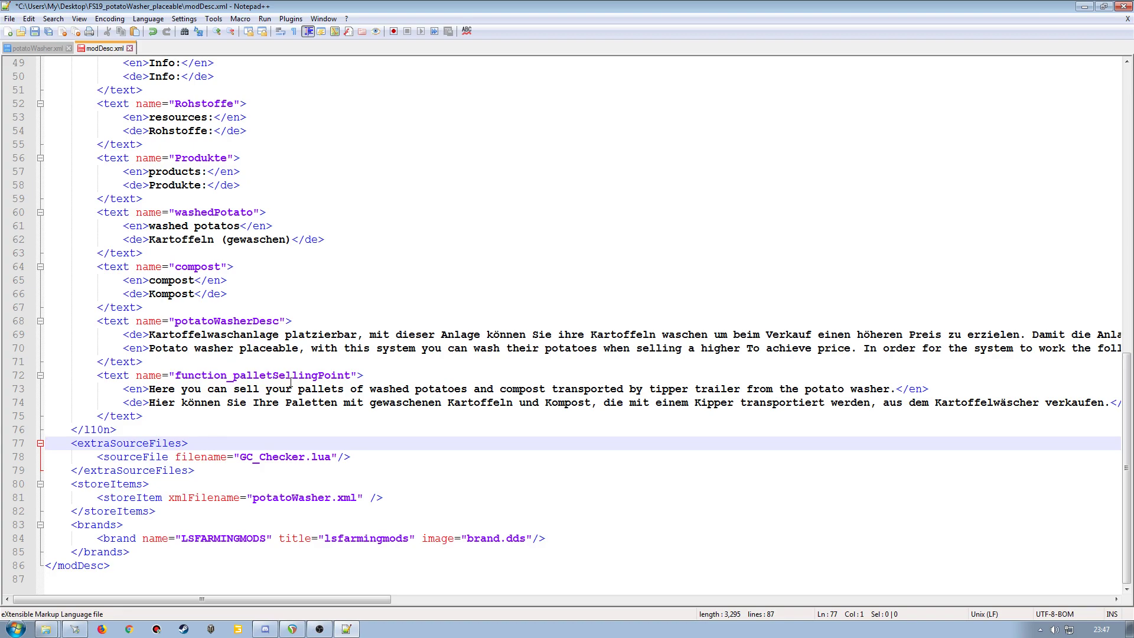
{"action": "left_click", "coordinate": [15, 376]}
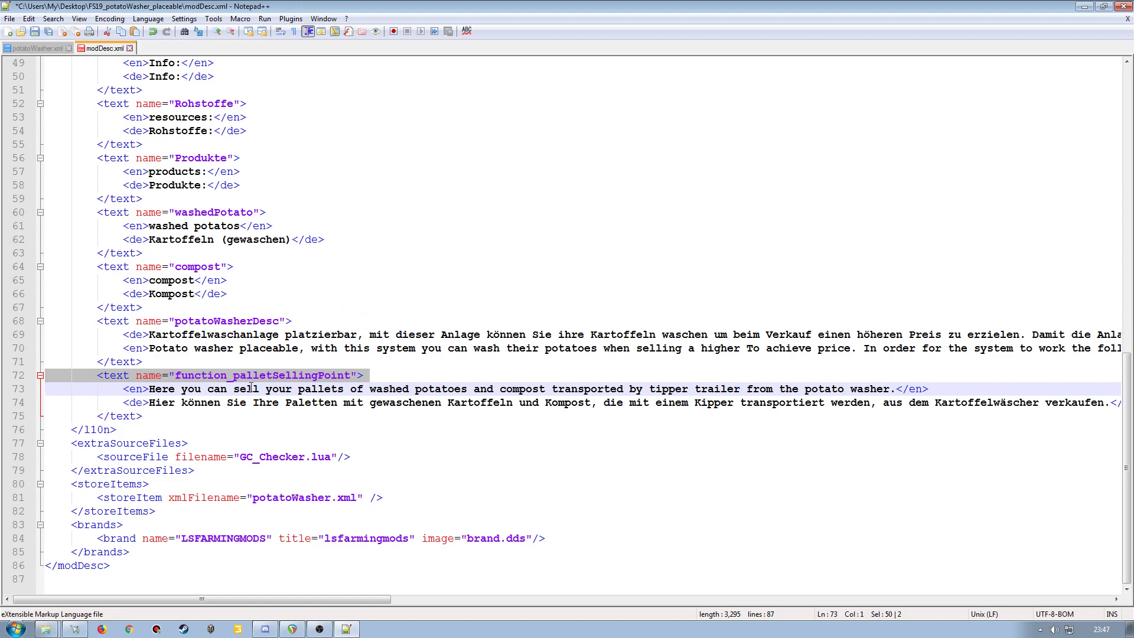
{"action": "scroll", "coordinate": [251, 388], "scroll_direction": "up", "scroll_amount": 2}
{"action": "scroll", "coordinate": [230, 420], "scroll_direction": "up", "scroll_amount": 12}
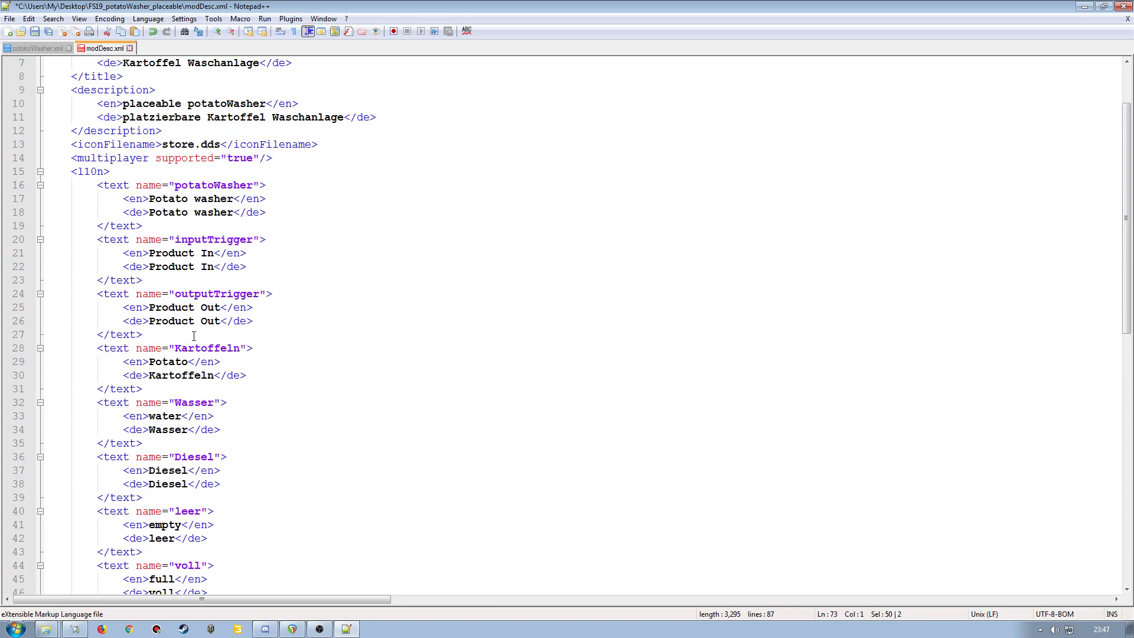
{"action": "scroll", "coordinate": [194, 329], "scroll_direction": "up", "scroll_amount": 2}
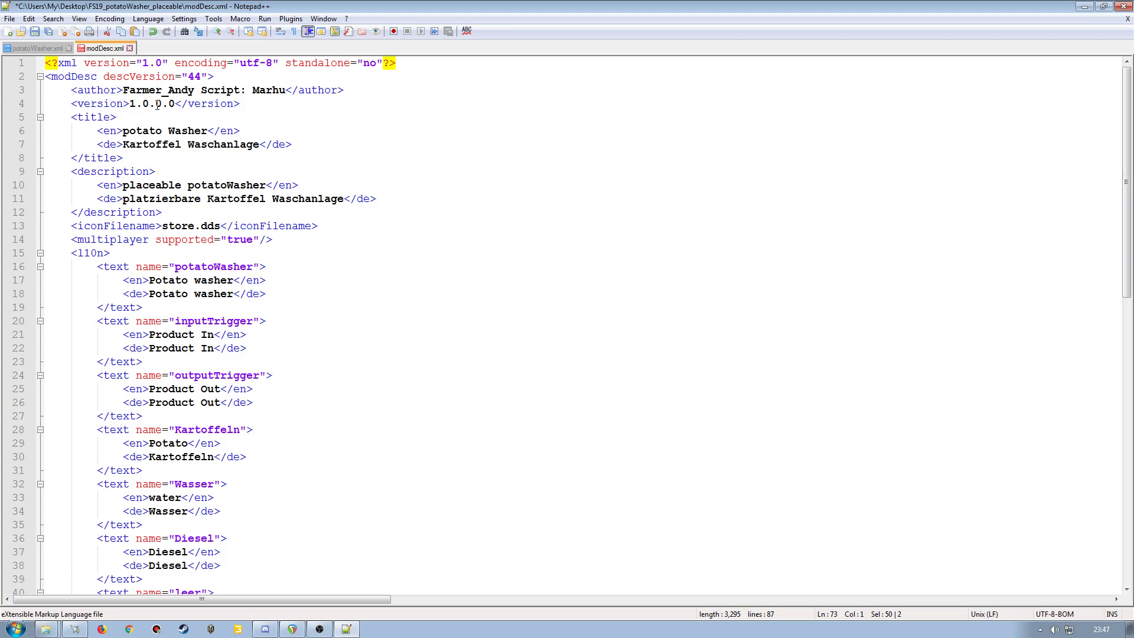
{"action": "left_click", "coordinate": [35, 31]}
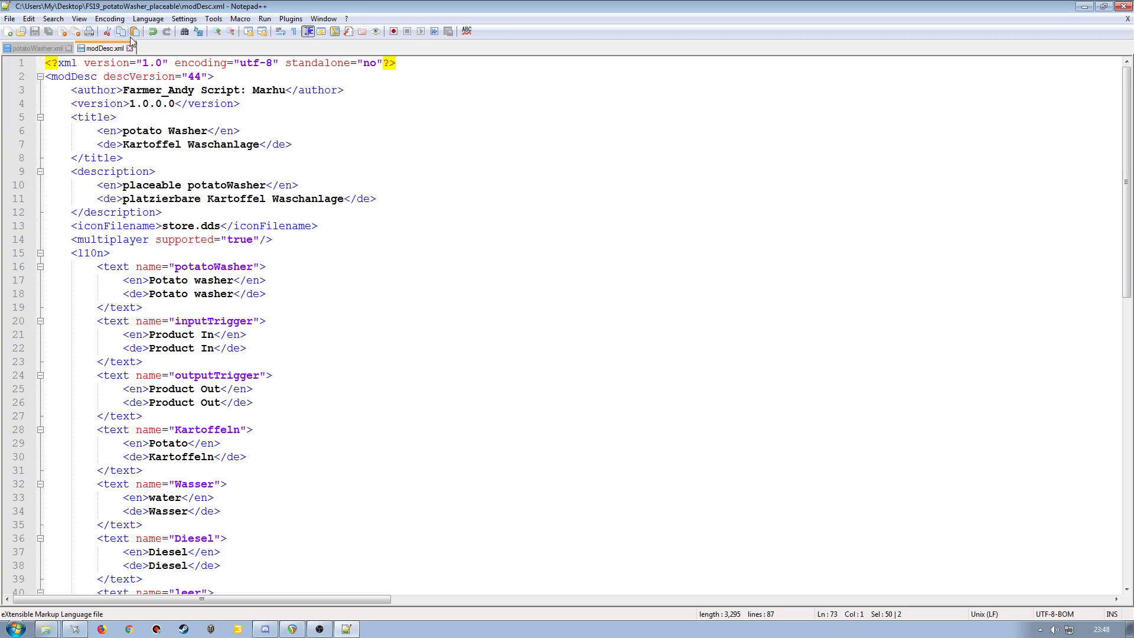
{"action": "left_click", "coordinate": [130, 48]}
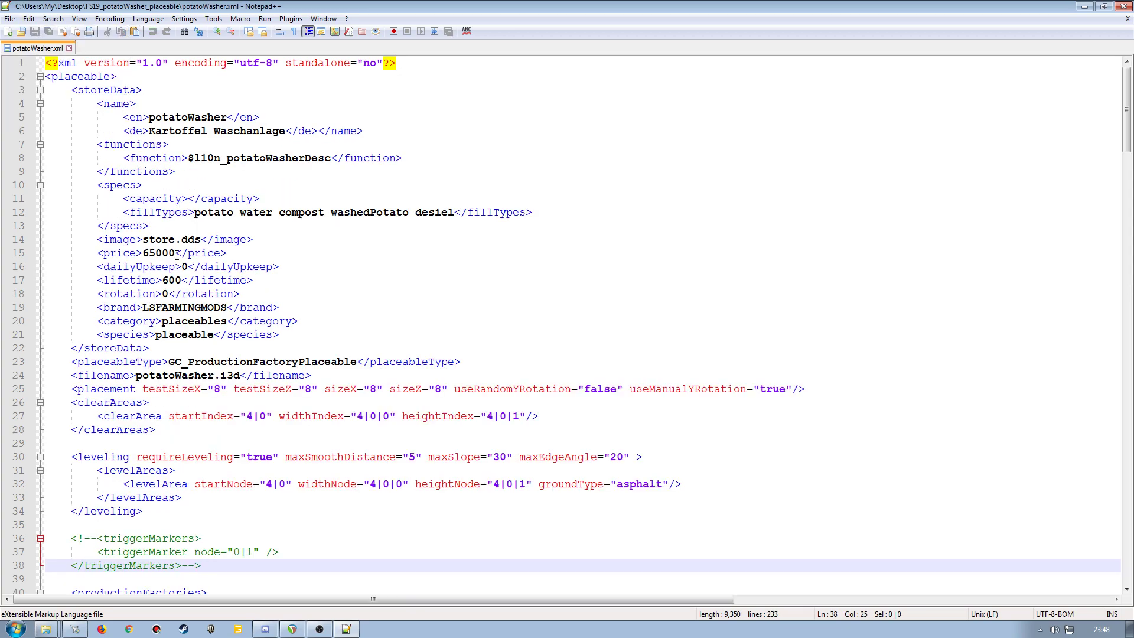
Step: Skim potatoWasher.xml from start to end, then close Notepad++ and both open mod folder windows
{"action": "left_click_drag", "start_coordinate": [1126, 112], "coordinate": [1128, 545]}
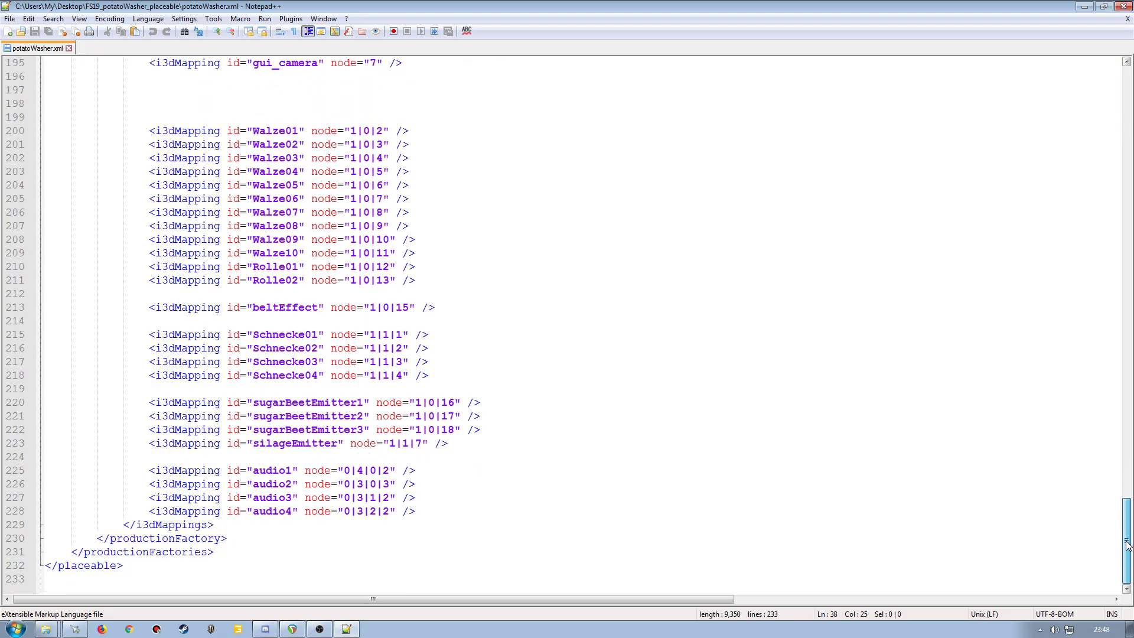
{"action": "left_click_drag", "start_coordinate": [1126, 545], "coordinate": [1126, 109]}
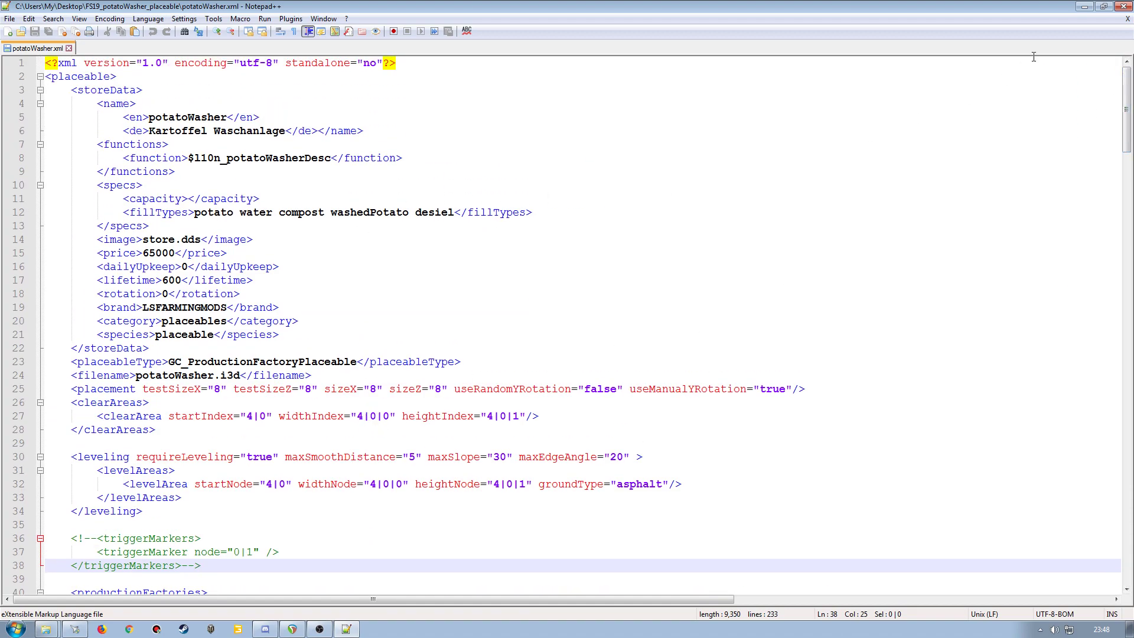
{"action": "left_click", "coordinate": [1122, 6]}
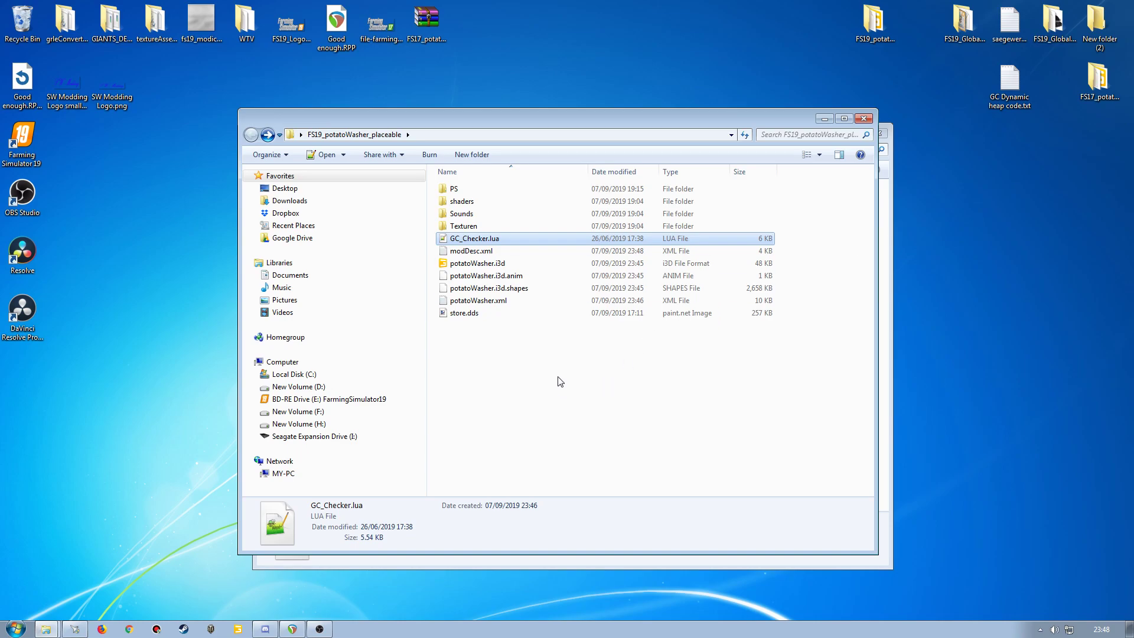
{"action": "left_click", "coordinate": [864, 119]}
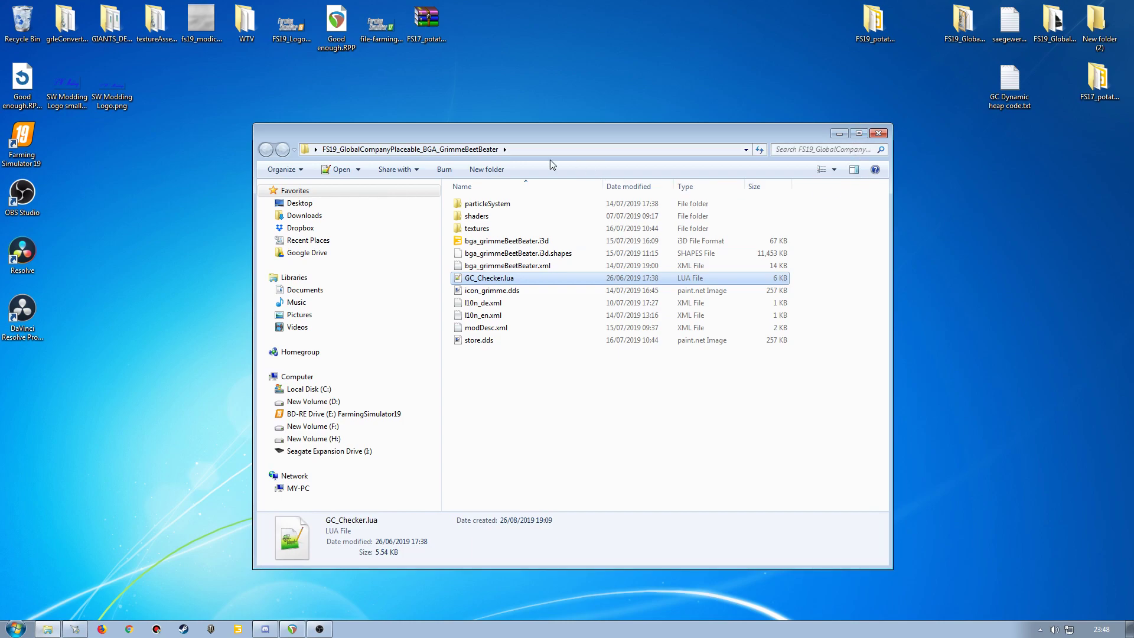
{"action": "left_click", "coordinate": [878, 133]}
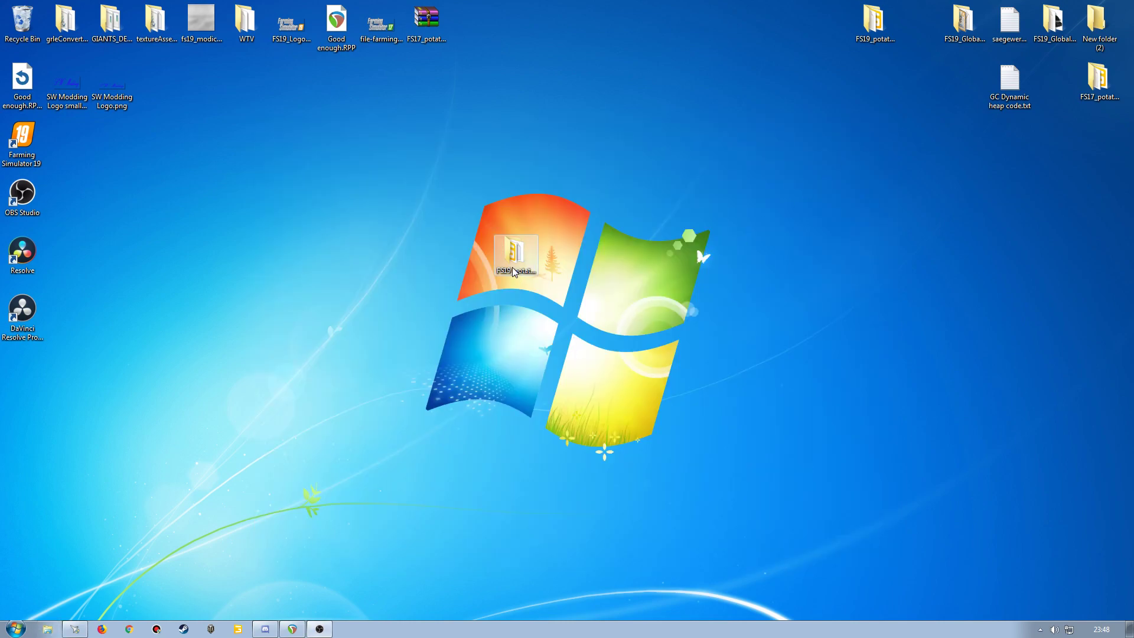
Step: Open the mods folder of FarmingSimulator2019 under My Games in the Documents library
{"action": "left_click", "coordinate": [15, 629]}
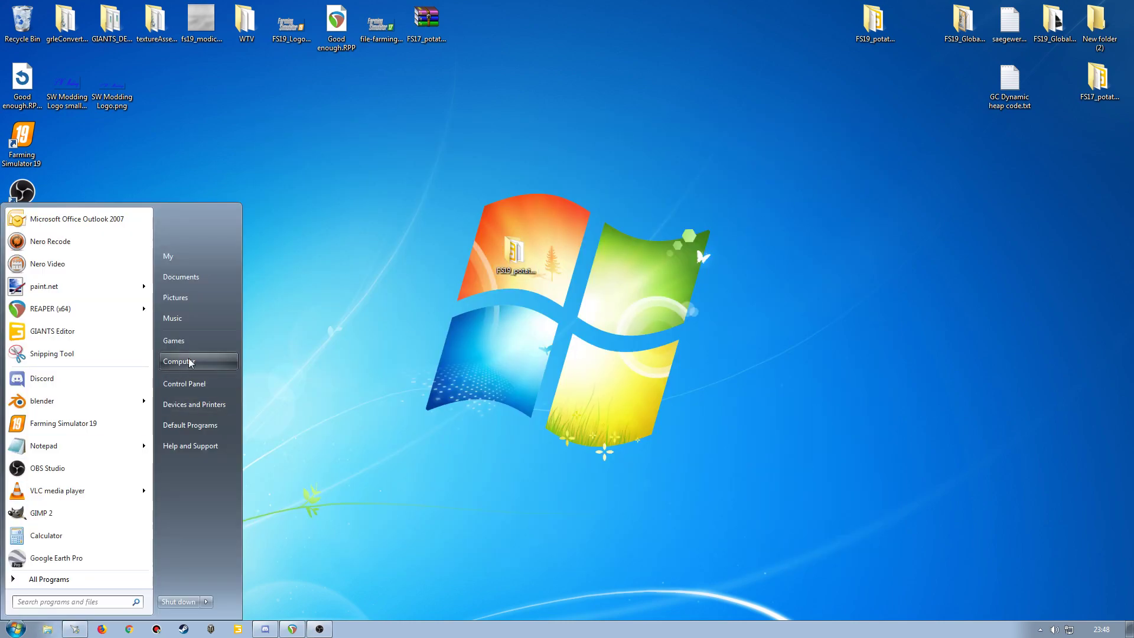
{"action": "left_click", "coordinate": [181, 277]}
{"action": "double_click", "coordinate": [495, 433]}
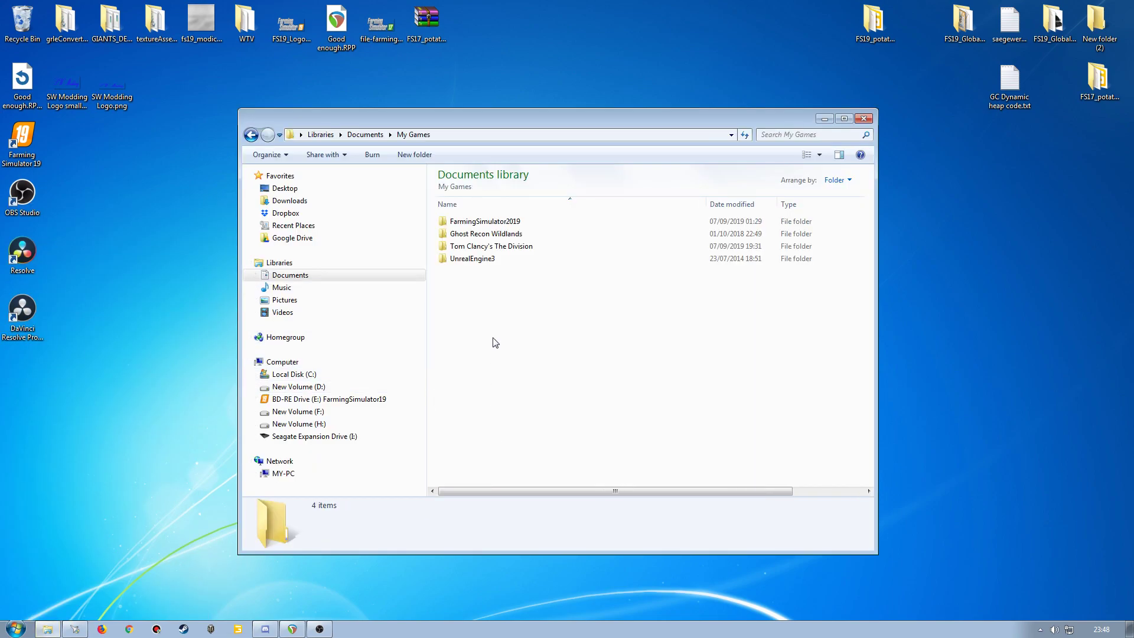
{"action": "double_click", "coordinate": [495, 221]}
{"action": "double_click", "coordinate": [485, 273]}
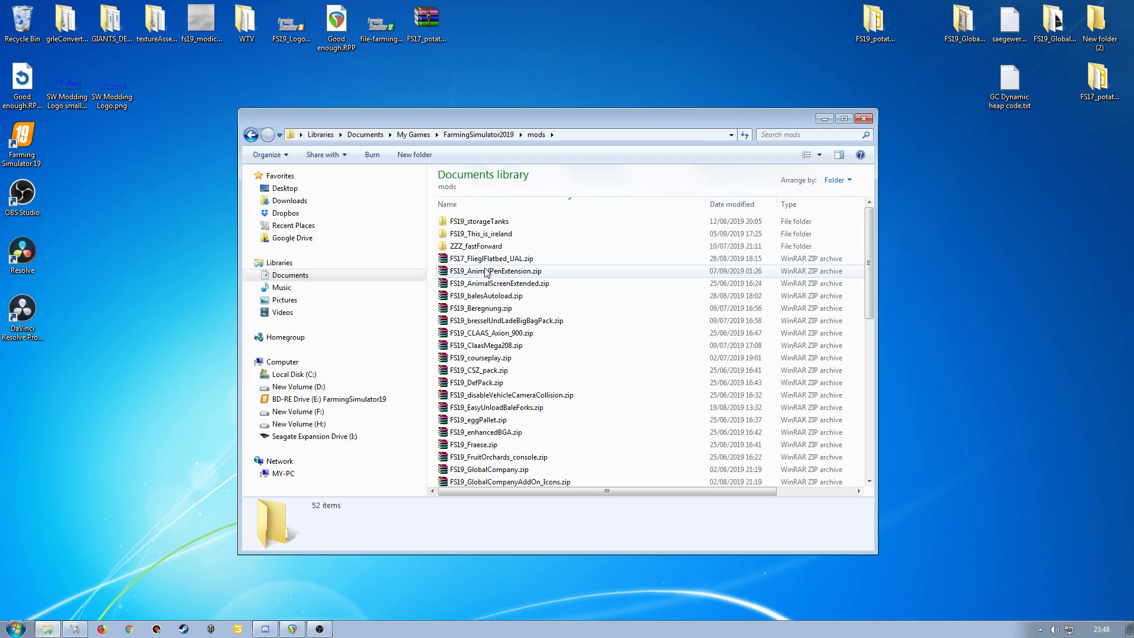
Step: Return to the FarmingSimulator2019 folder and rename its mods folder to mods-Ireland
{"action": "key", "text": "BackSpace"}
{"action": "key", "text": "F2"}
{"action": "key", "text": "End"}
{"action": "type", "text": "-"}
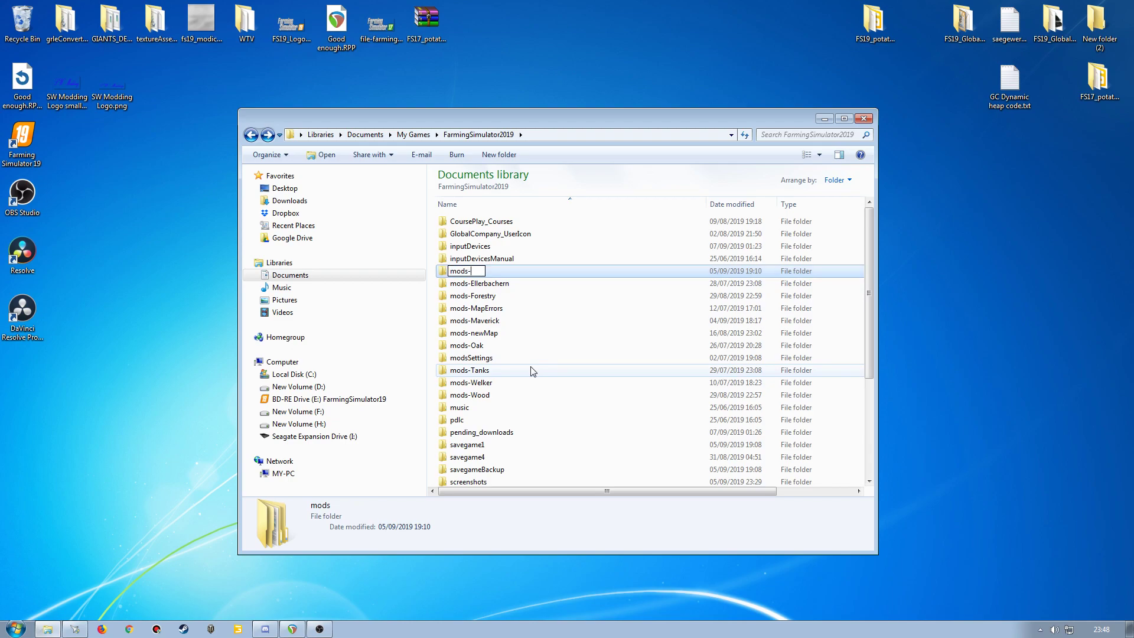
{"action": "type", "text": "Ireland"}
{"action": "key", "text": "Return"}
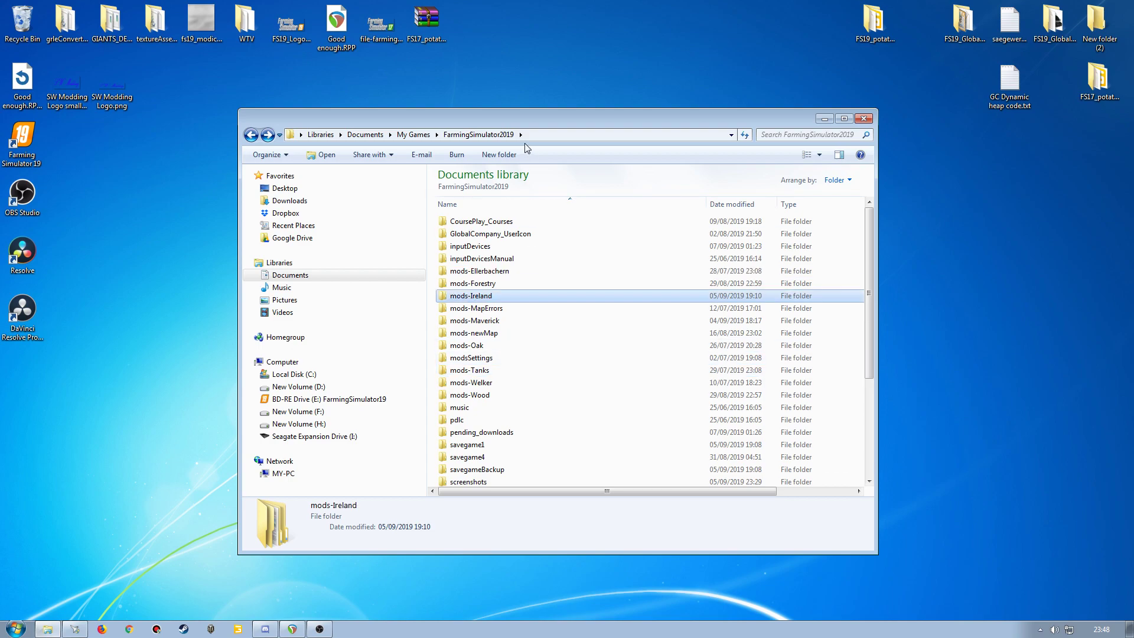
Step: Create a new folder named mods in the FarmingSimulator2019 folder
{"action": "left_click", "coordinate": [496, 155]}
{"action": "type", "text": "mods"}
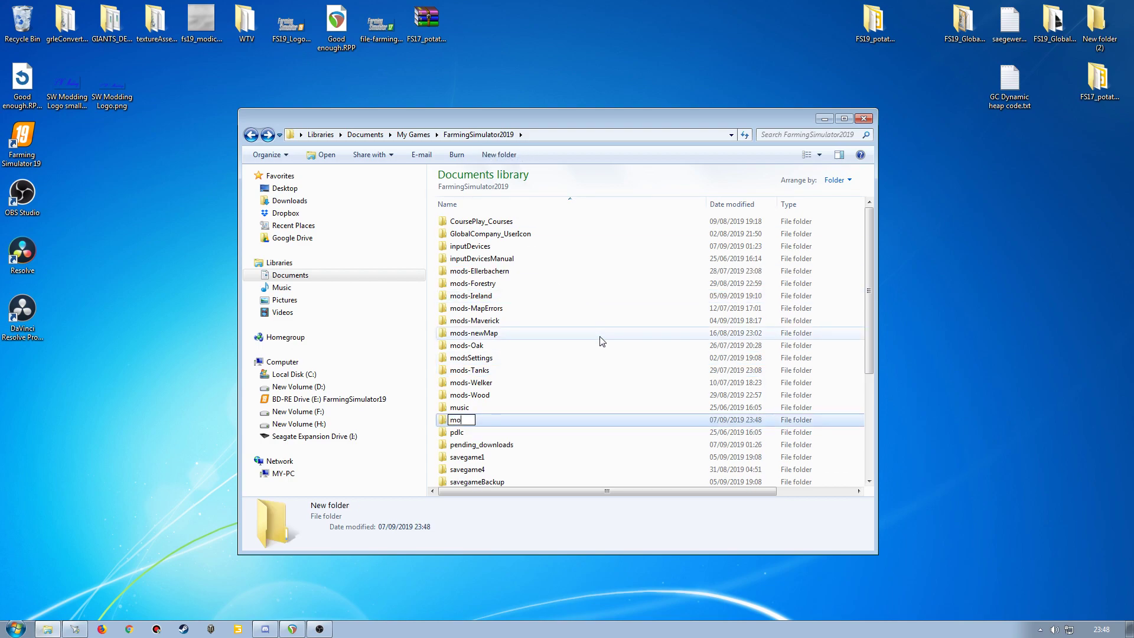
{"action": "key", "text": "Return"}
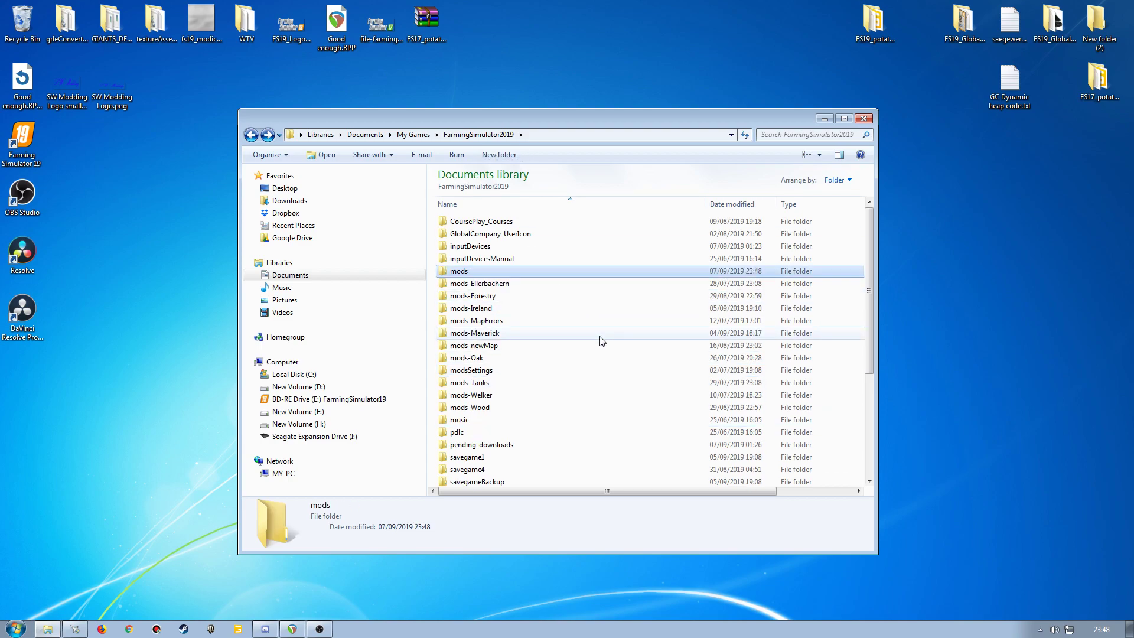
Step: Open the new mods folder and move FS19_potatoWasher_placeable from the desktop into it
{"action": "double_click", "coordinate": [467, 270]}
{"action": "left_click_drag", "start_coordinate": [512, 109], "coordinate": [526, 179]}
{"action": "left_click_drag", "start_coordinate": [542, 448], "coordinate": [543, 523]}
{"action": "left_click_drag", "start_coordinate": [542, 184], "coordinate": [542, 140]}
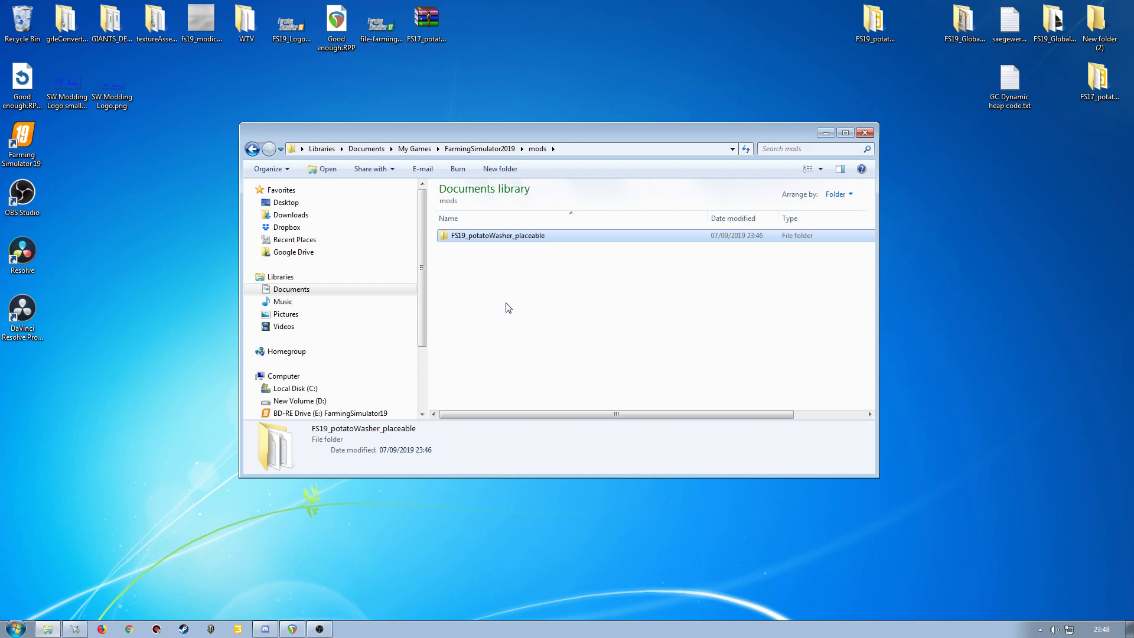
Step: Launch Farming Simulator 19 and skip the intro to reach the main menu
{"action": "double_click", "coordinate": [22, 138]}
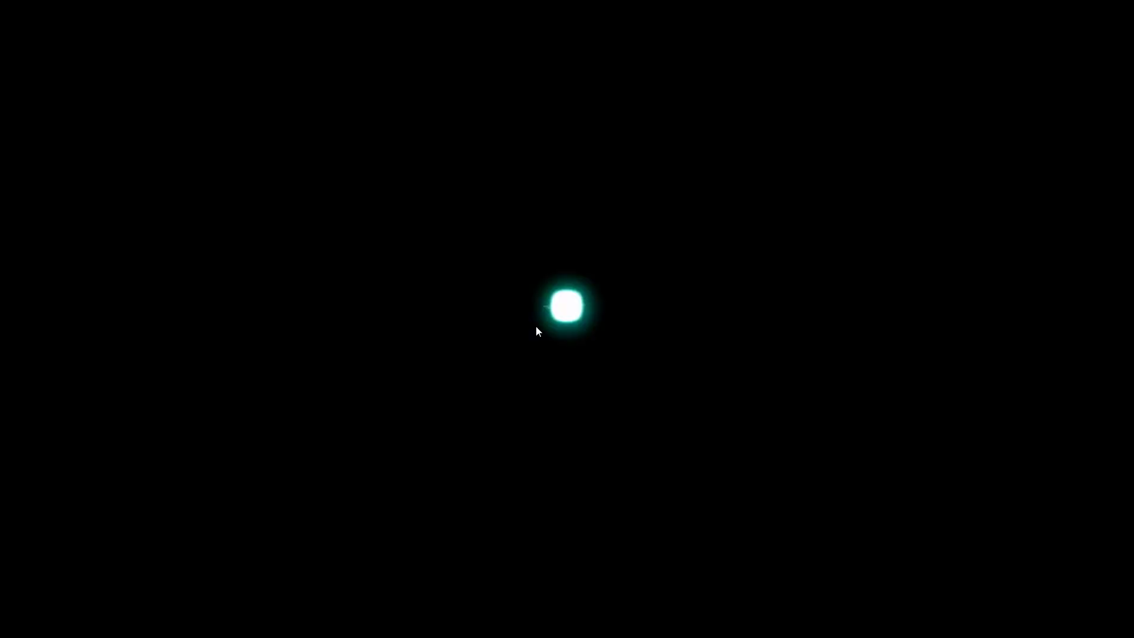
{"action": "left_click", "coordinate": [537, 326]}
{"action": "left_click", "coordinate": [544, 326]}
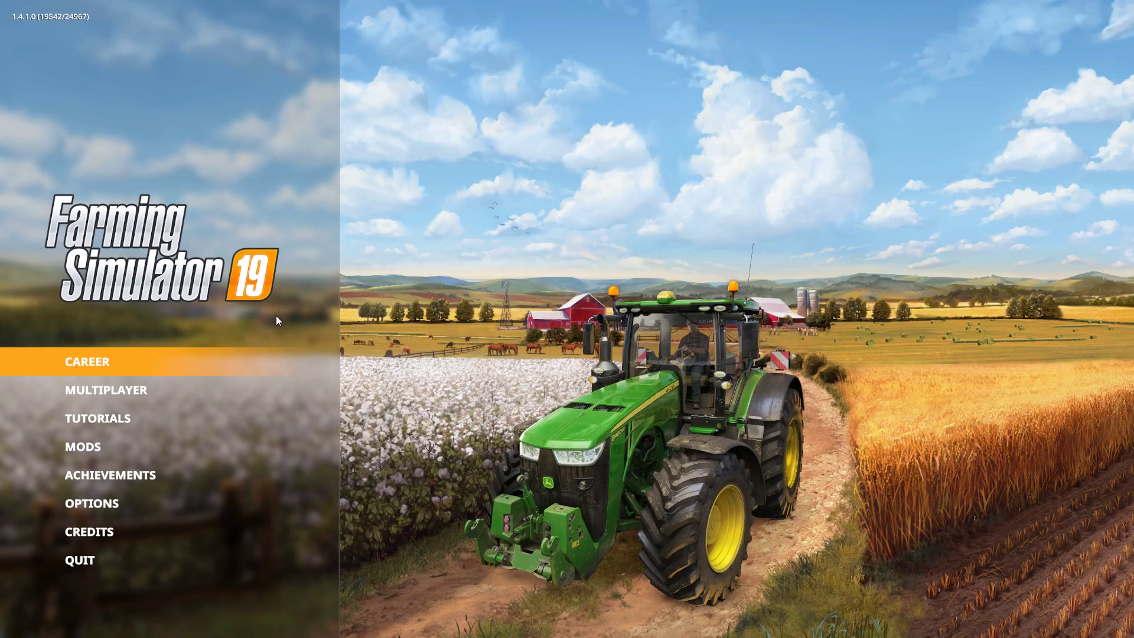
Step: Begin a new career in the unused Savegame 2 slot and proceed to the map selection
{"action": "left_click", "coordinate": [102, 362]}
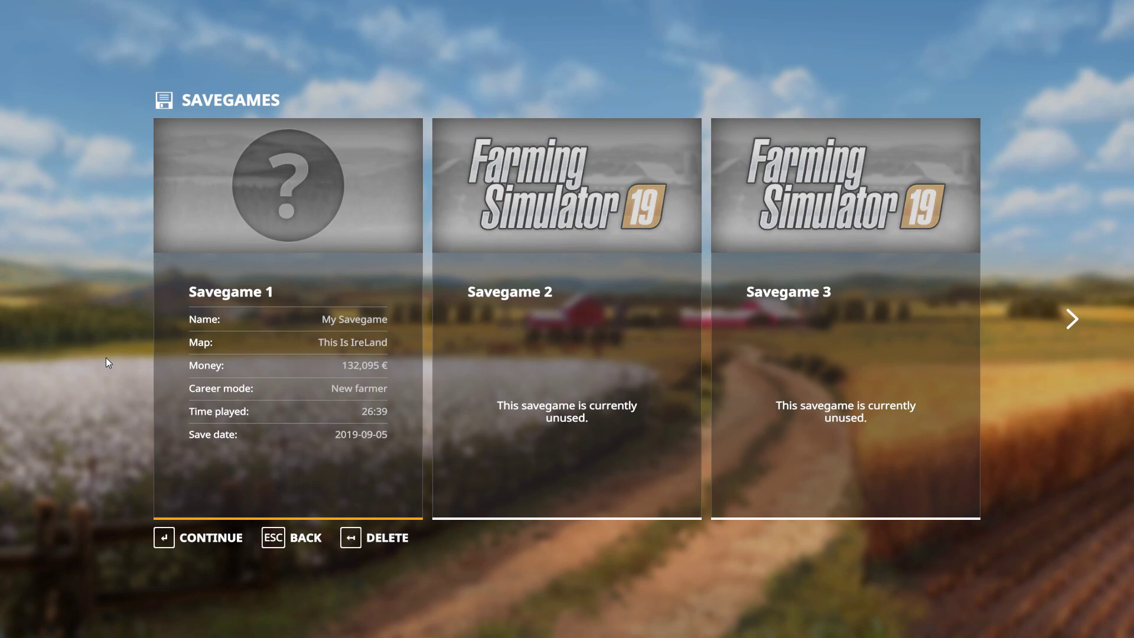
{"action": "left_click", "coordinate": [530, 390]}
{"action": "left_click", "coordinate": [363, 387]}
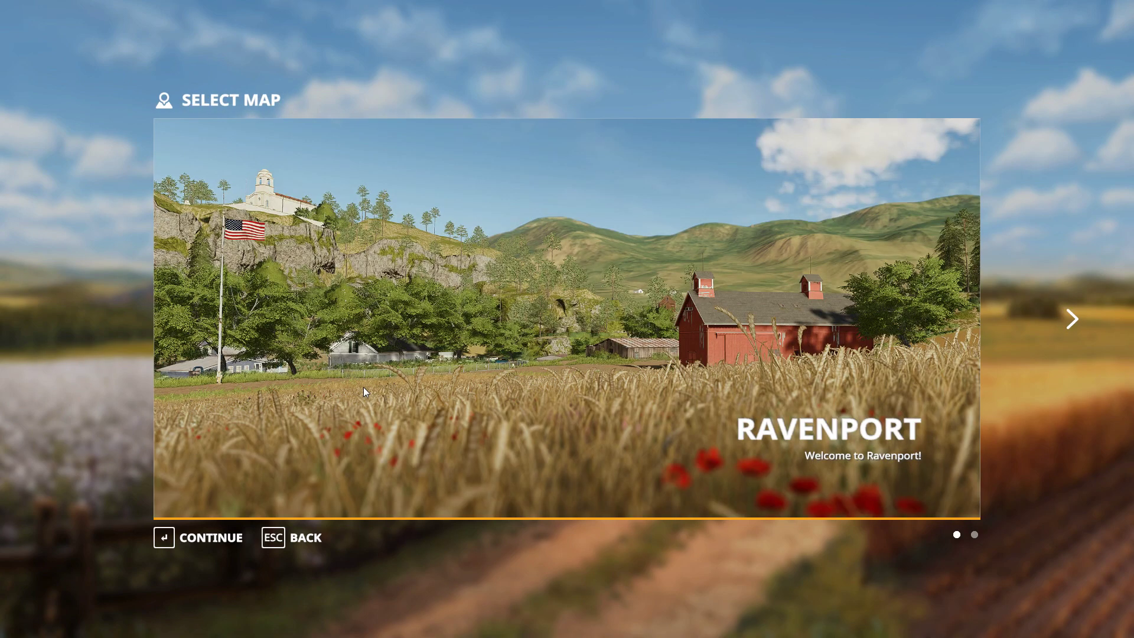
Step: Choose the Felsbrunn map and load the game with the Potato Washer mod enabled
{"action": "key", "text": "Right"}
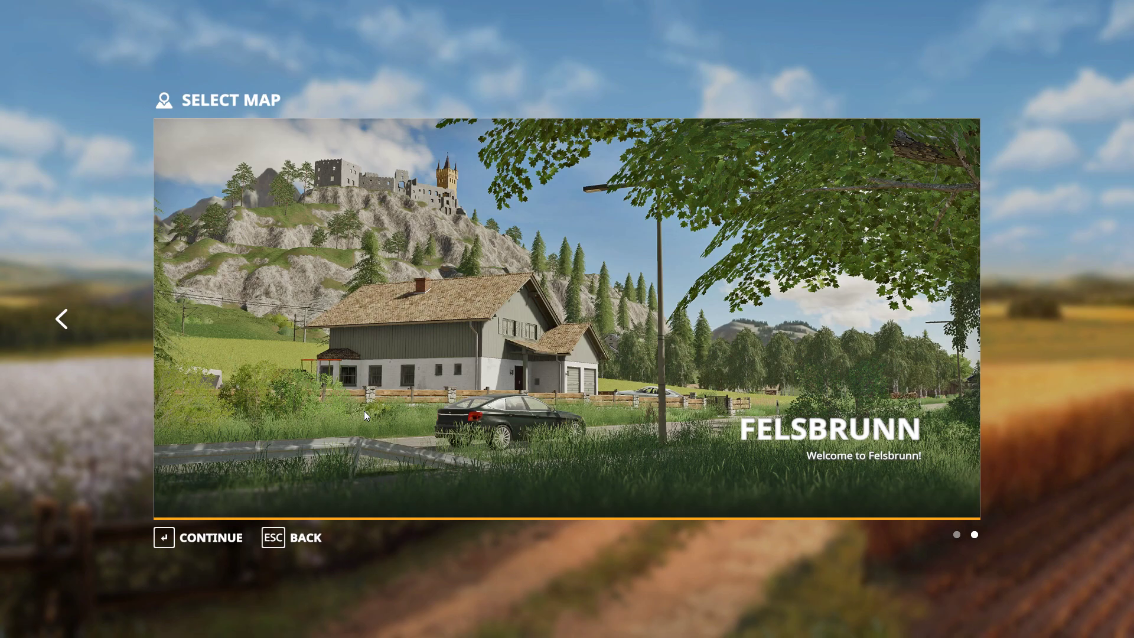
{"action": "left_click", "coordinate": [180, 537]}
{"action": "left_click", "coordinate": [203, 532]}
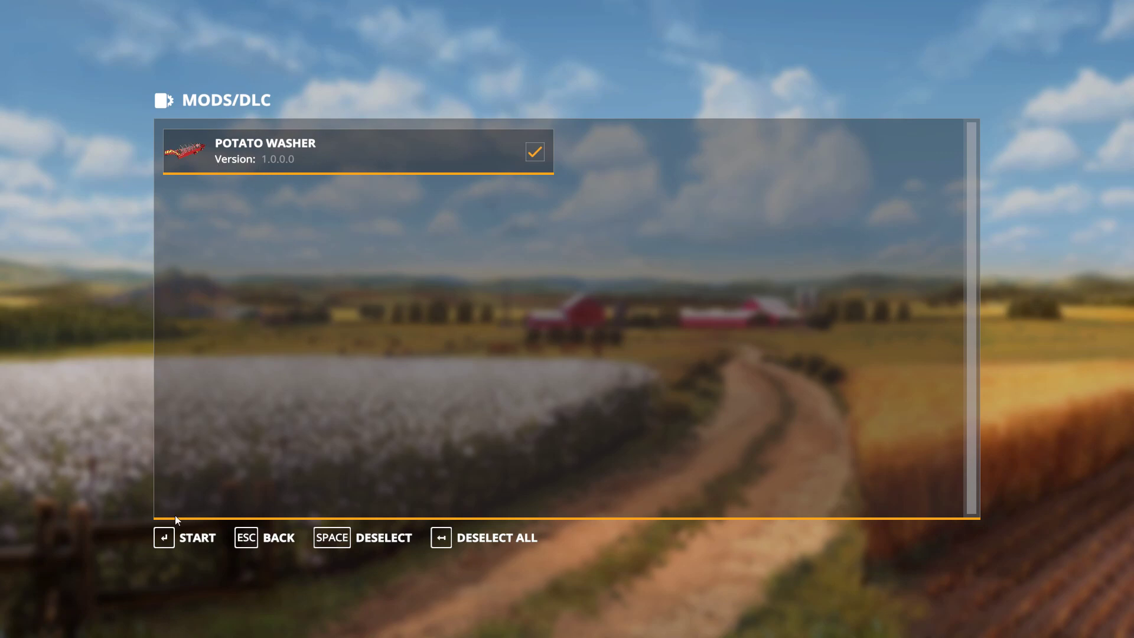
{"action": "left_click", "coordinate": [167, 539]}
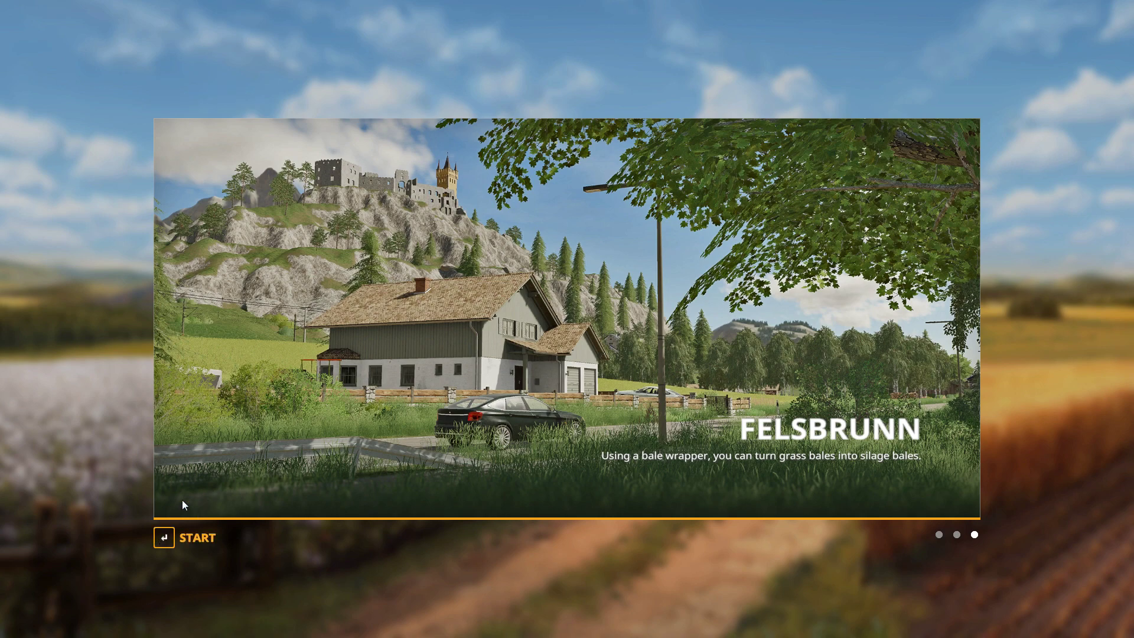
Step: Start the loaded Felsbrunn career, end it without saving, and quit the game to the desktop
{"action": "key", "text": "Return"}
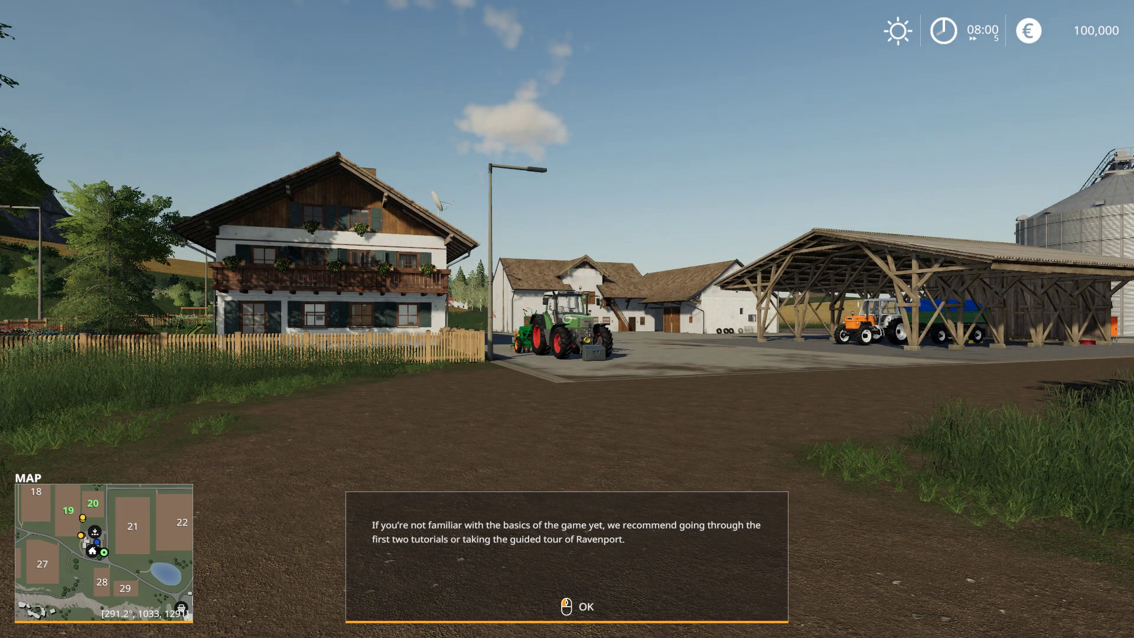
{"action": "left_click", "coordinate": [567, 319]}
{"action": "key", "text": "Escape"}
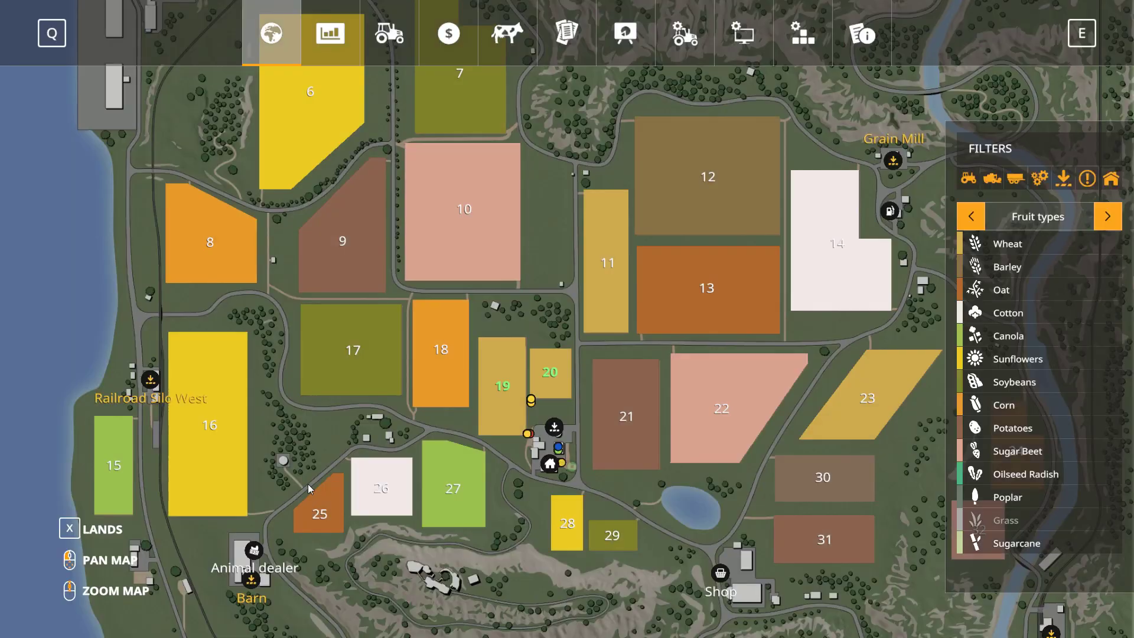
{"action": "left_click", "coordinate": [834, 39]}
{"action": "key", "text": "BackSpace"}
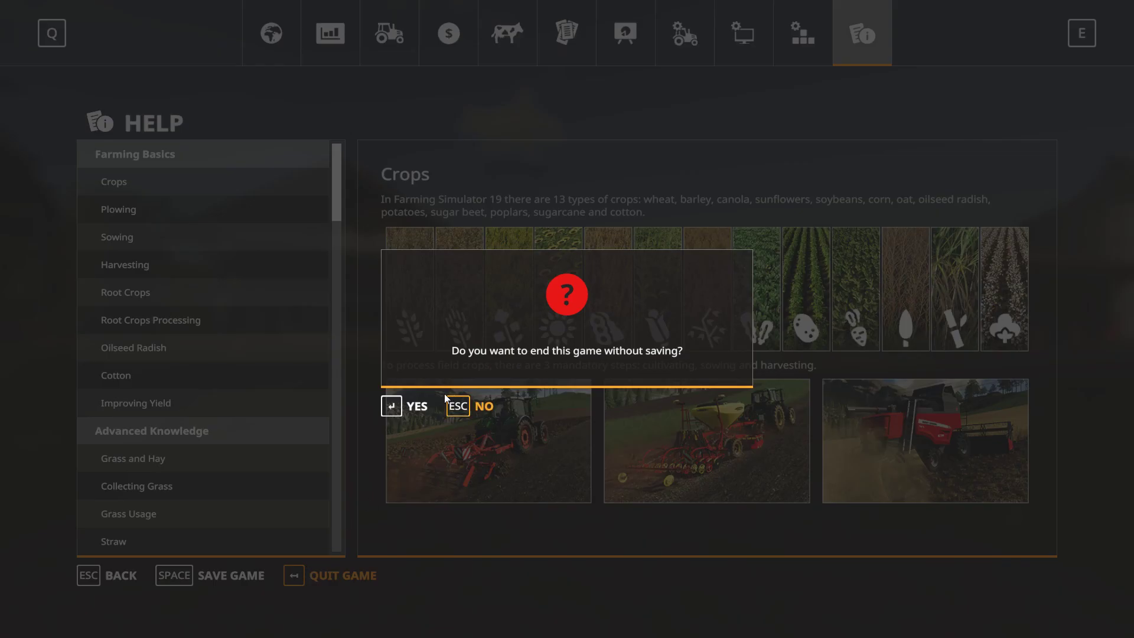
{"action": "key", "text": "Return"}
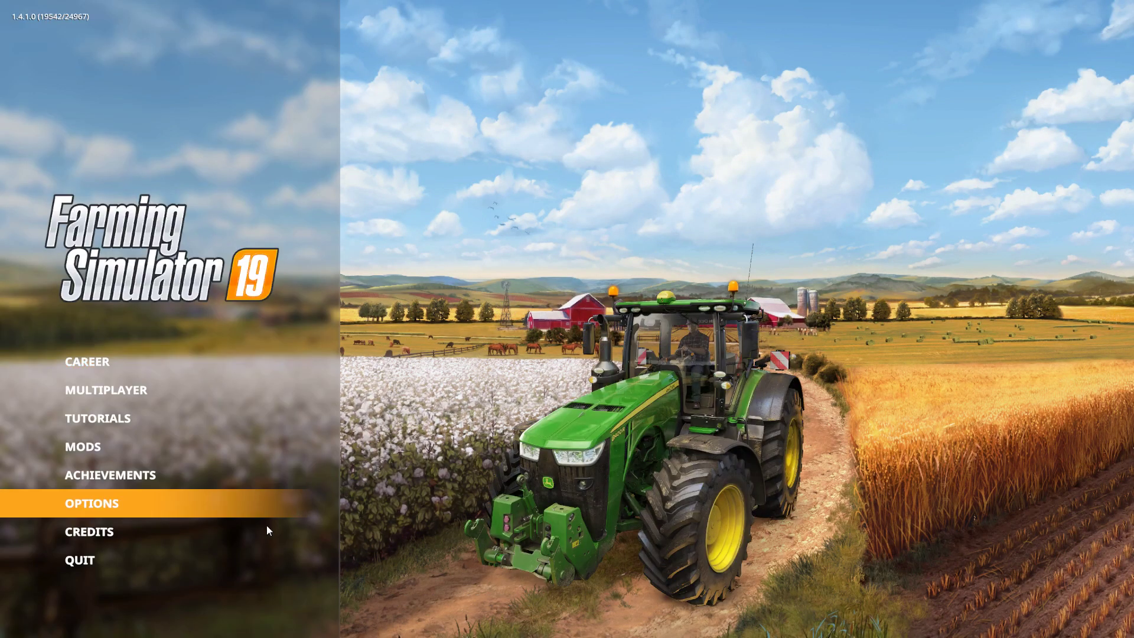
{"action": "left_click", "coordinate": [228, 552]}
Step: Move the FS19_GlobalCompany folder from the desktop into the mods folder
{"action": "left_click", "coordinate": [874, 24]}
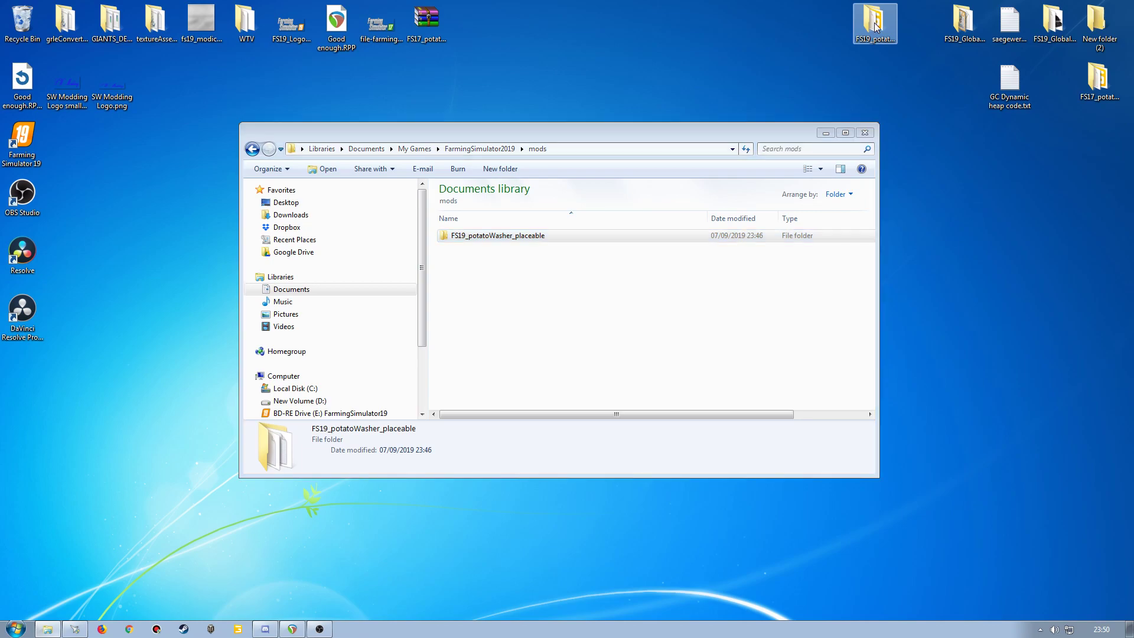
{"action": "left_click", "coordinate": [967, 30]}
{"action": "left_click_drag", "start_coordinate": [967, 29], "coordinate": [489, 337]}
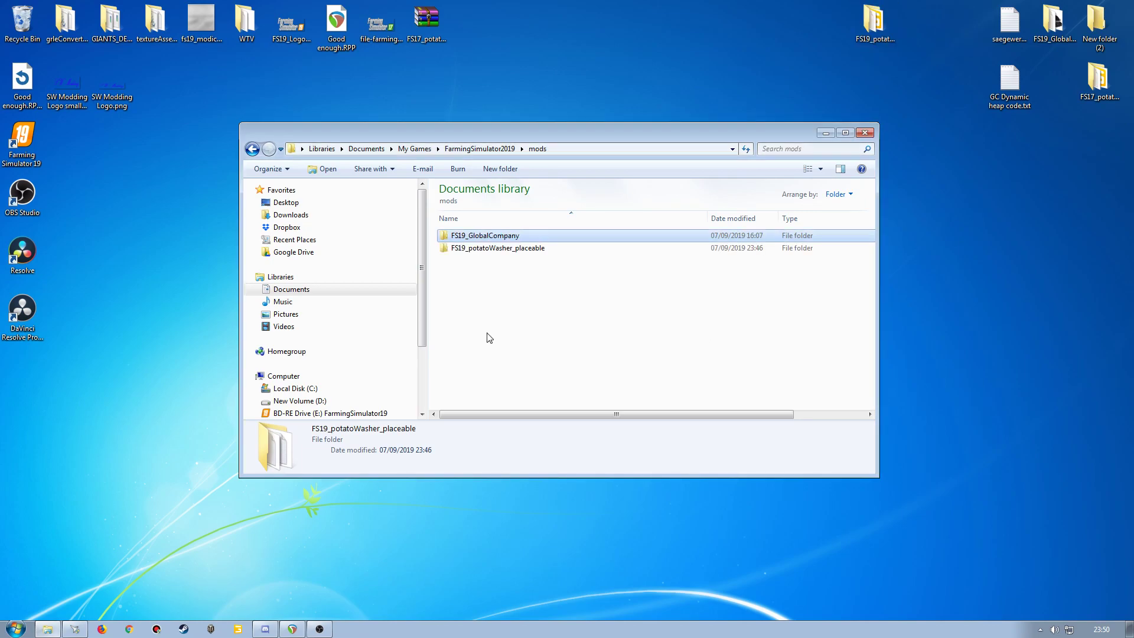
Step: Launch Farming Simulator 19 and begin a New farmer career in the unused Savegame 2 slot
{"action": "double_click", "coordinate": [22, 139]}
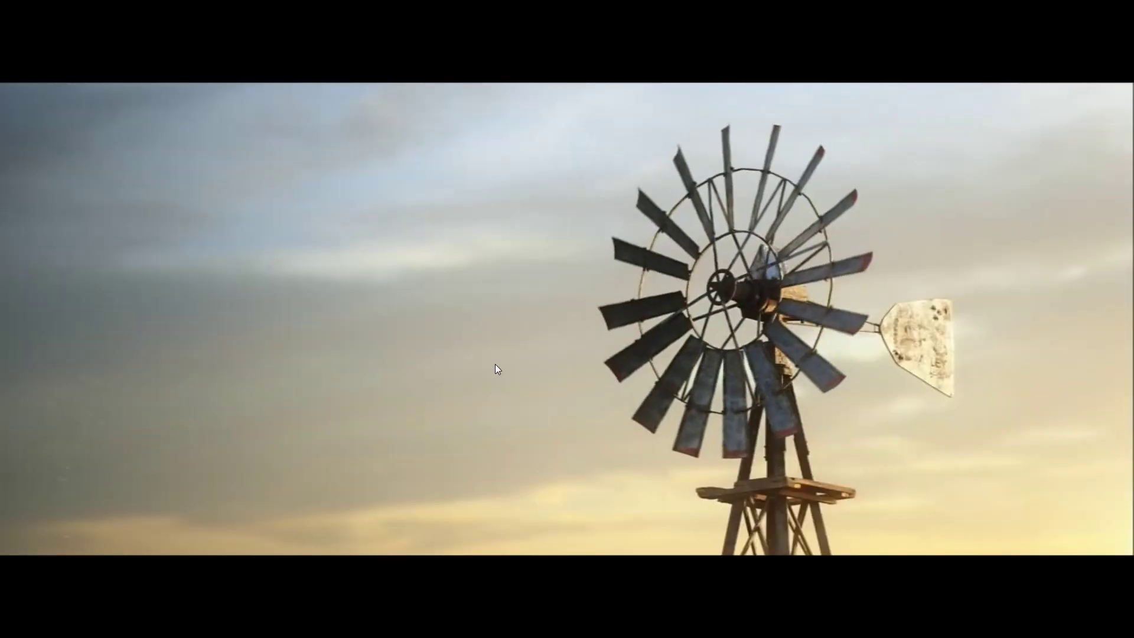
{"action": "left_click", "coordinate": [495, 364]}
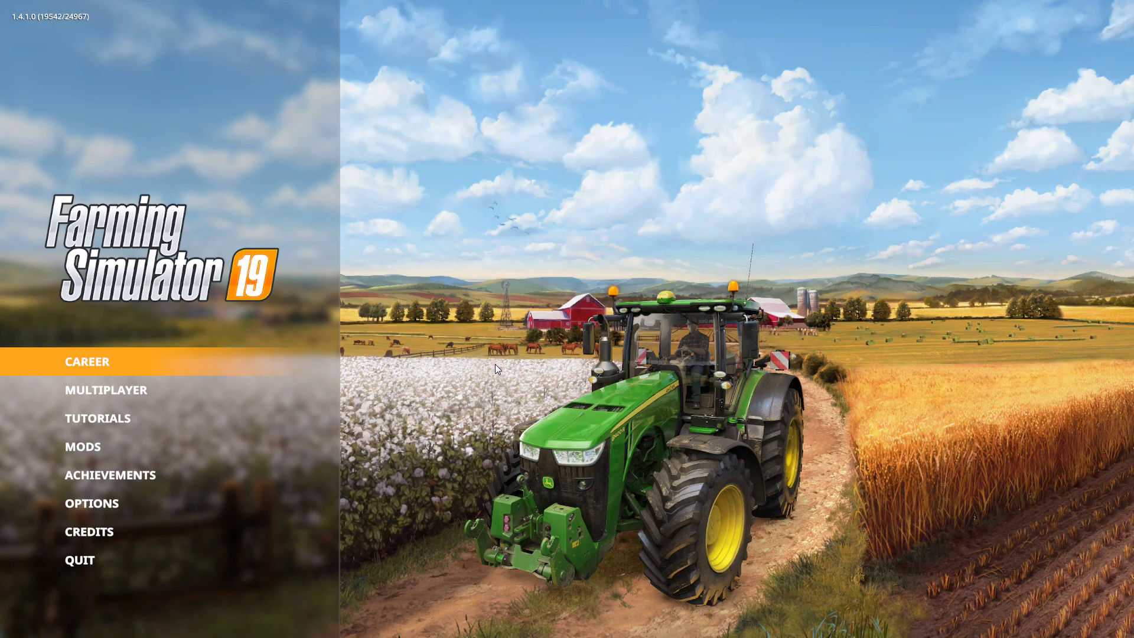
{"action": "left_click", "coordinate": [112, 361]}
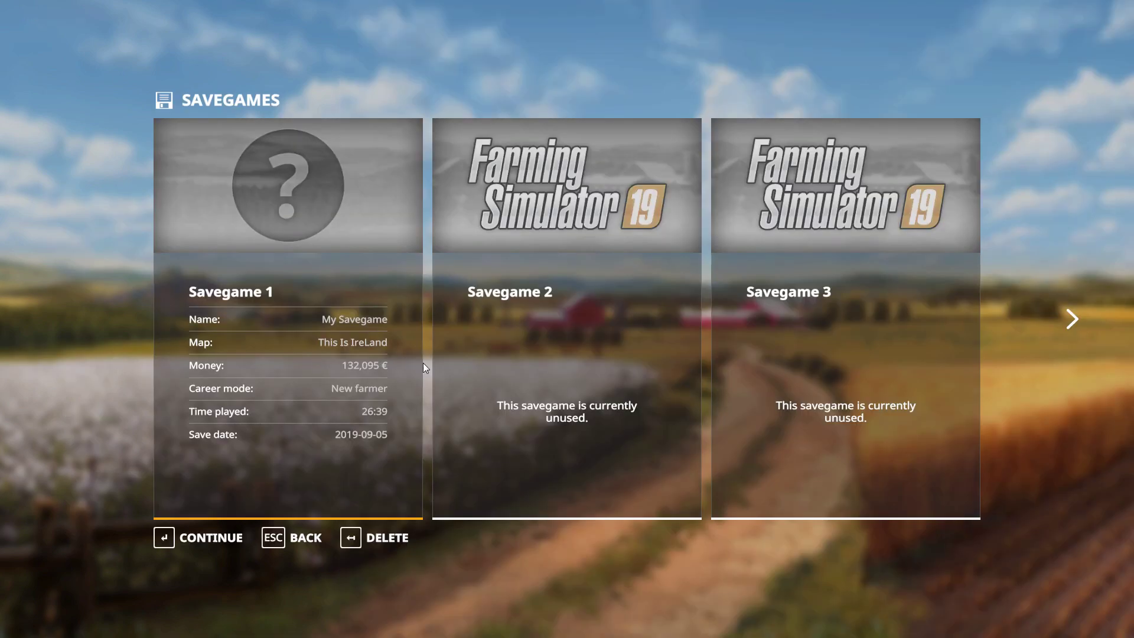
{"action": "left_click", "coordinate": [488, 363]}
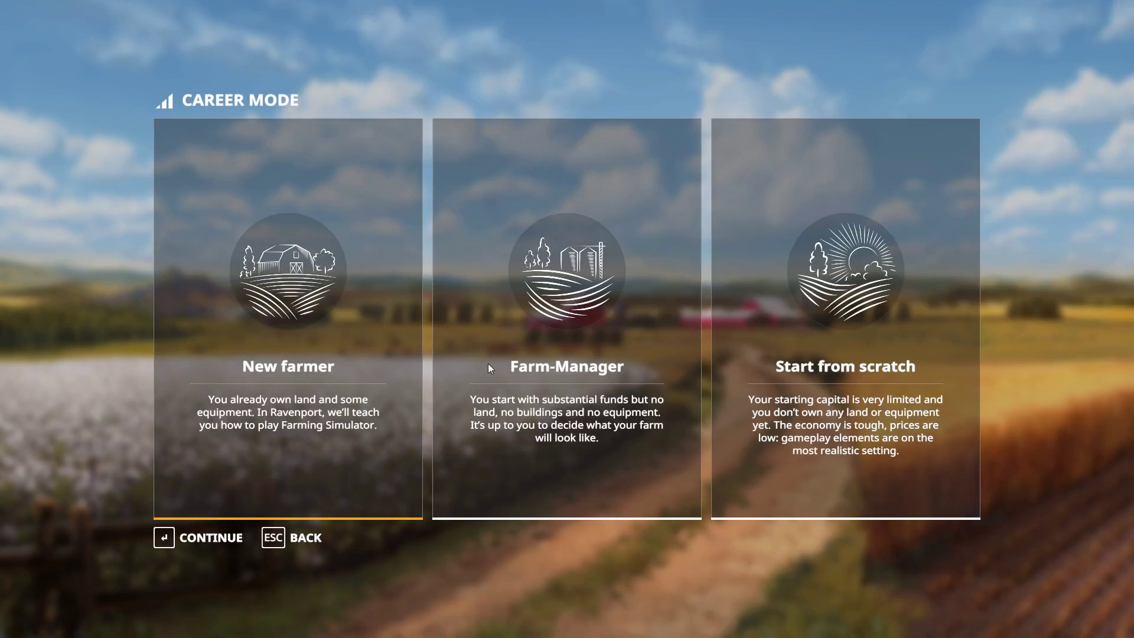
{"action": "left_click", "coordinate": [378, 367]}
Step: Load the Felsbrunn map with the Global Company and Potato Washer mods enabled, and dismiss the welcome message
{"action": "key", "text": "Right"}
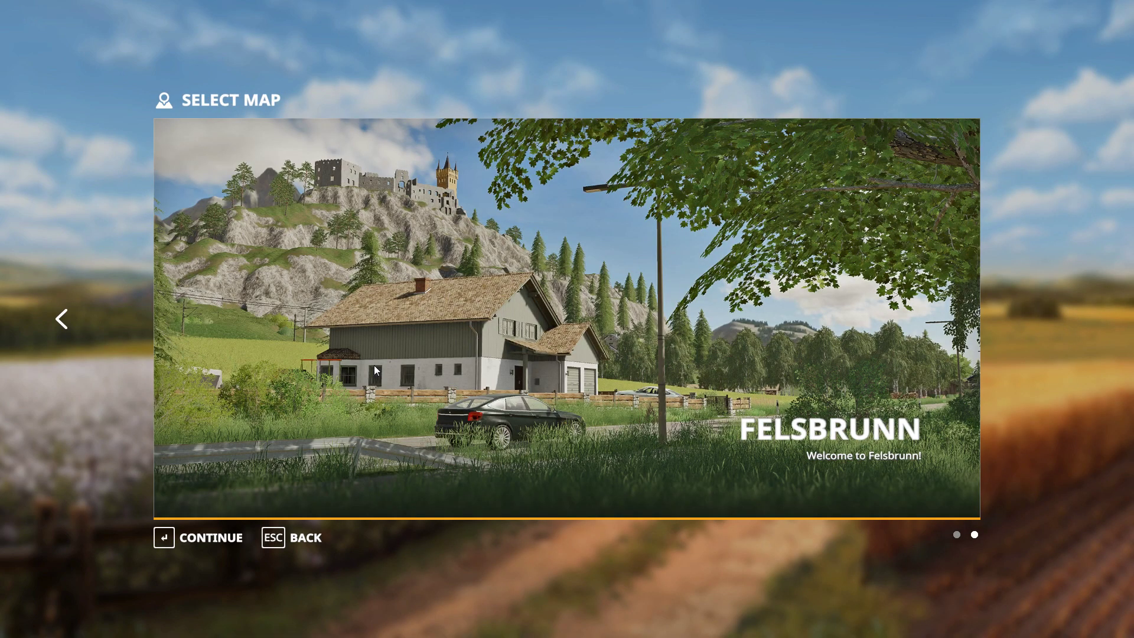
{"action": "left_click", "coordinate": [201, 535]}
{"action": "left_click", "coordinate": [201, 537]}
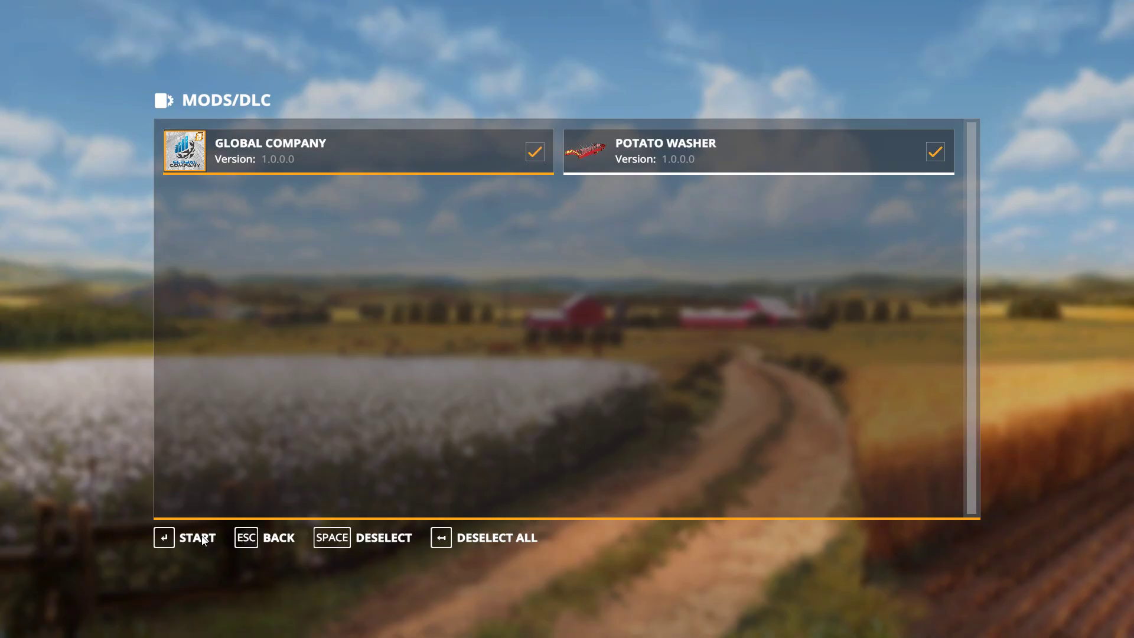
{"action": "left_click", "coordinate": [201, 538]}
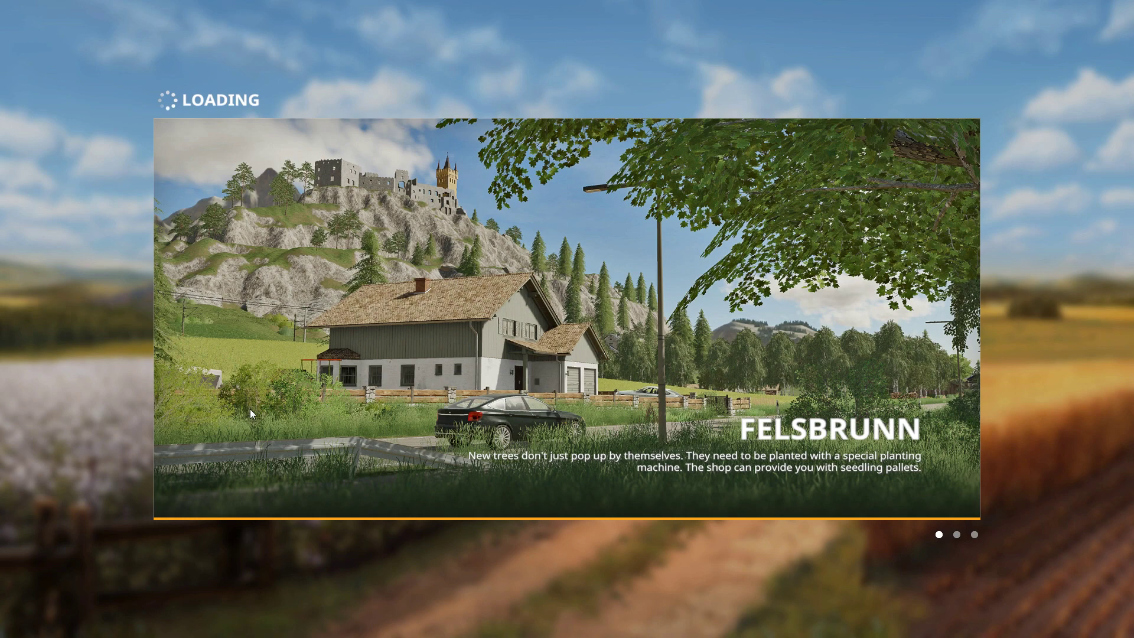
{"action": "key", "text": "Return"}
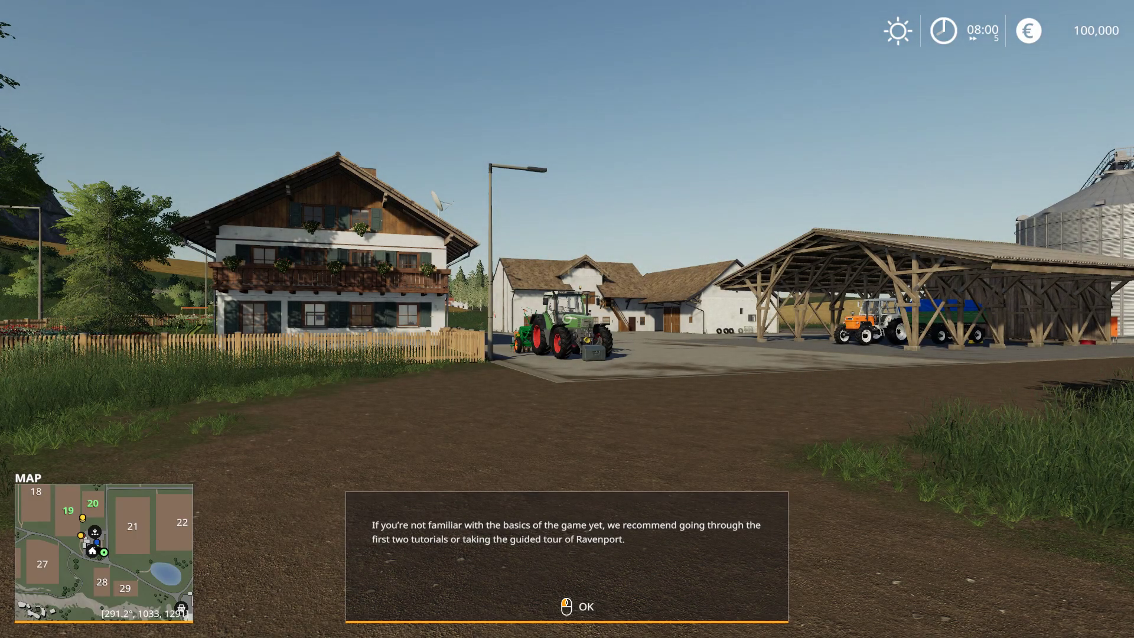
{"action": "left_click", "coordinate": [566, 319]}
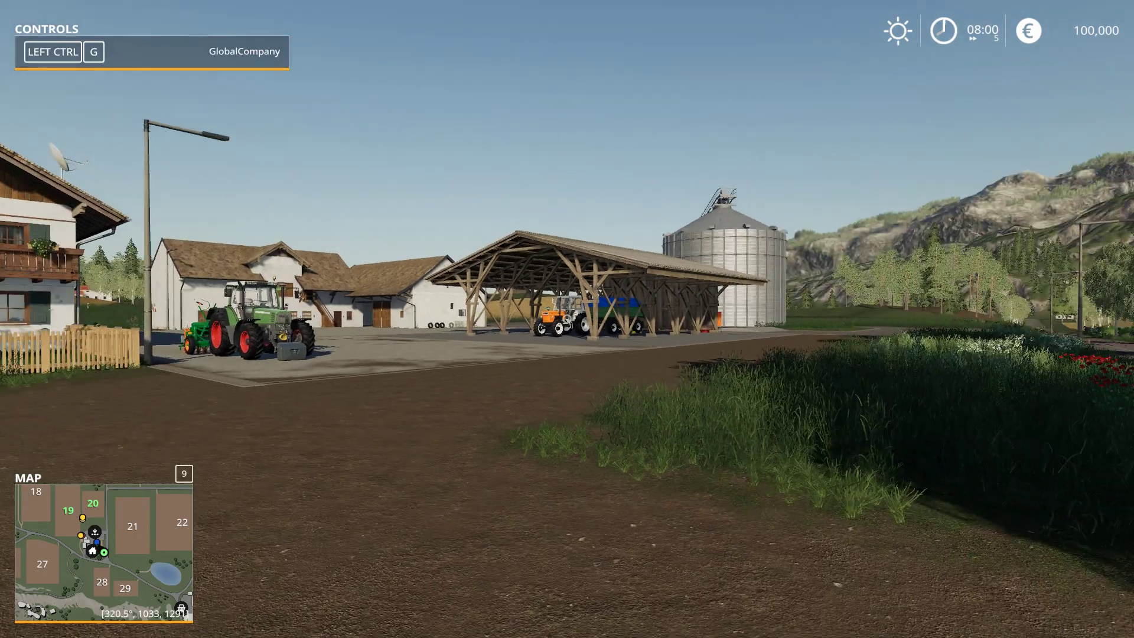
Step: Open the in-game shop and look through its main sections for the potato washer
{"action": "key", "text": "p"}
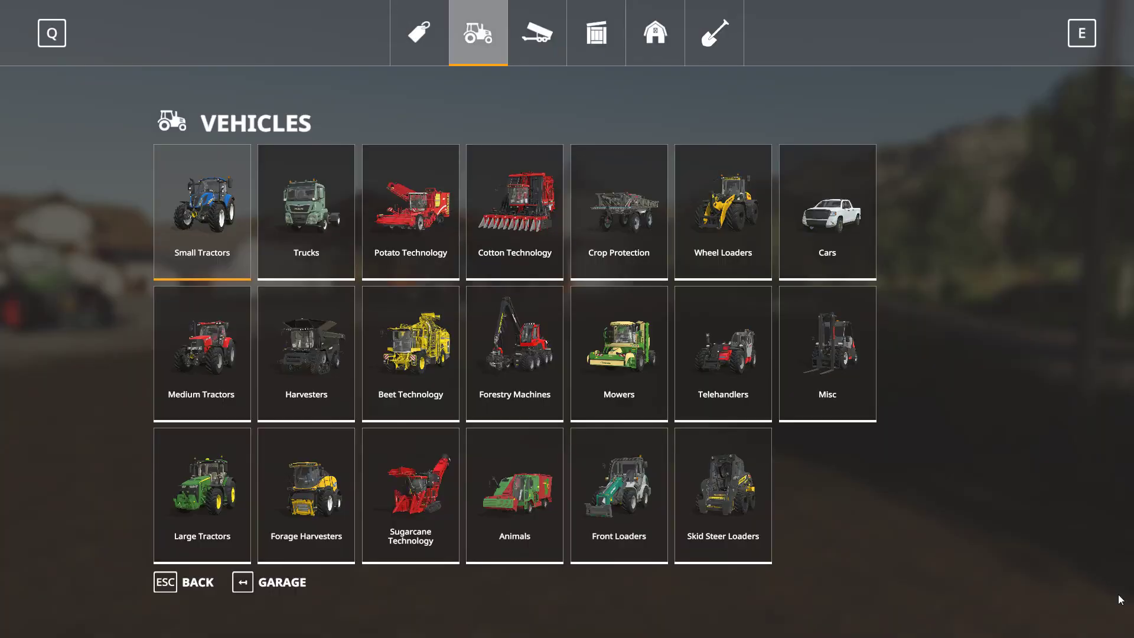
{"action": "left_click", "coordinate": [653, 47]}
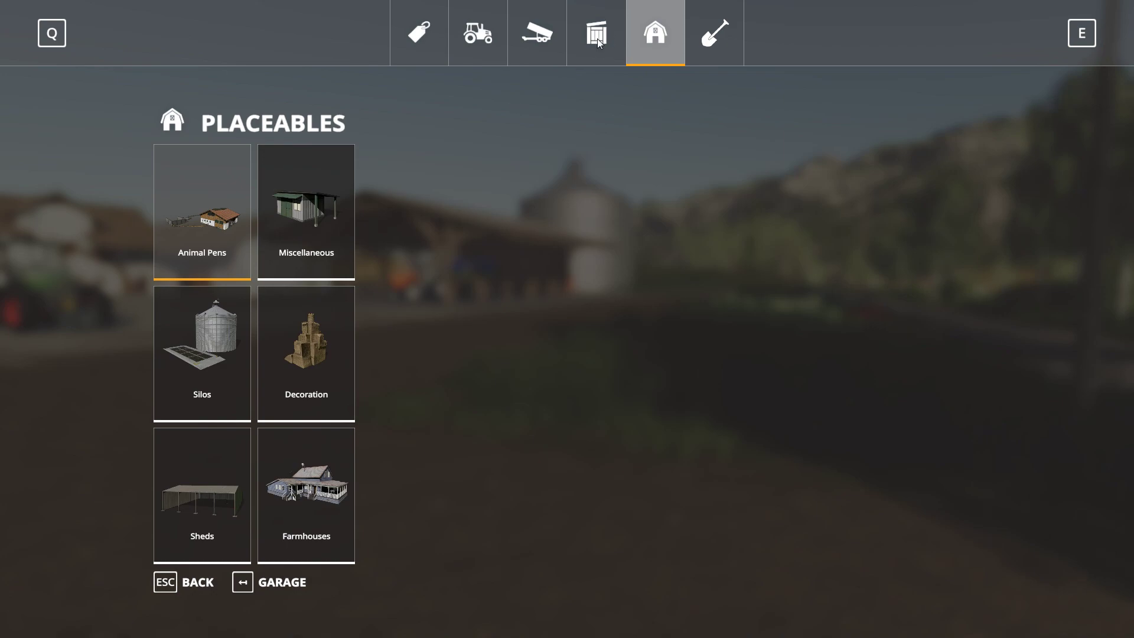
{"action": "left_click", "coordinate": [597, 38]}
{"action": "left_click", "coordinate": [539, 37]}
{"action": "left_click", "coordinate": [478, 36]}
{"action": "left_click", "coordinate": [432, 44]}
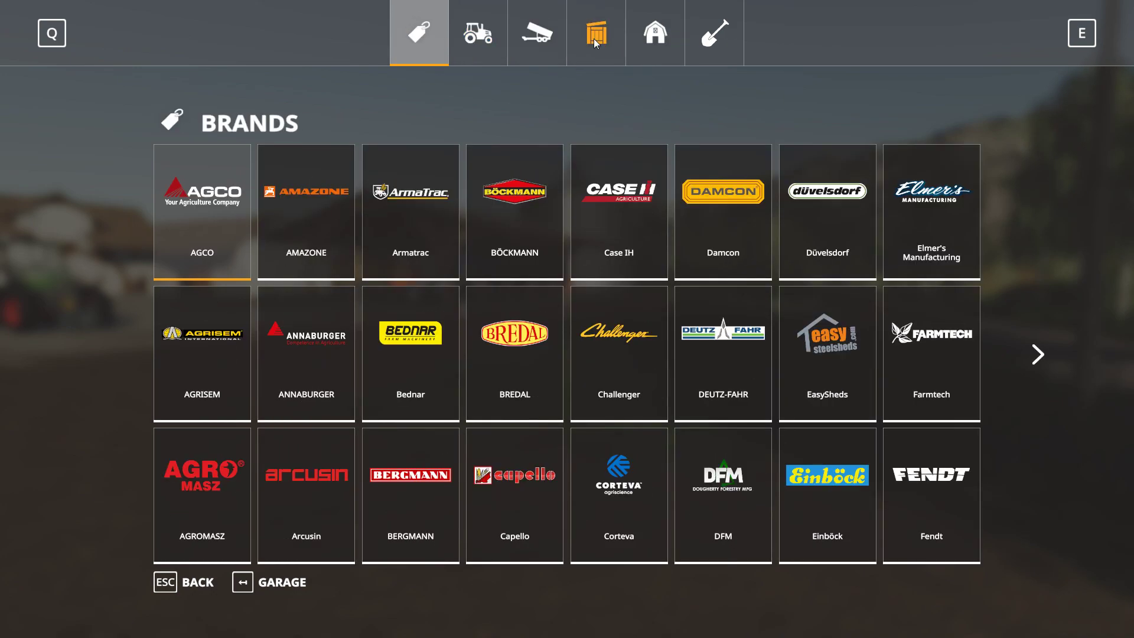
{"action": "left_click", "coordinate": [650, 41]}
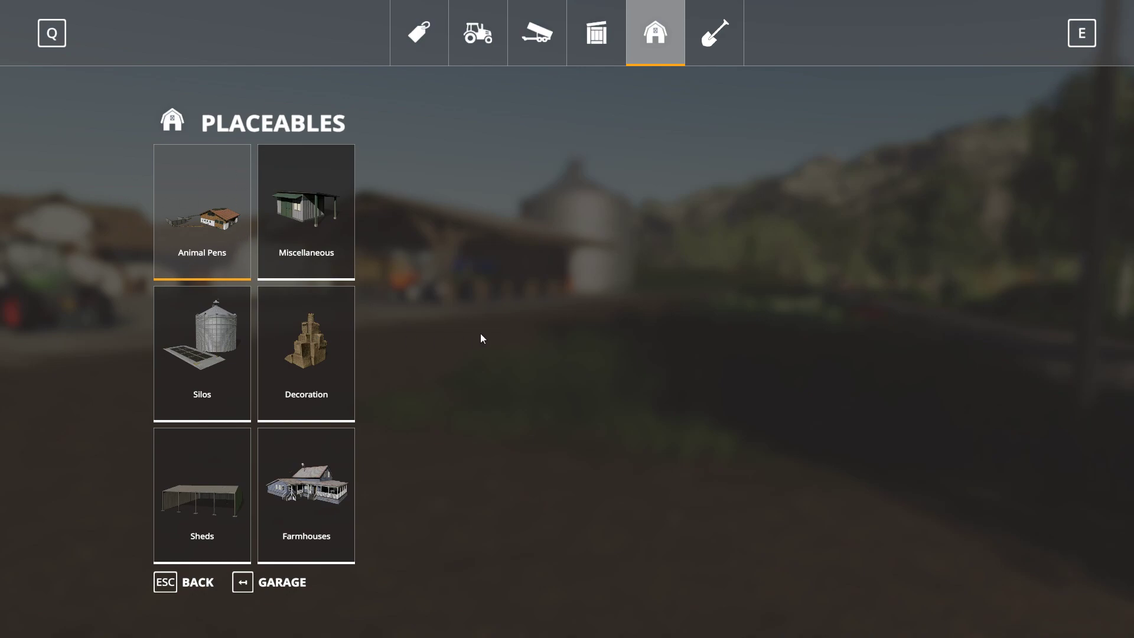
{"action": "left_click", "coordinate": [697, 46]}
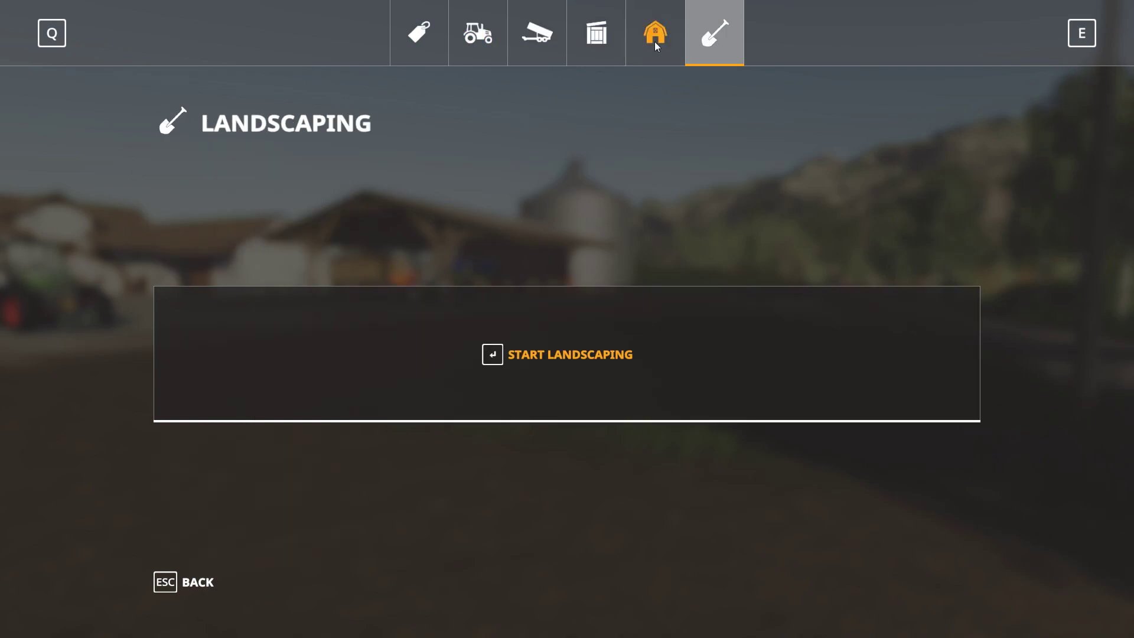
{"action": "left_click", "coordinate": [607, 42]}
{"action": "left_click", "coordinate": [547, 41]}
{"action": "left_click", "coordinate": [486, 40]}
{"action": "left_click", "coordinate": [420, 41]}
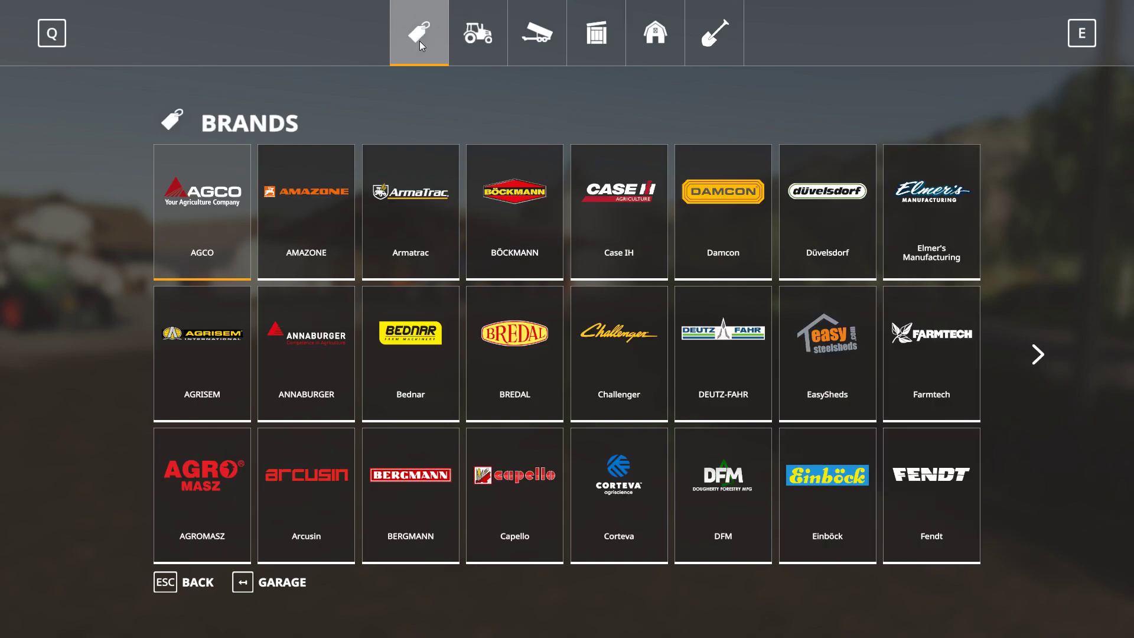
Step: Check the placeable Miscellaneous, Animal Pens, Silos, Farmhouses, Sheds and Decoration categories for the potato washer
{"action": "left_click", "coordinate": [655, 34]}
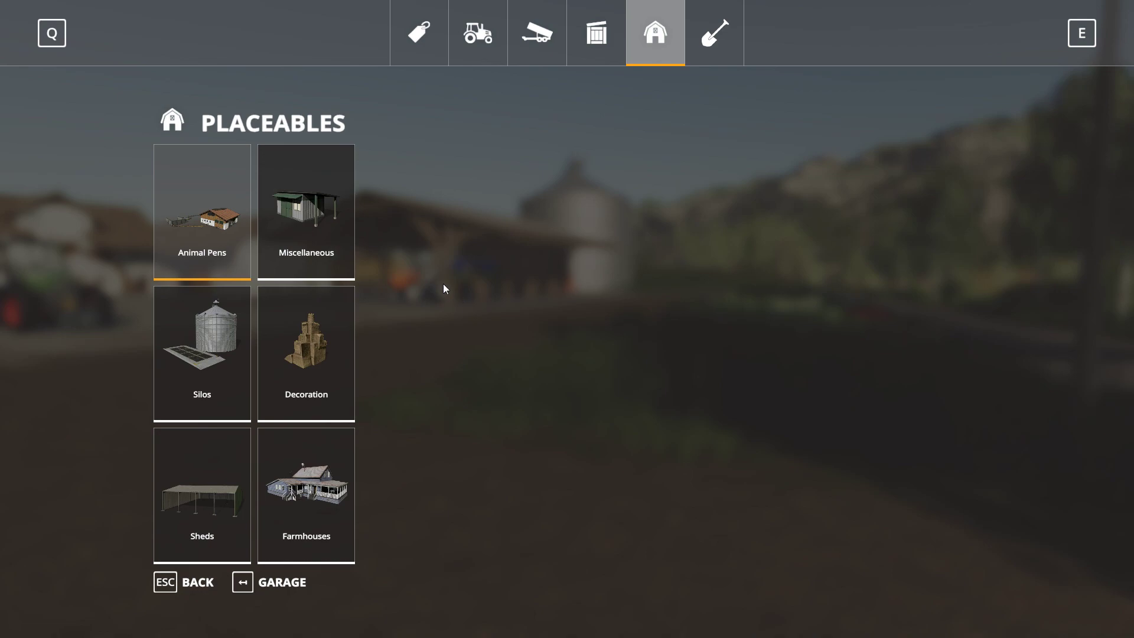
{"action": "left_click", "coordinate": [306, 217]}
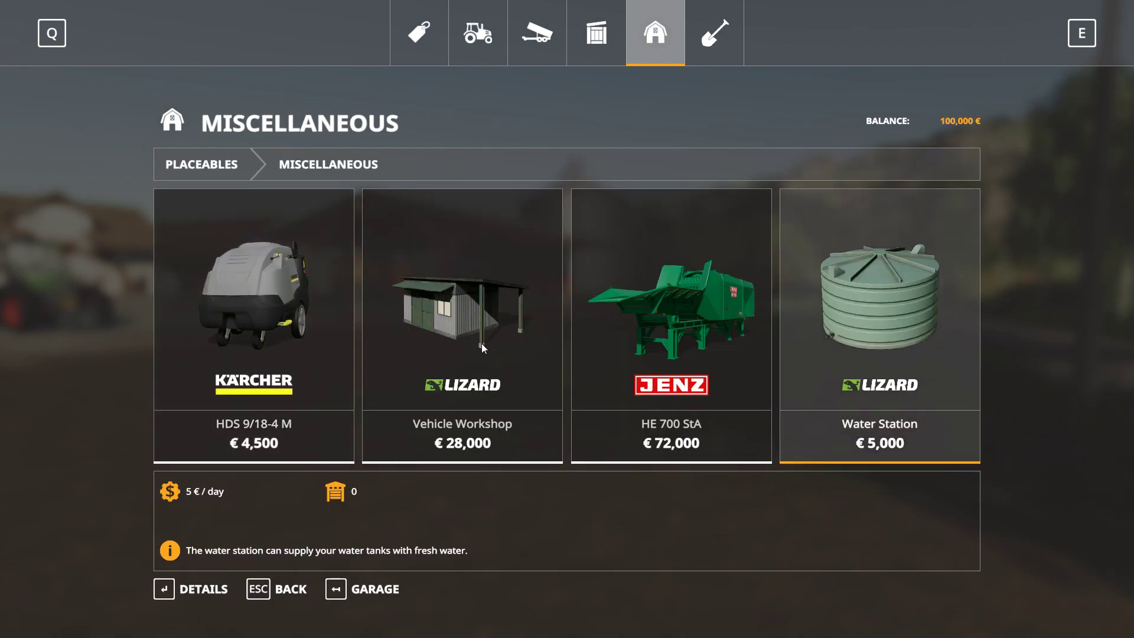
{"action": "key", "text": "Escape"}
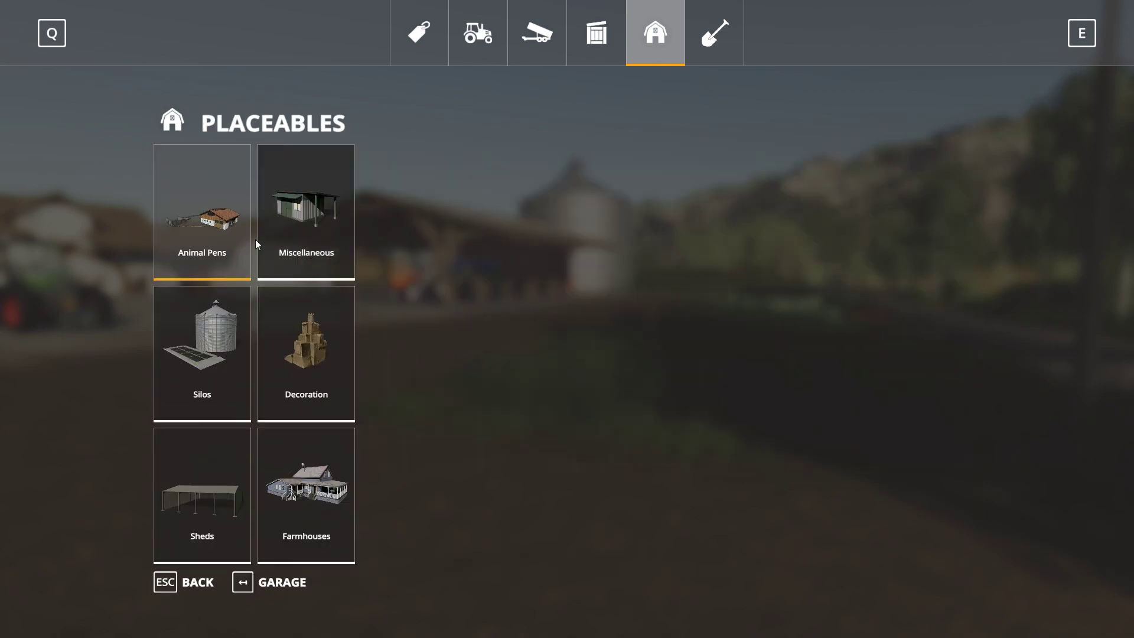
{"action": "left_click", "coordinate": [238, 232]}
{"action": "scroll", "coordinate": [543, 338], "scroll_direction": "down", "scroll_amount": 7}
{"action": "key", "text": "Escape"}
{"action": "left_click", "coordinate": [246, 404]}
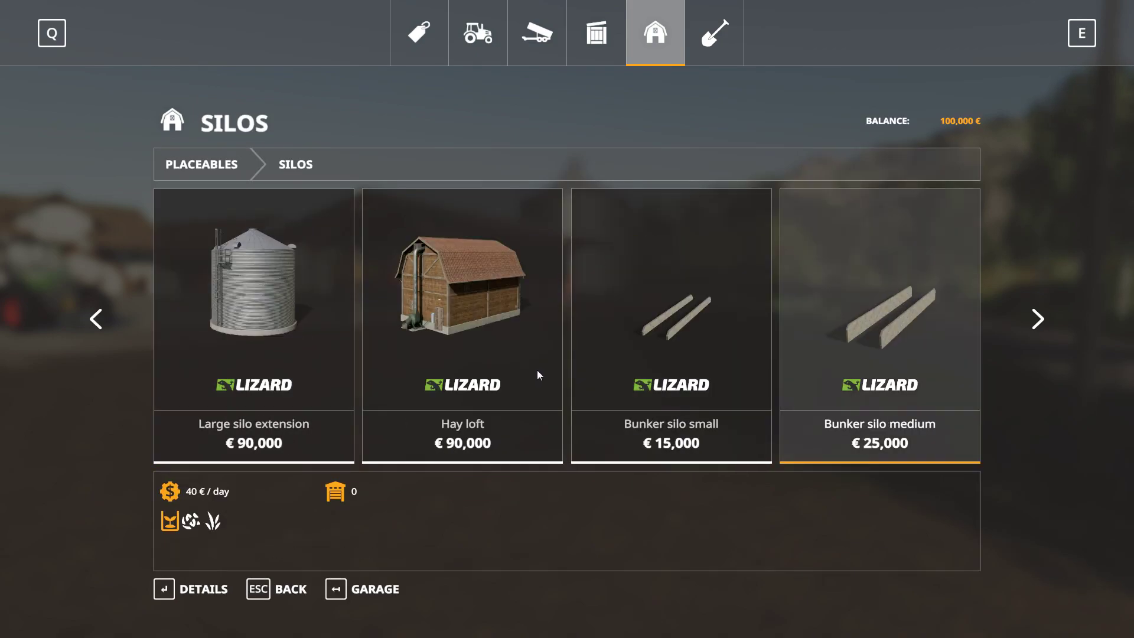
{"action": "key", "text": "Escape"}
{"action": "left_click", "coordinate": [317, 491]}
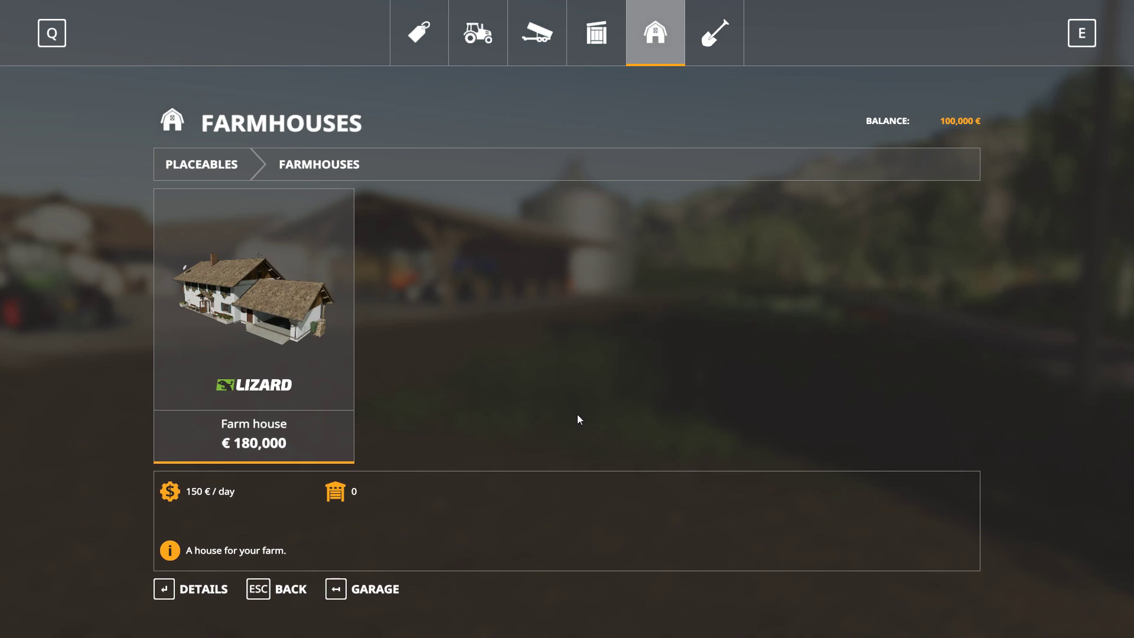
{"action": "key", "text": "Escape"}
{"action": "double_click", "coordinate": [213, 514]}
{"action": "scroll", "coordinate": [569, 418], "scroll_direction": "down", "scroll_amount": 2}
{"action": "key", "text": "Escape"}
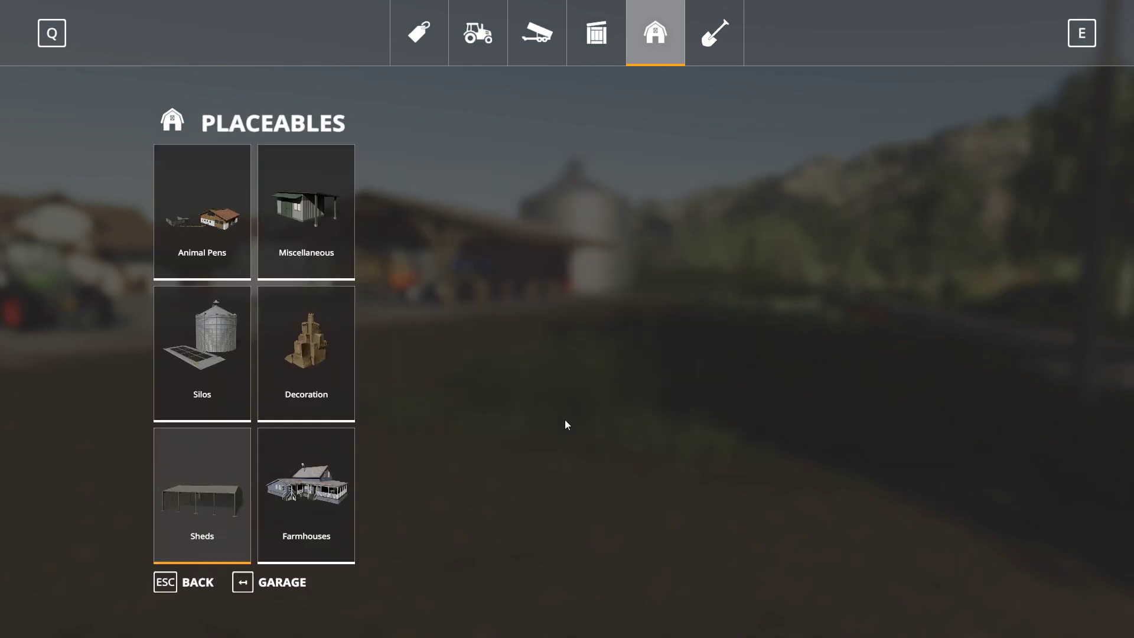
{"action": "double_click", "coordinate": [298, 390]}
{"action": "key", "text": "Escape"}
{"action": "double_click", "coordinate": [324, 351]}
{"action": "key", "text": "Escape"}
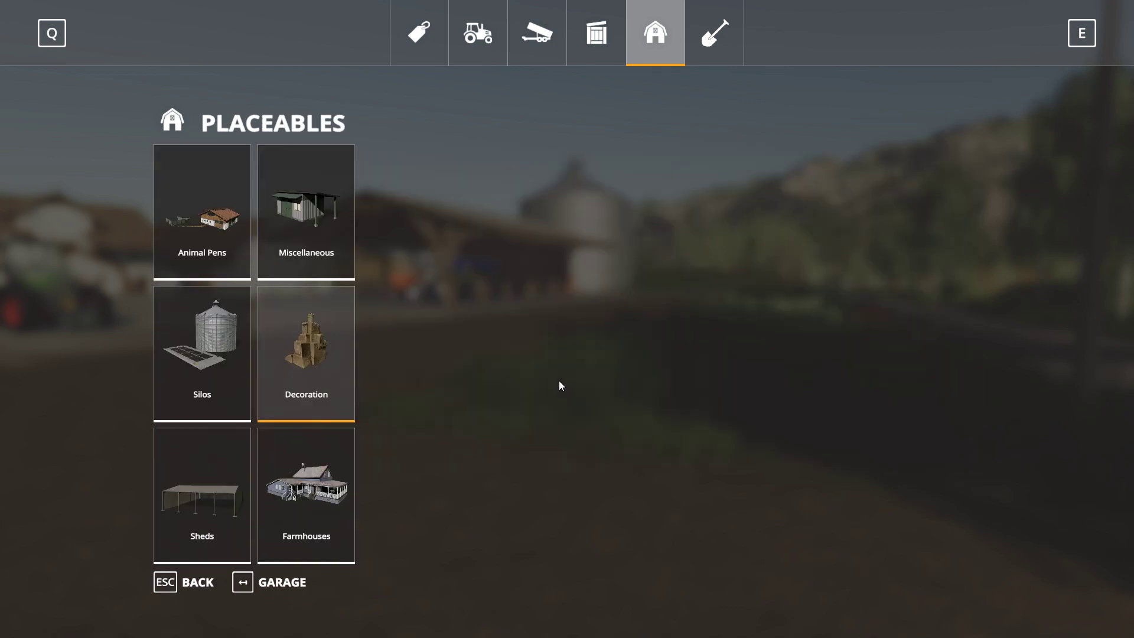
Step: Leave the shop, examine the GlobalCompany factory overview and log, and return to the farmyard
{"action": "key", "text": "Escape"}
{"action": "key", "text": "Escape"}
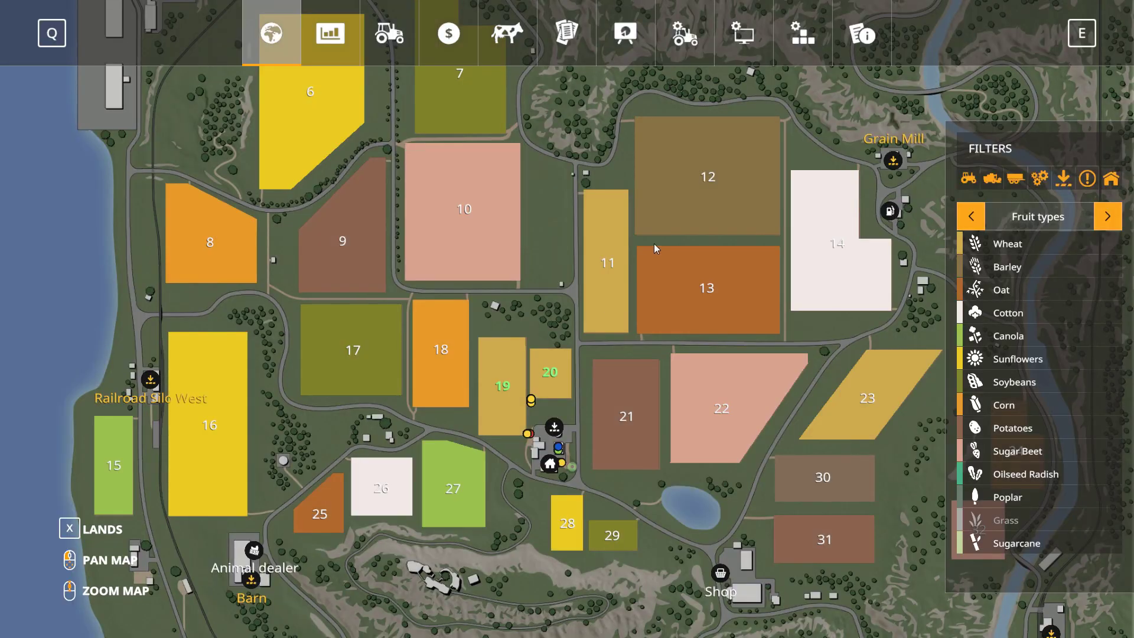
{"action": "key", "text": "Escape"}
{"action": "key", "text": "ctrl+g"}
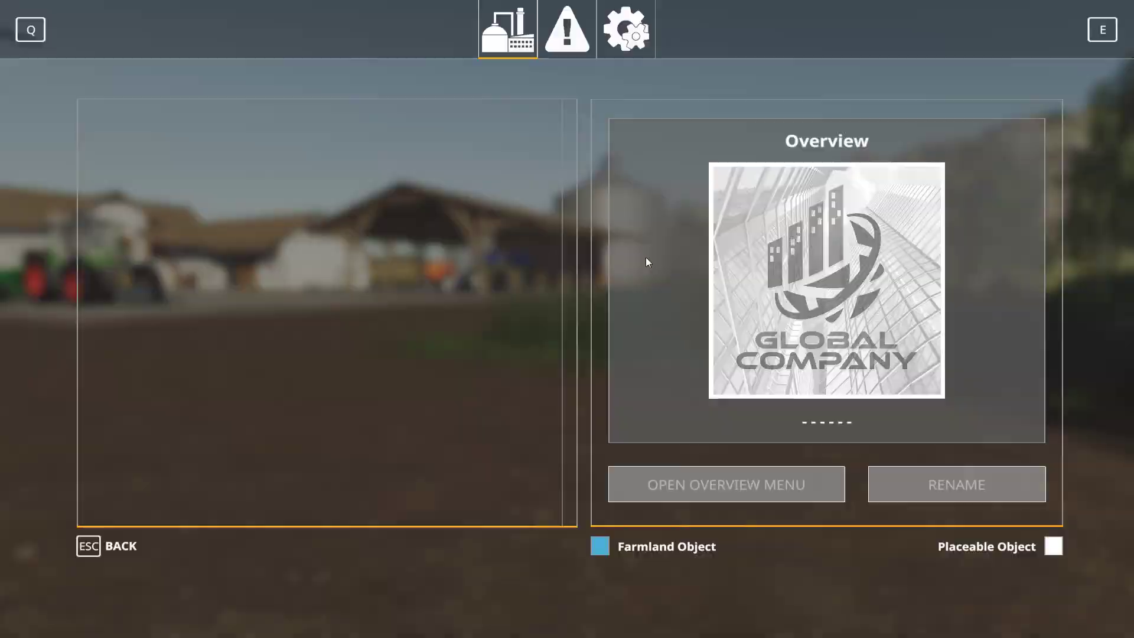
{"action": "key", "text": "e"}
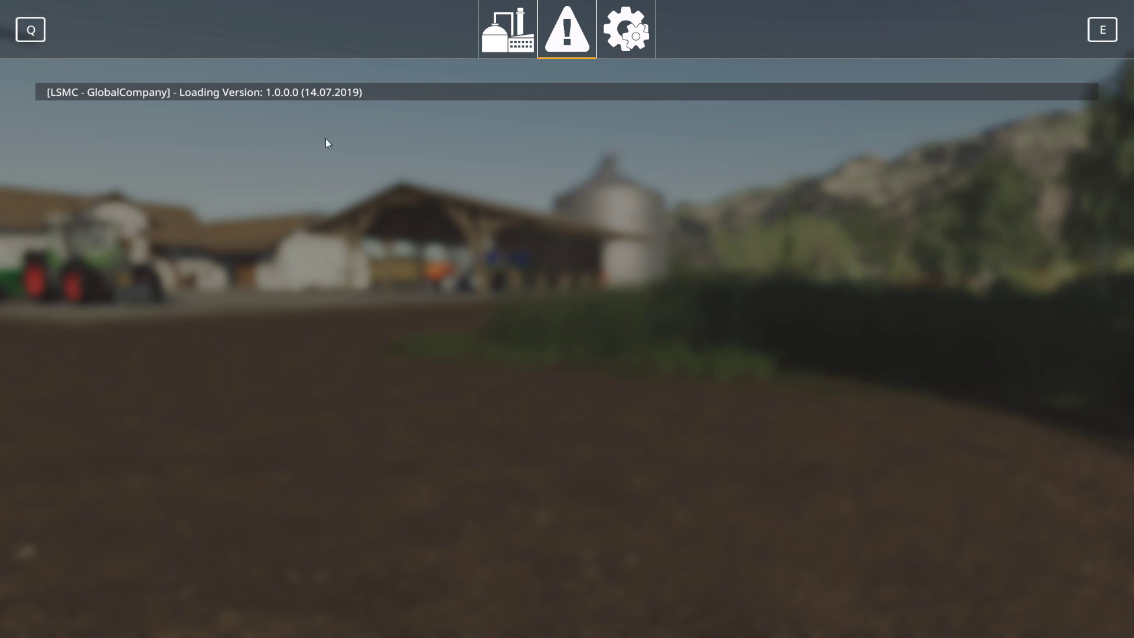
{"action": "key", "text": "q"}
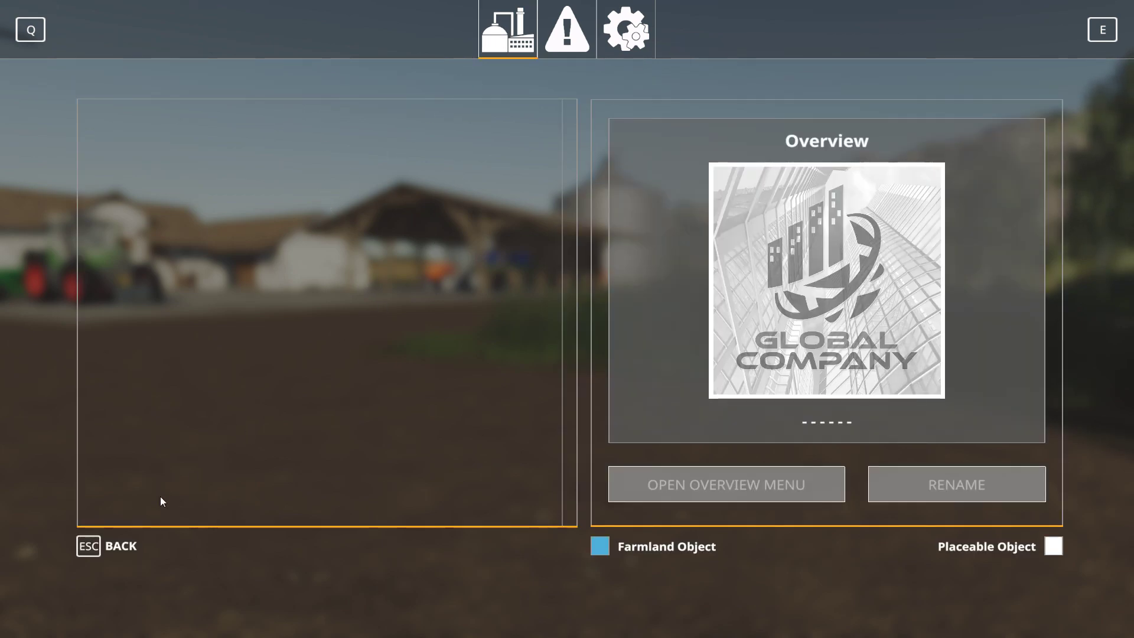
{"action": "left_click", "coordinate": [95, 548]}
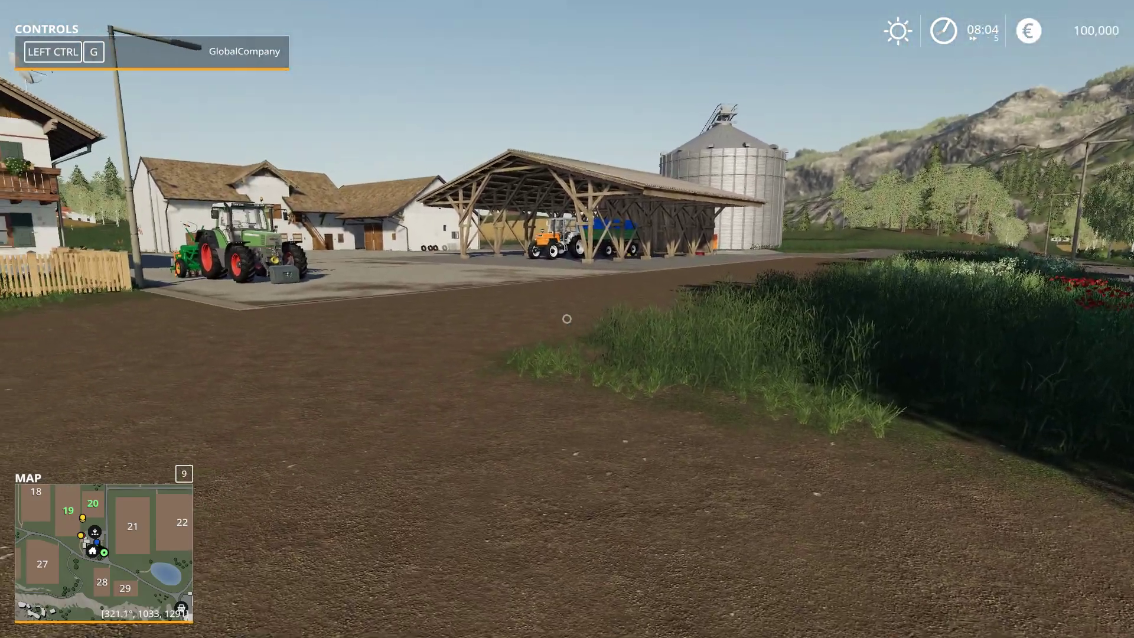
{"action": "key", "text": "w"}
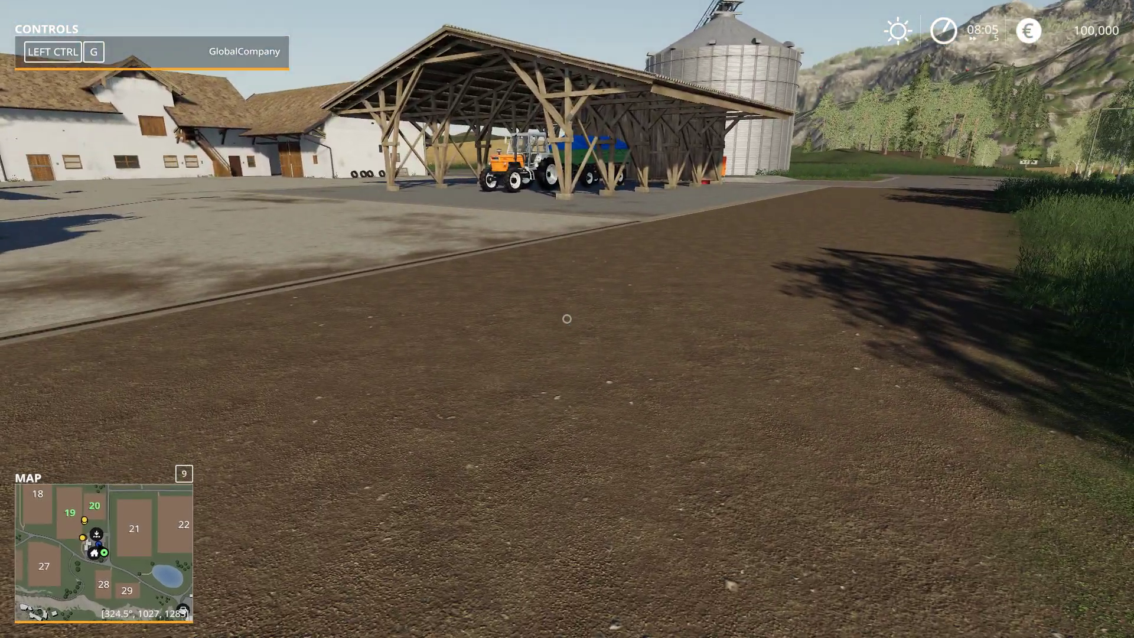